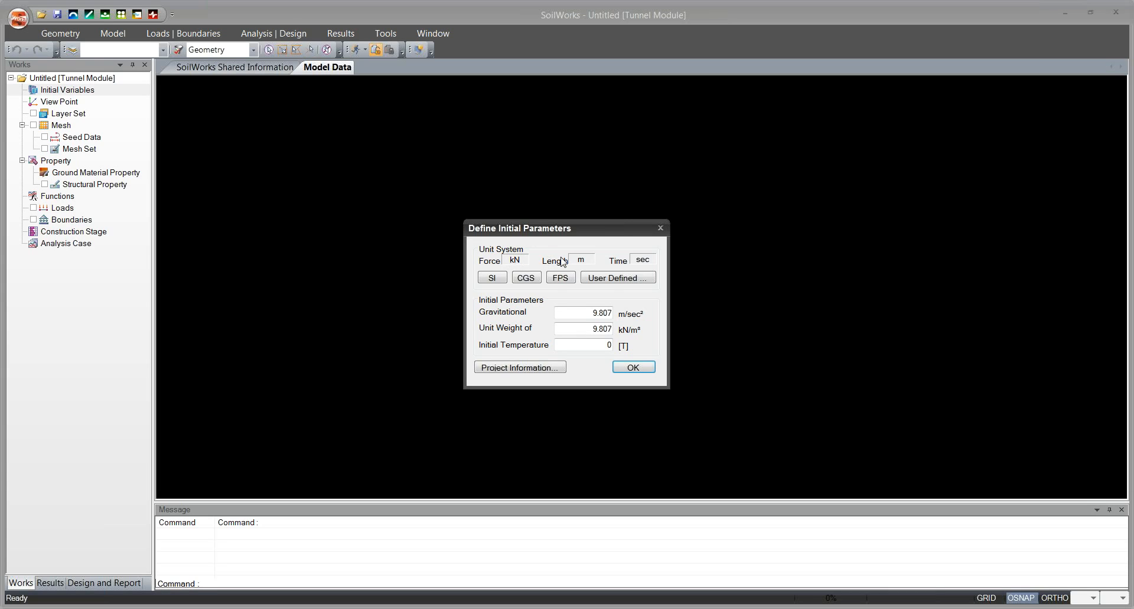
Define the project's initial parameters with user-defined units of kN, m and sec.
click(602, 281)
drag(726, 233, 720, 210)
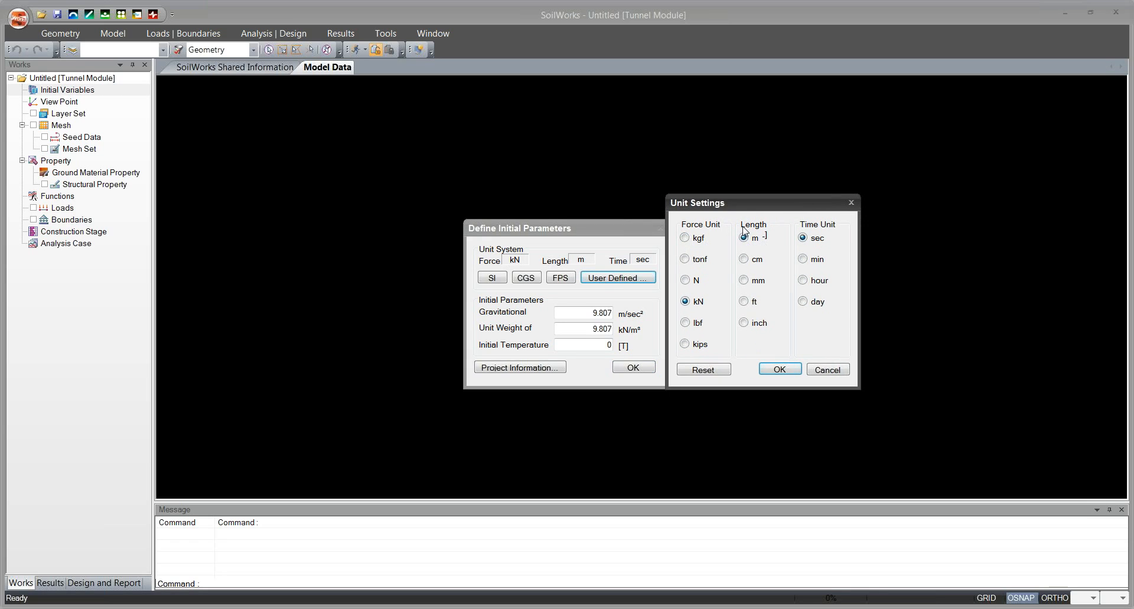
click(781, 370)
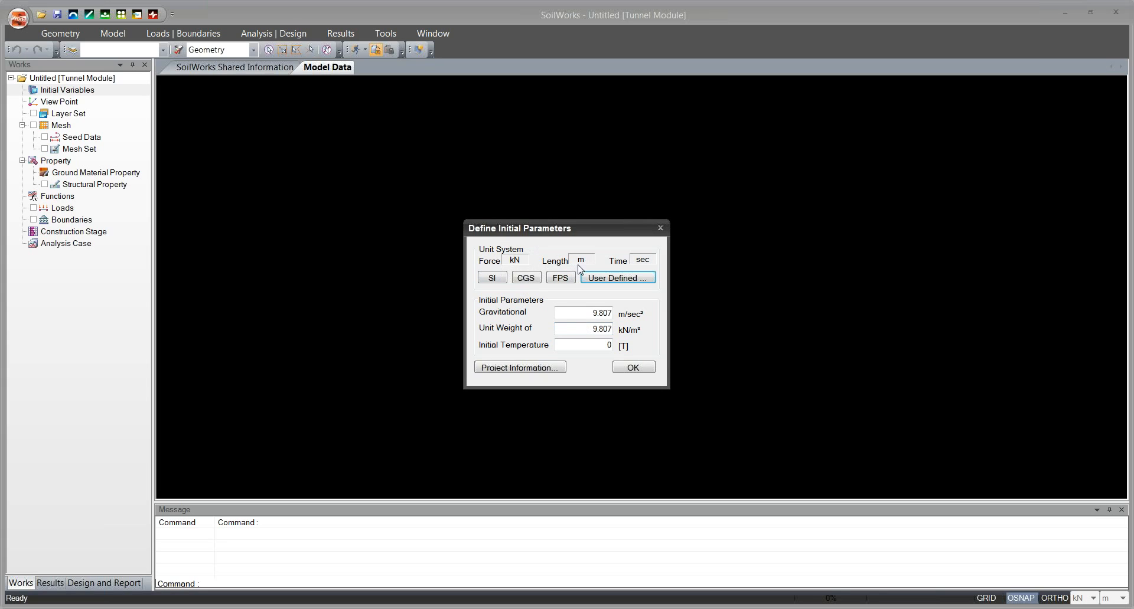
click(633, 369)
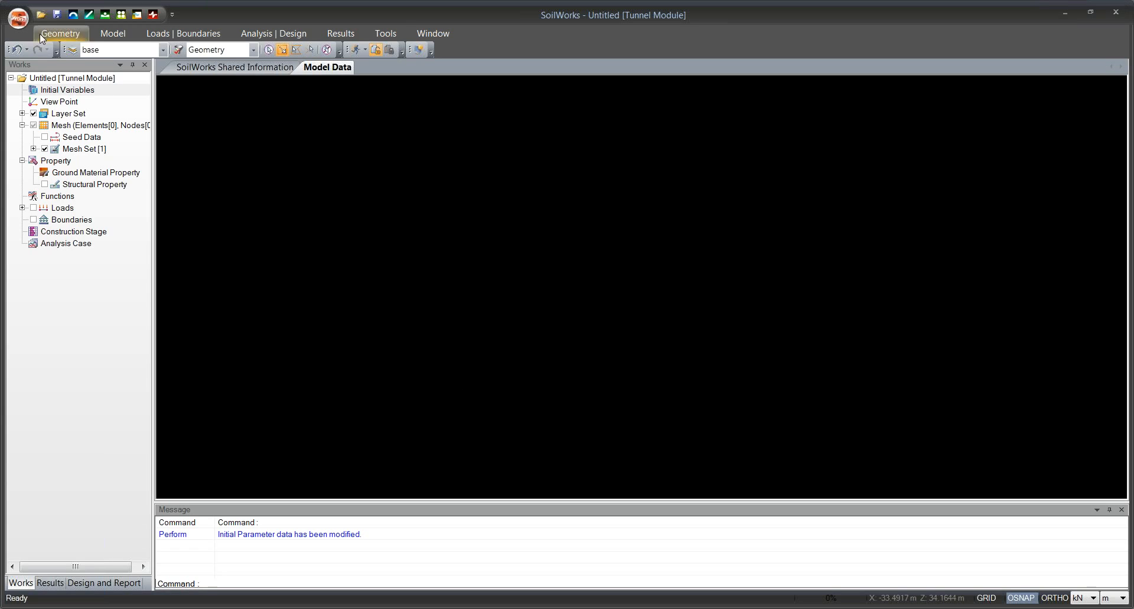
Open the ground material property definition and review the available model types, keeping Mohr-Coulomb.
click(116, 34)
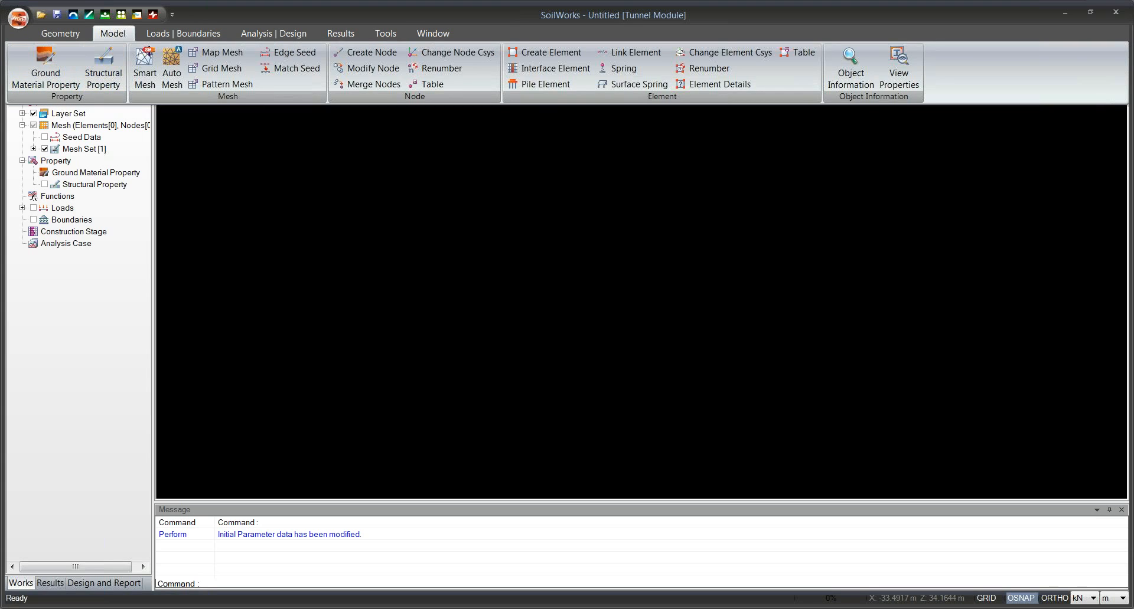
click(19, 85)
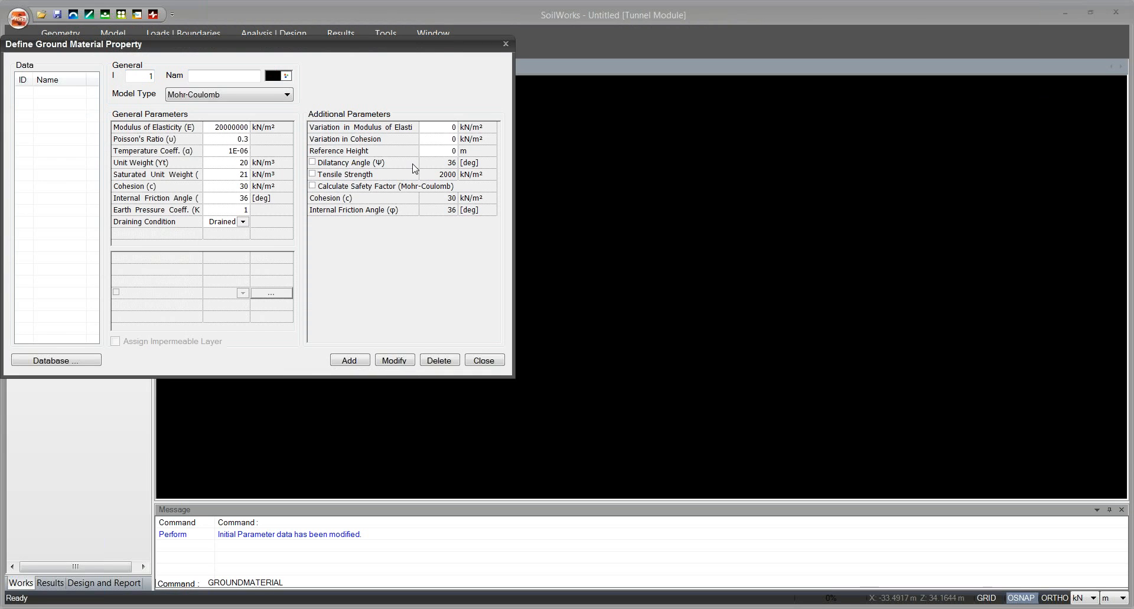
drag(367, 49, 526, 80)
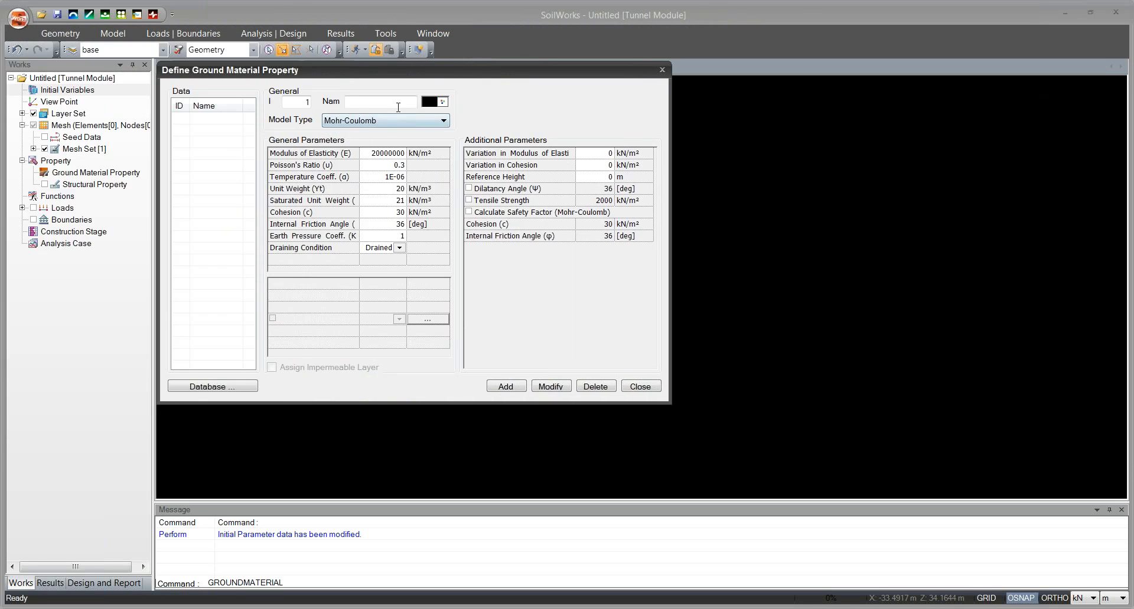
click(391, 99)
click(387, 121)
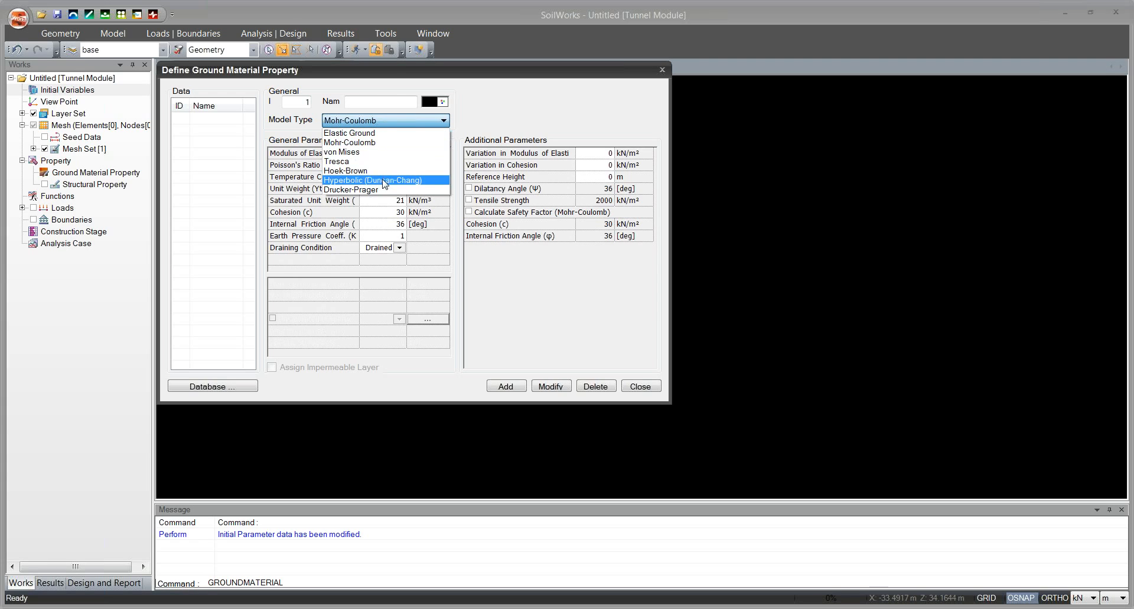
click(478, 115)
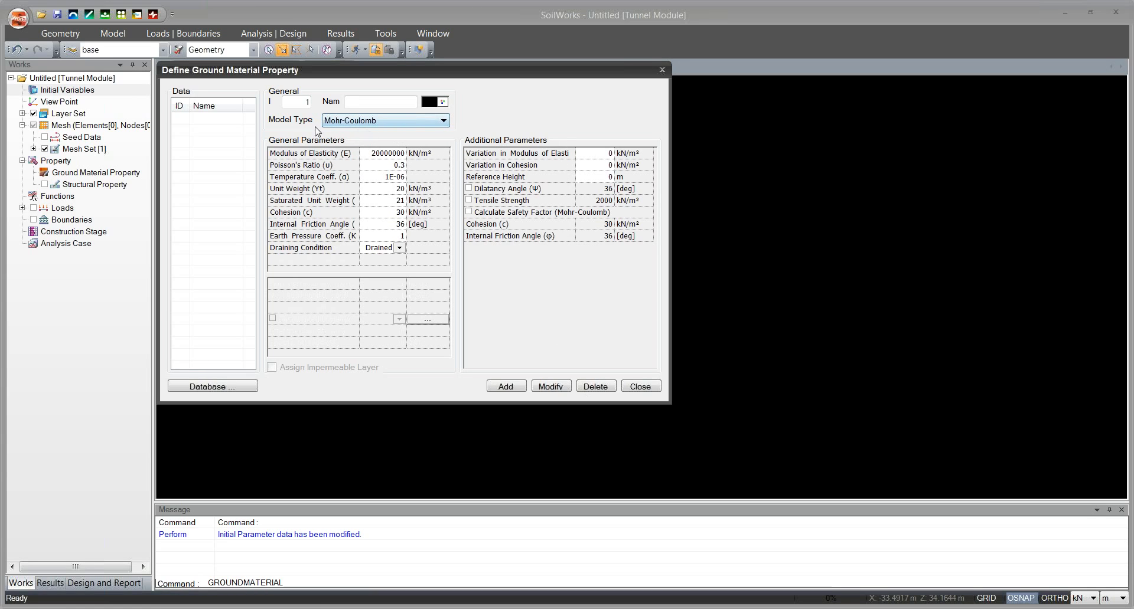
Open the ground material database and choose the 1.1 Schist#1 data set.
click(230, 391)
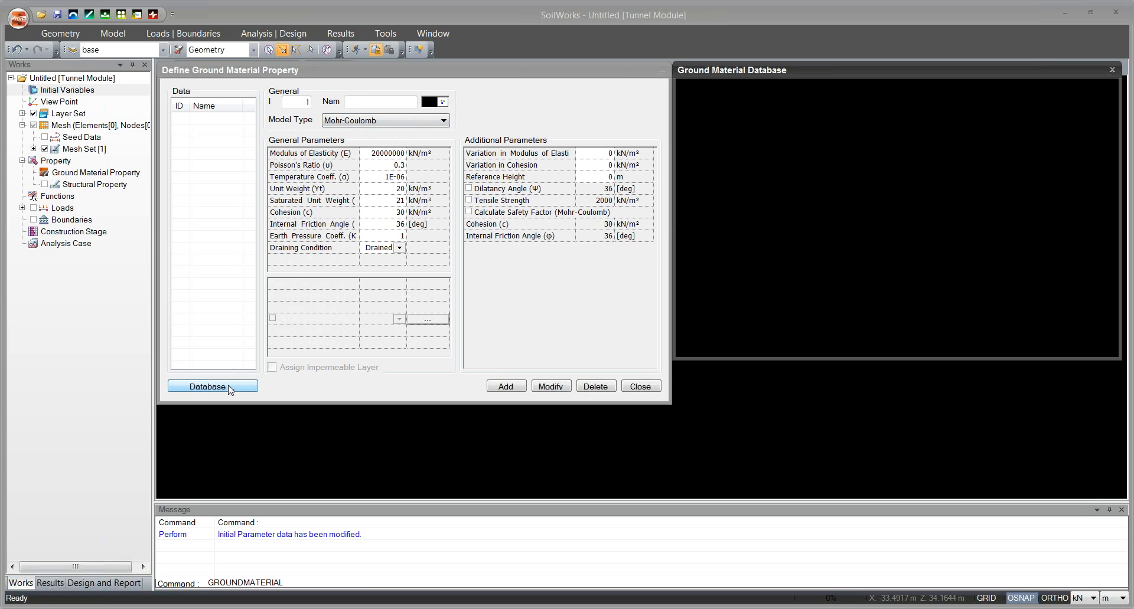
drag(770, 72, 509, 89)
click(578, 109)
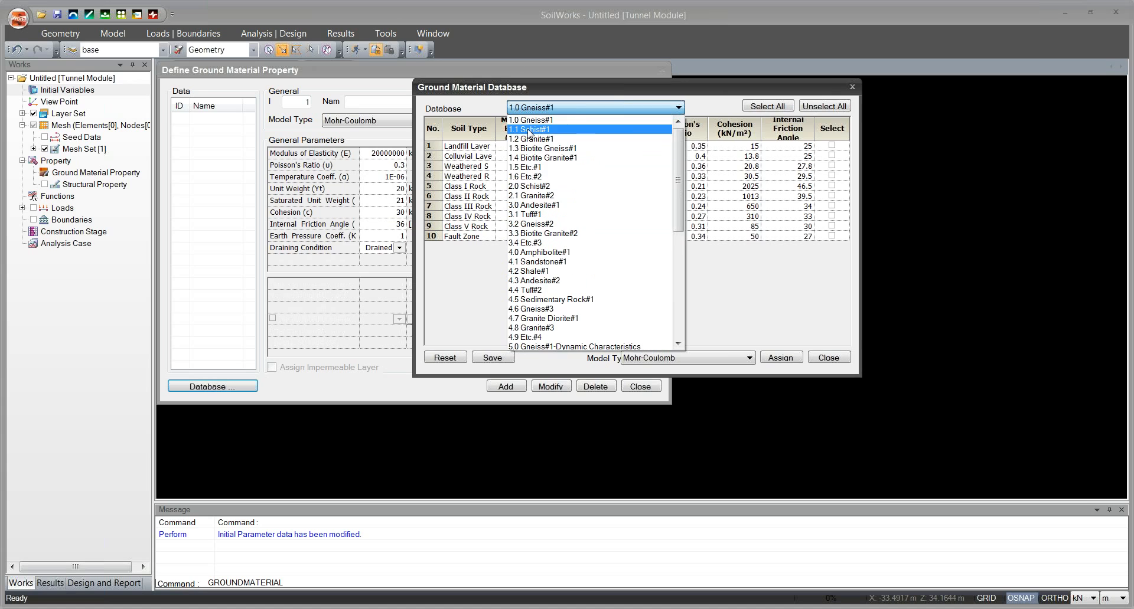
click(529, 130)
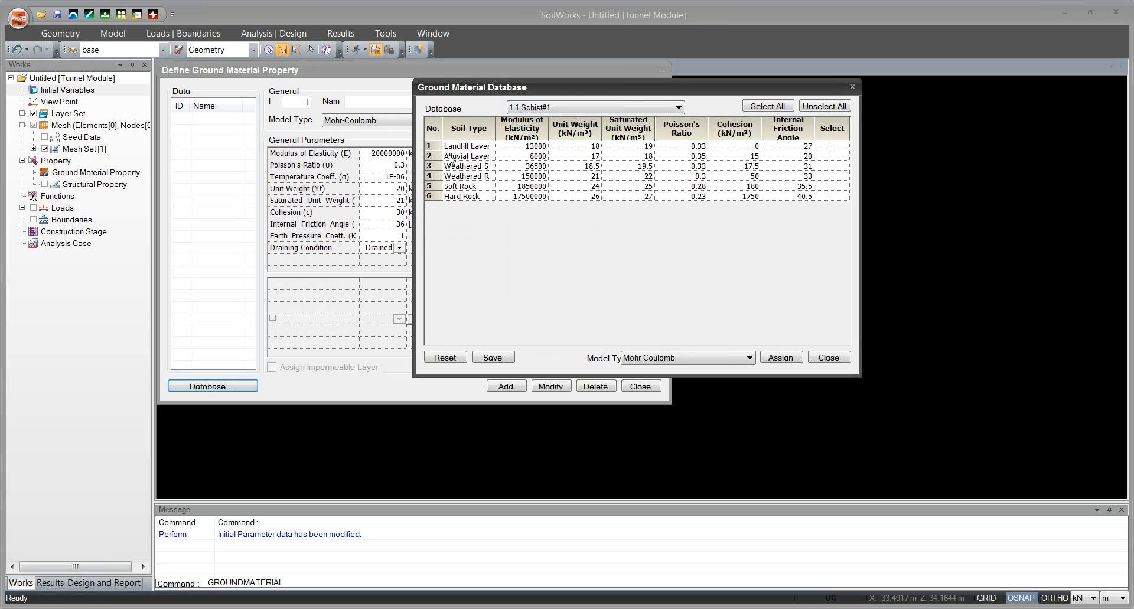
Select Alluvial Layer, Weathered Soil, Weathered Rock and Soft Rock in the database and assign them as Mohr-Coulomb ground materials.
click(832, 155)
click(832, 176)
click(832, 186)
drag(496, 127, 527, 126)
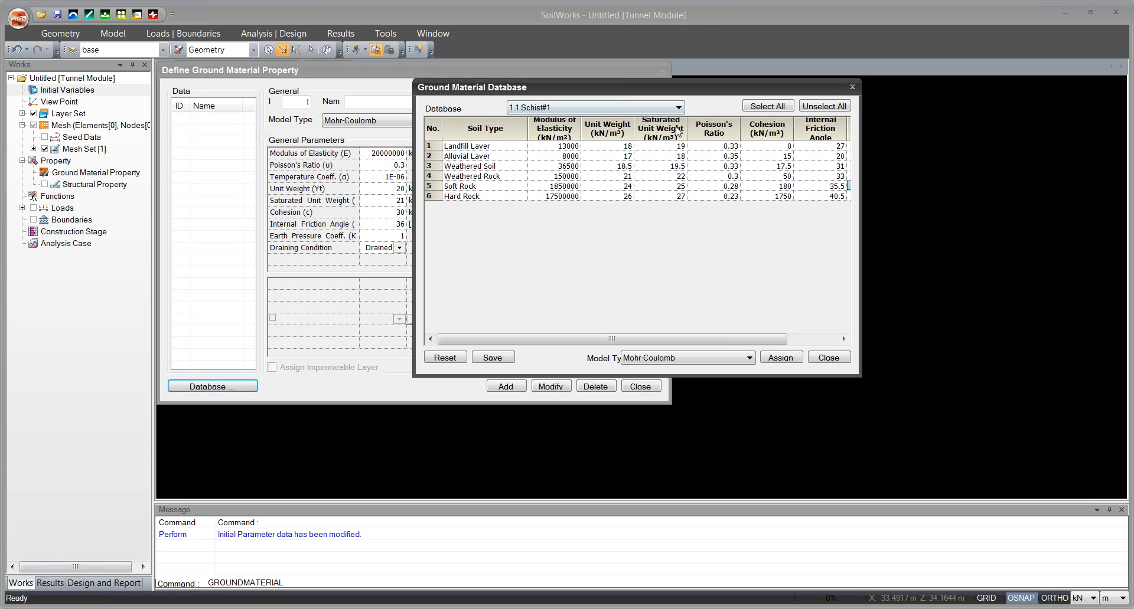
drag(624, 94, 594, 89)
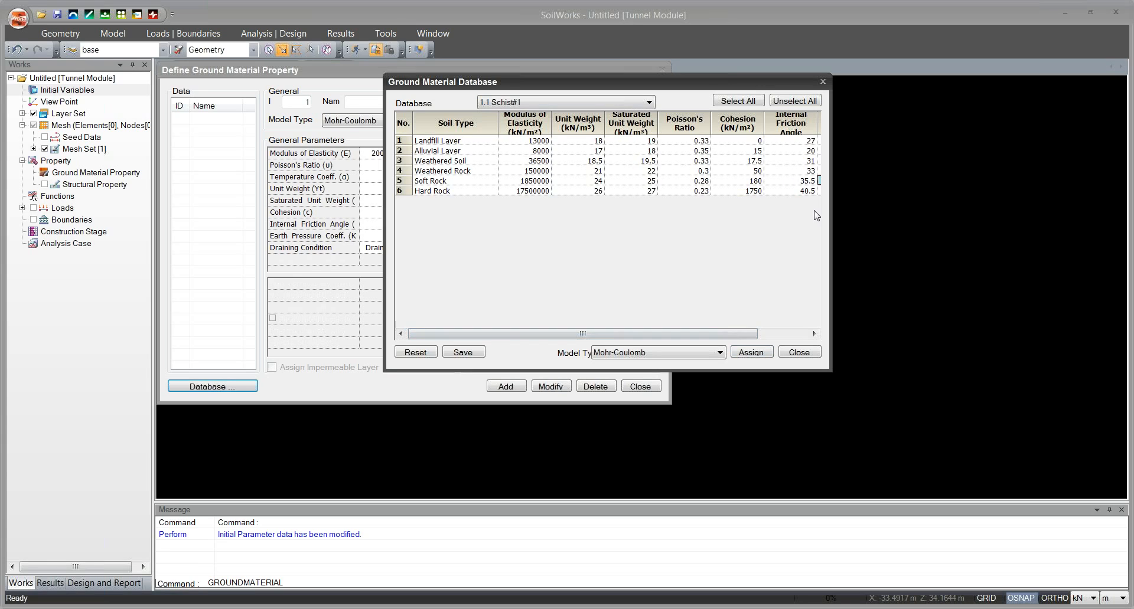
drag(752, 339, 808, 335)
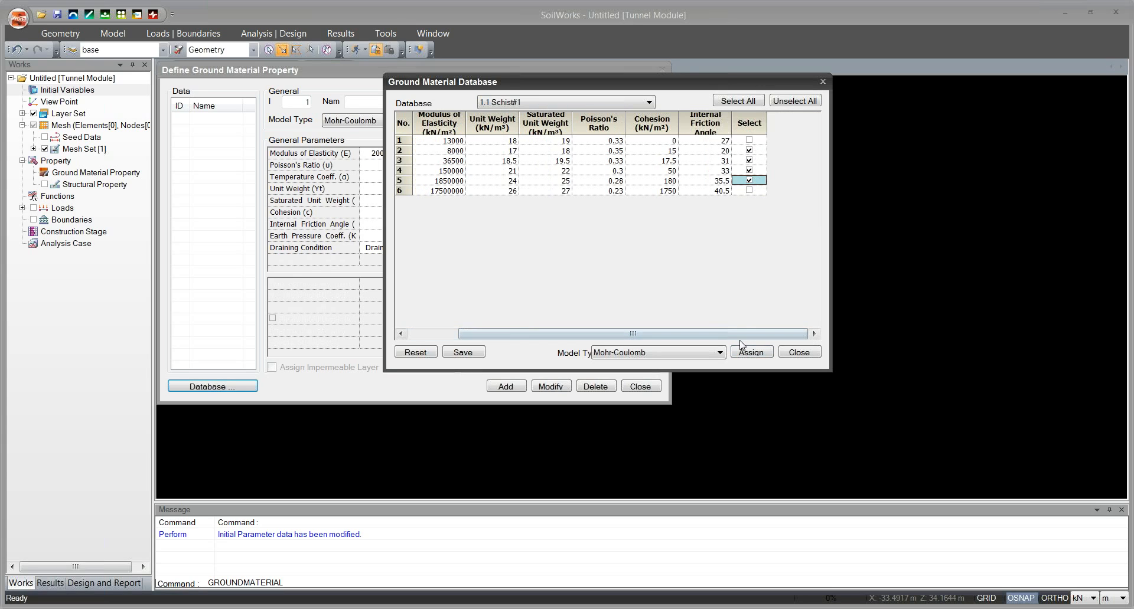
click(751, 355)
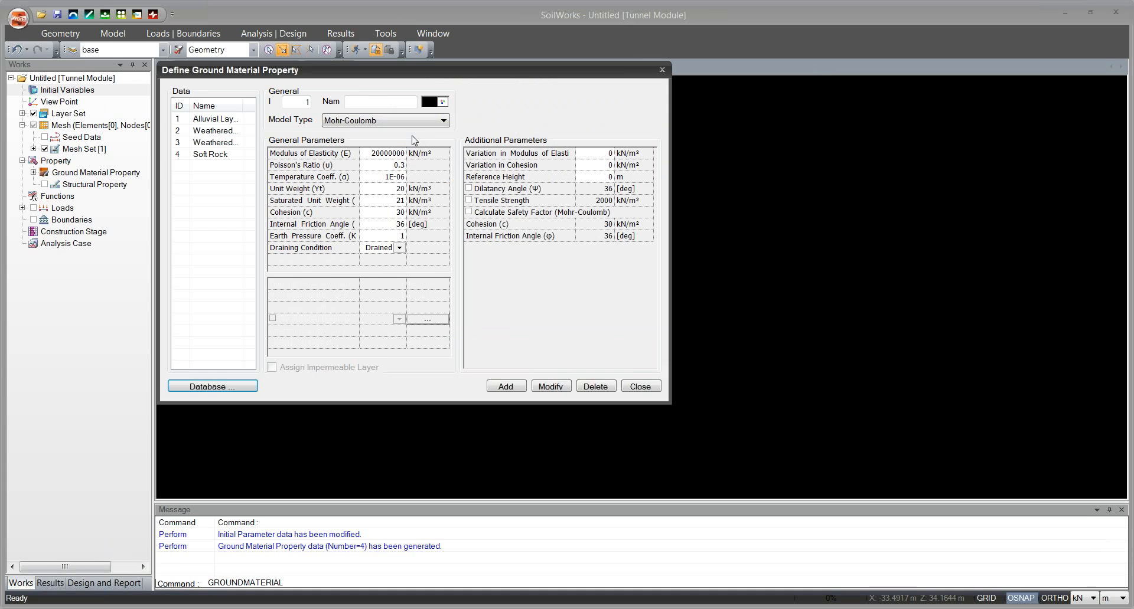
Review the properties of each of the four assigned ground materials and close the ground material definition.
click(210, 119)
click(208, 131)
click(206, 142)
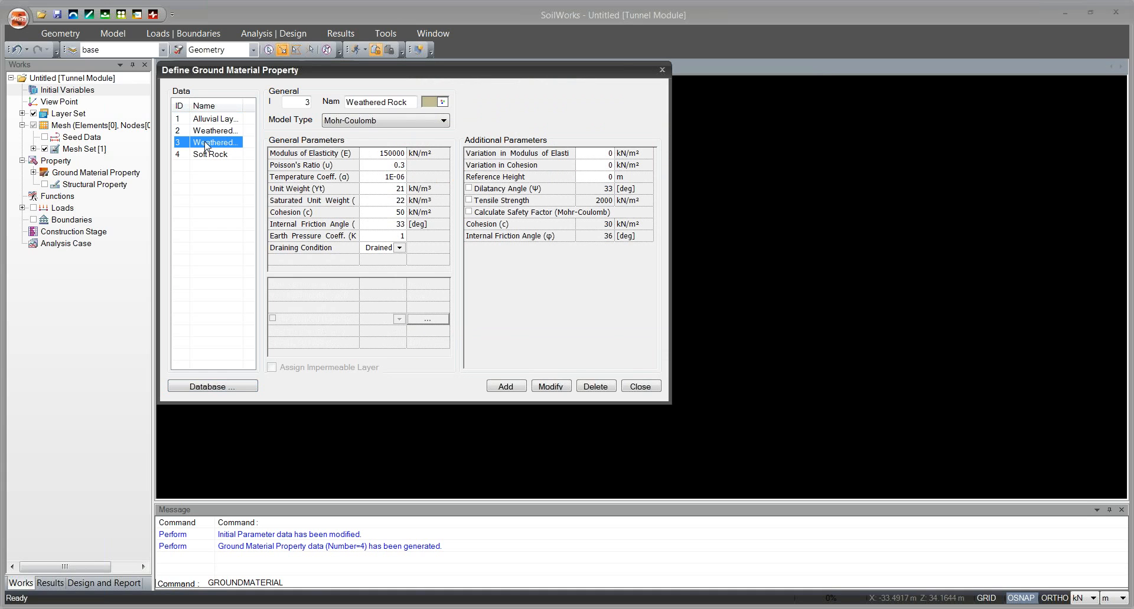
click(207, 155)
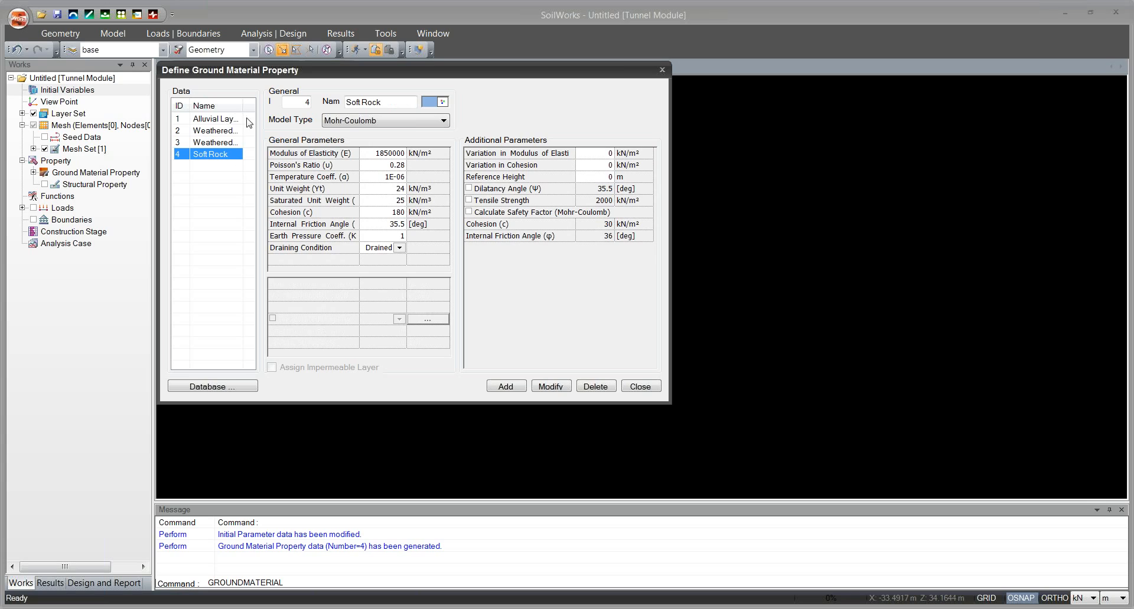
click(664, 70)
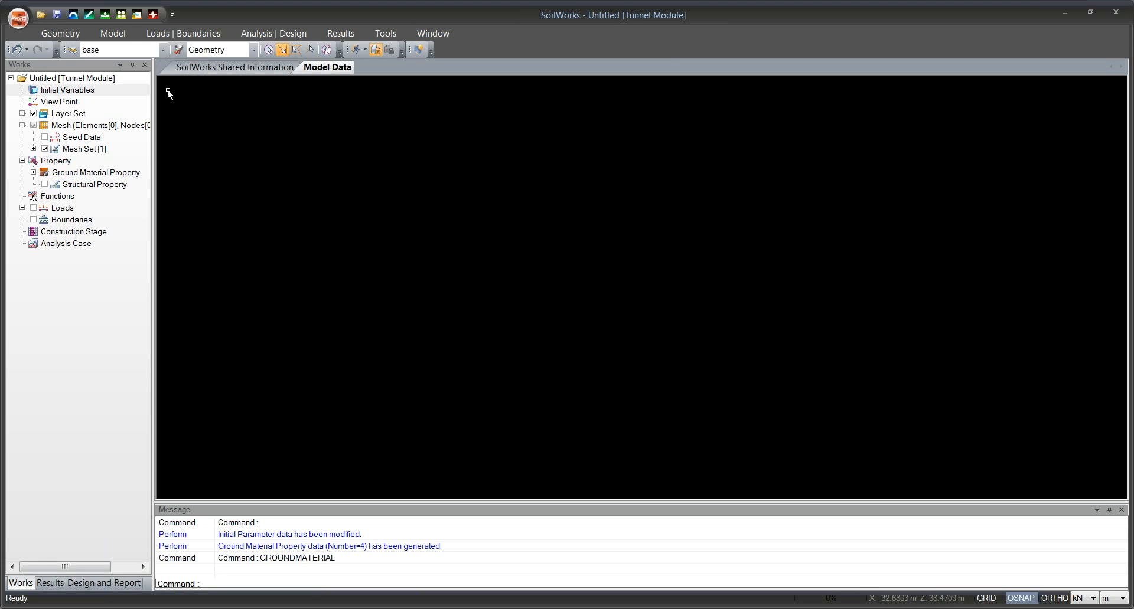
Start a new structural property named Pipe as a Beam element using the AISC-ASTM(SI) standard.
click(81, 36)
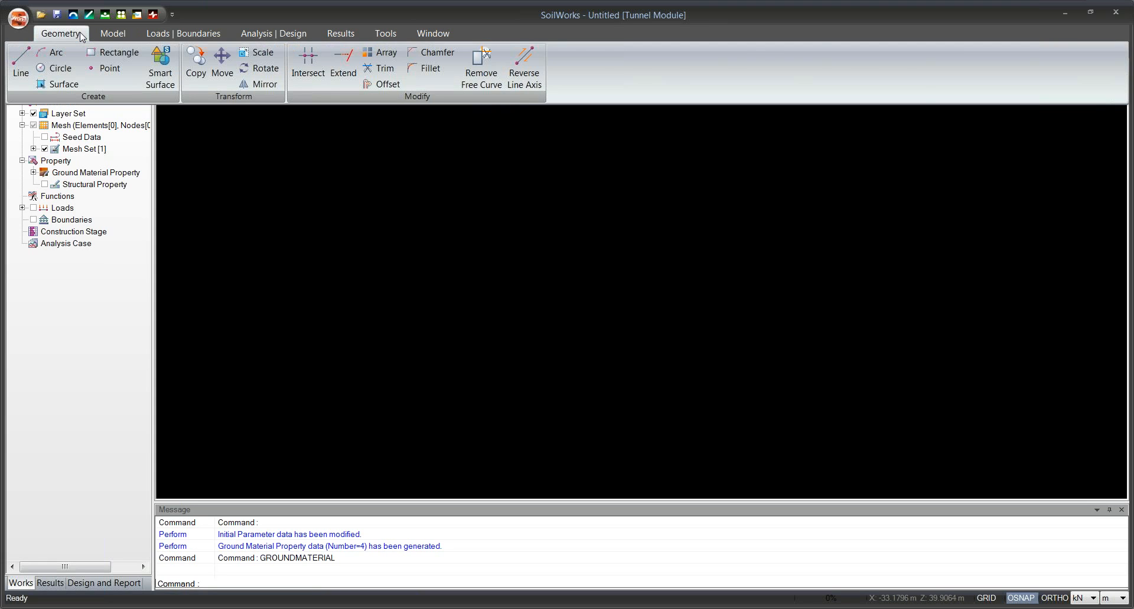
click(113, 34)
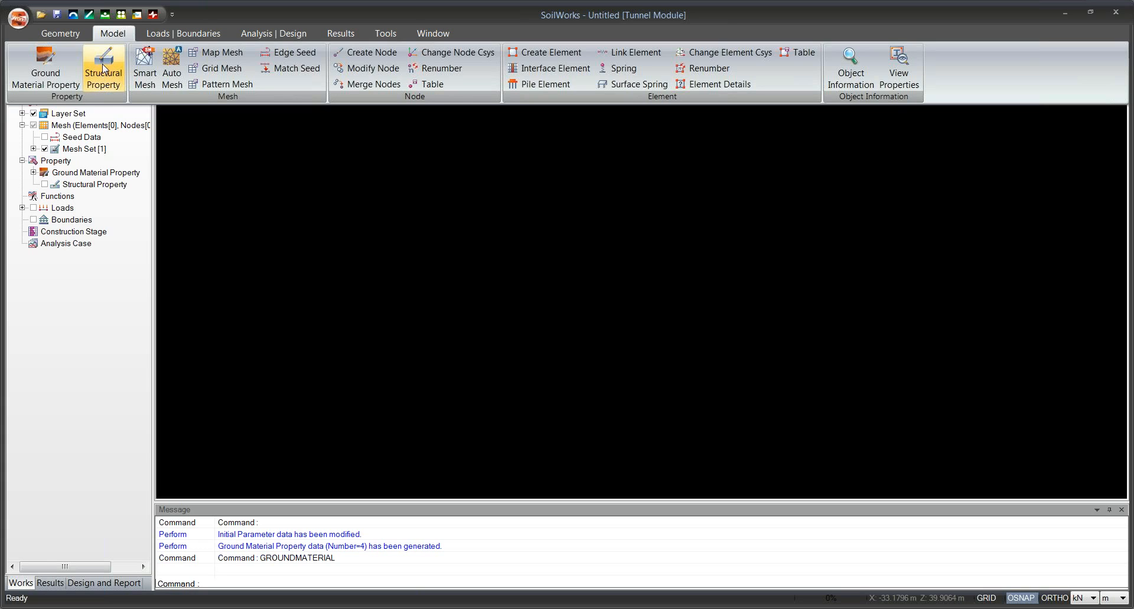
click(108, 82)
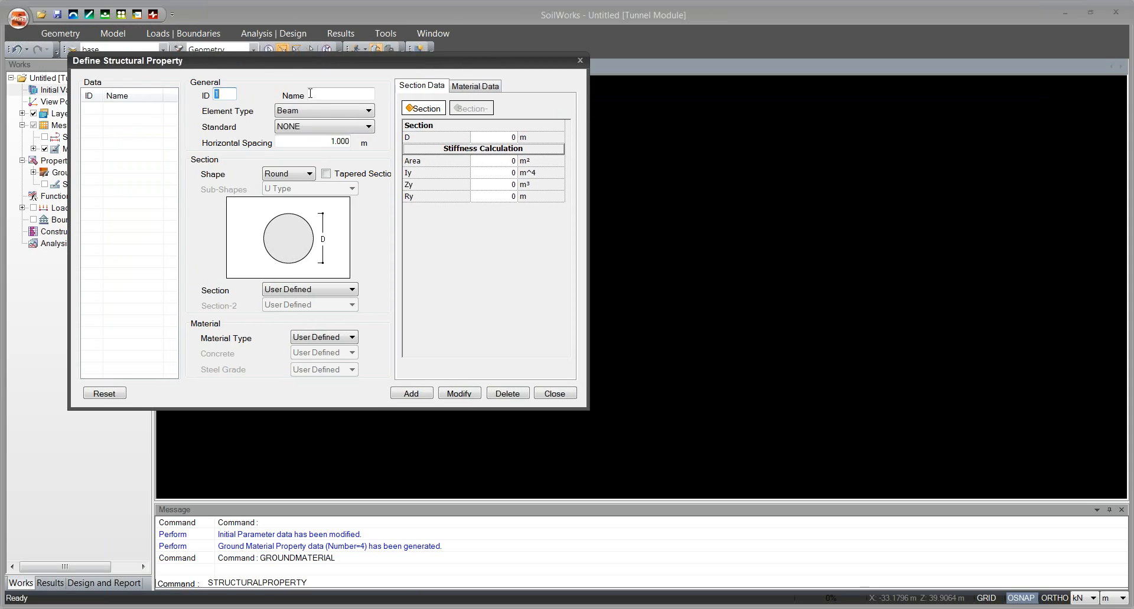
click(322, 95)
click(304, 128)
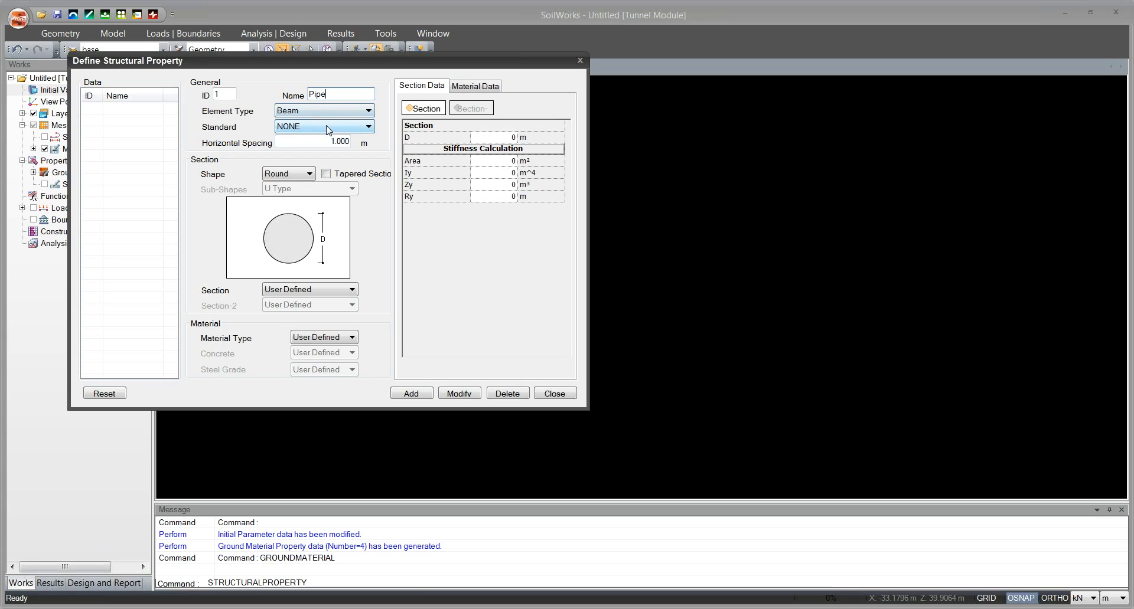
click(328, 128)
click(300, 142)
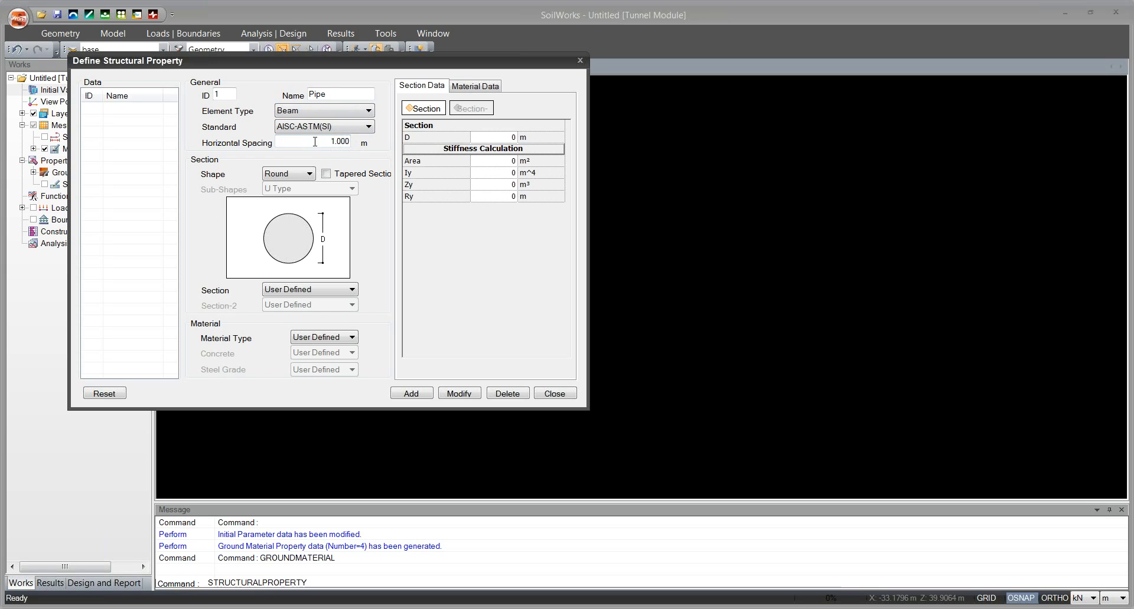
Give the Pipe property a rectangle section with H 0.03 m and B 1 m.
click(280, 175)
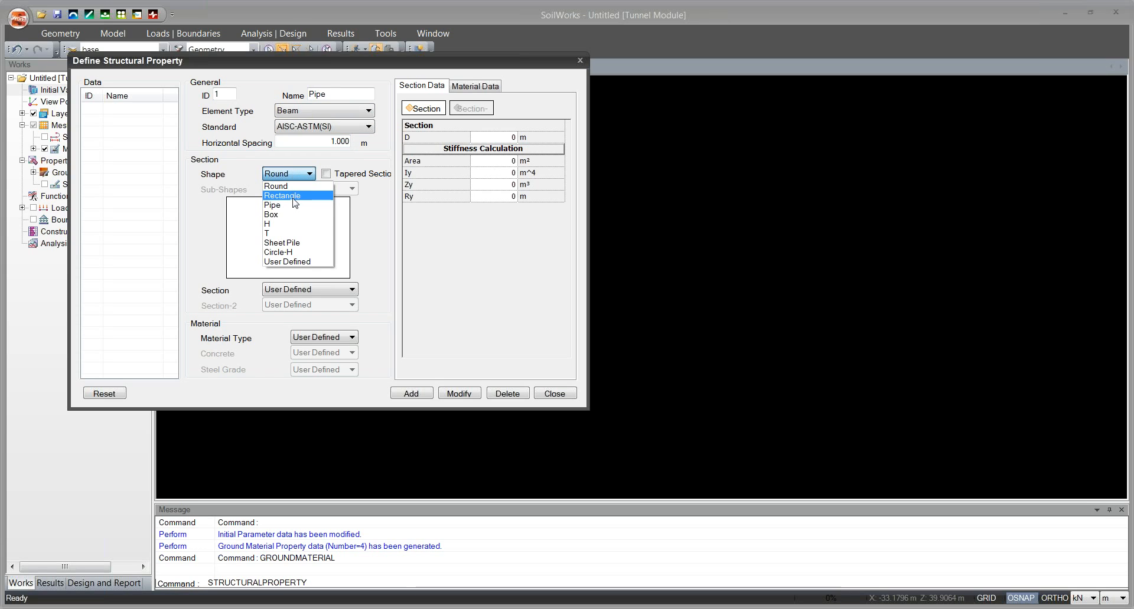
click(294, 198)
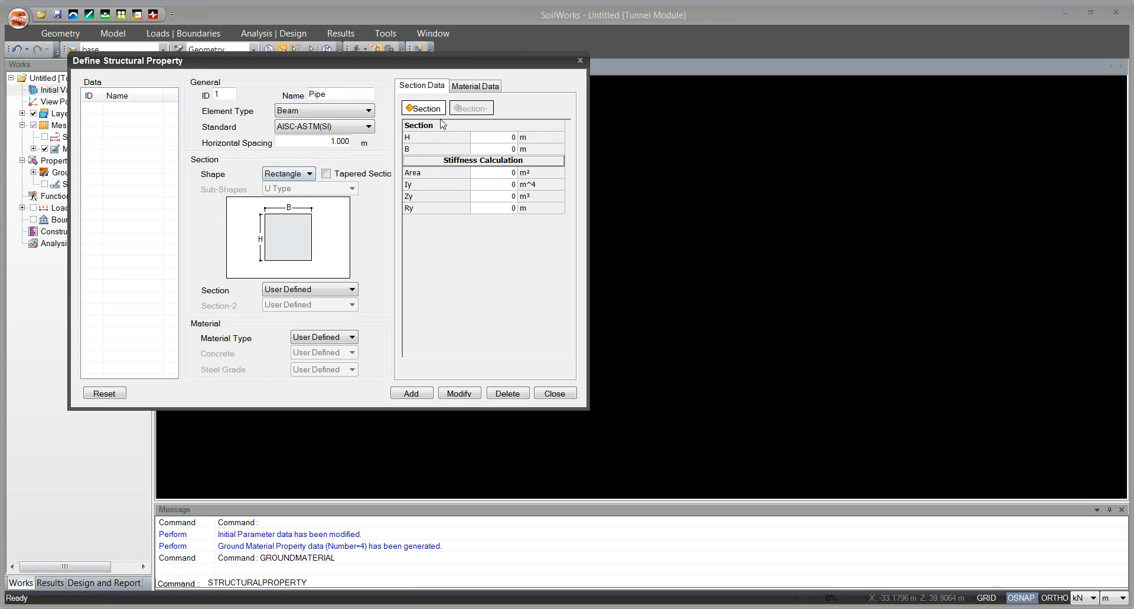
click(505, 137)
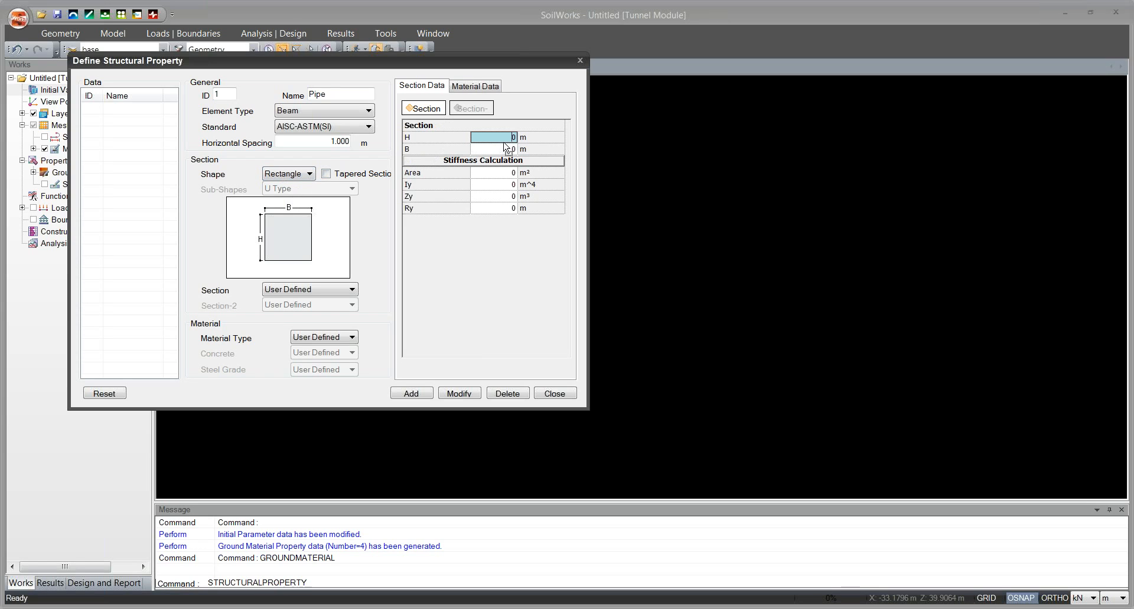
text(.03)
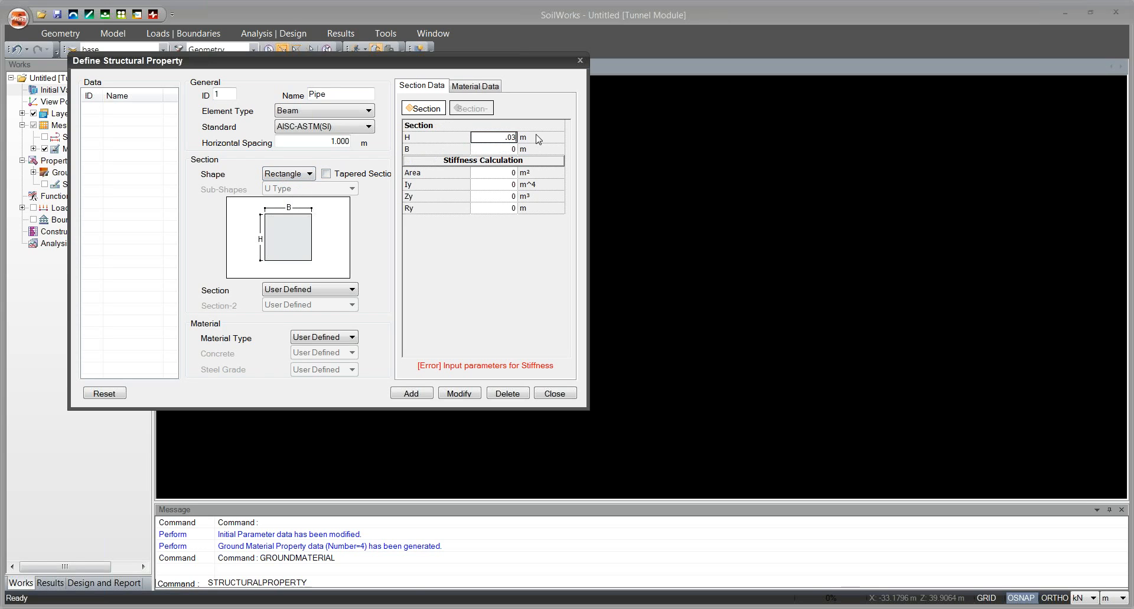
click(506, 149)
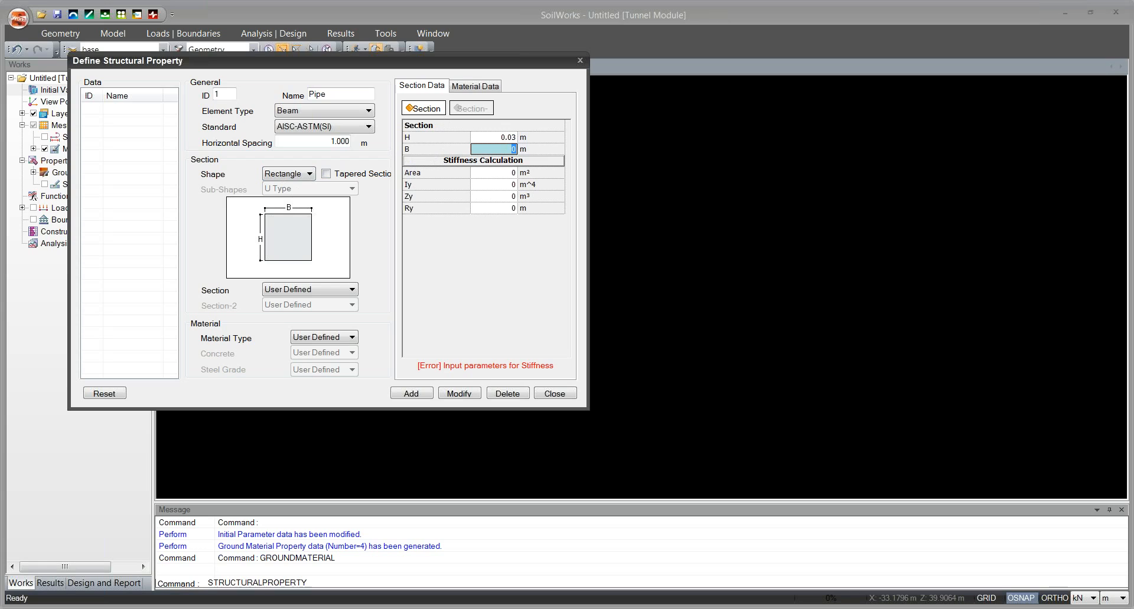
text(1)
key(Return)
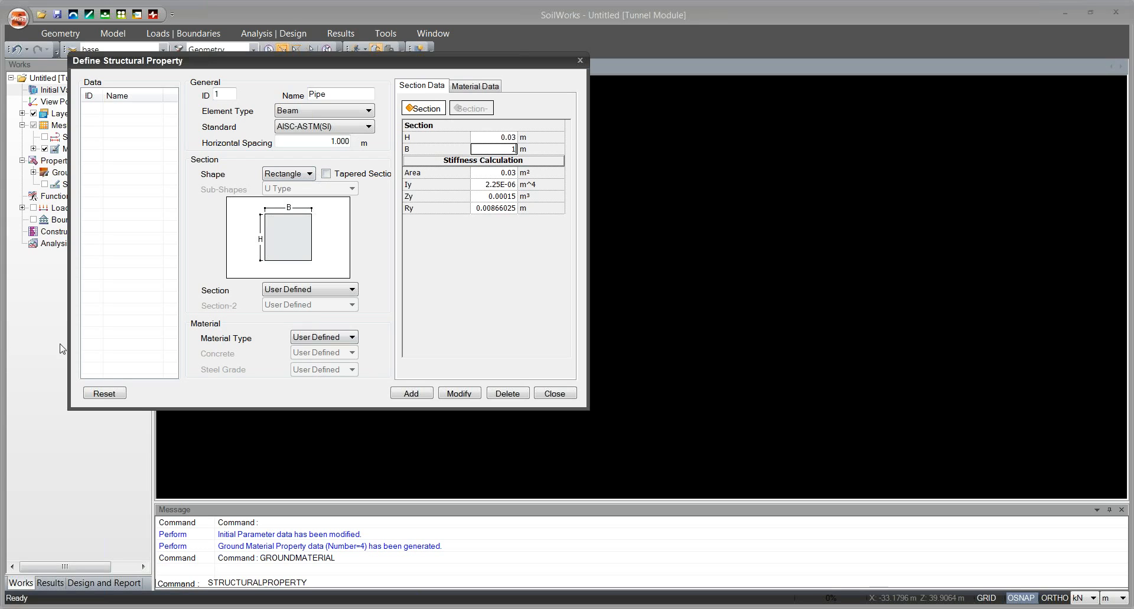
Set the Pipe material to Steel with grade A709-100(Thin) and add the structural property.
click(475, 86)
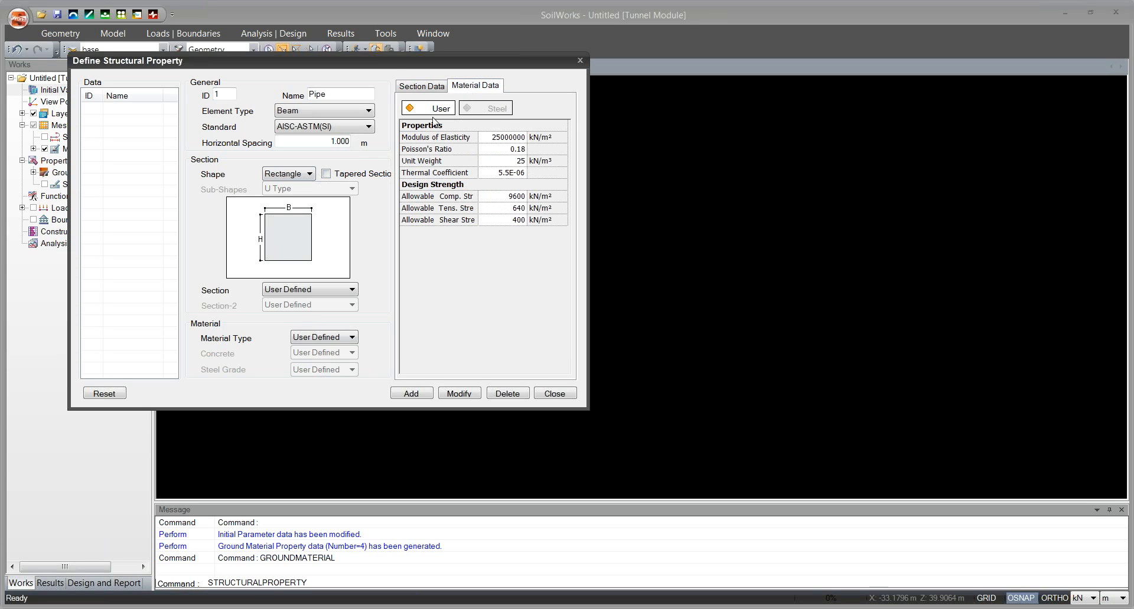
click(424, 86)
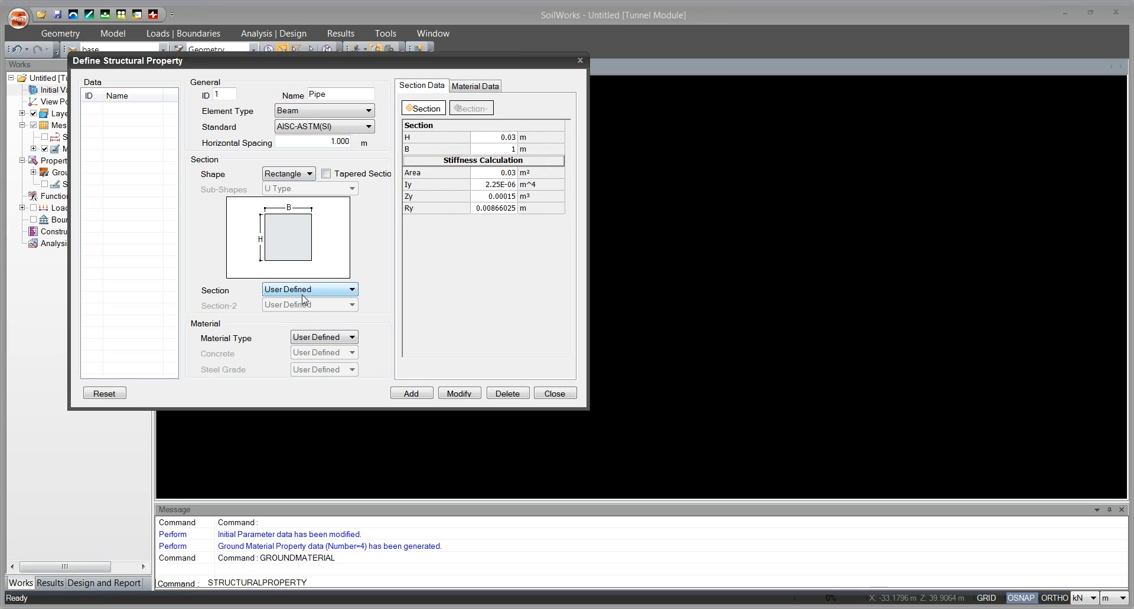
click(325, 337)
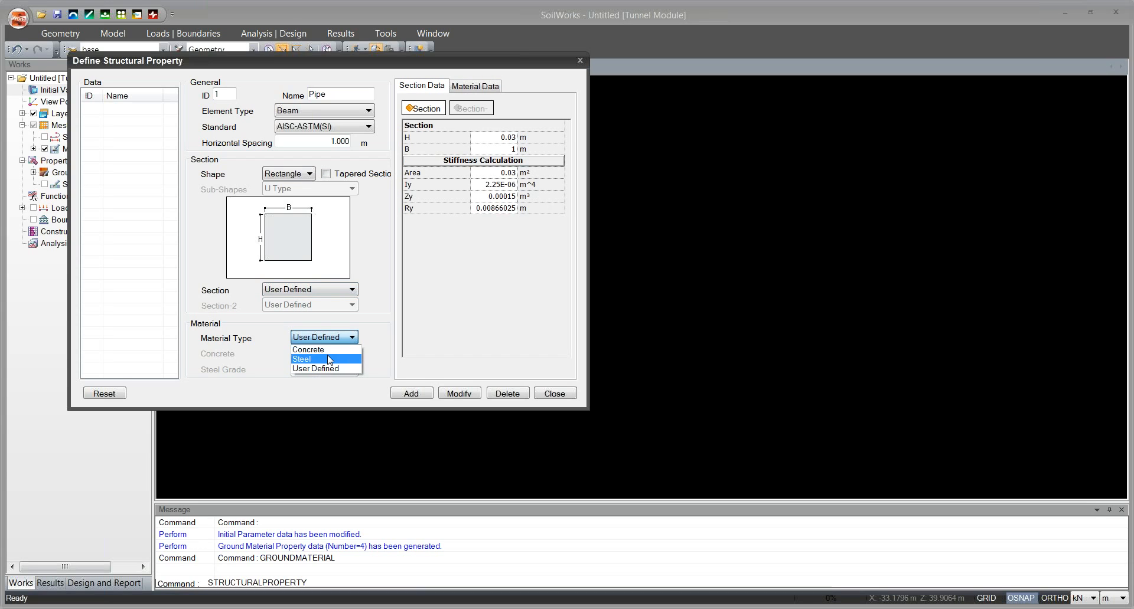
click(329, 358)
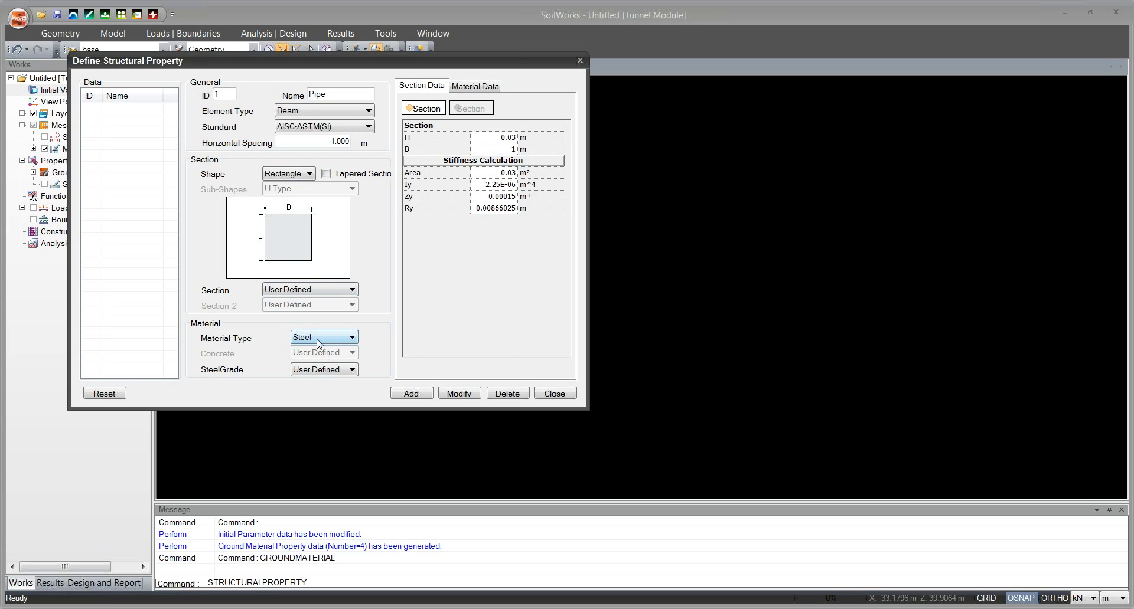
click(352, 370)
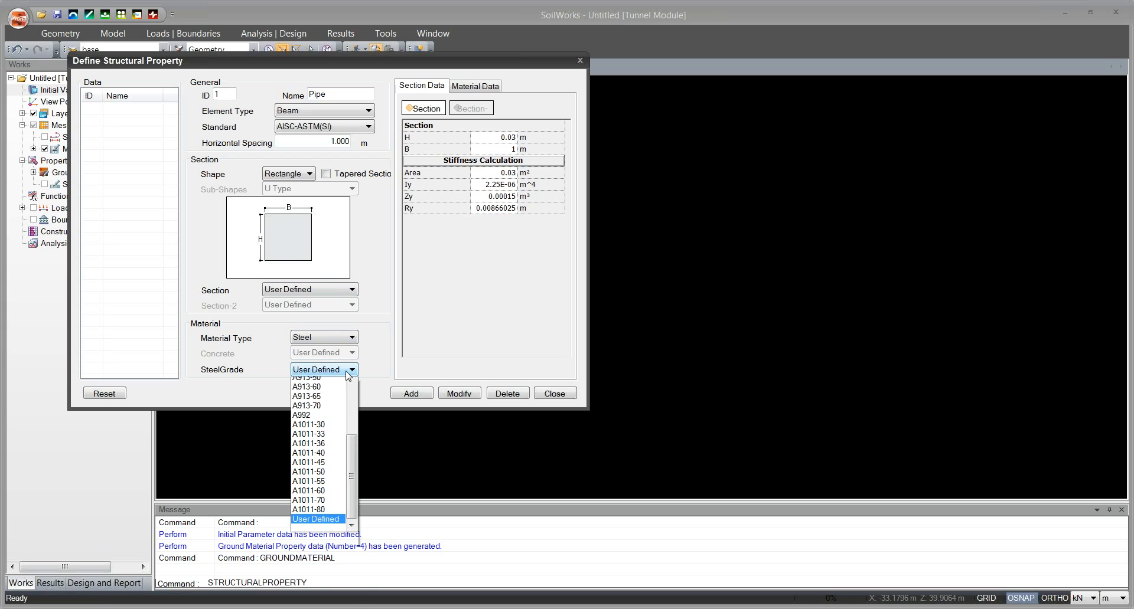
scroll(348, 377, up, 5)
click(325, 401)
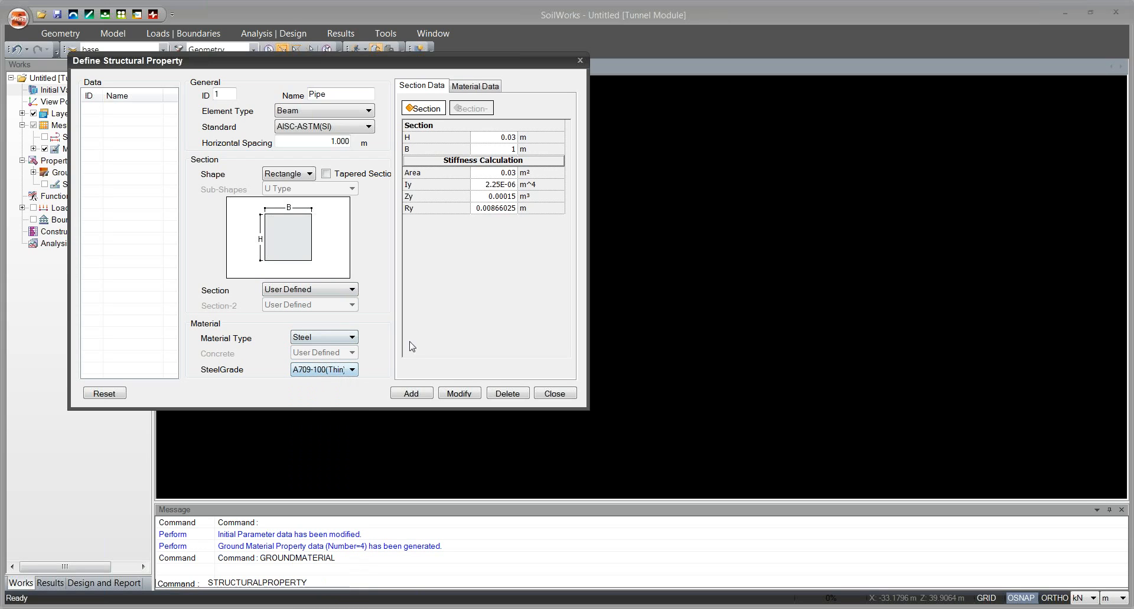
click(411, 394)
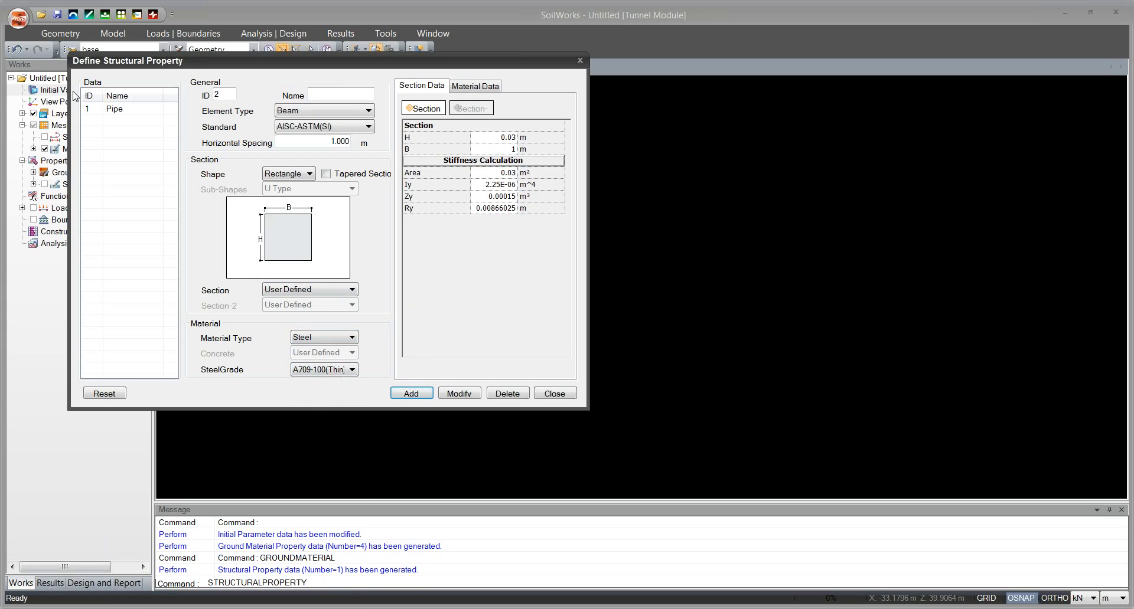
Start a new Beam structural property named H Pile with a horizontal spacing of 1.8 m.
click(321, 93)
text(H P)
click(313, 109)
click(309, 112)
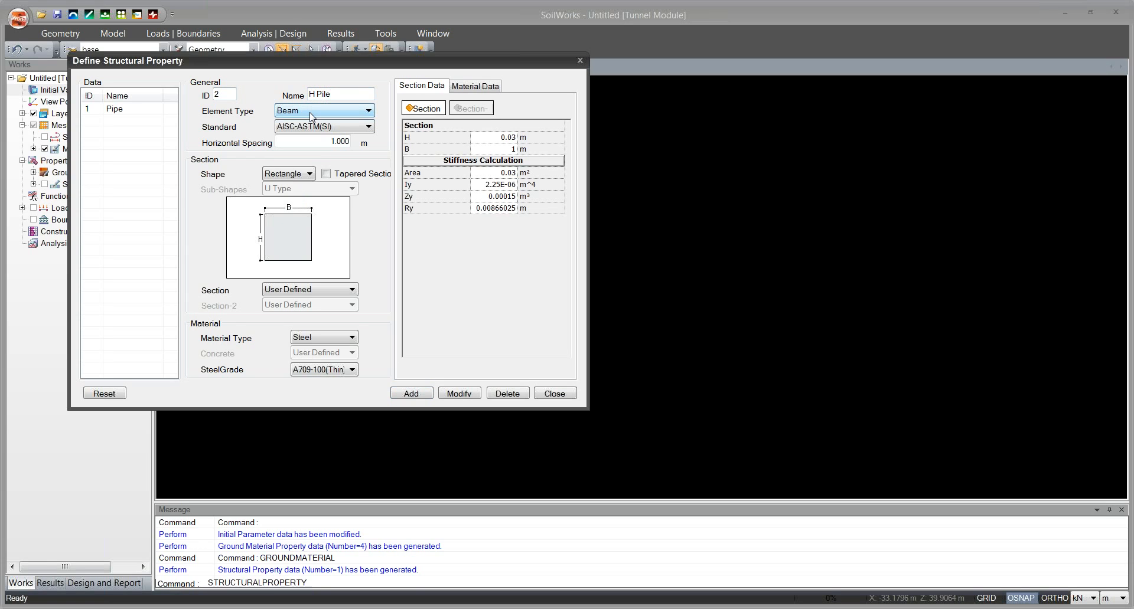
key(Tab)
key(Tab)
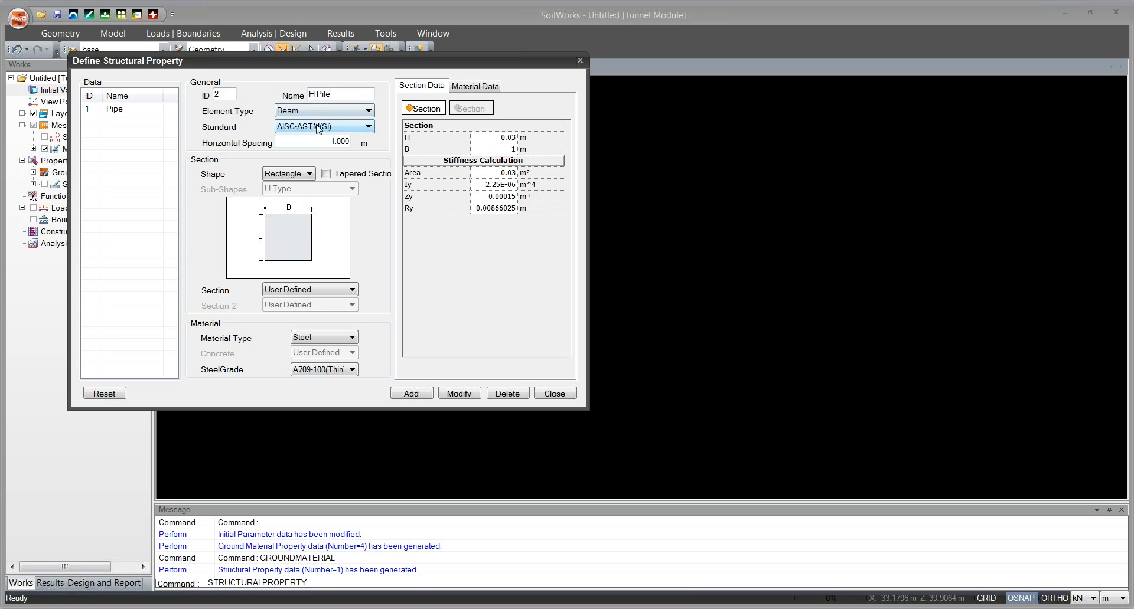
text(1)
Give the H Pile property an H section with H 0.29 m, B1 0.201 m, tw 0.009 m and tf1 0.014 m.
click(297, 174)
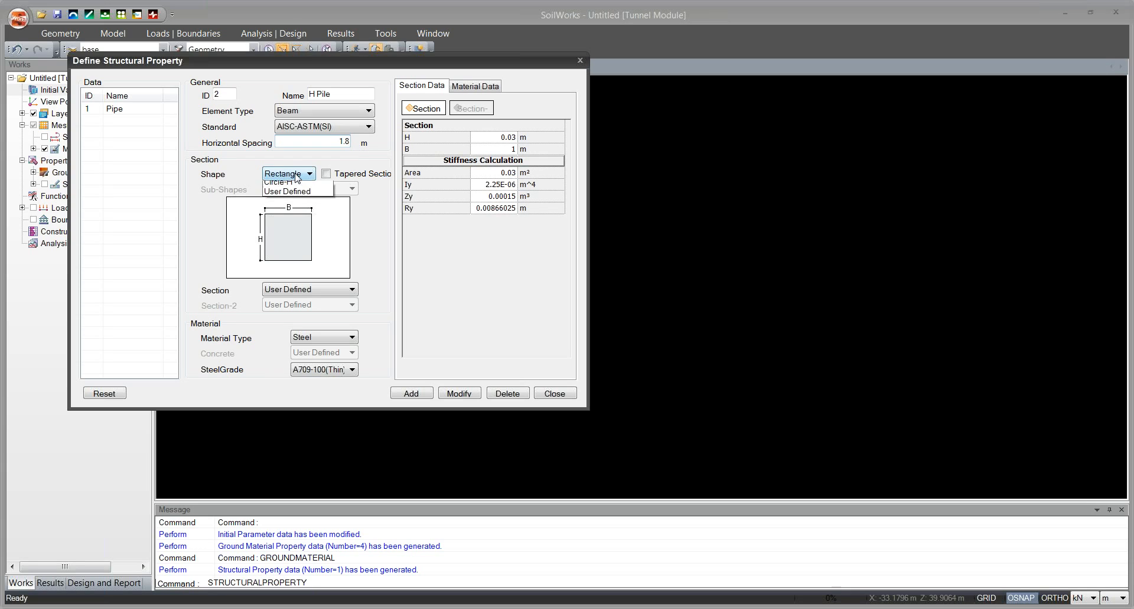
click(292, 224)
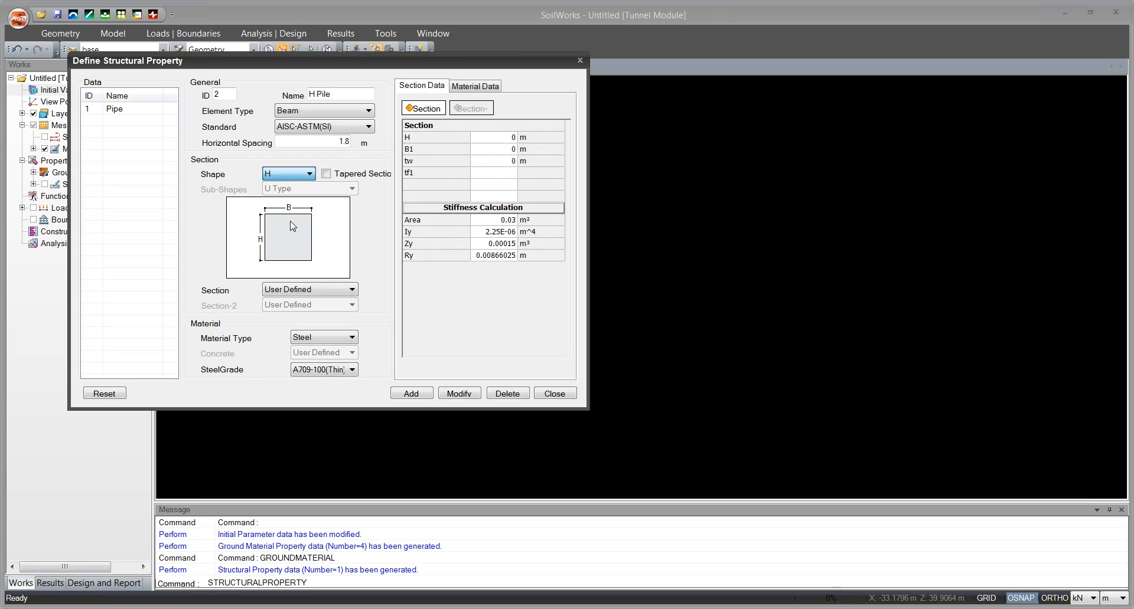
click(505, 137)
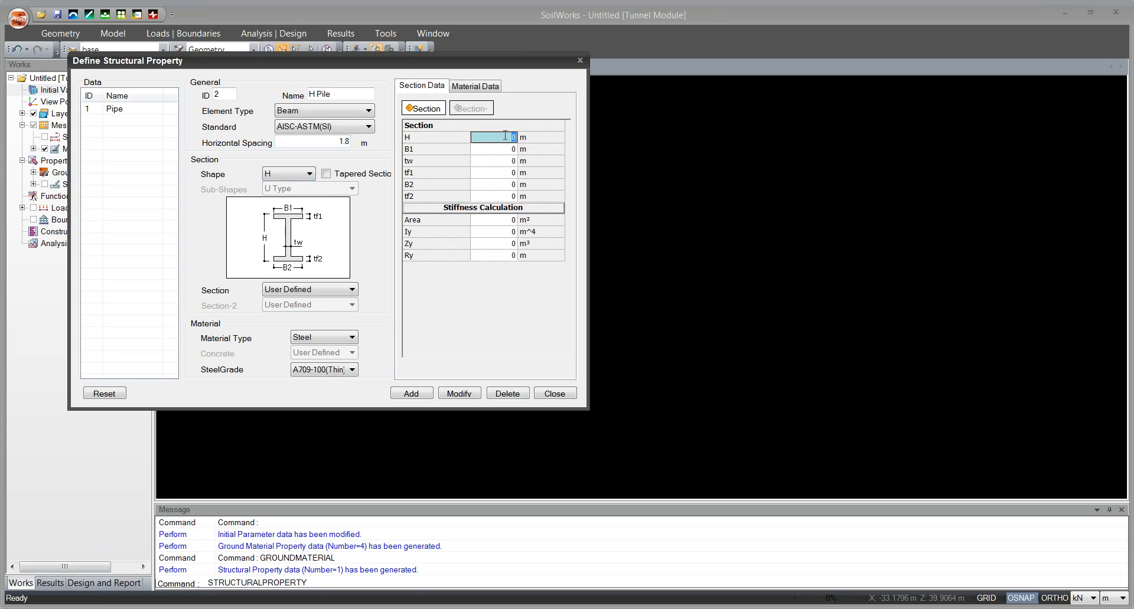
text(0.390)
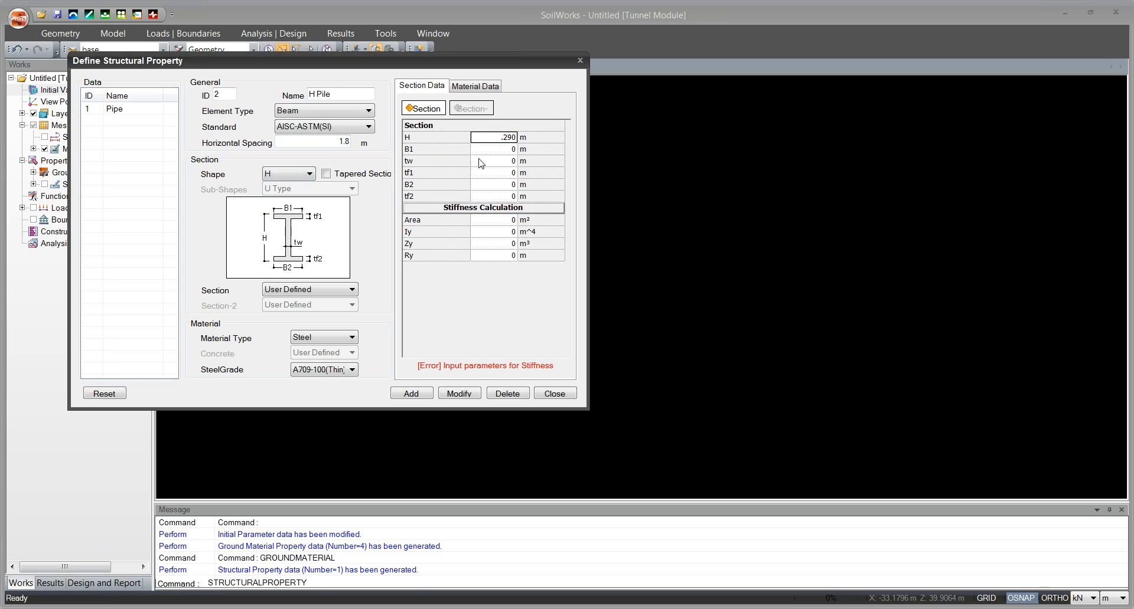
click(505, 148)
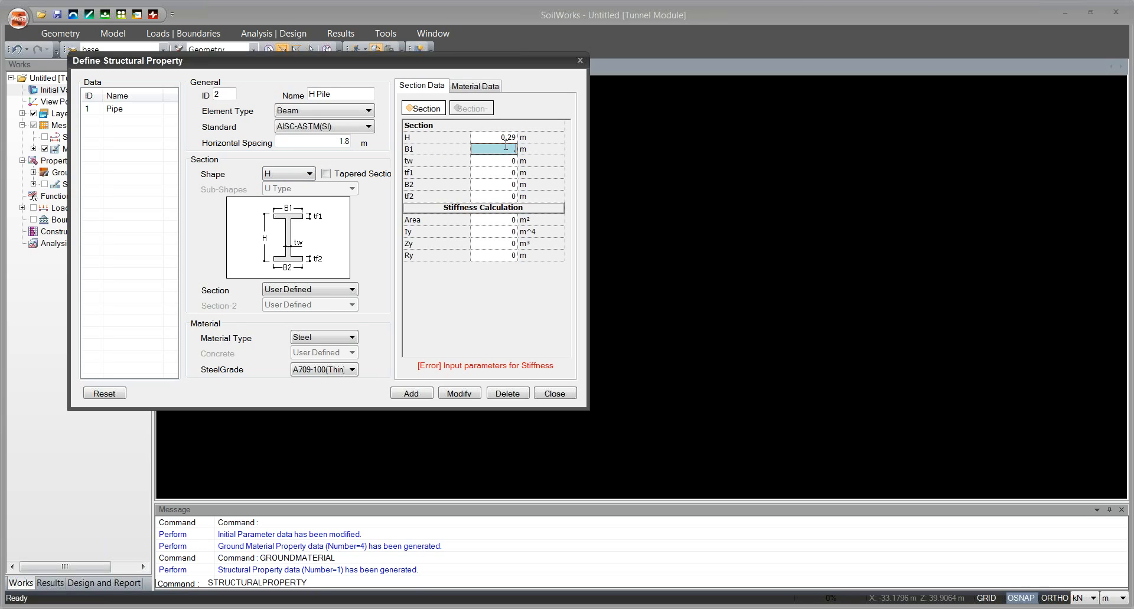
text(.201)
click(507, 160)
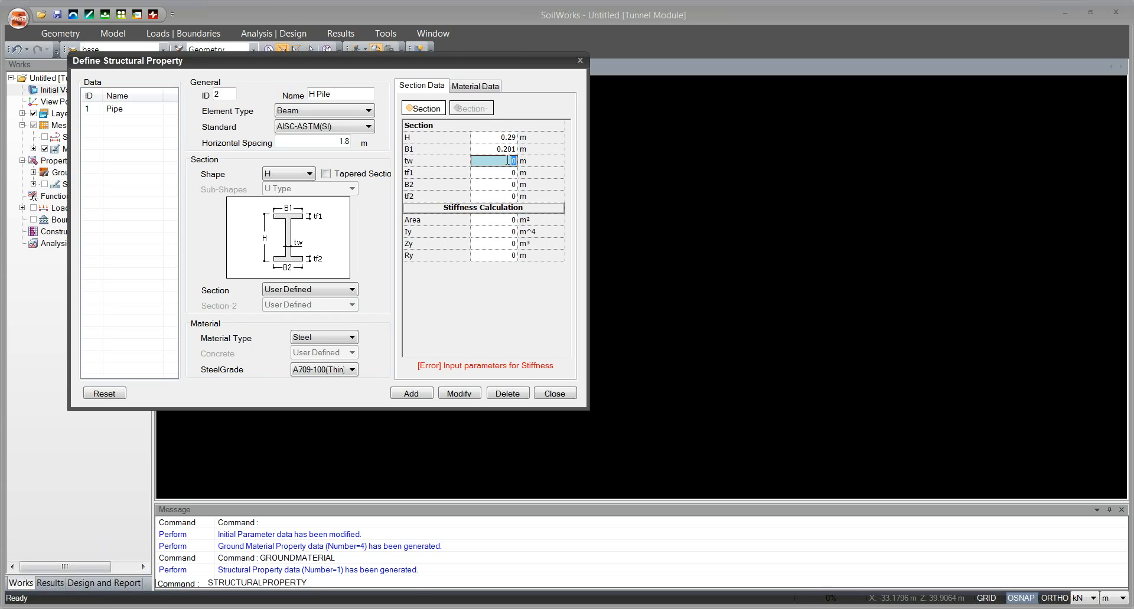
text(.009)
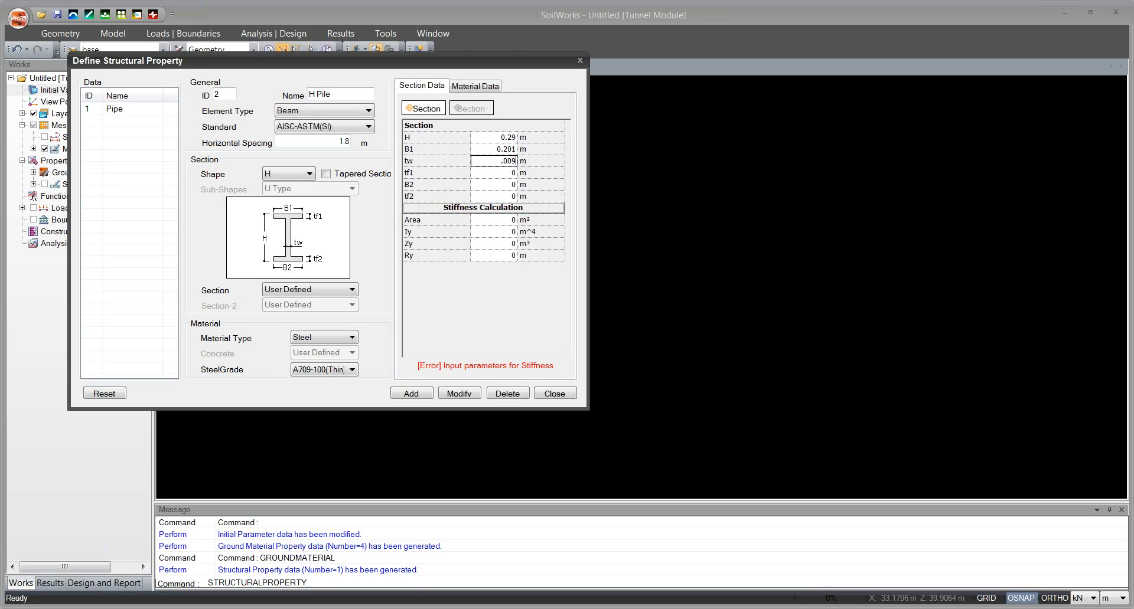
click(508, 172)
text(.014)
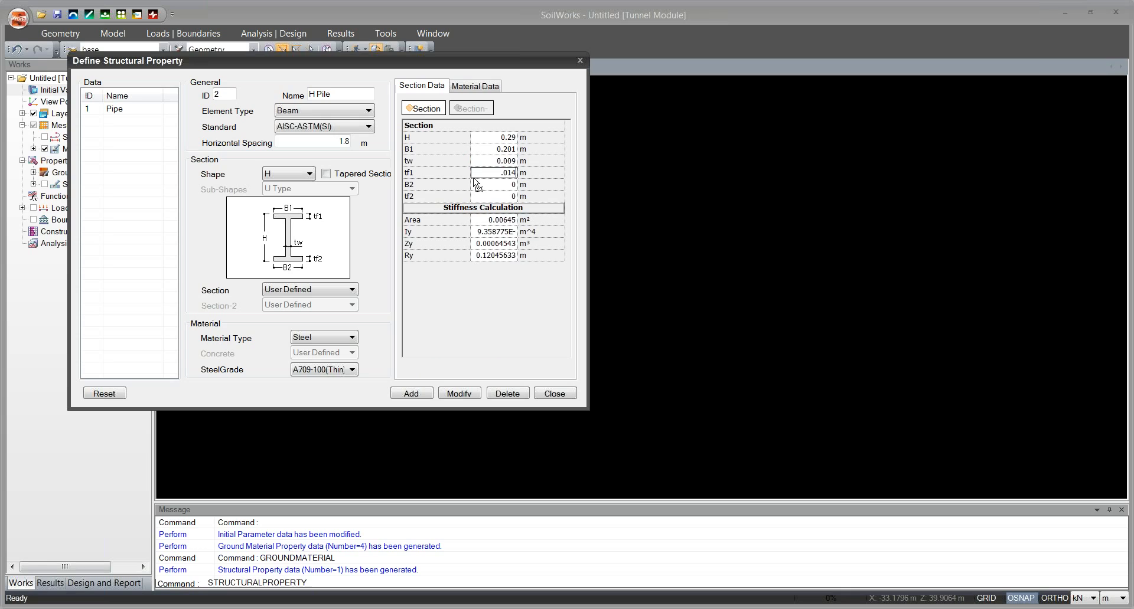
key(Return)
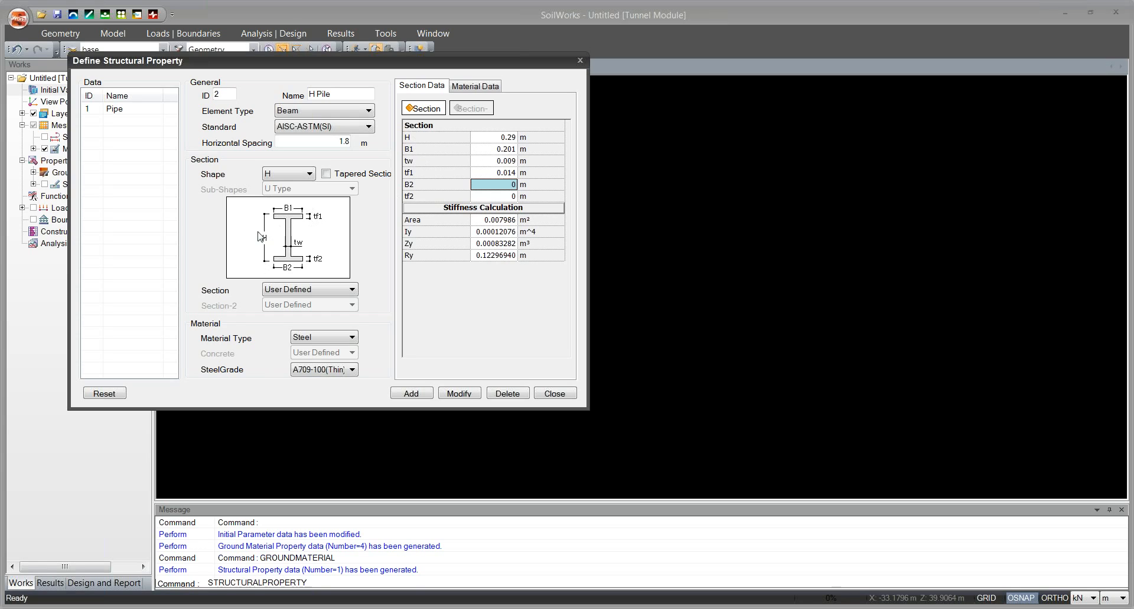
Keep Steel as the H Pile material type and add the structural property.
click(324, 340)
click(322, 337)
click(407, 394)
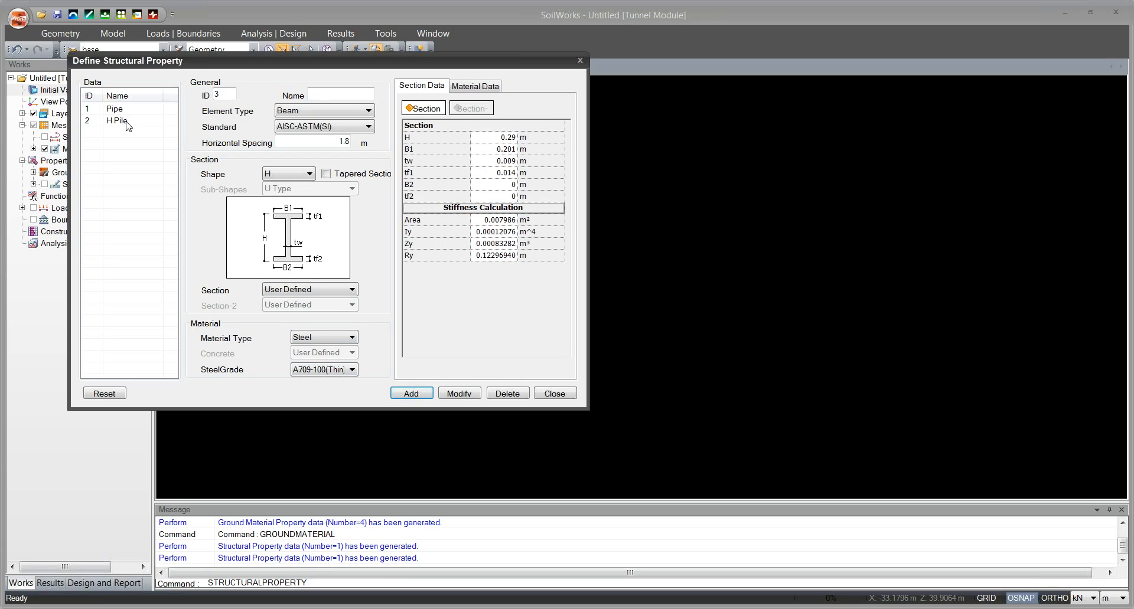
Start a new structural property named Anchor as a Truss element with a horizontal spacing of 2.7 m.
click(339, 96)
text(Anchro)
click(320, 111)
click(322, 133)
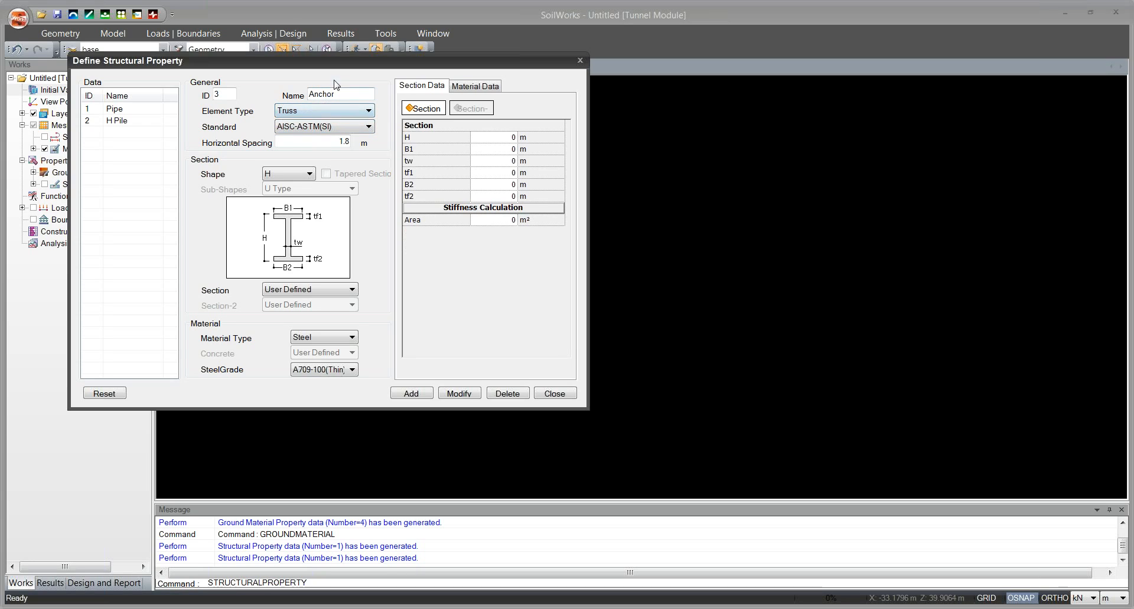
double_click(317, 143)
text(2.7)
Give the Anchor property a User Defined section shape with an area of 0.0003948 m².
click(293, 175)
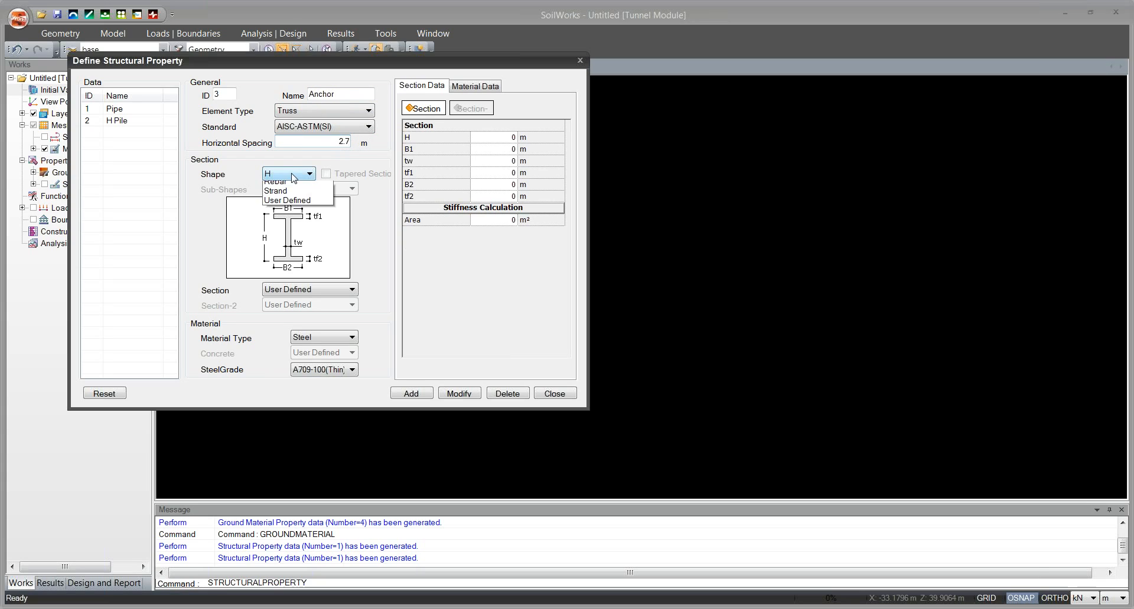
click(287, 261)
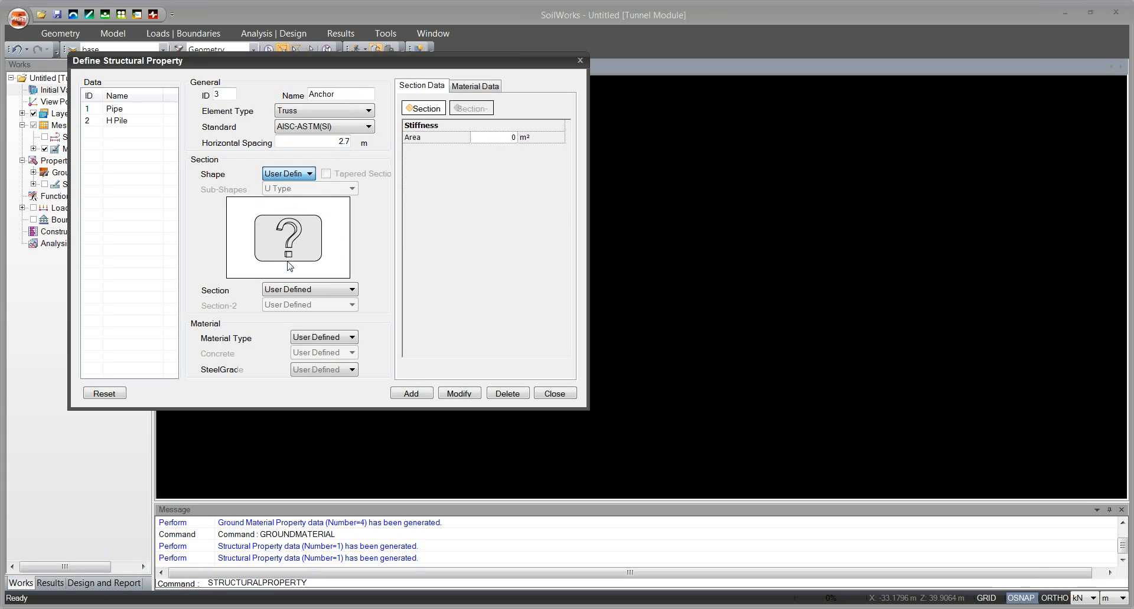
double_click(509, 138)
text(.0)
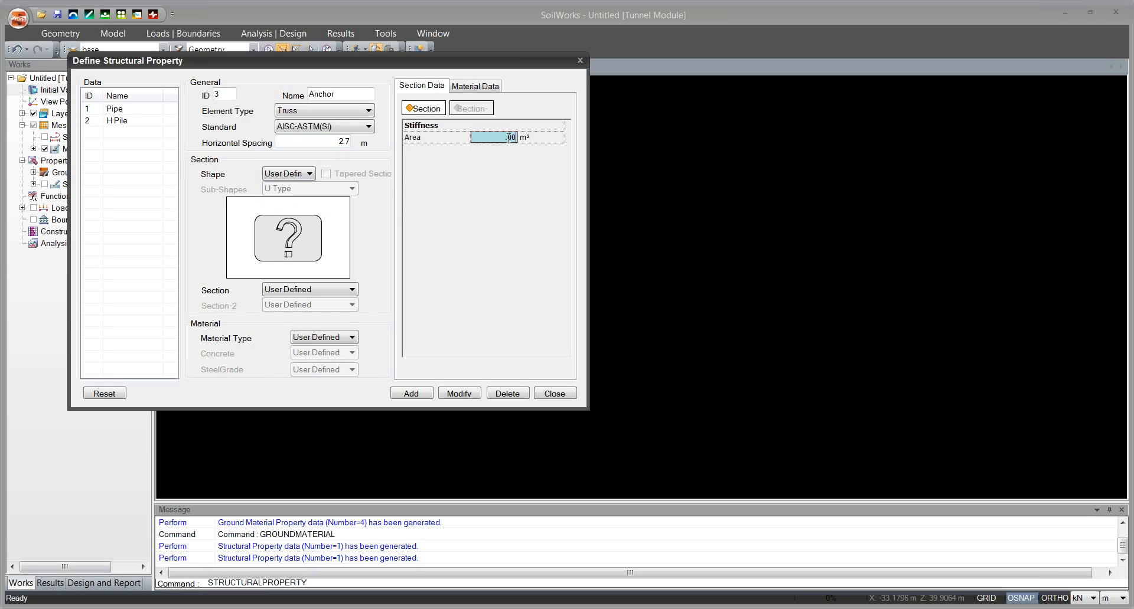
text(4)
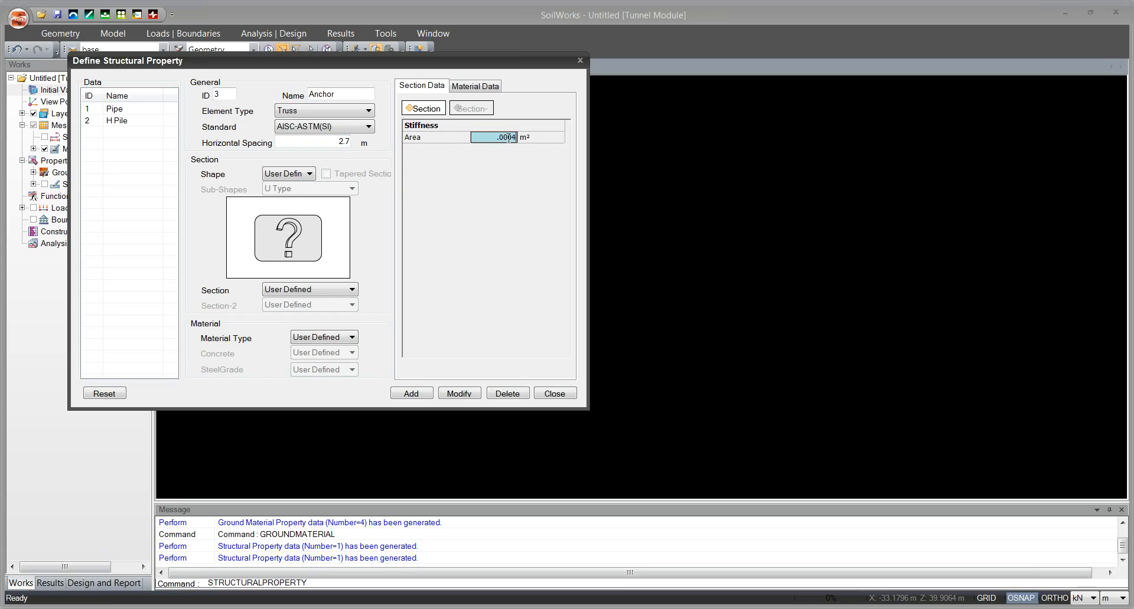
text(948)
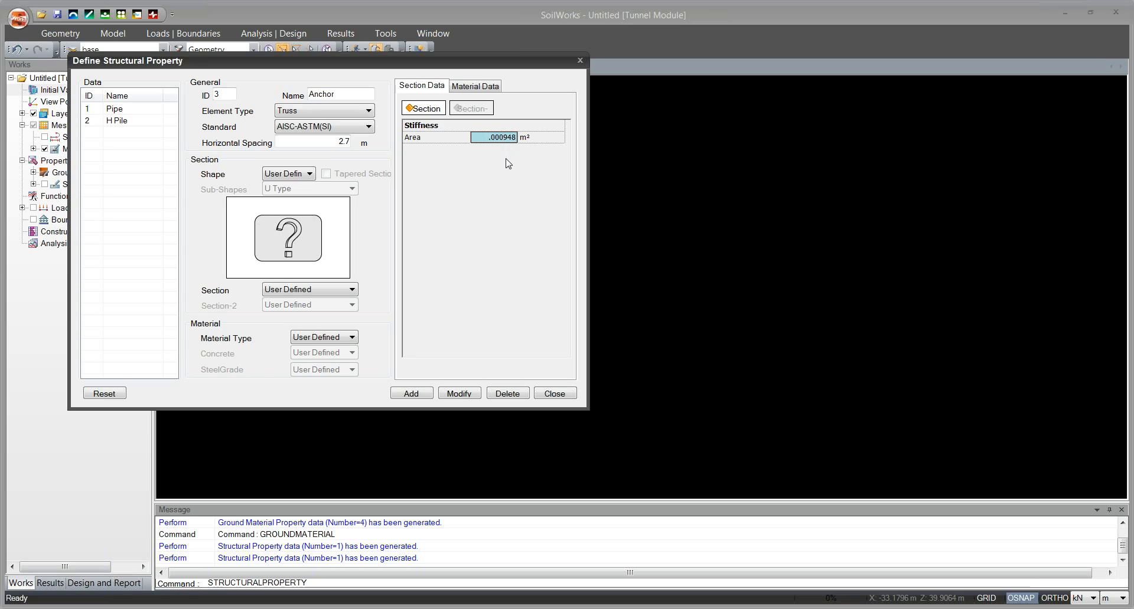
Check the Anchor property's User Defined material data and add the structural property.
click(327, 342)
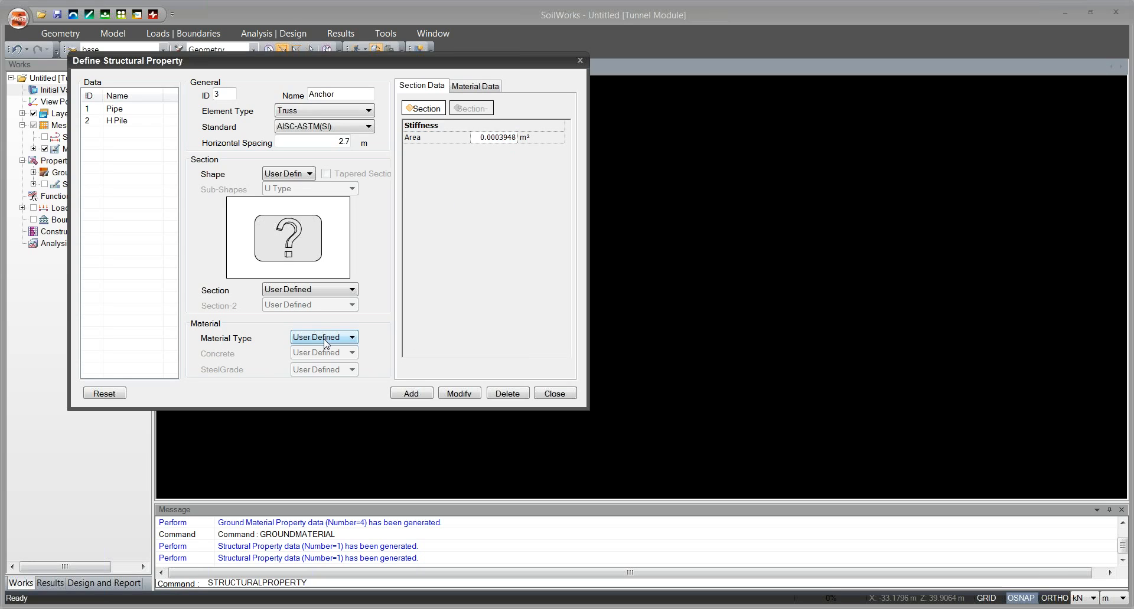
click(475, 88)
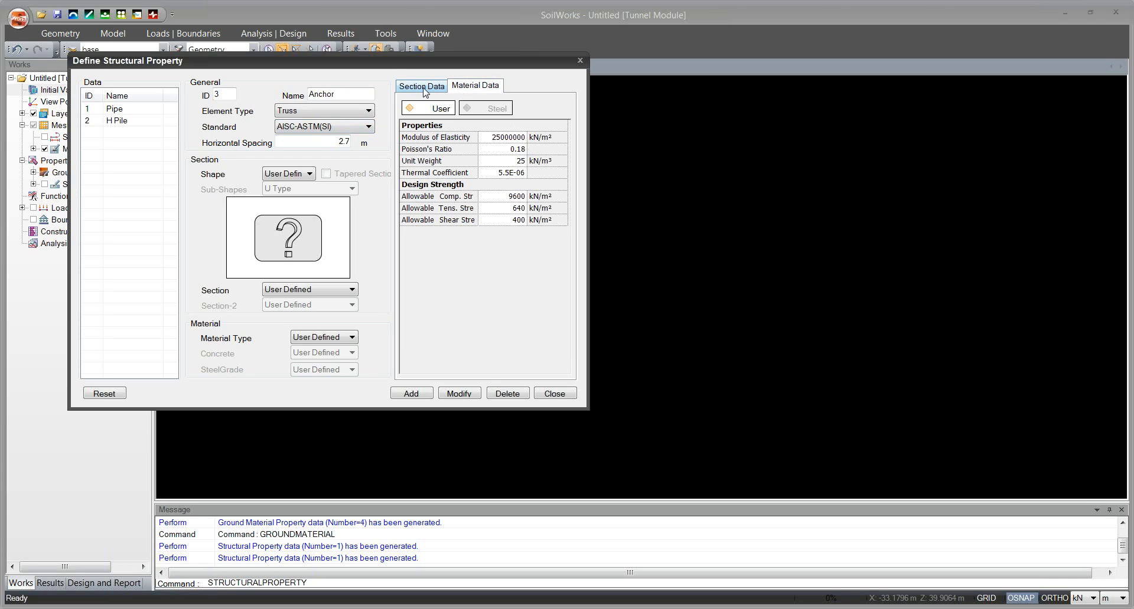
click(524, 138)
click(421, 87)
click(476, 85)
click(522, 137)
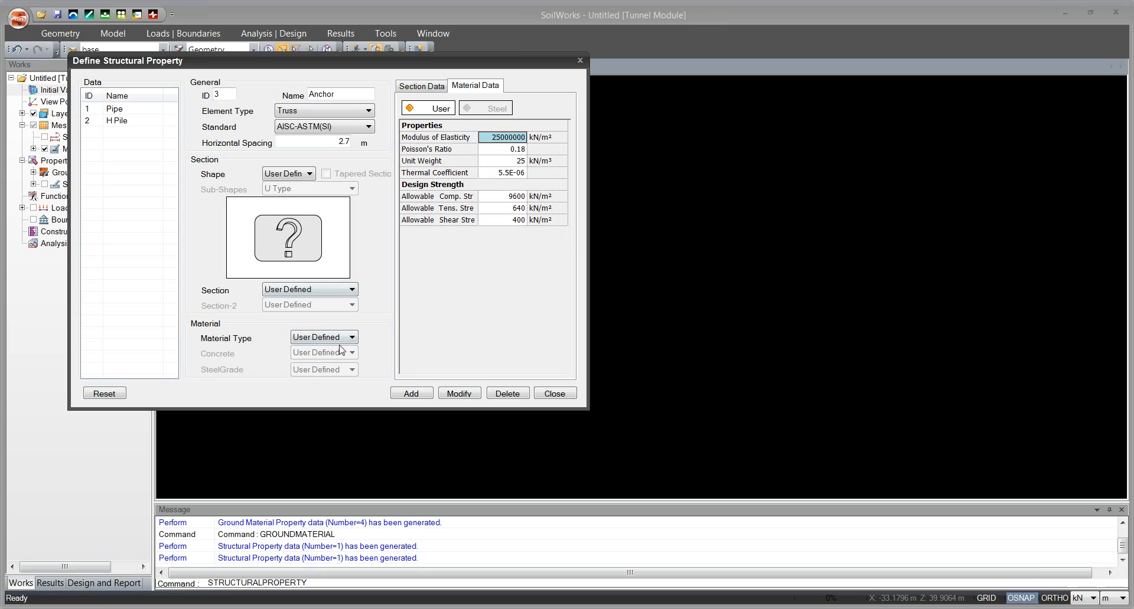
click(416, 394)
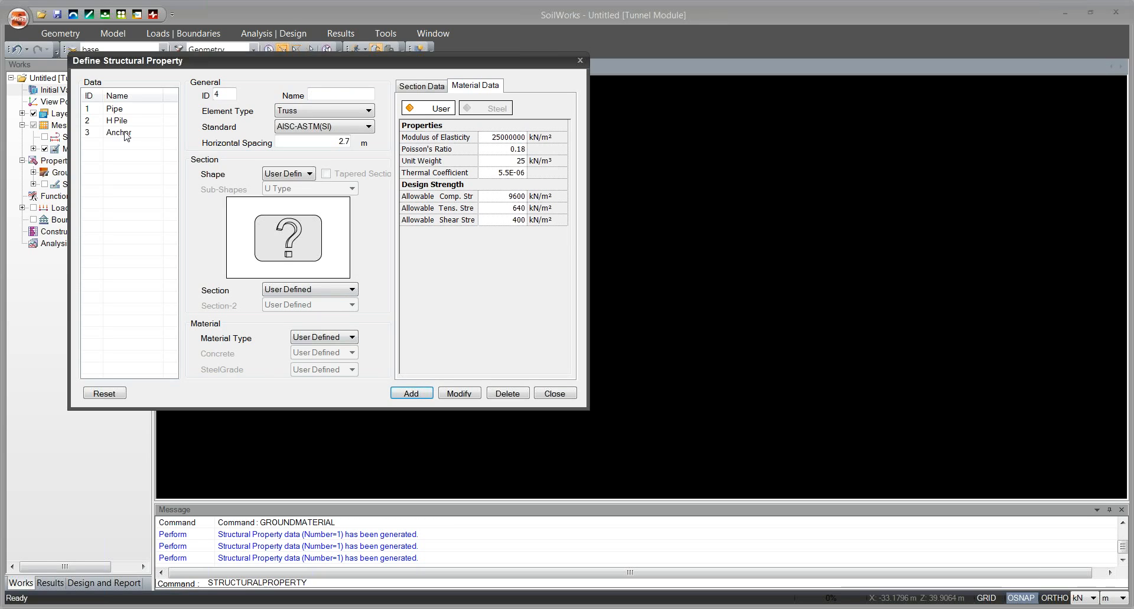
Start another structural property named Anchor with the Embedded Truss element type.
click(332, 95)
text(Anchor)
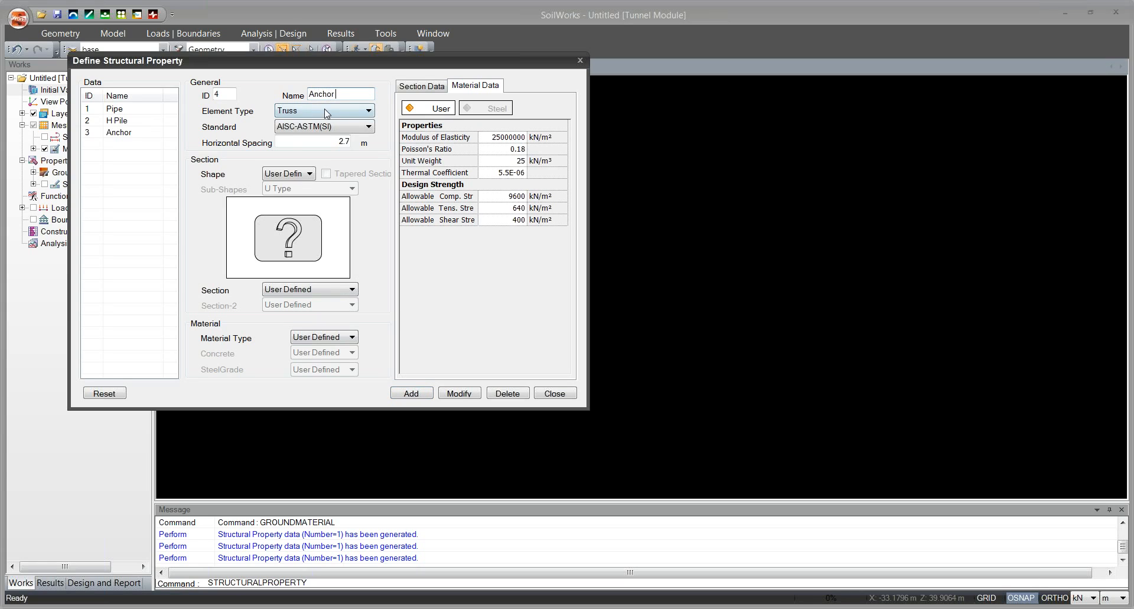
click(327, 111)
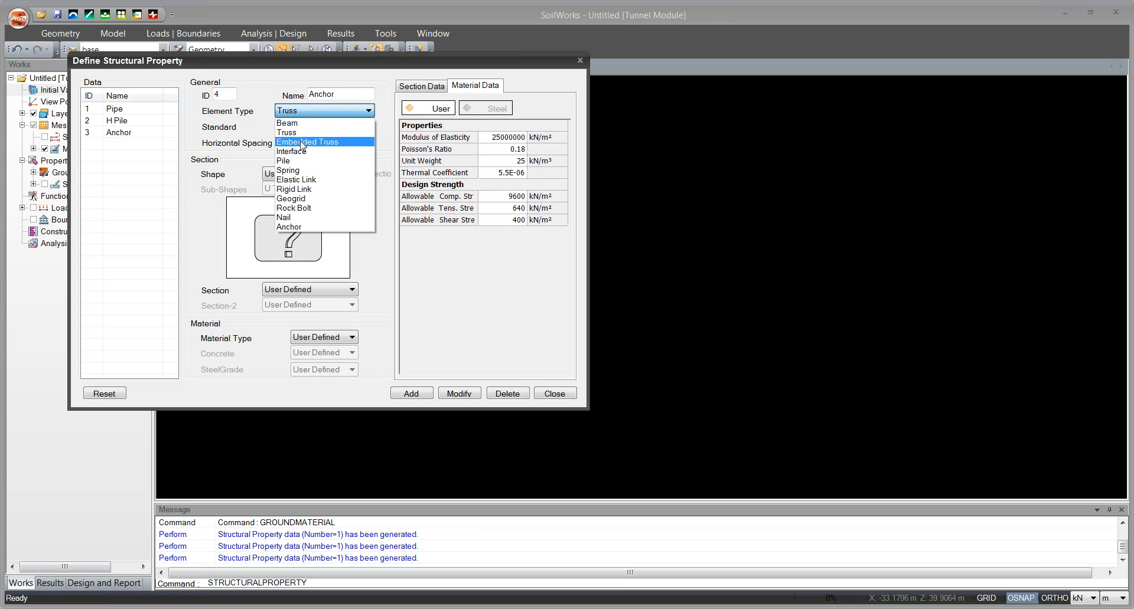
click(297, 142)
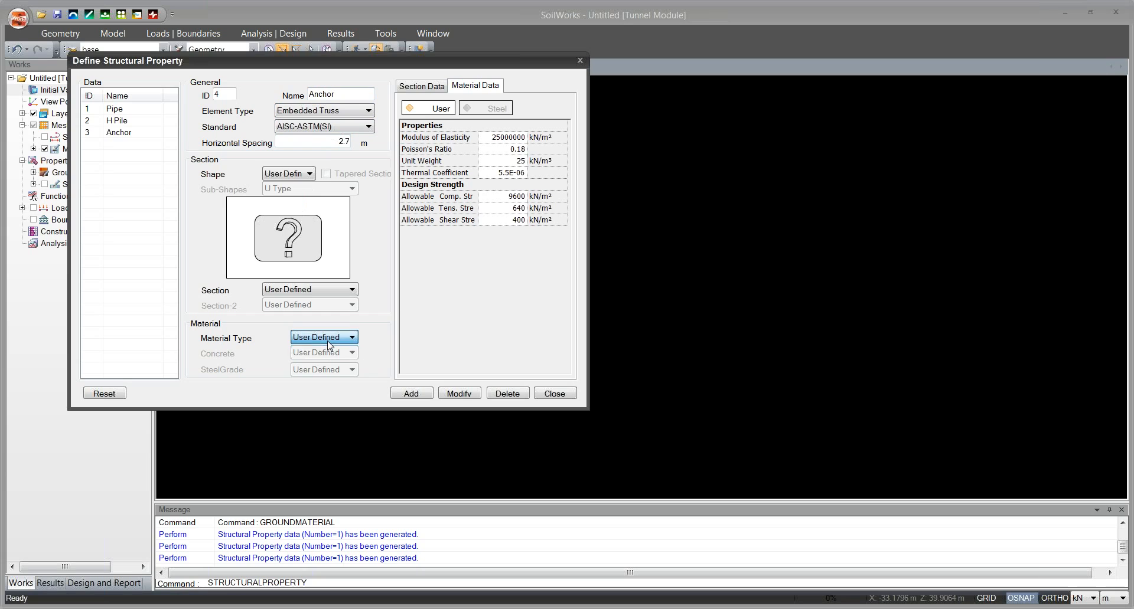
Keep the User Defined shape for the embedded truss and set its section area to 0.0003948 m².
click(300, 175)
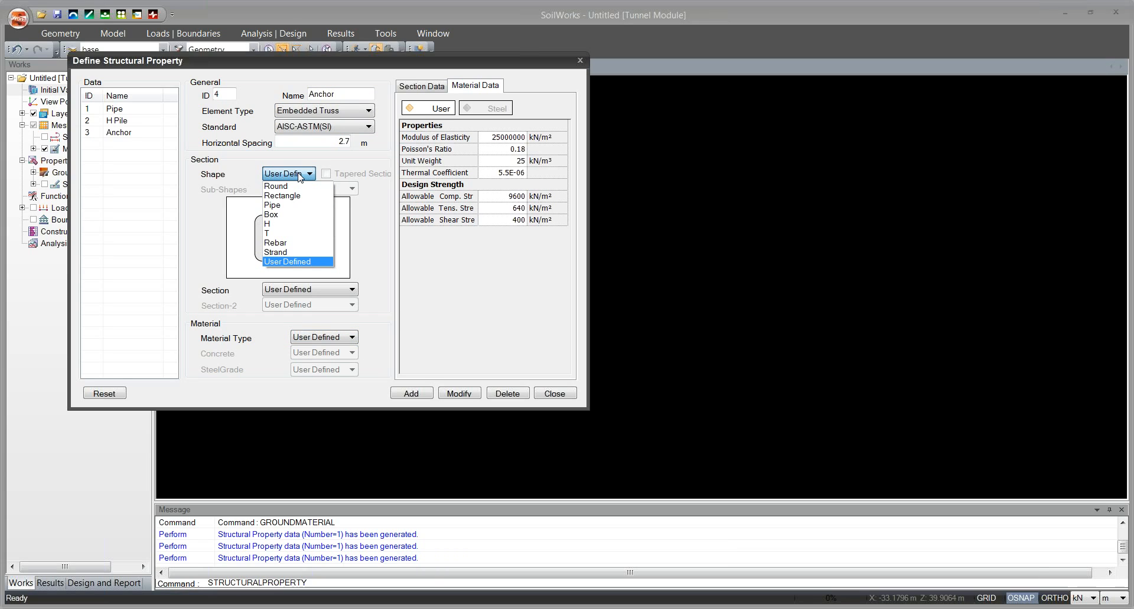
click(289, 261)
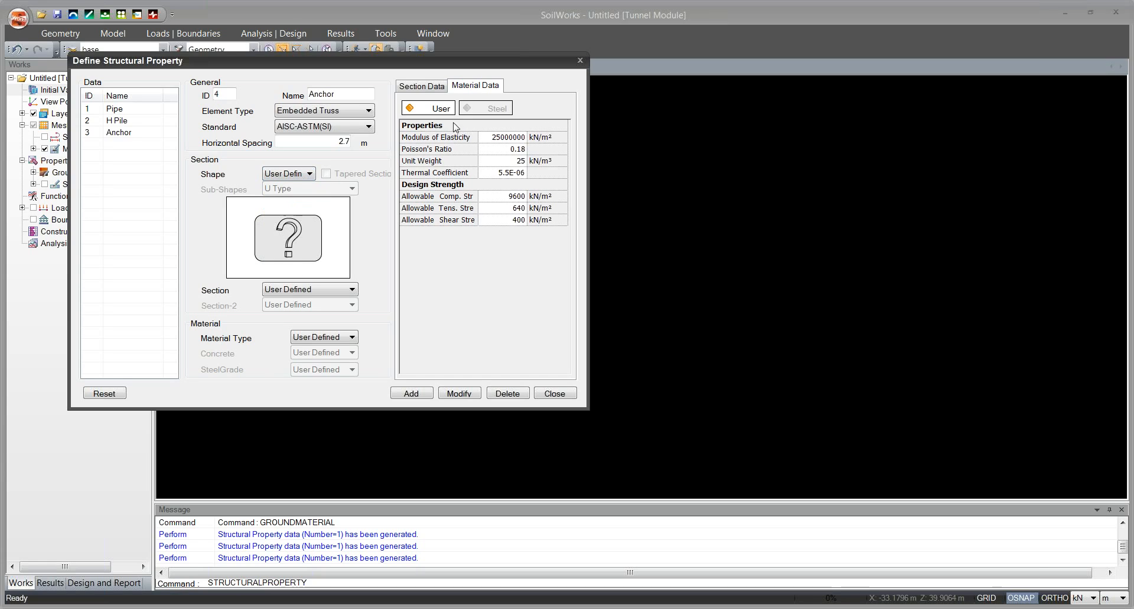
click(429, 87)
click(511, 138)
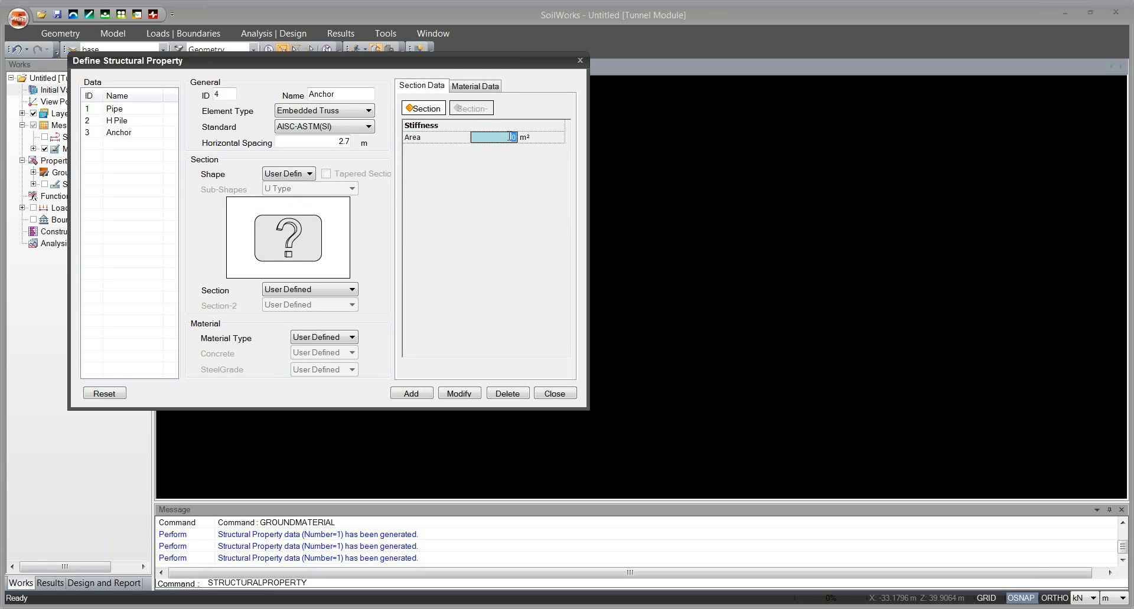
text(.0003948)
Rename the embedded truss property Anchor ET, add it and close the structural property definition.
click(358, 93)
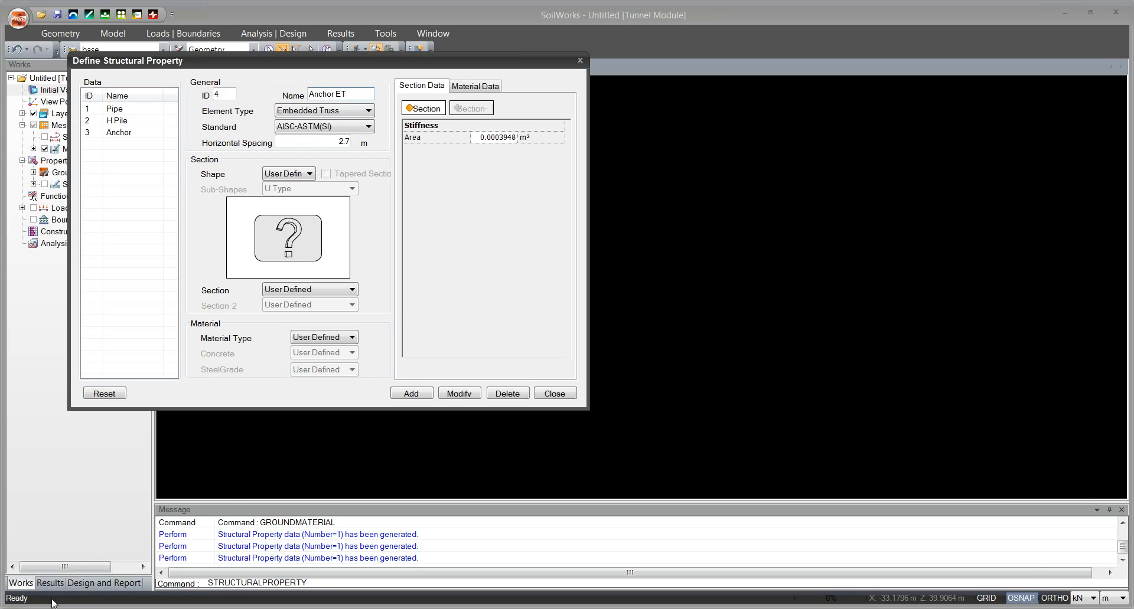
click(401, 394)
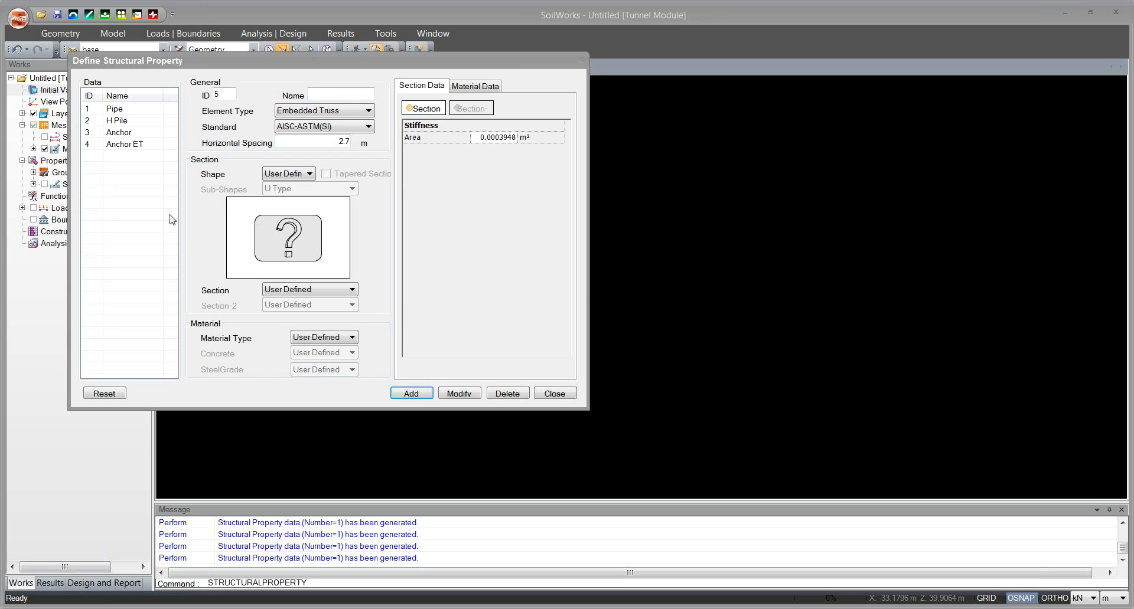
drag(337, 69, 376, 73)
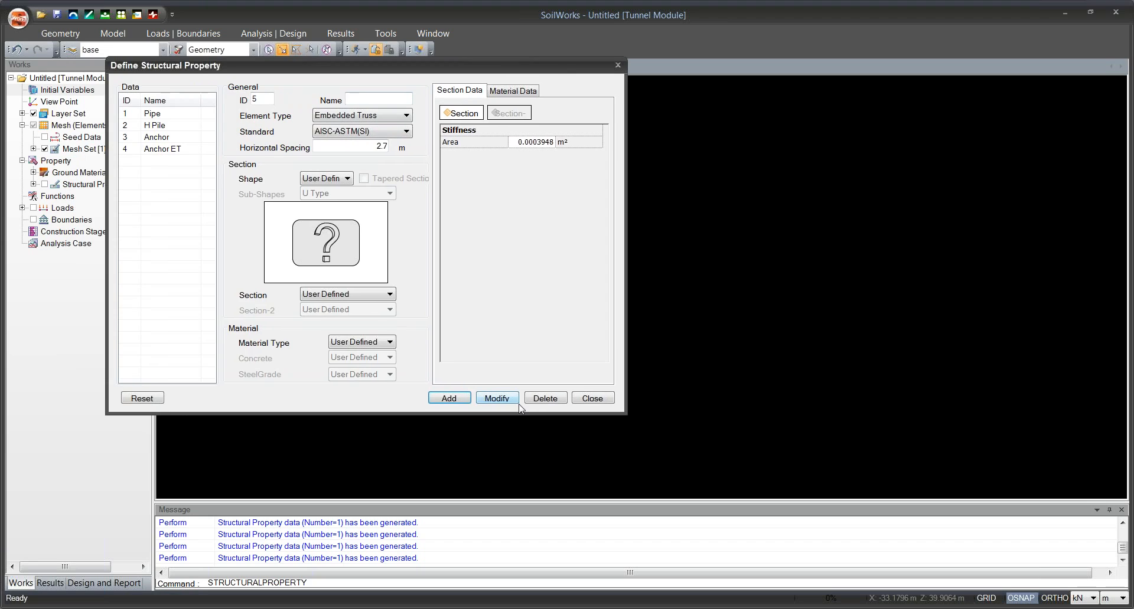
click(573, 394)
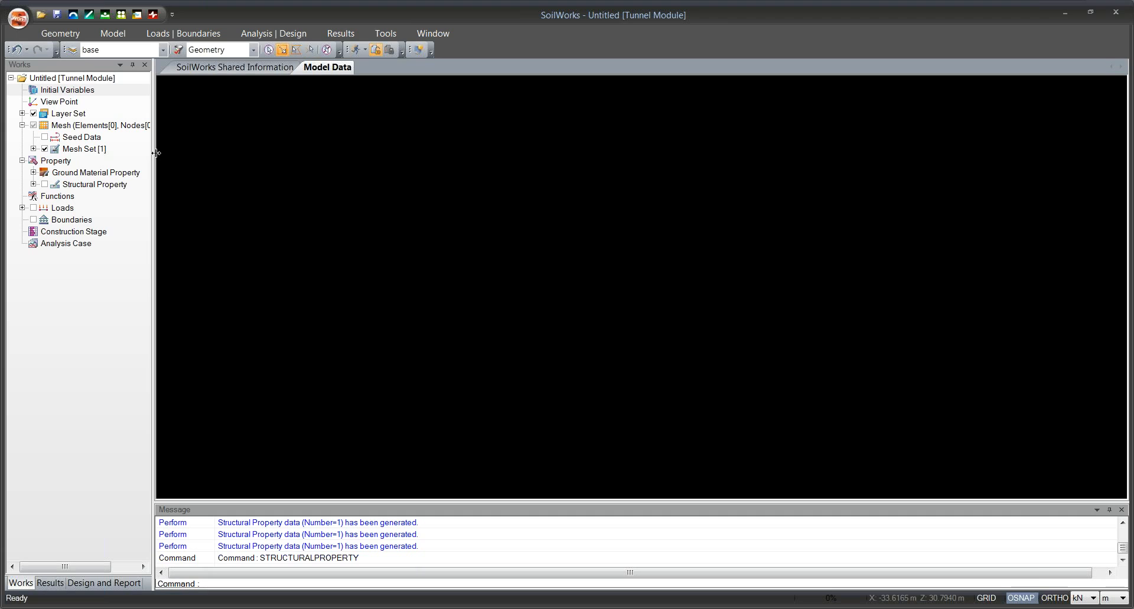
Expand the ground material and structural properties in the Works tree and widen it to show their full names.
drag(155, 153, 173, 153)
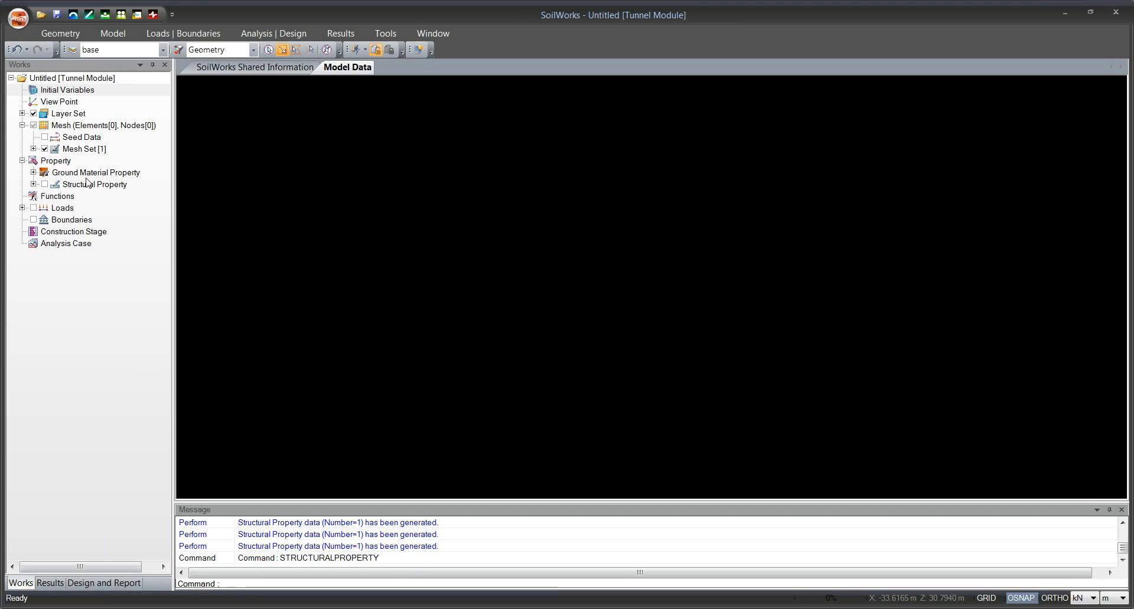
click(33, 172)
click(34, 232)
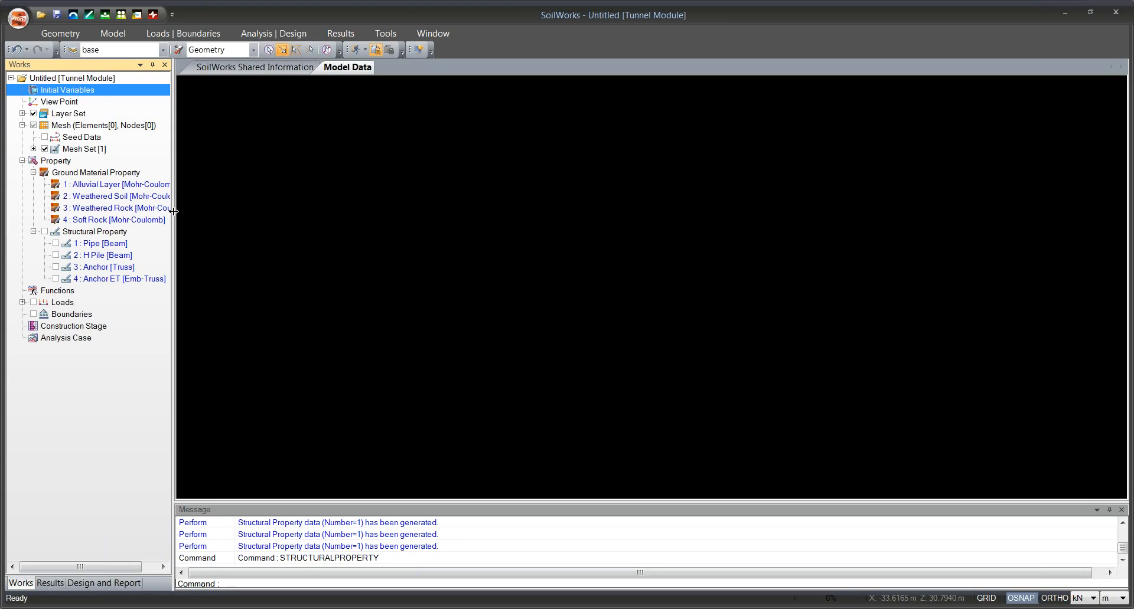
drag(174, 212, 244, 213)
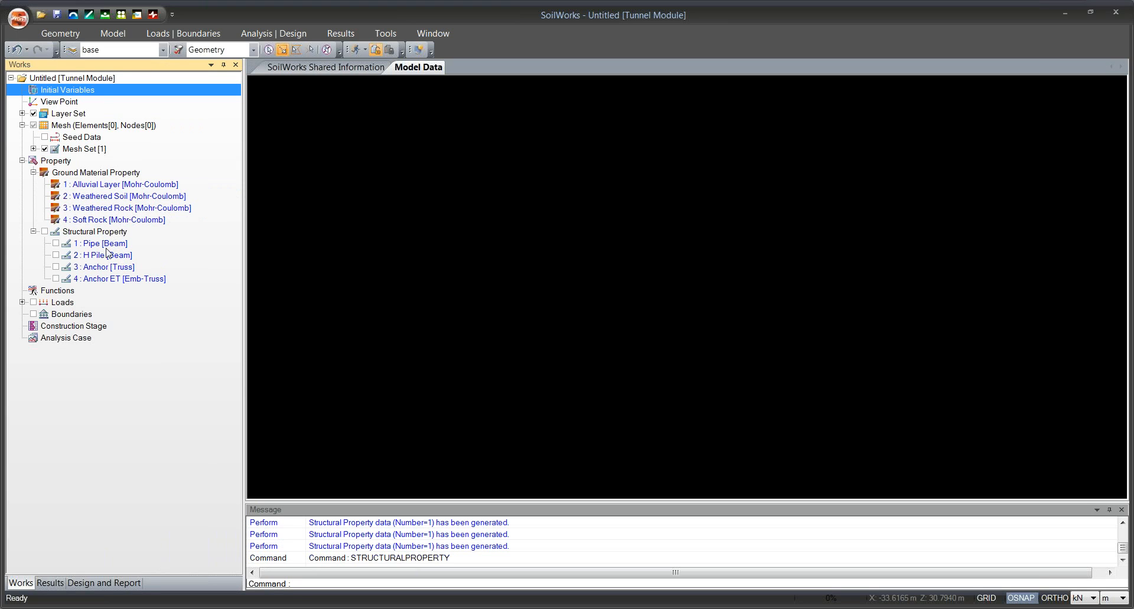
Import the model geometry from a CAD file (*.dwg) into the project.
click(46, 37)
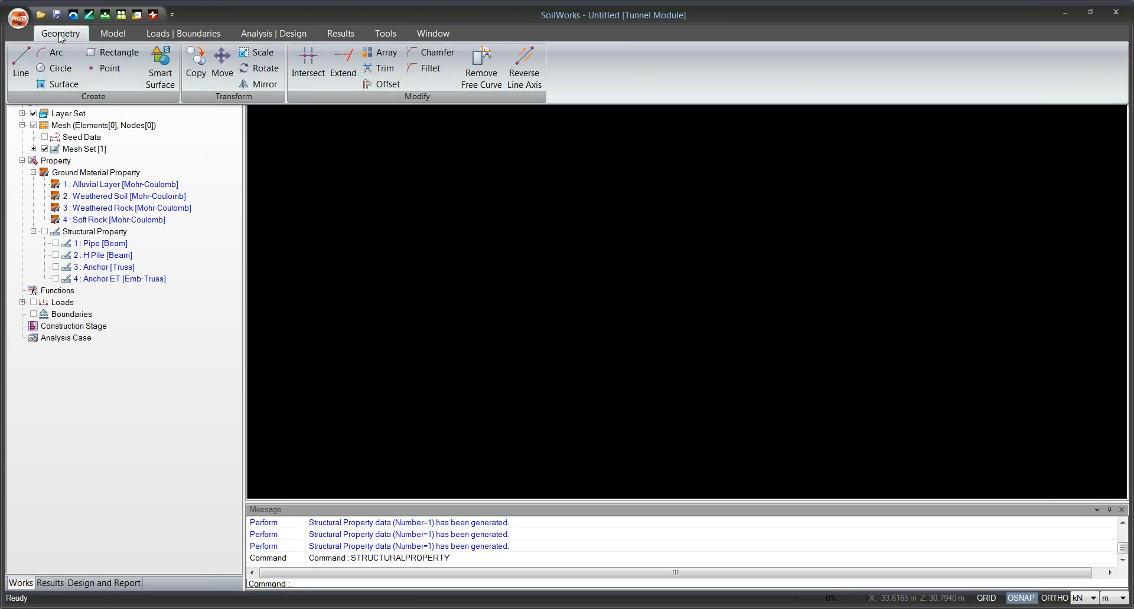
click(18, 18)
mouse_move(37, 105)
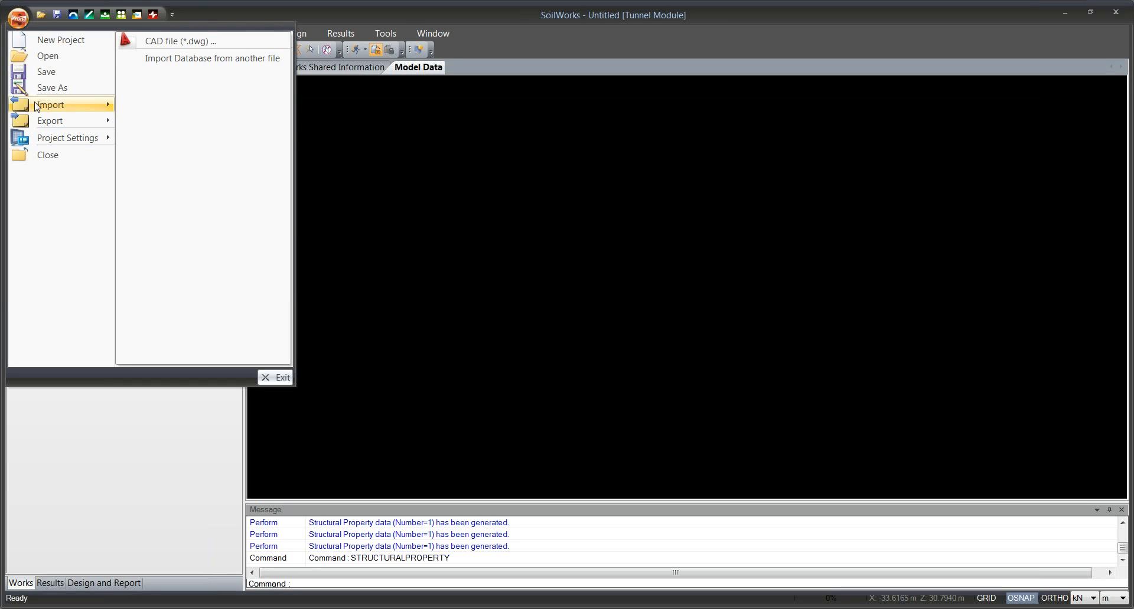
click(147, 47)
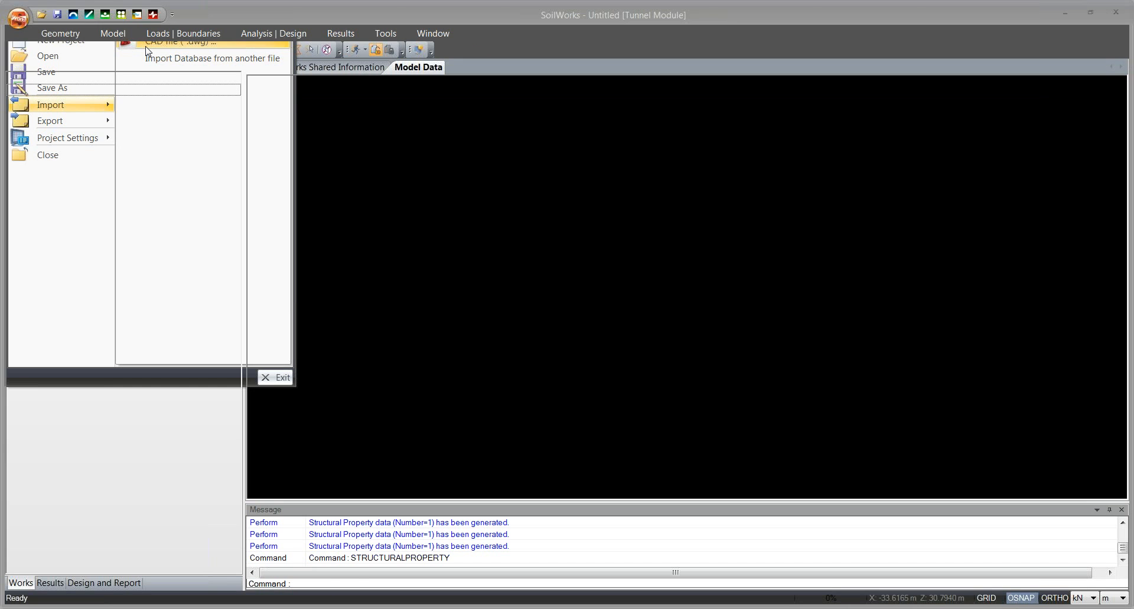
click(206, 105)
click(454, 335)
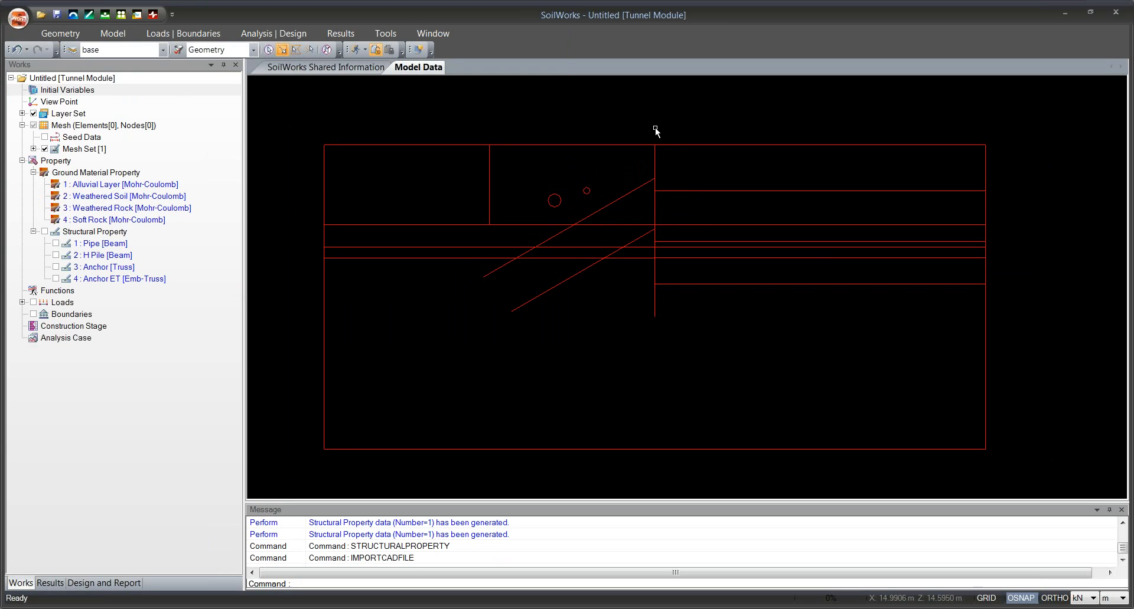
Generate smart surfaces from all closed regions of the imported geometry.
scroll(673, 132, down, 1)
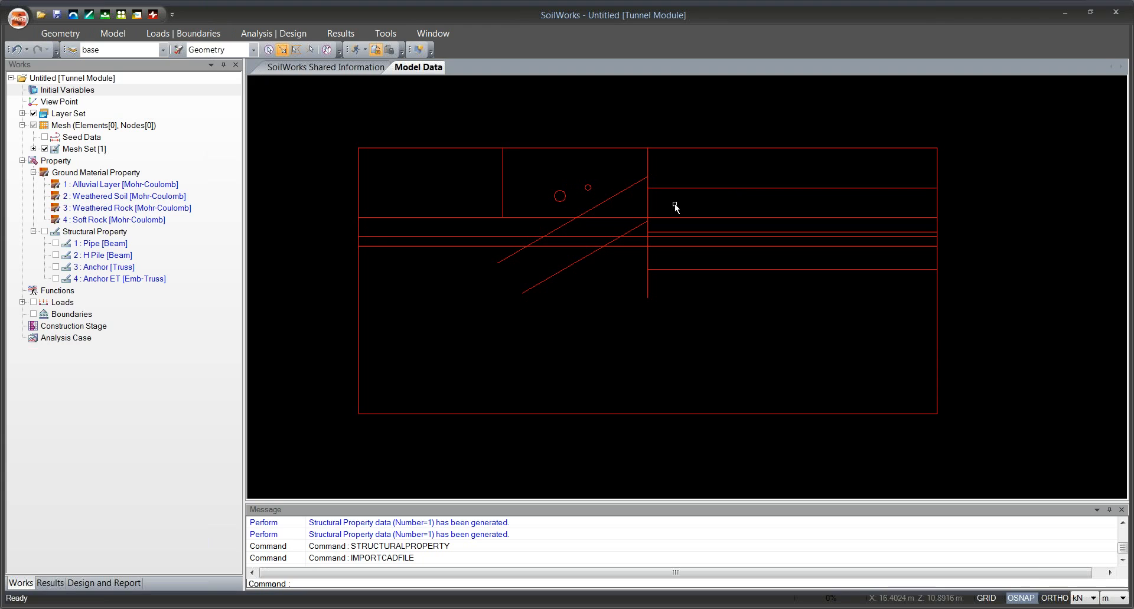
click(66, 36)
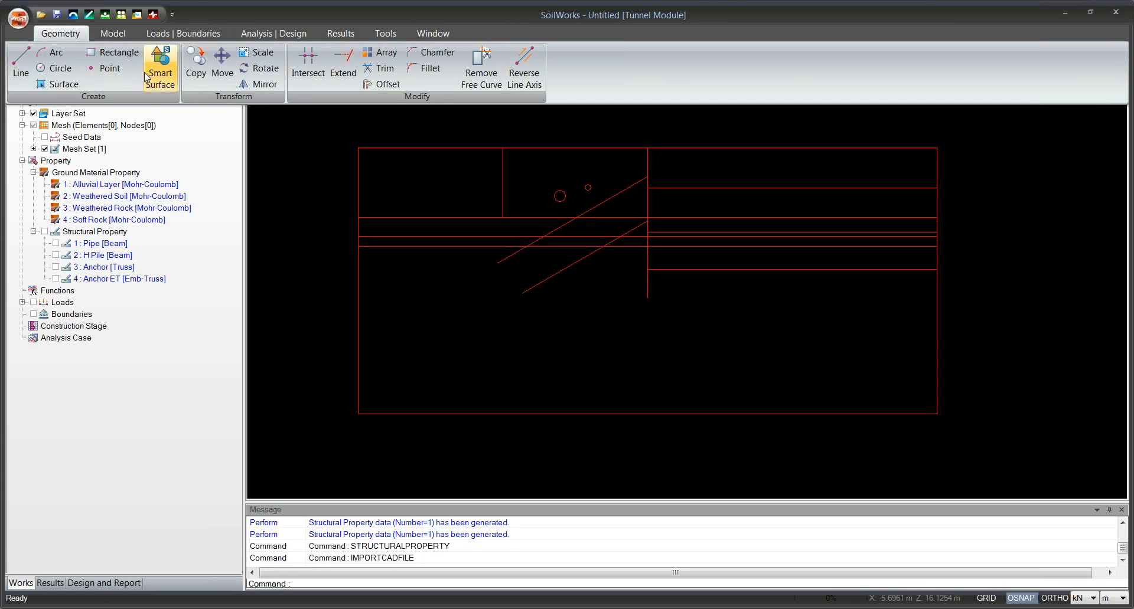
click(160, 65)
drag(472, 212, 437, 225)
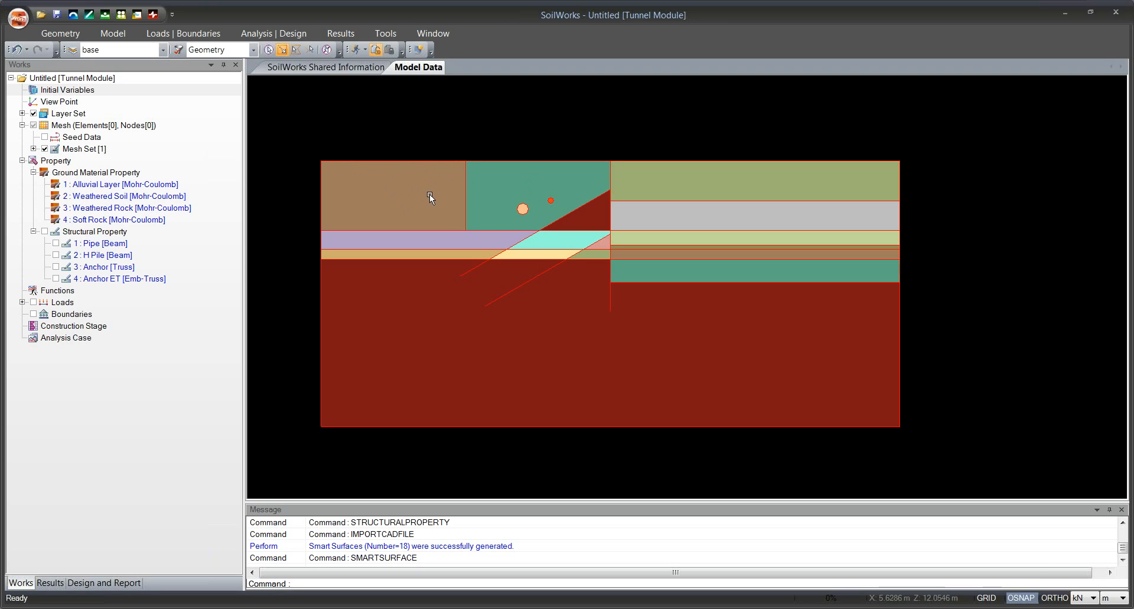
Select all surfaces of the uppermost ground band, including the two circles, and assign them the Alluvial Layer material.
click(310, 147)
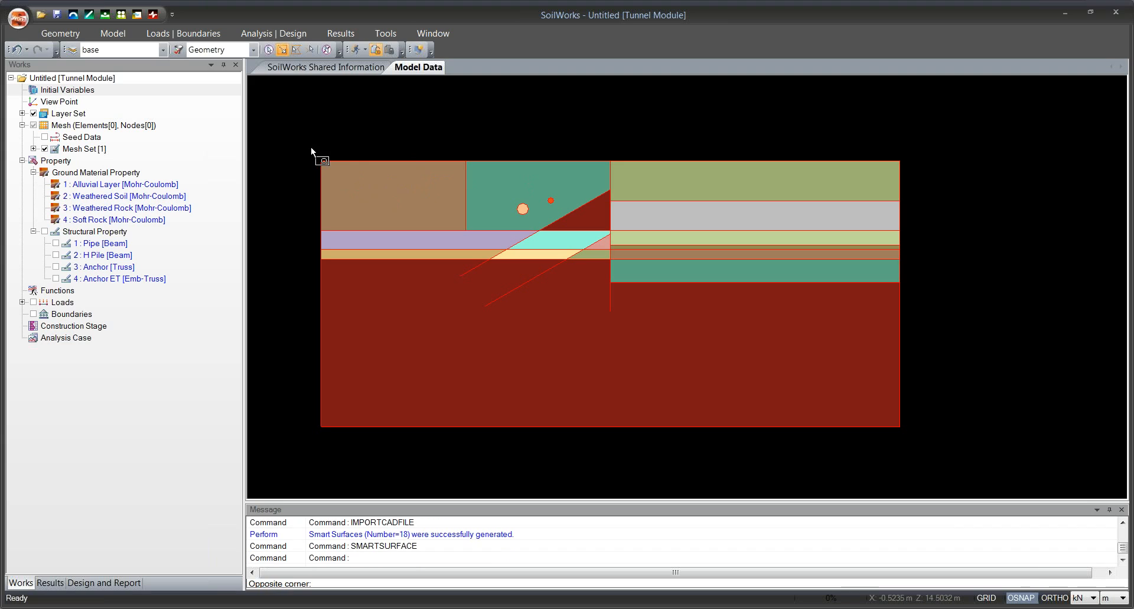
click(473, 239)
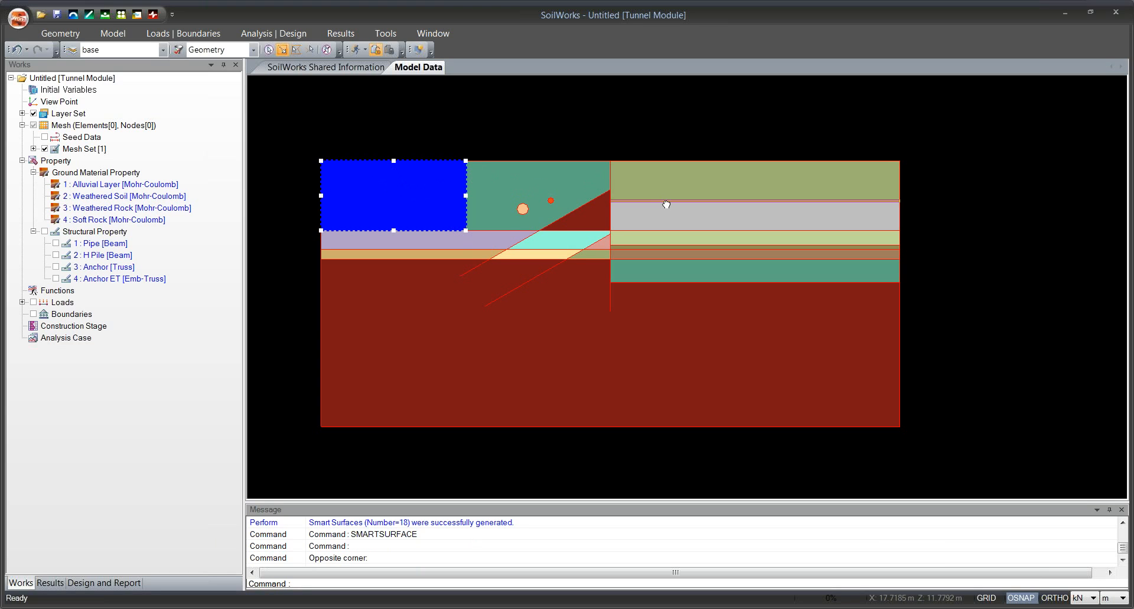
drag(666, 204, 650, 211)
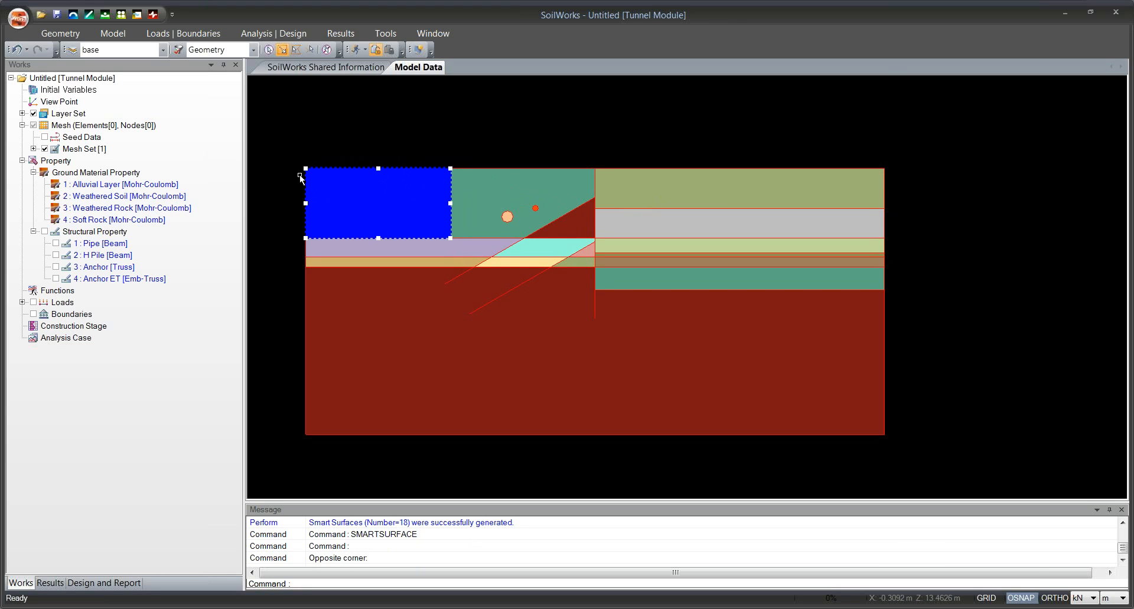
click(701, 193)
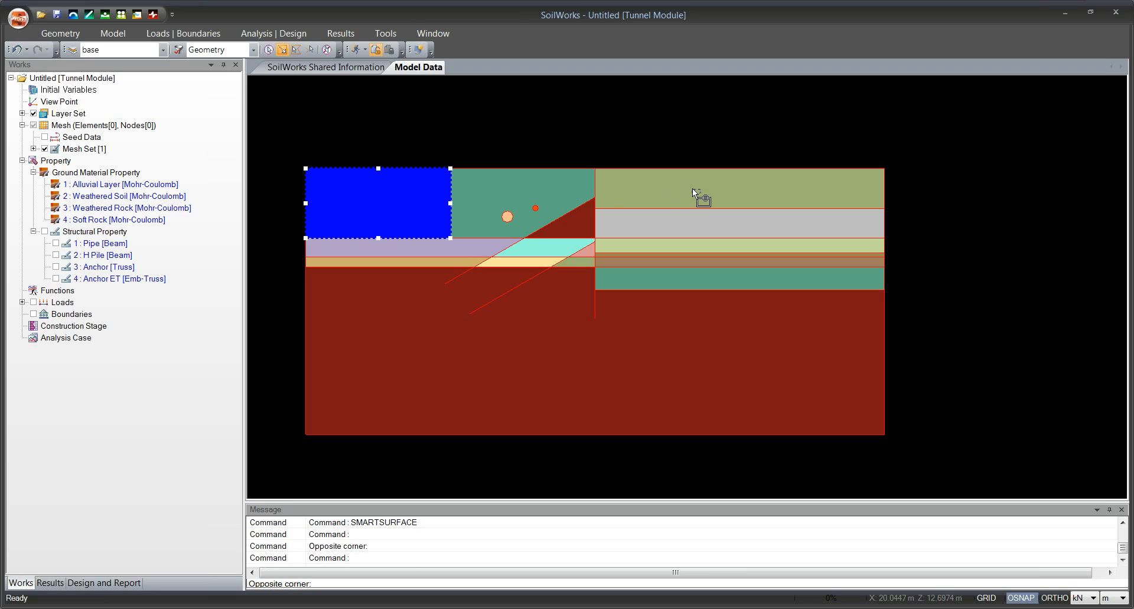
click(689, 187)
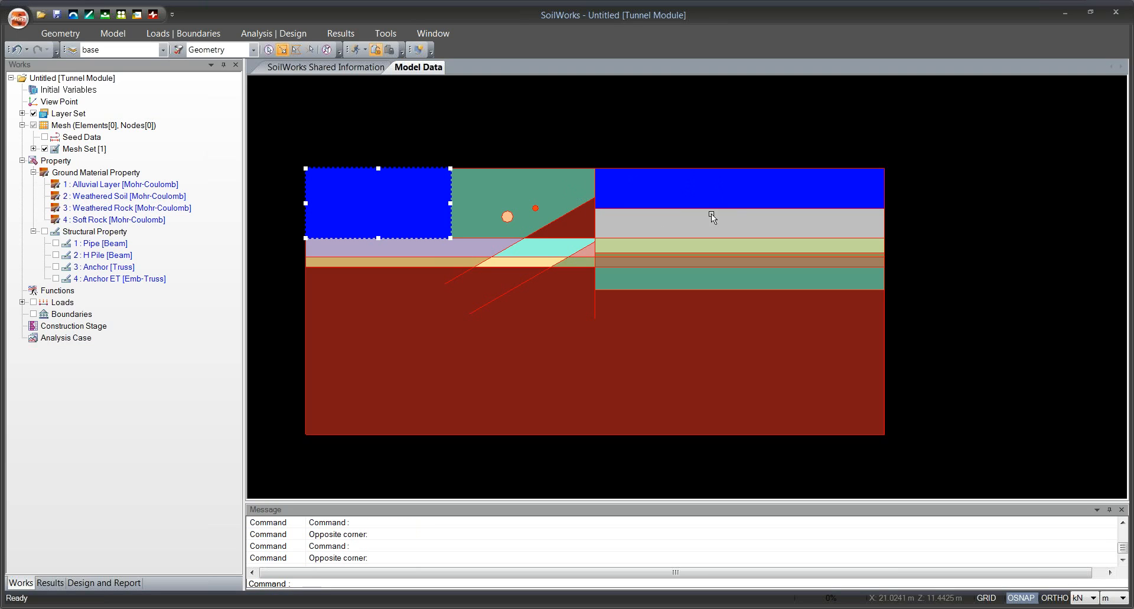
click(285, 150)
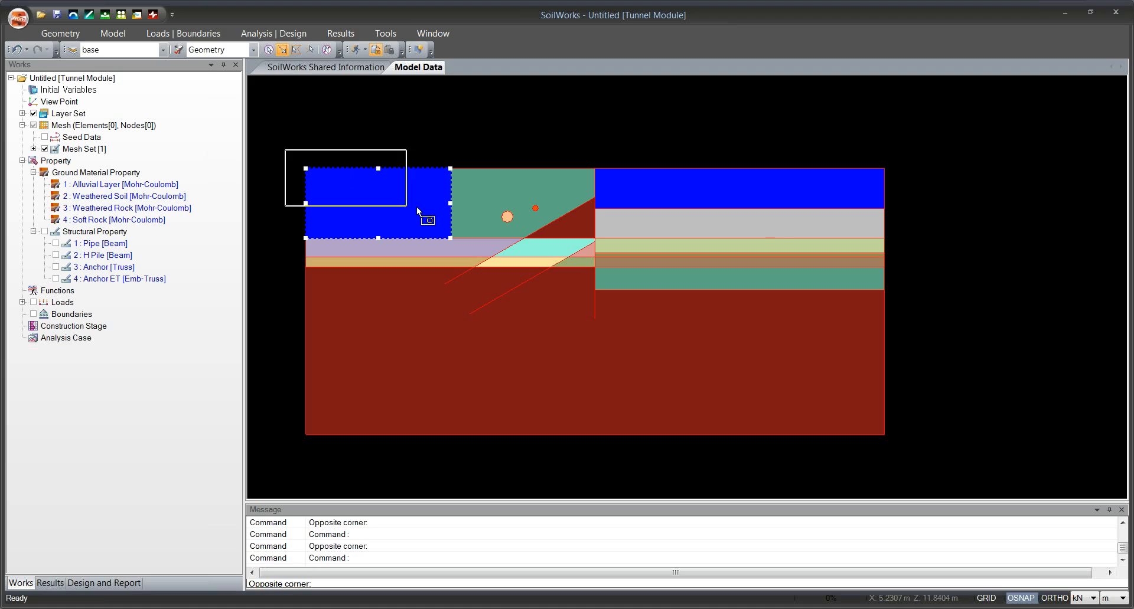
click(892, 242)
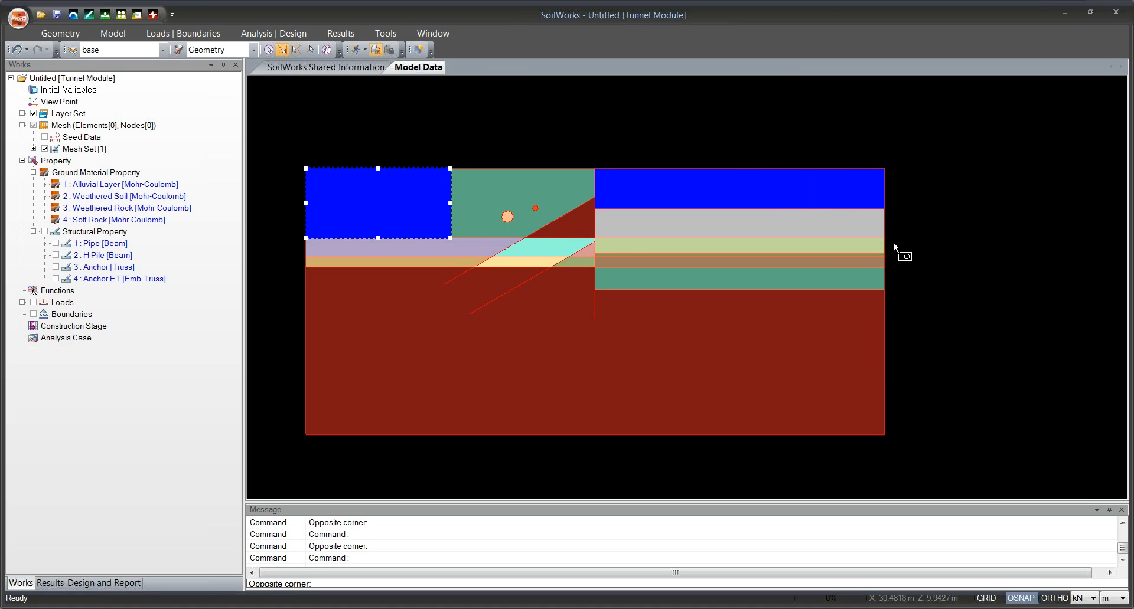
click(147, 185)
drag(146, 187, 385, 191)
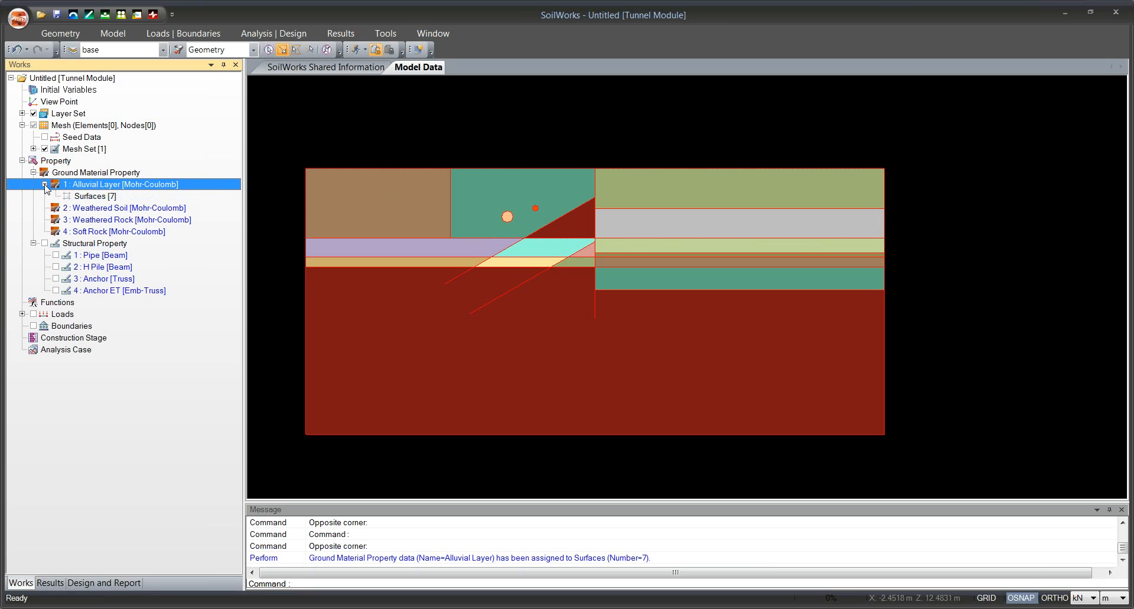
Select all surfaces of the second ground band, including the thin strip beside the wall, and assign them Weathered Soil.
click(444, 248)
click(554, 253)
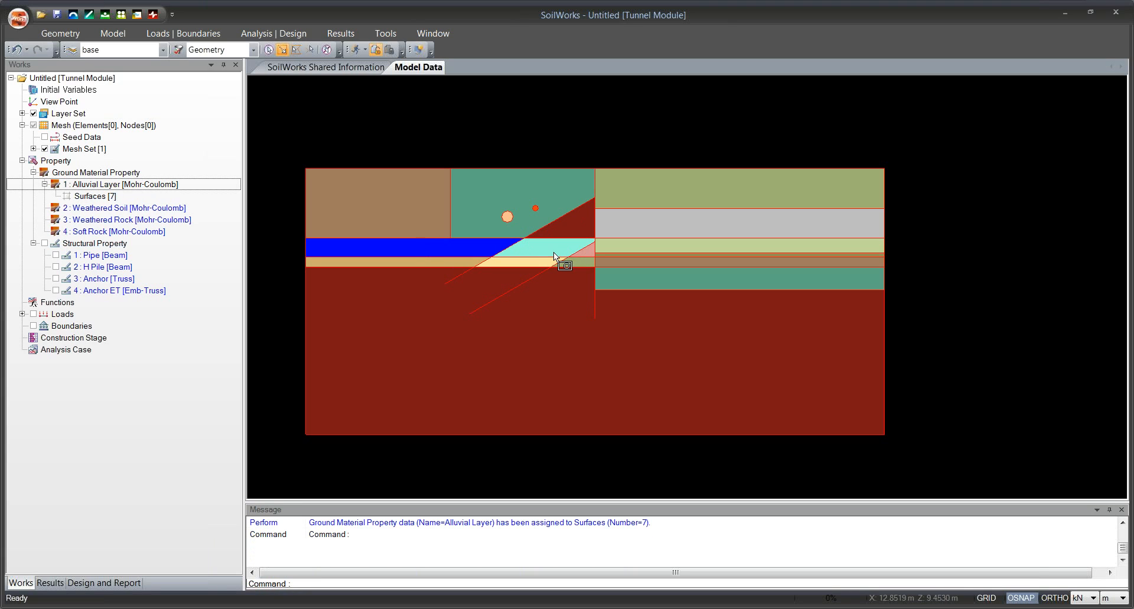
click(618, 246)
scroll(615, 253, up, 2)
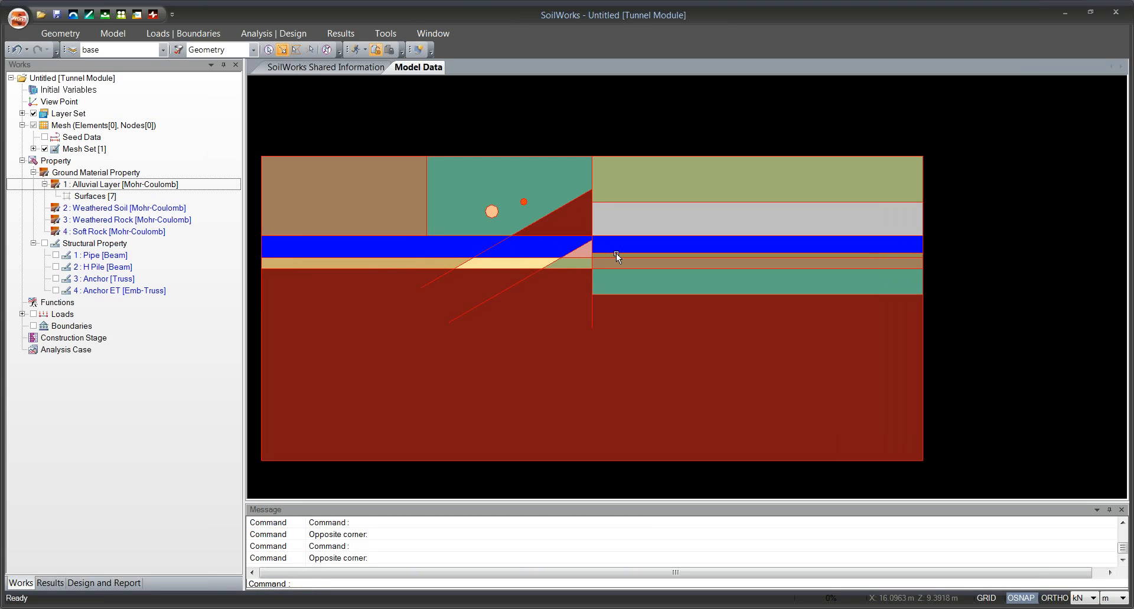
click(571, 254)
click(622, 257)
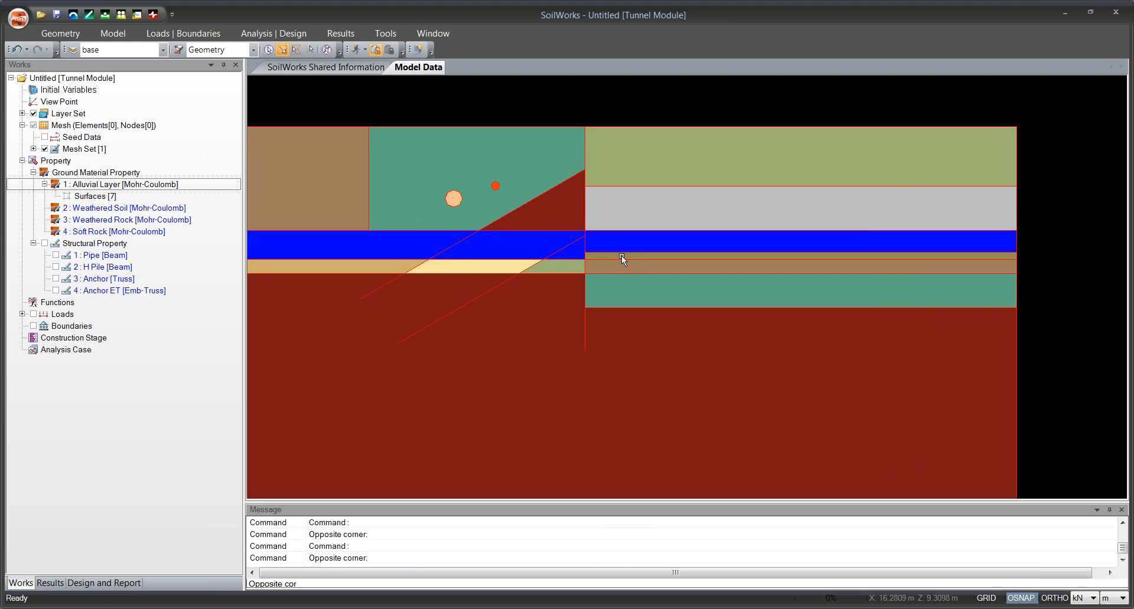
scroll(621, 257, down, 1)
scroll(621, 256, down, 1)
click(144, 210)
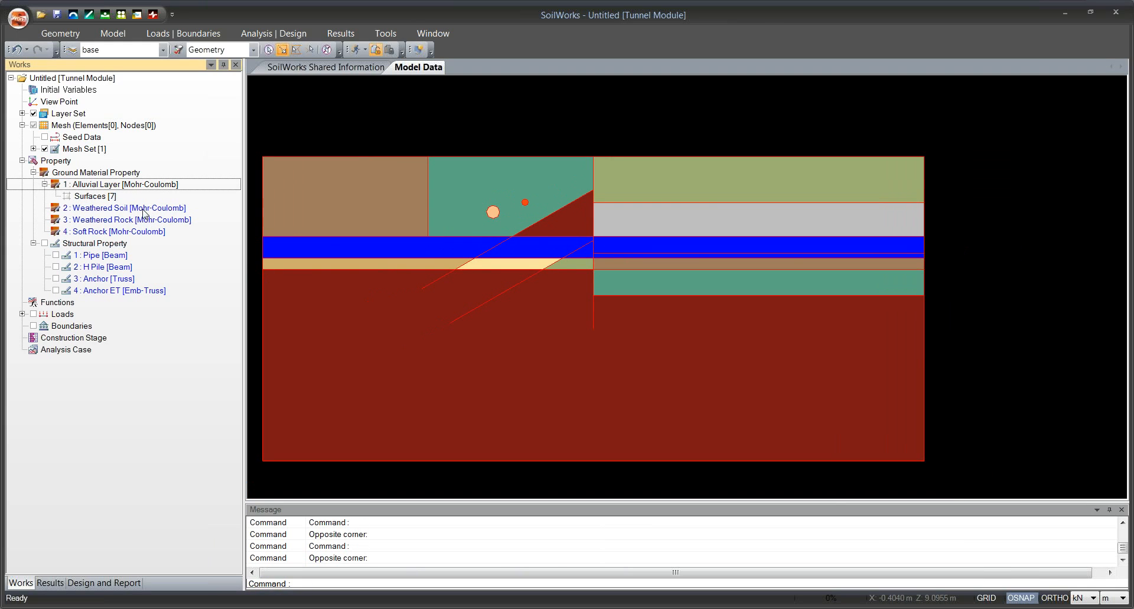
drag(407, 216, 409, 218)
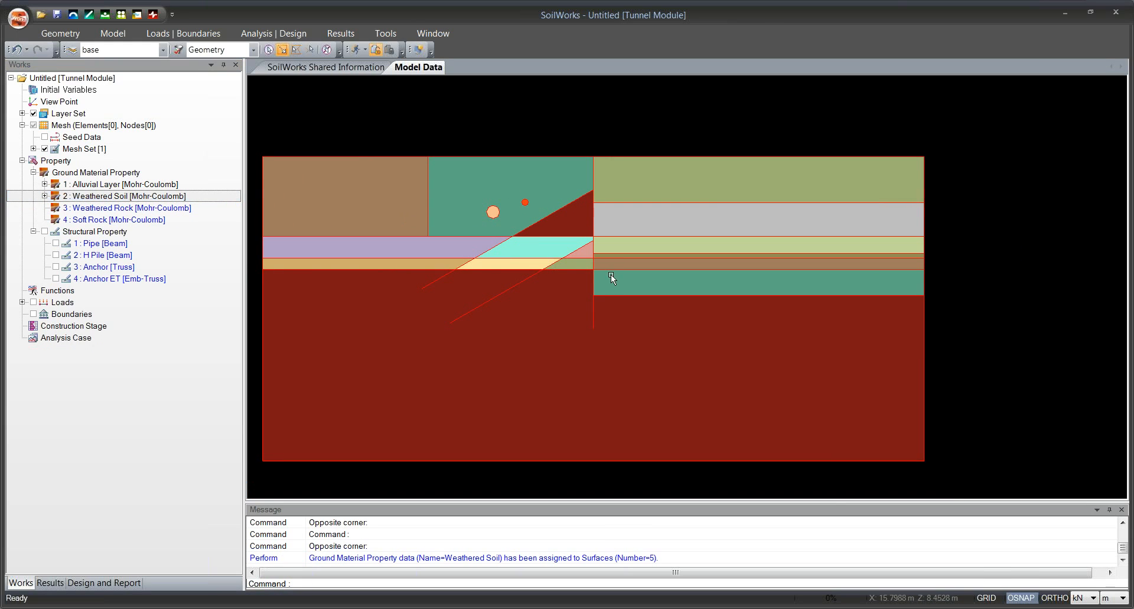
Assign the Weathered Rock material to all surfaces of the narrow third ground band and expand its entry in the Works tree.
drag(629, 278, 621, 247)
scroll(621, 247, down, 1)
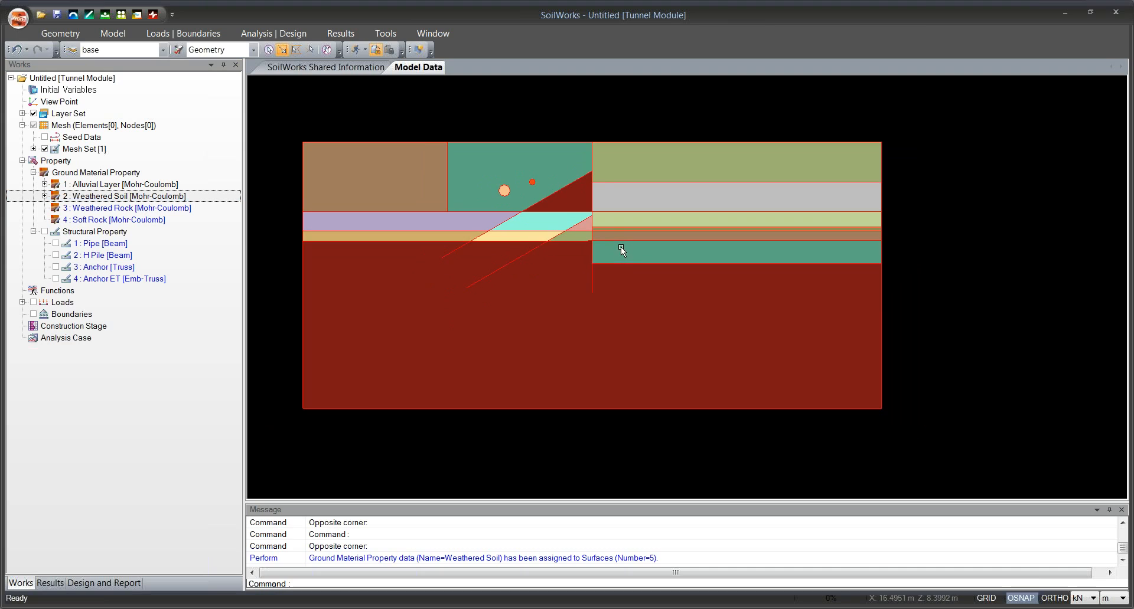
click(449, 239)
click(432, 237)
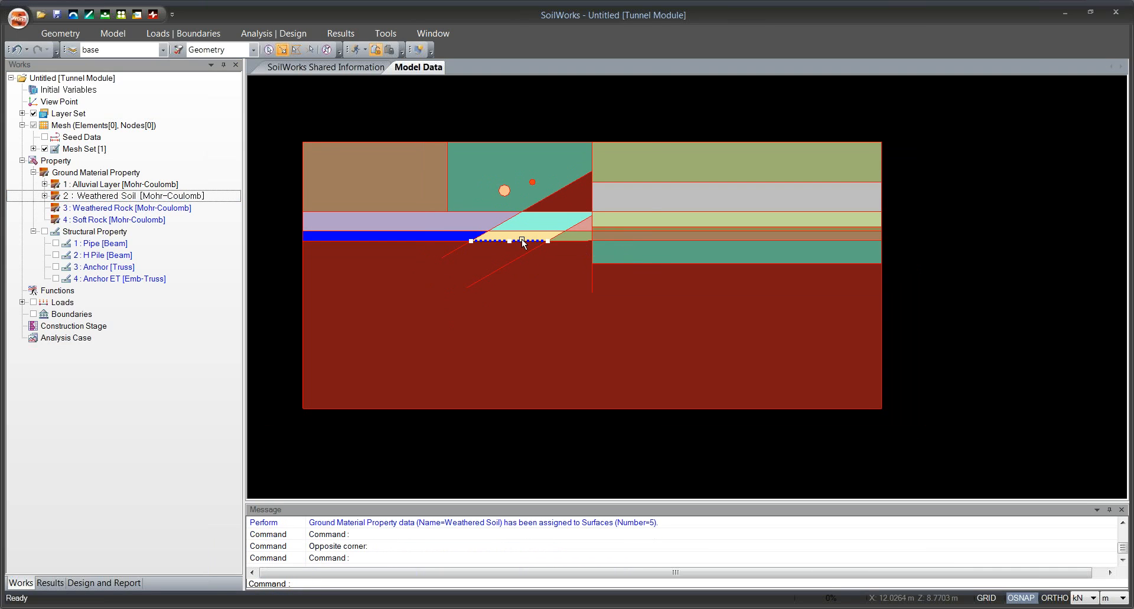
click(524, 241)
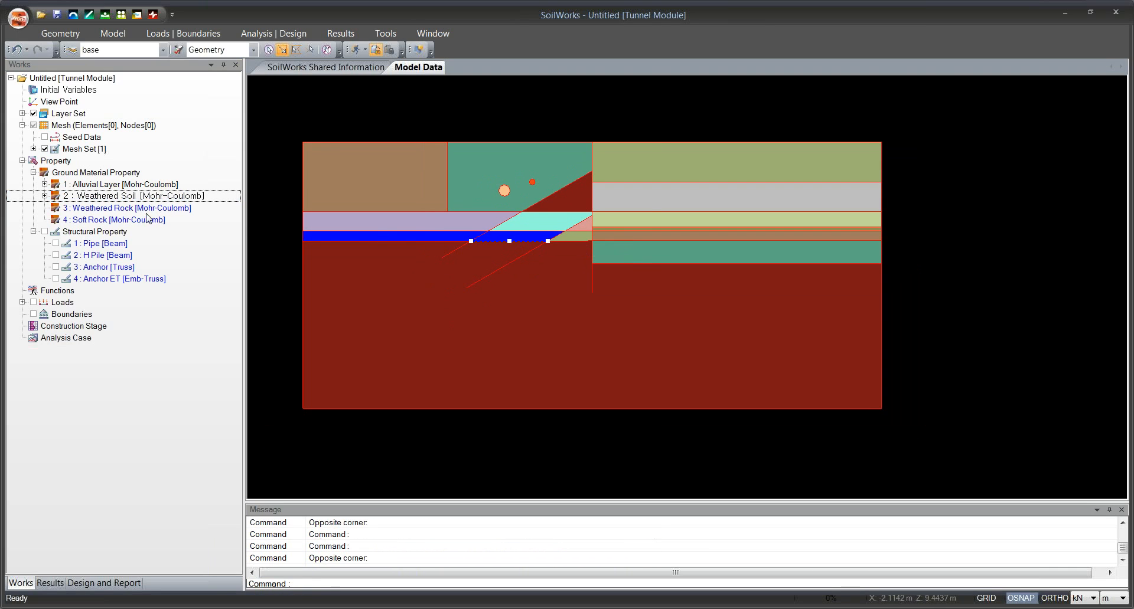
click(660, 236)
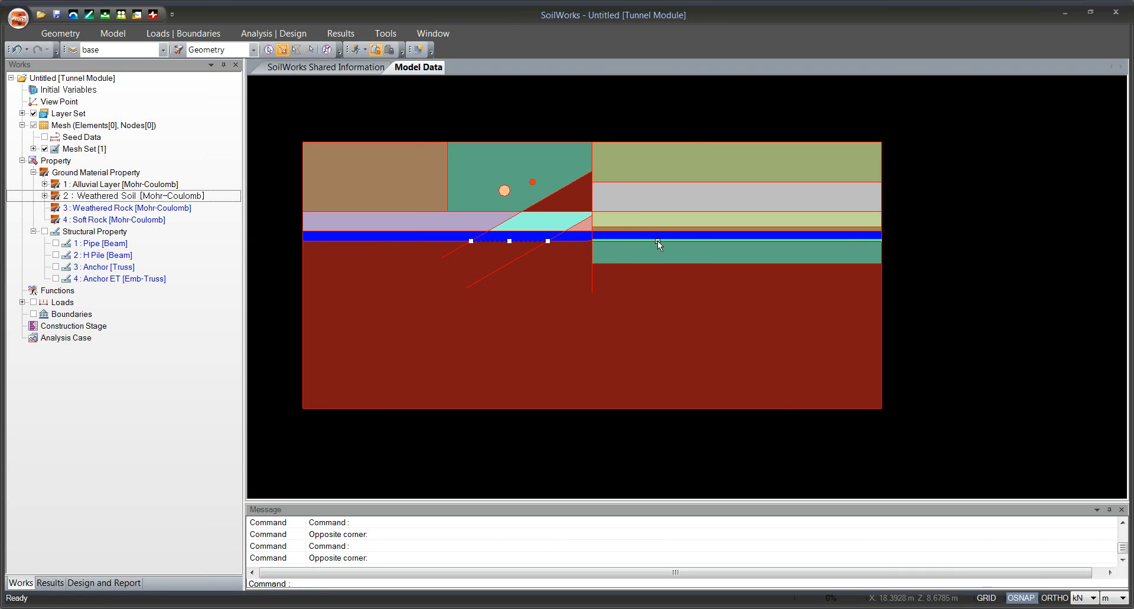
drag(138, 208, 421, 227)
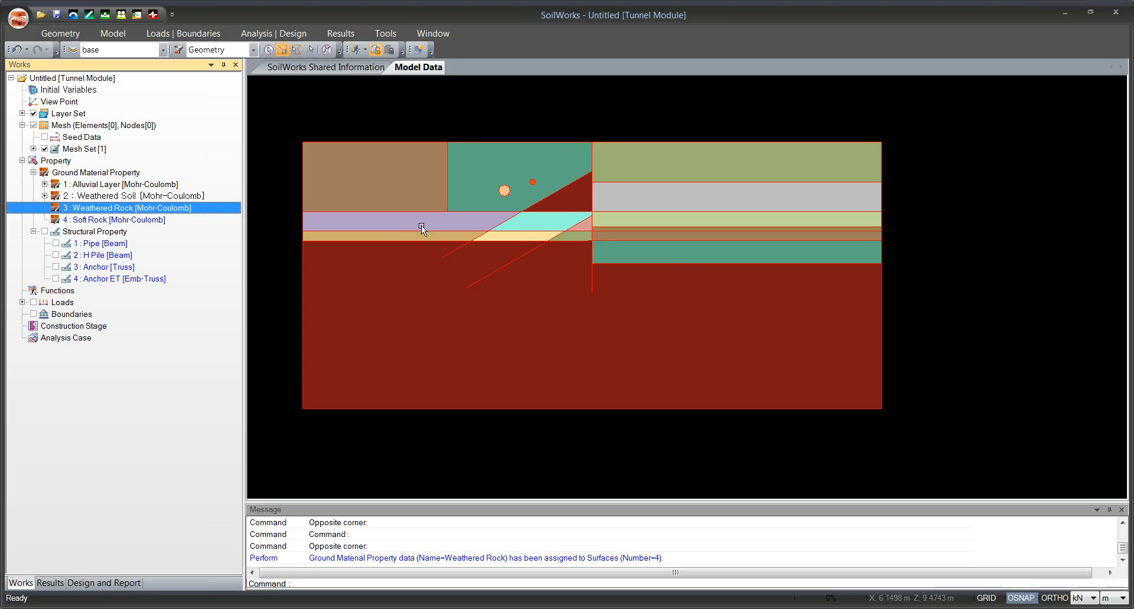
click(45, 208)
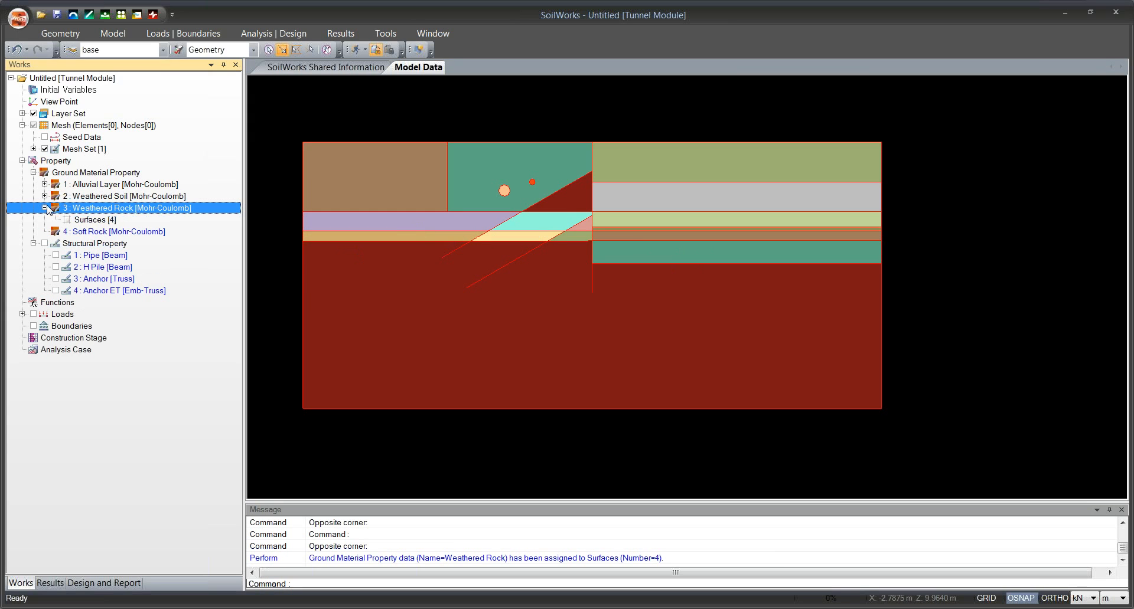
Assign the Soft Rock material to the large bottom surface and the lowest excavation surface beside the wall.
click(422, 297)
click(643, 253)
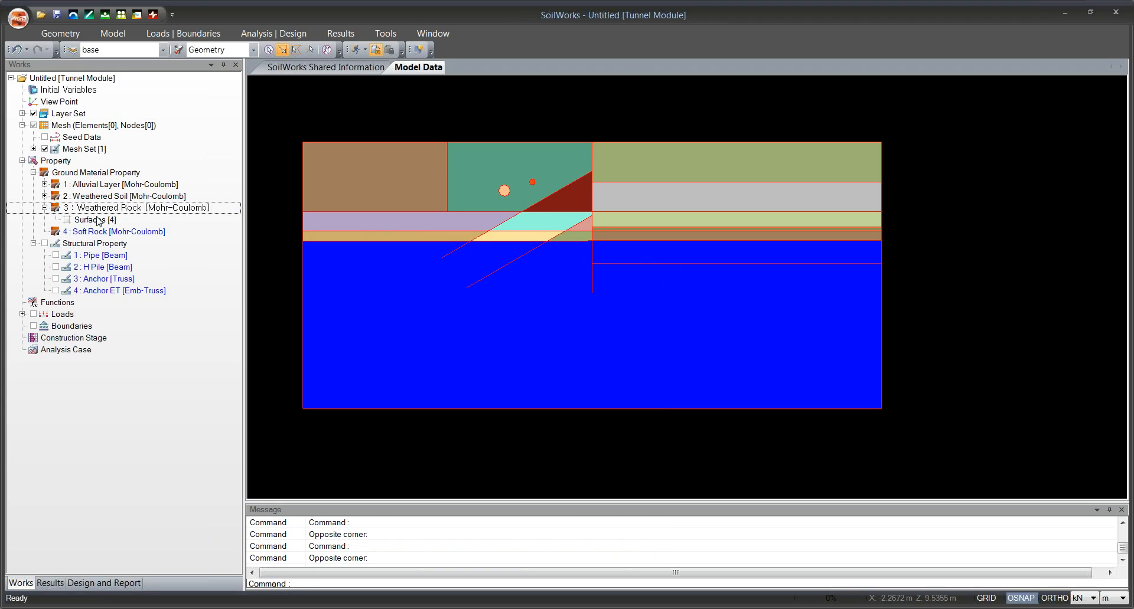
drag(98, 231, 352, 239)
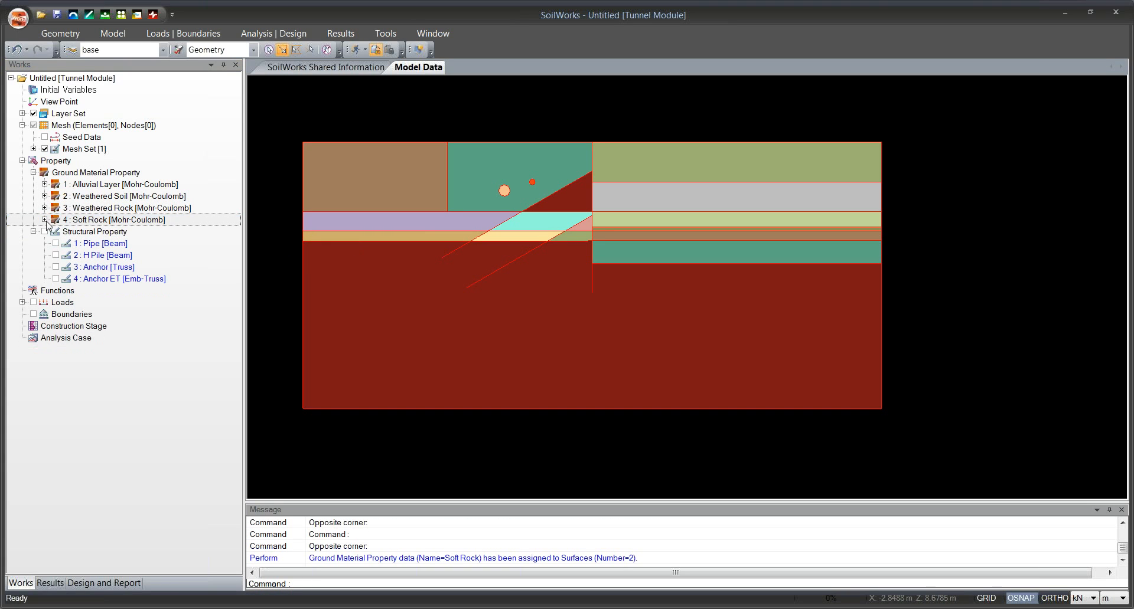
Expand all four ground materials in the Works tree to check the surfaces assigned to each.
click(45, 184)
click(45, 208)
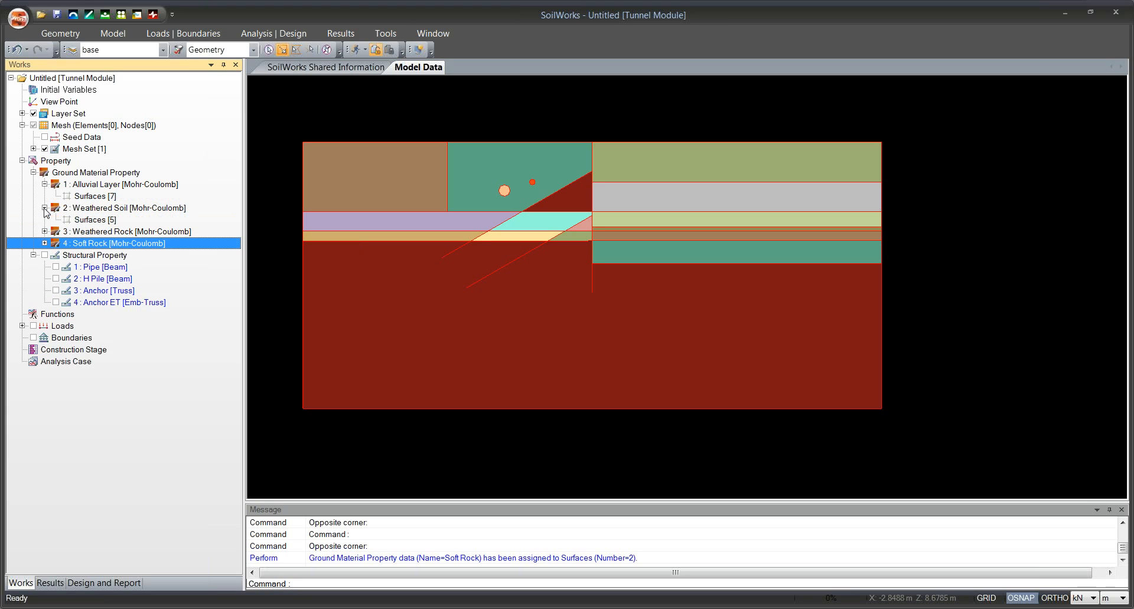
click(44, 231)
click(44, 255)
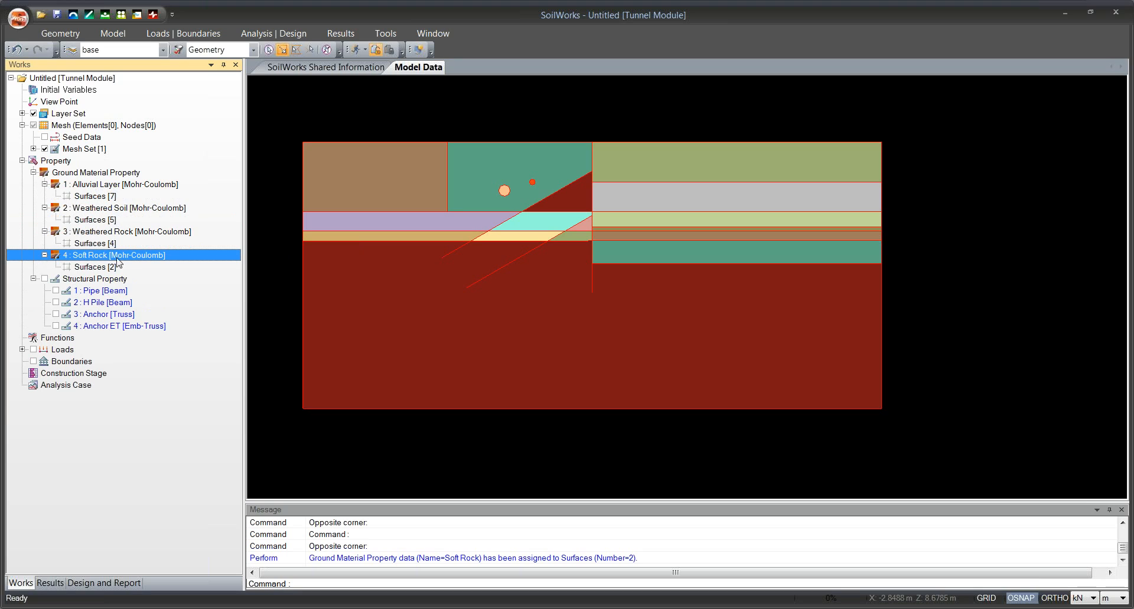
click(103, 197)
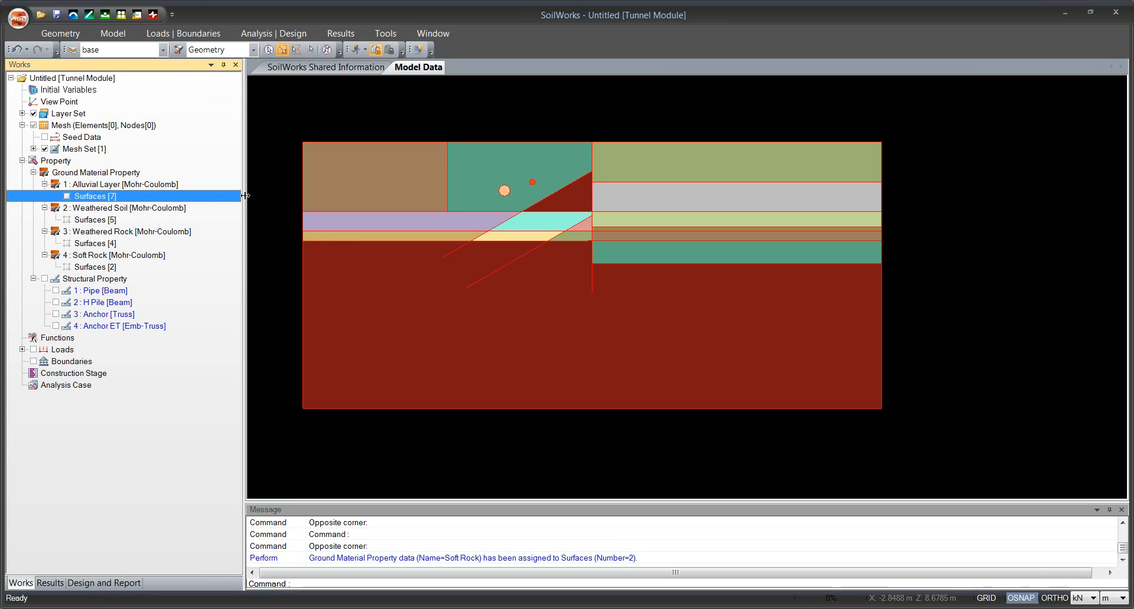
Select the full-height vertical wall line with a window and assign the H Pile beam property to its curves.
click(584, 129)
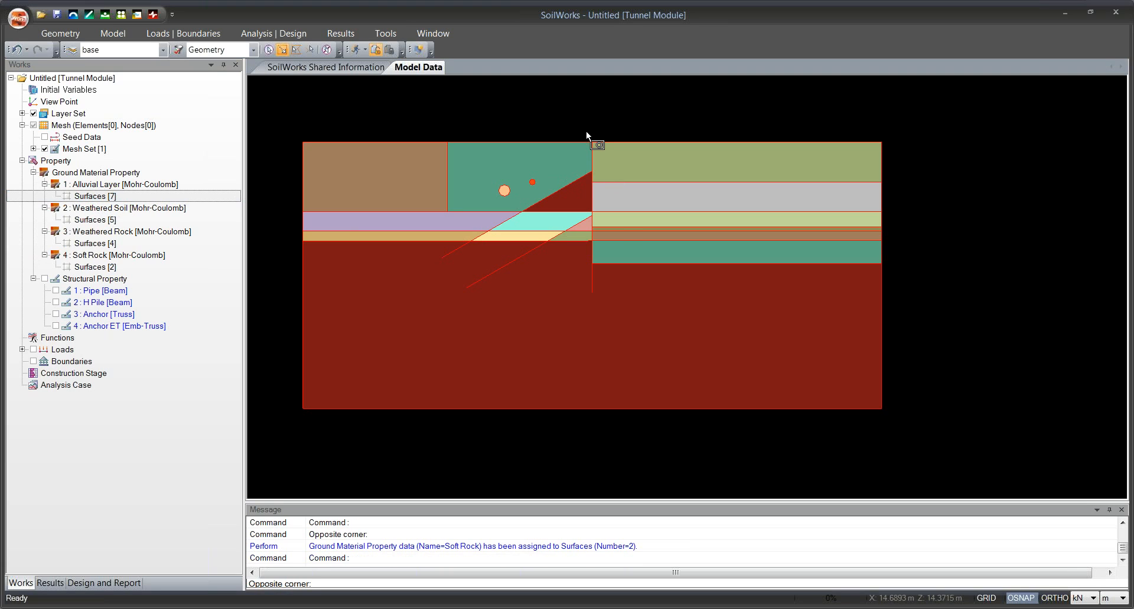
click(598, 310)
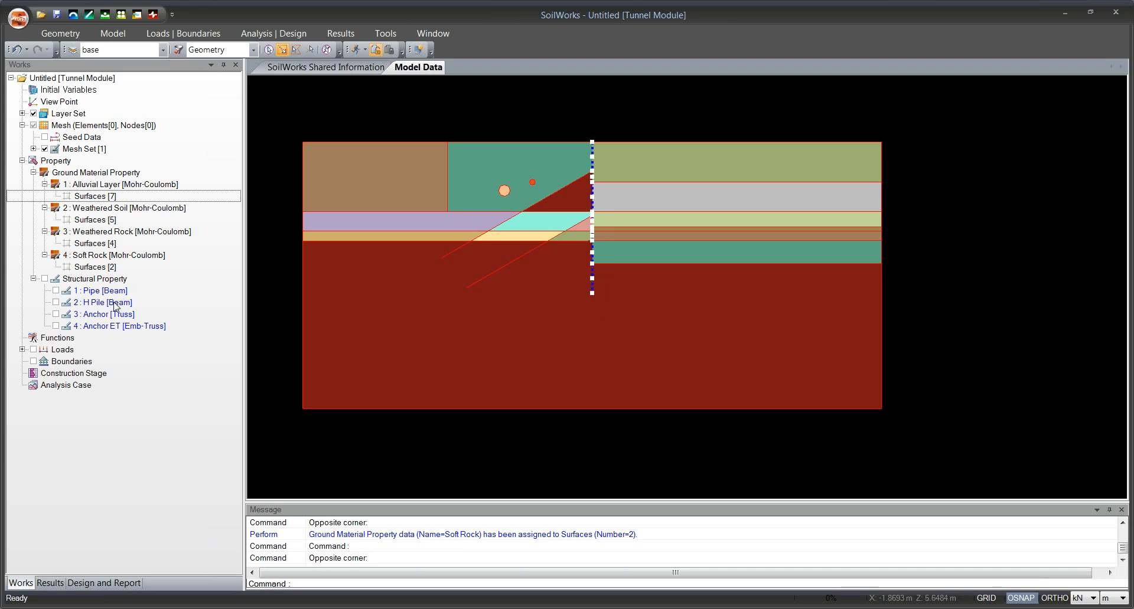
drag(115, 303, 416, 315)
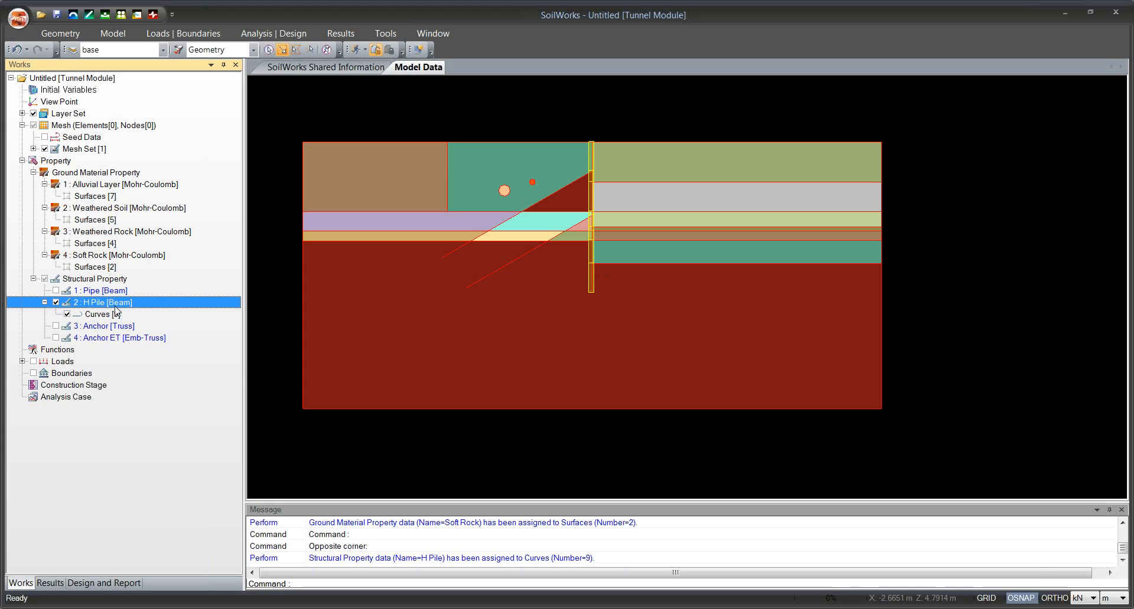
Assign the Pipe beam property to the curves of the two small circles and expand its entry in the Works tree.
click(493, 172)
click(512, 201)
click(518, 171)
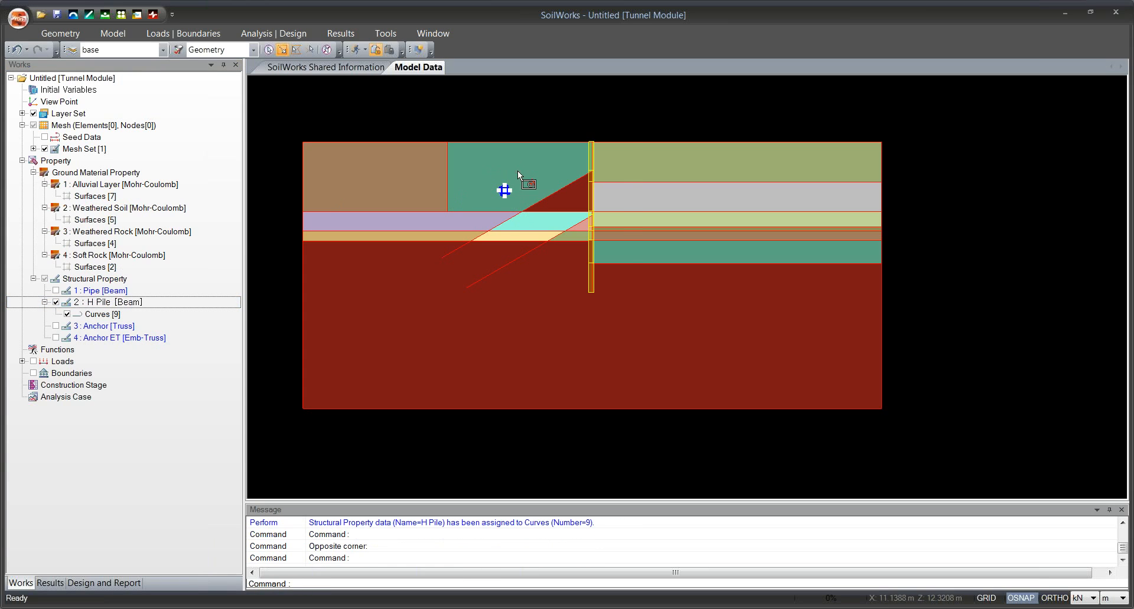
click(542, 189)
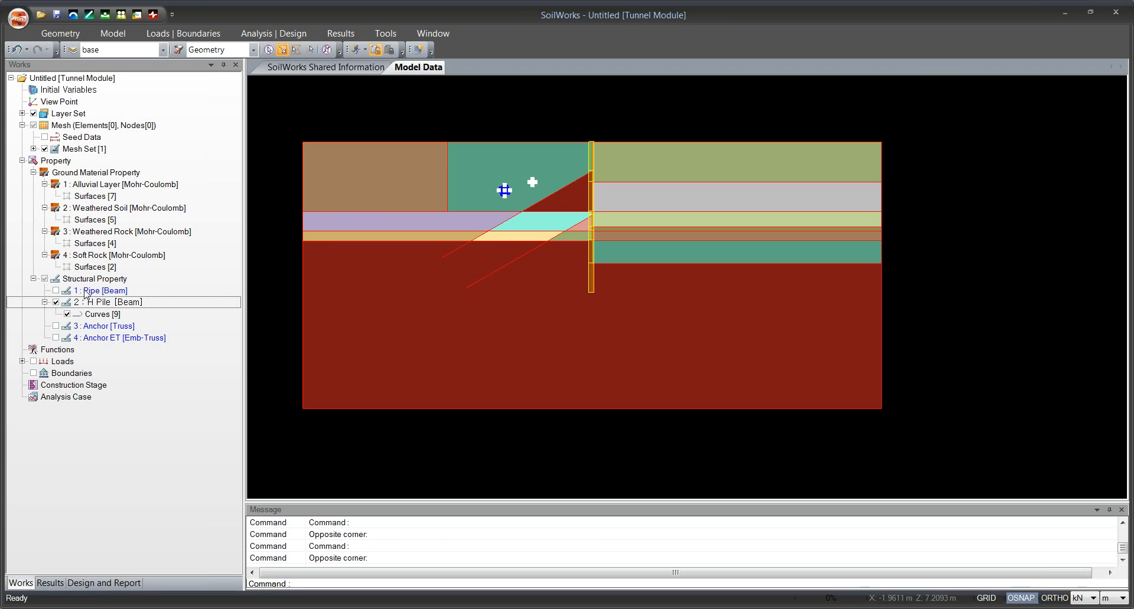
drag(85, 291, 343, 282)
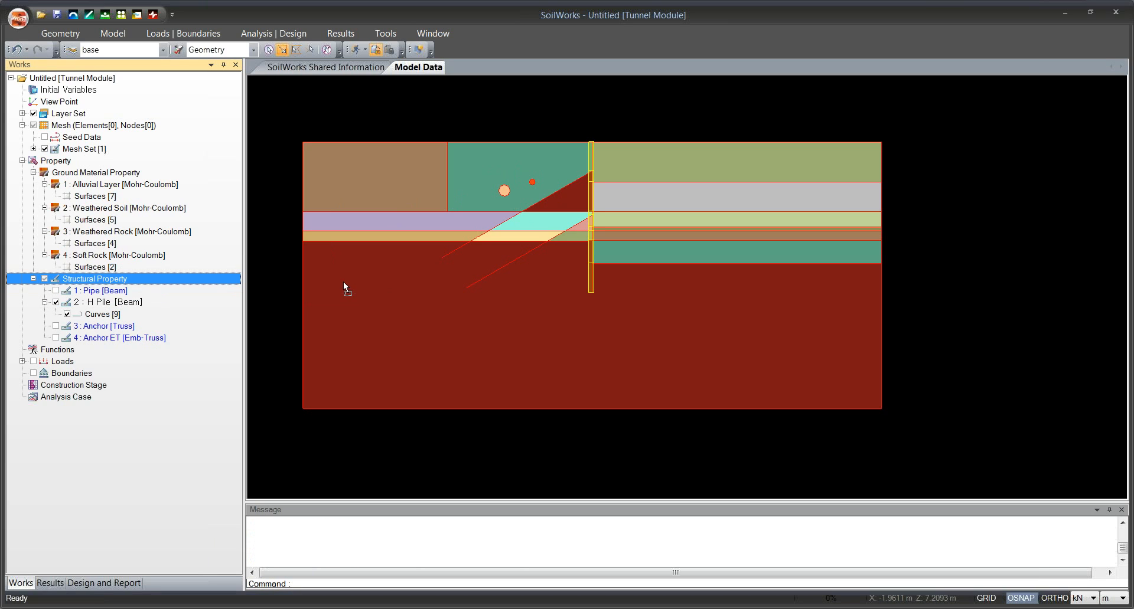
click(45, 290)
click(45, 314)
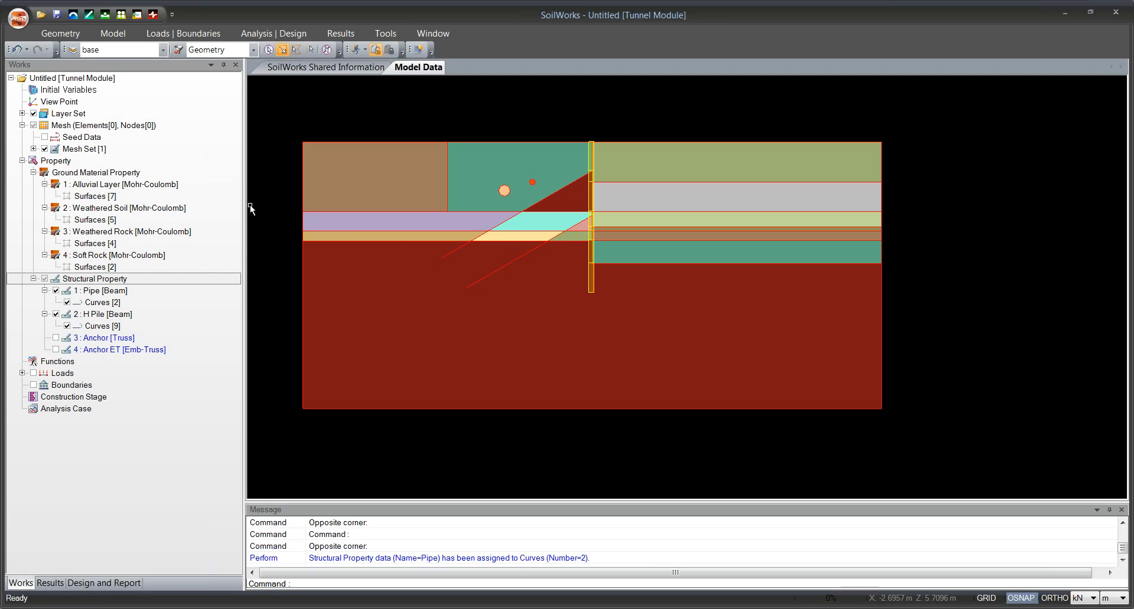
Generate a Smart Mesh of the whole model with Very Fine refinement, keeping the registration of each mesh set enabled.
drag(403, 248, 397, 269)
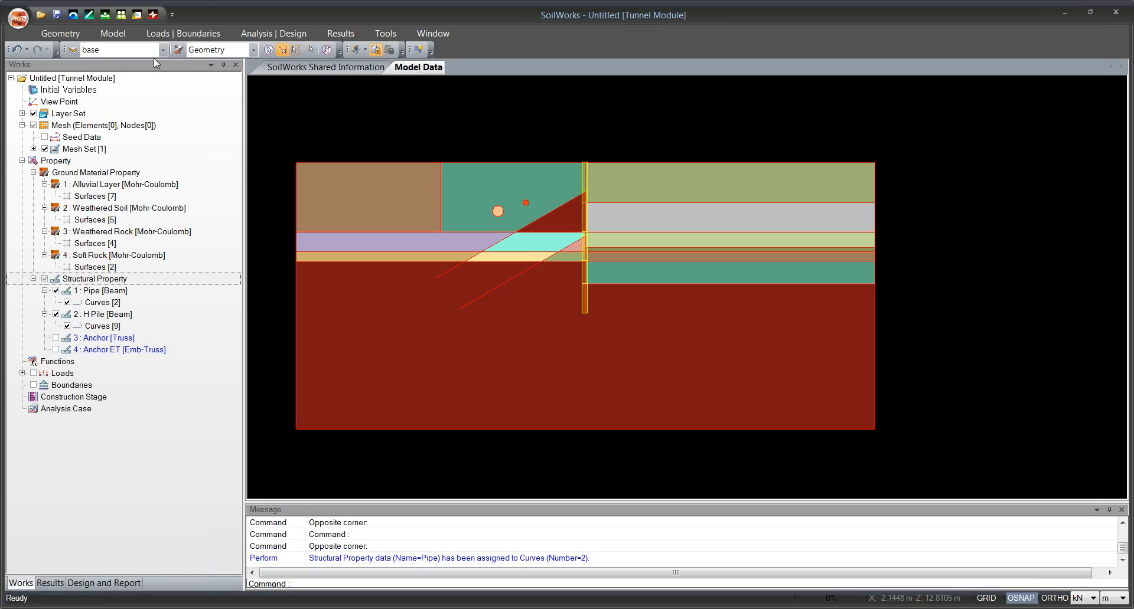
click(121, 39)
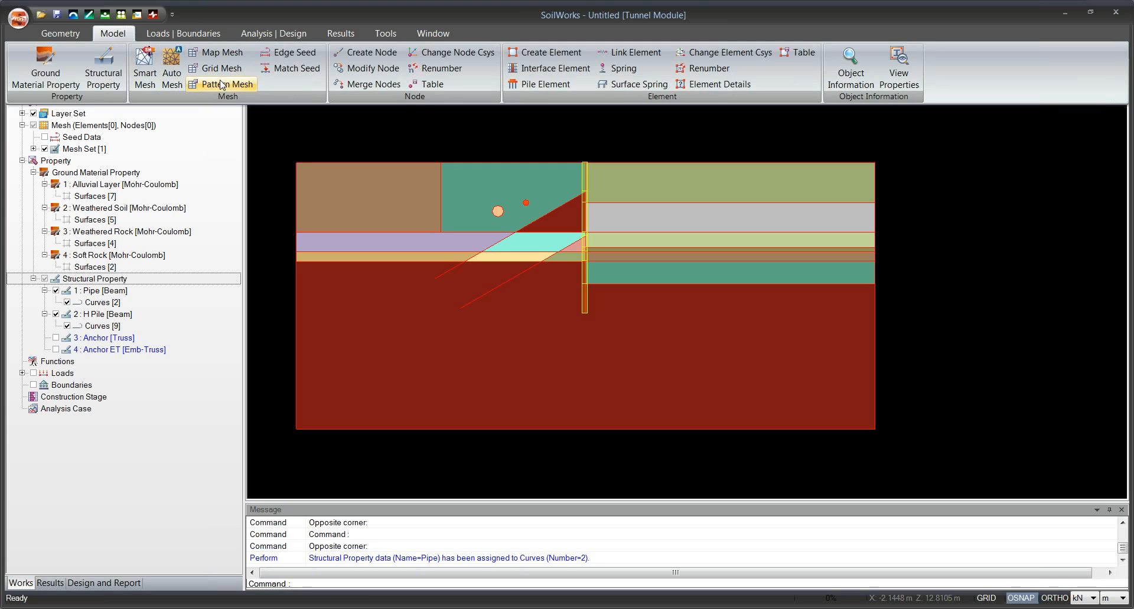
click(151, 66)
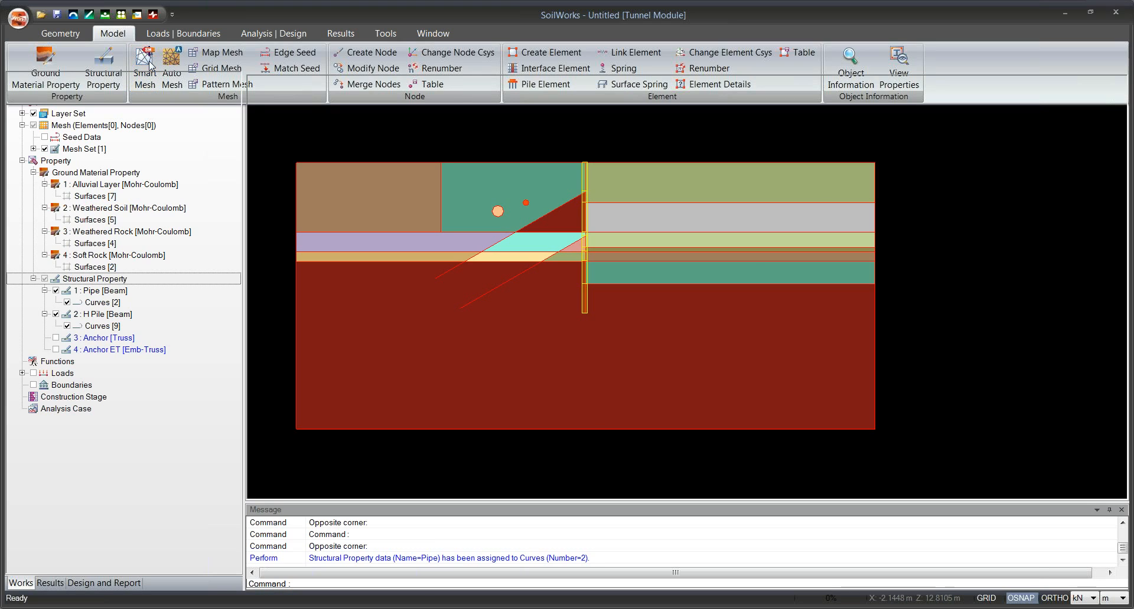
click(47, 79)
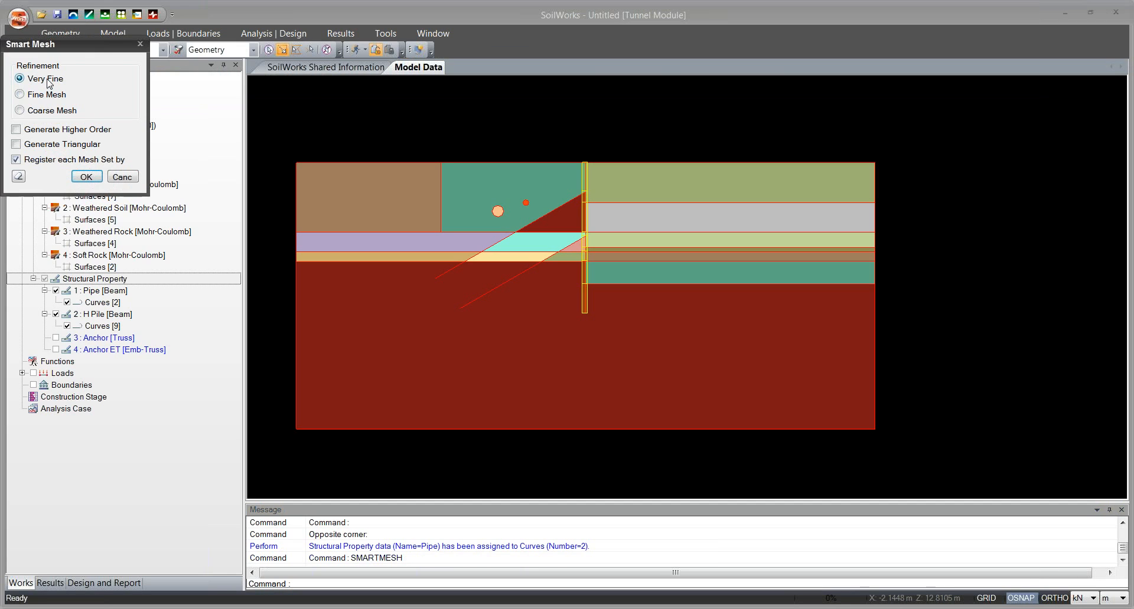
drag(82, 46, 144, 52)
click(150, 180)
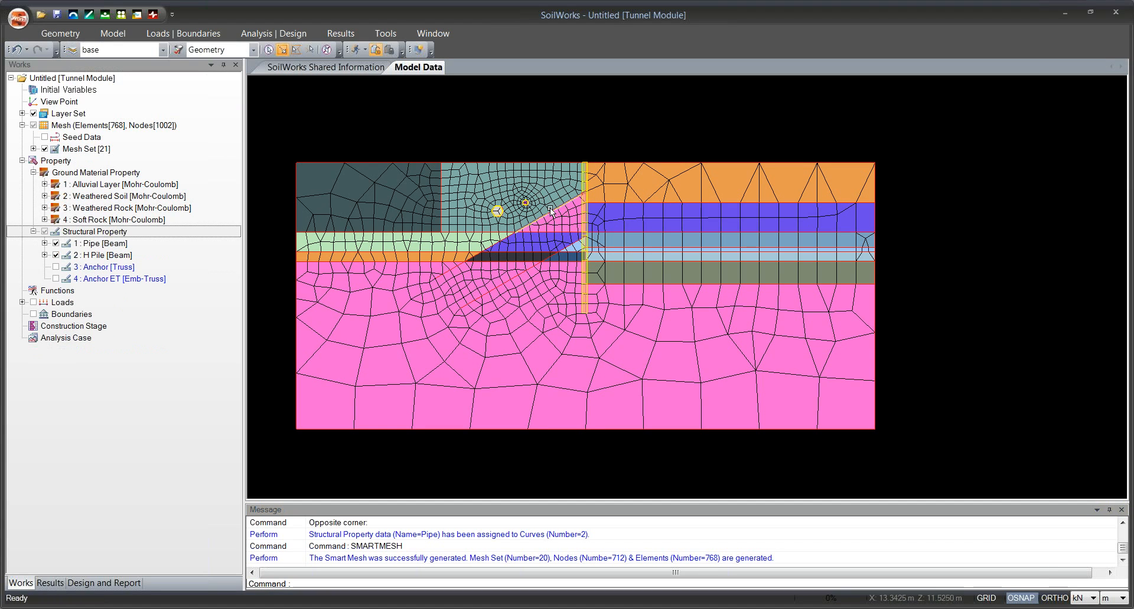
Expand the Mesh Set branch in the Works tree to review the generated ground and beam mesh sets.
click(33, 148)
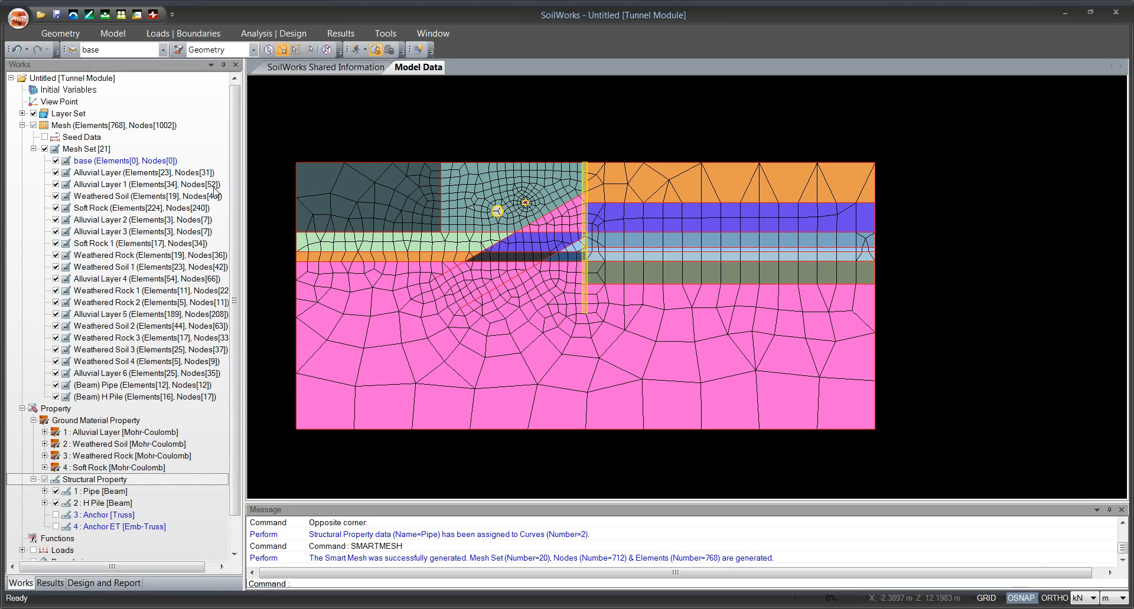
click(33, 149)
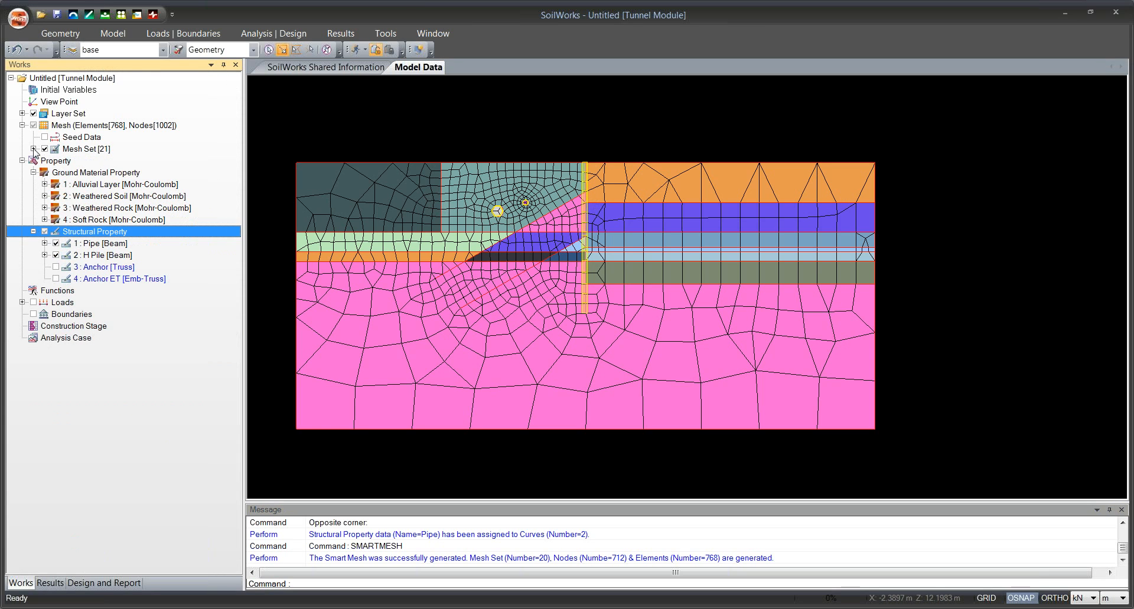
click(34, 149)
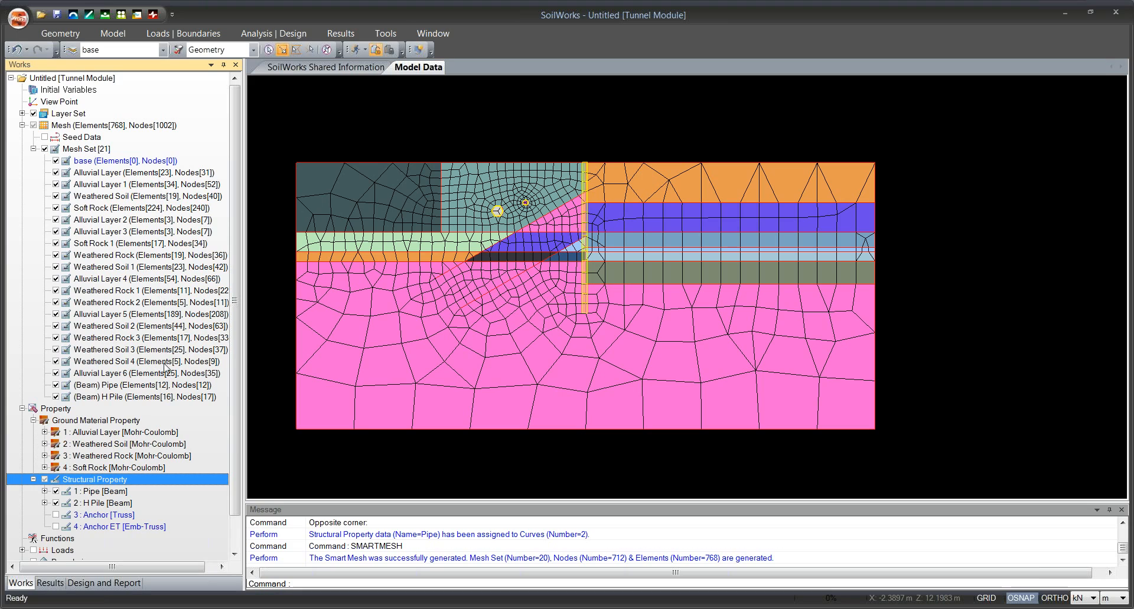
drag(235, 291, 235, 306)
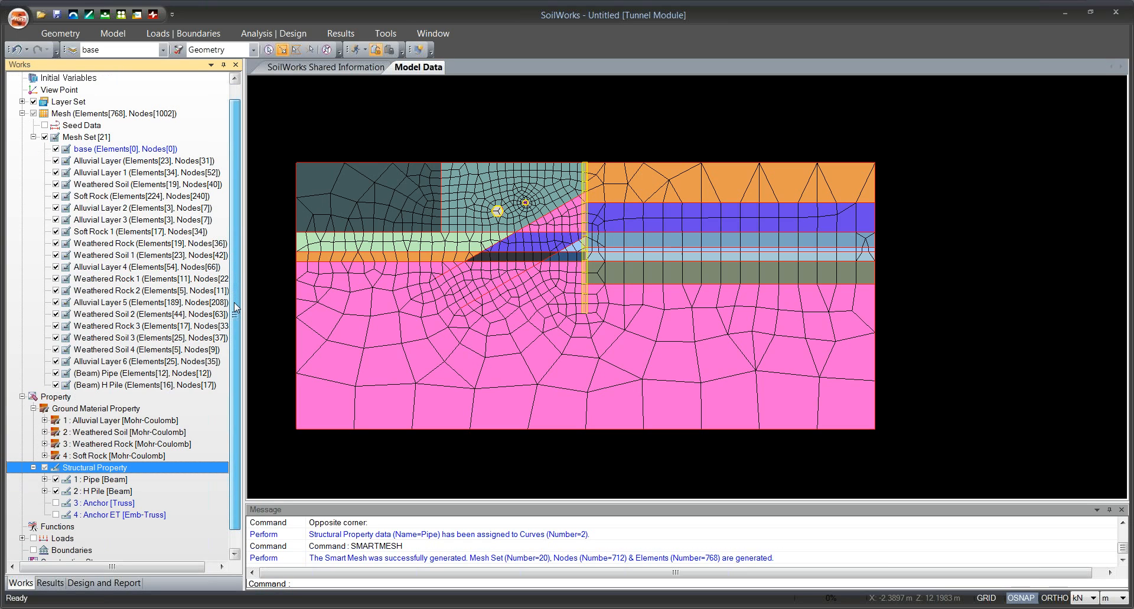
scroll(234, 289, down, 1)
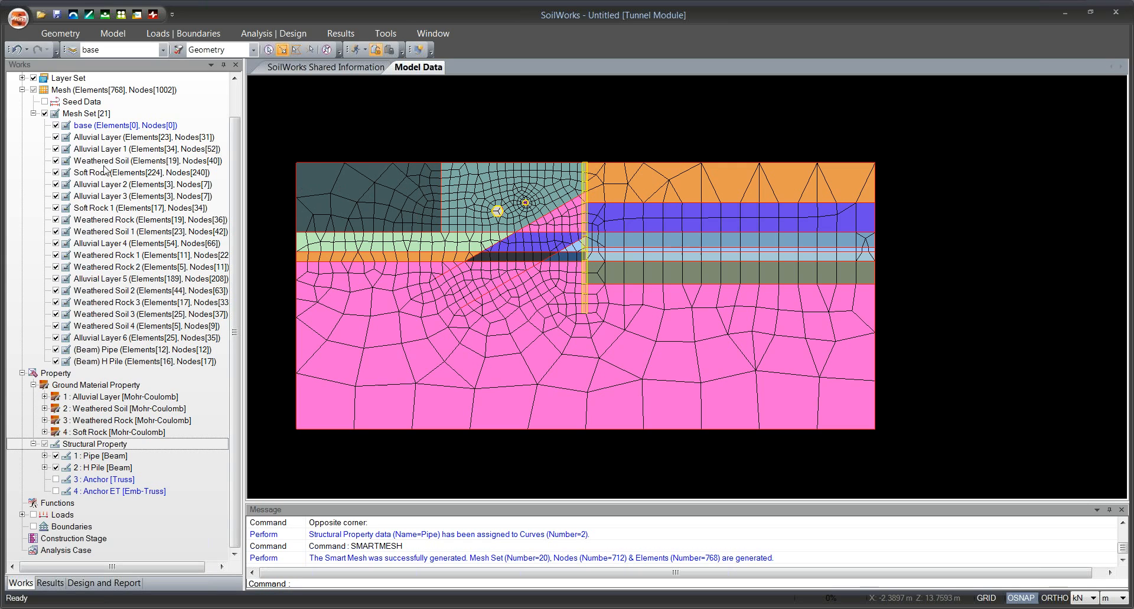
Toggle the display of the Alluvial Layer and Alluvial Layer 1 mesh sets to identify the region each covers.
click(56, 137)
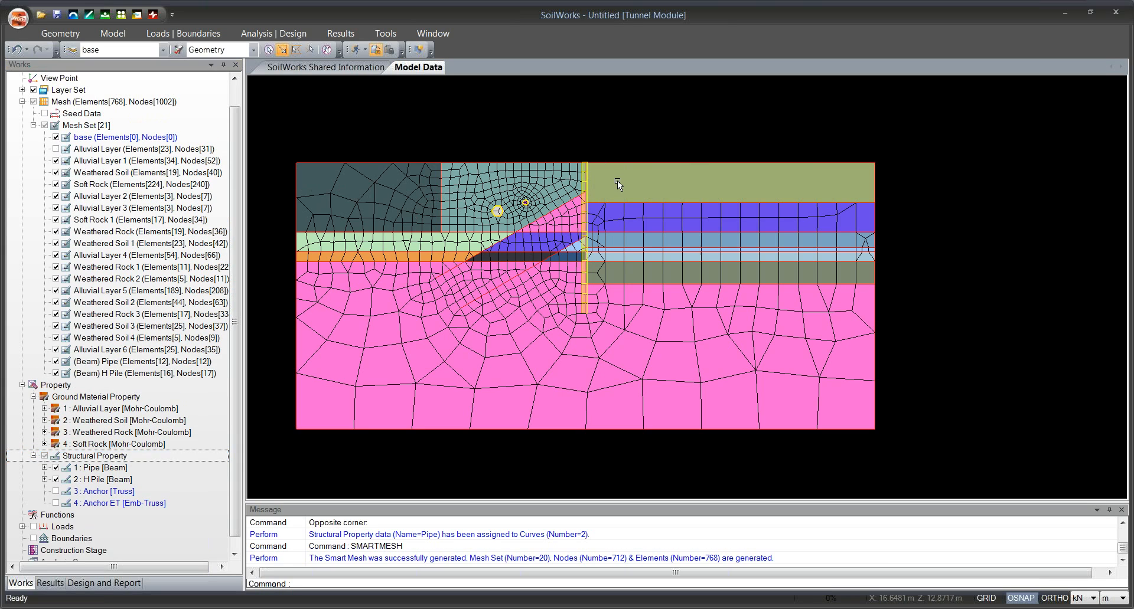
click(56, 149)
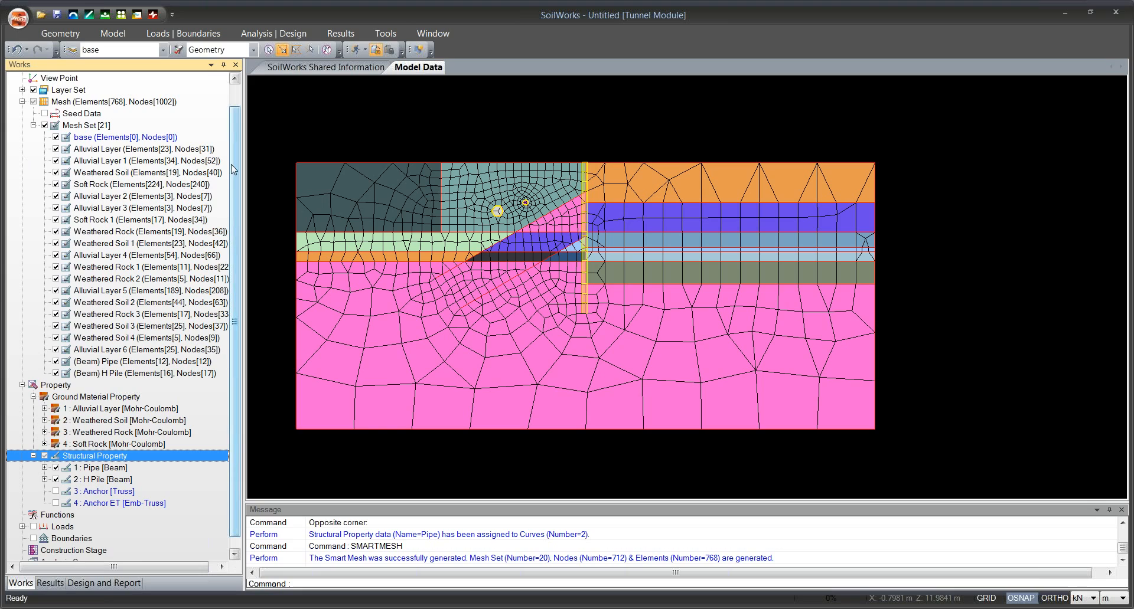
click(55, 161)
click(55, 161)
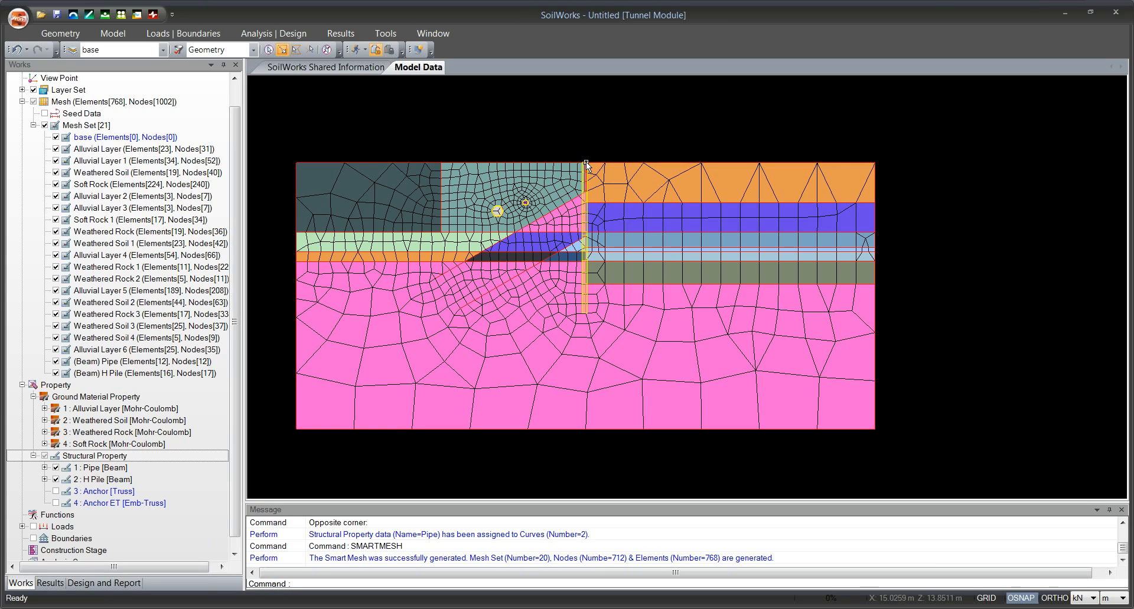
click(57, 150)
click(57, 150)
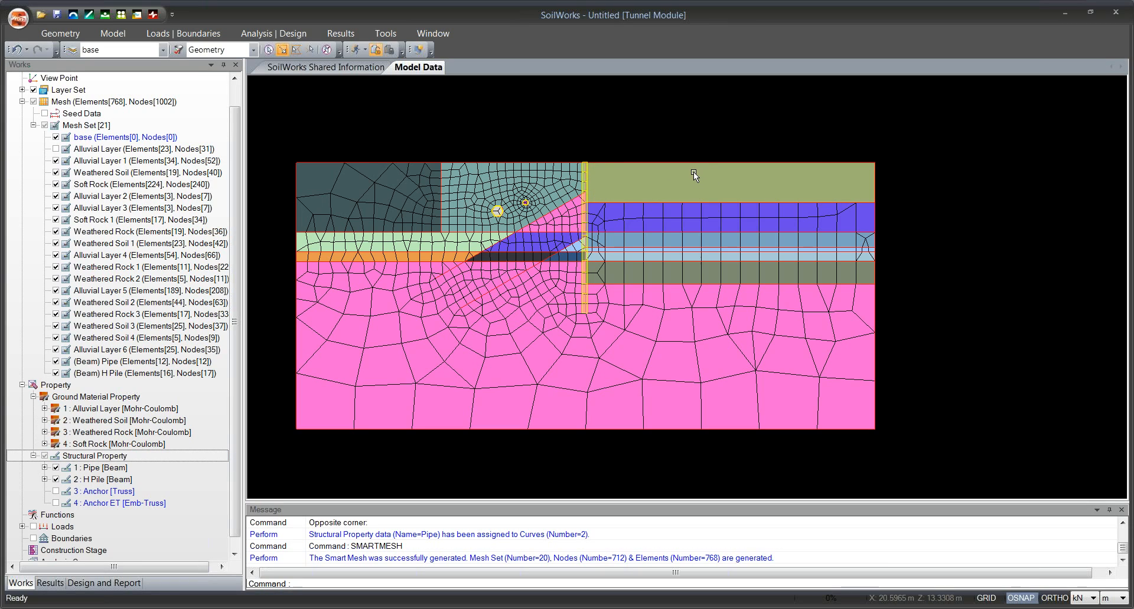
Rename the Alluvial Layer mesh set as Excav 1 and check its region by hiding and showing it.
click(56, 149)
click(97, 150)
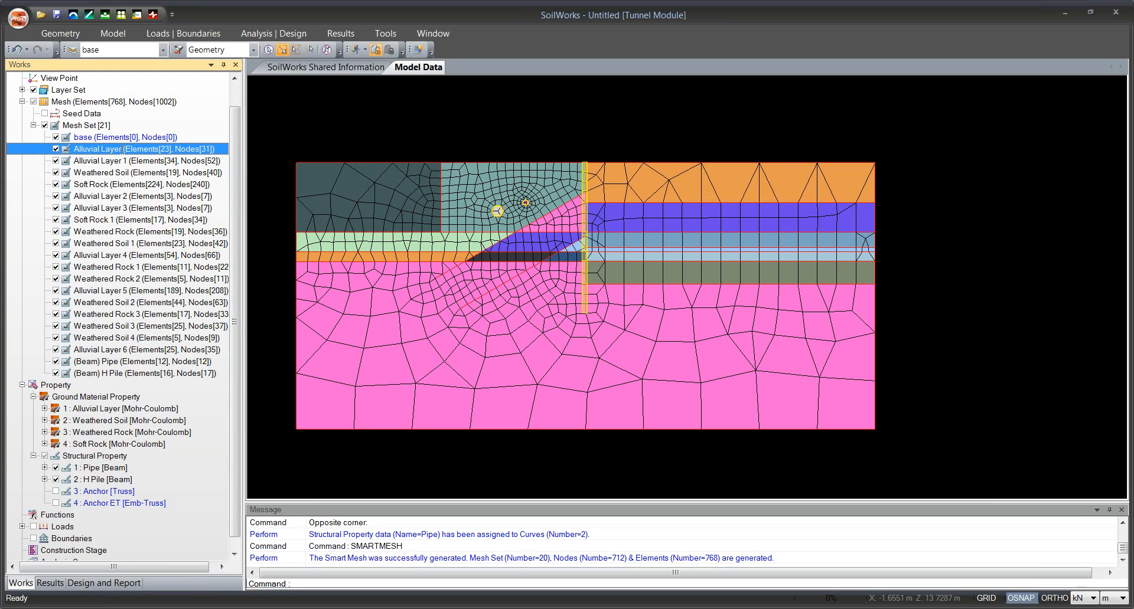
click(122, 150)
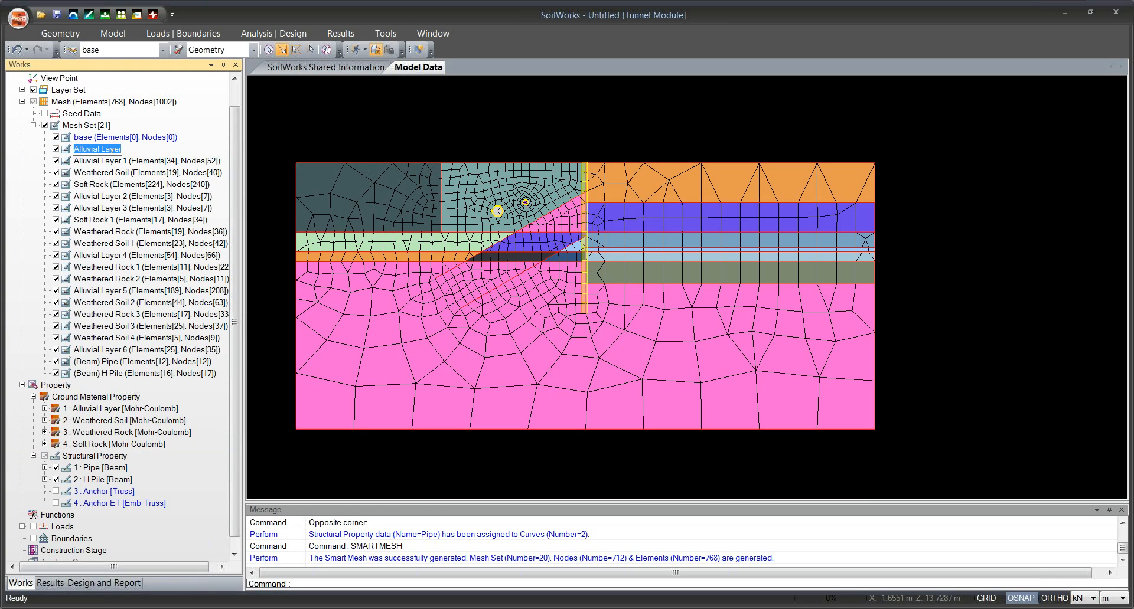
text(Excav)
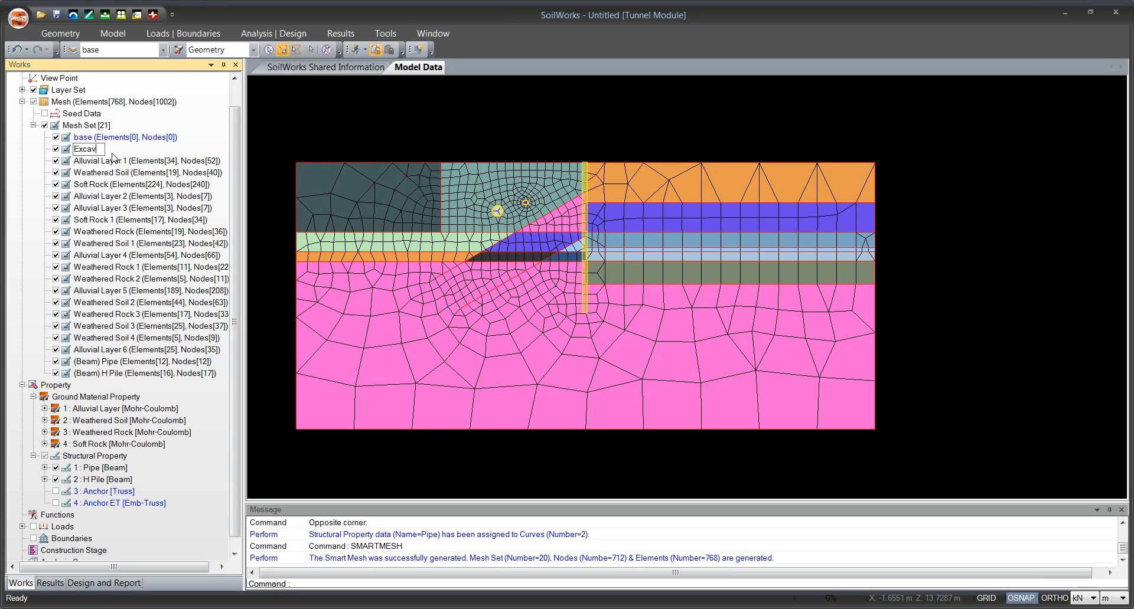
text( 1)
key(Return)
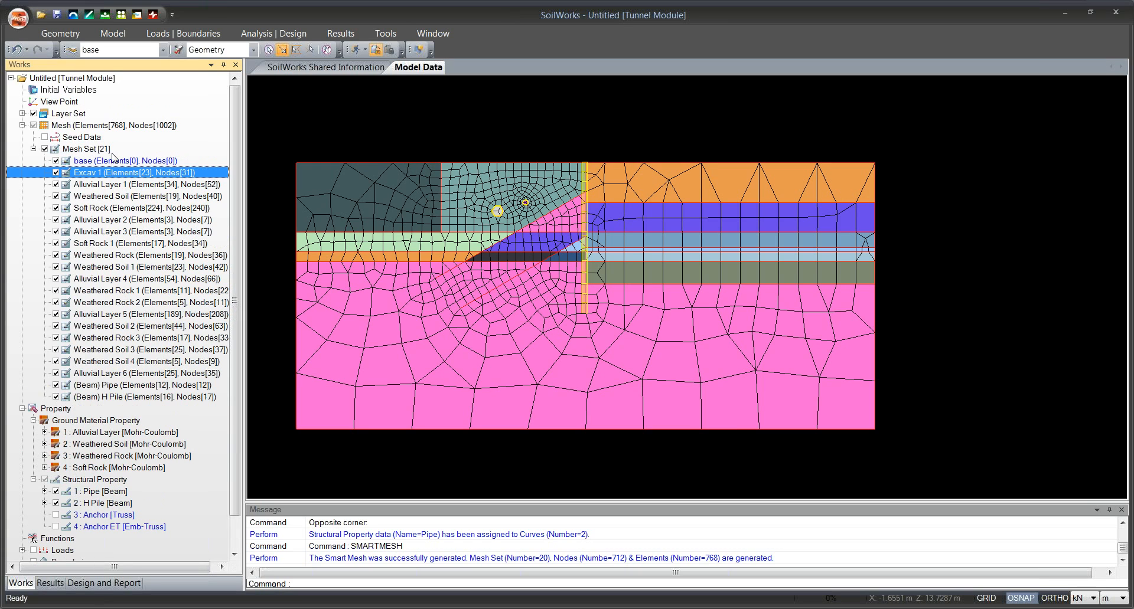
click(56, 172)
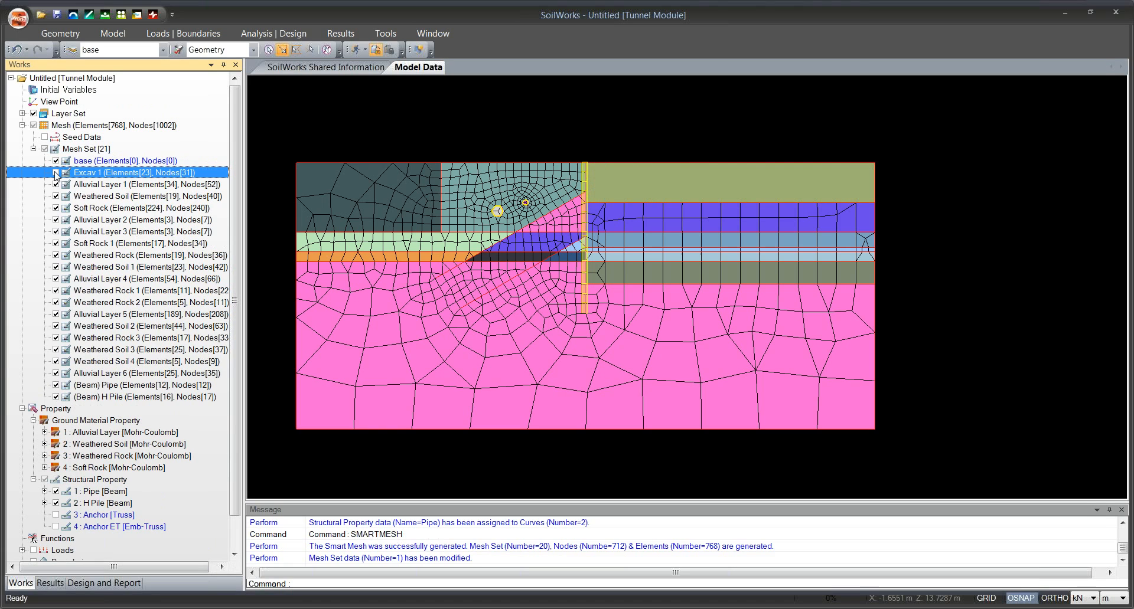
click(56, 173)
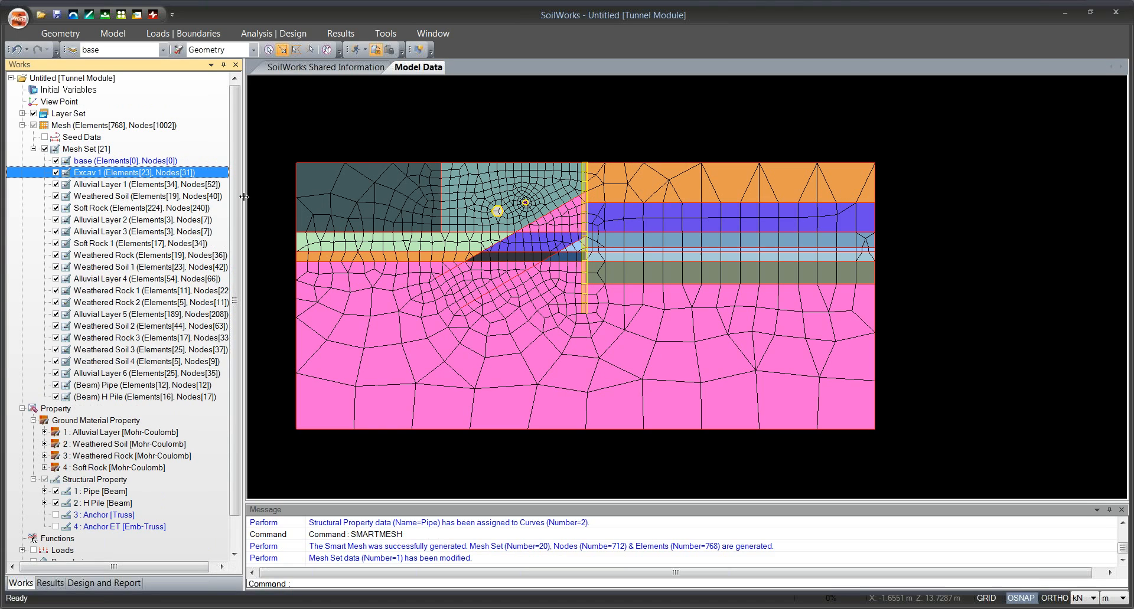
Identify the region of the Alluvial Layer 1 mesh set by toggling its display, and rename it as Excav 2-1.
click(63, 186)
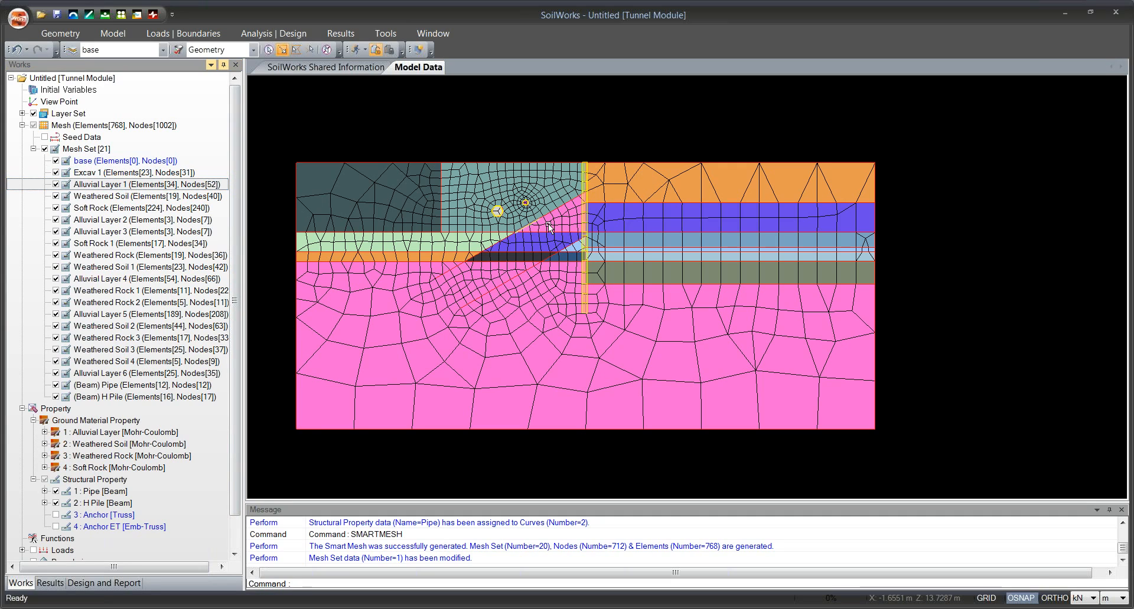
click(61, 187)
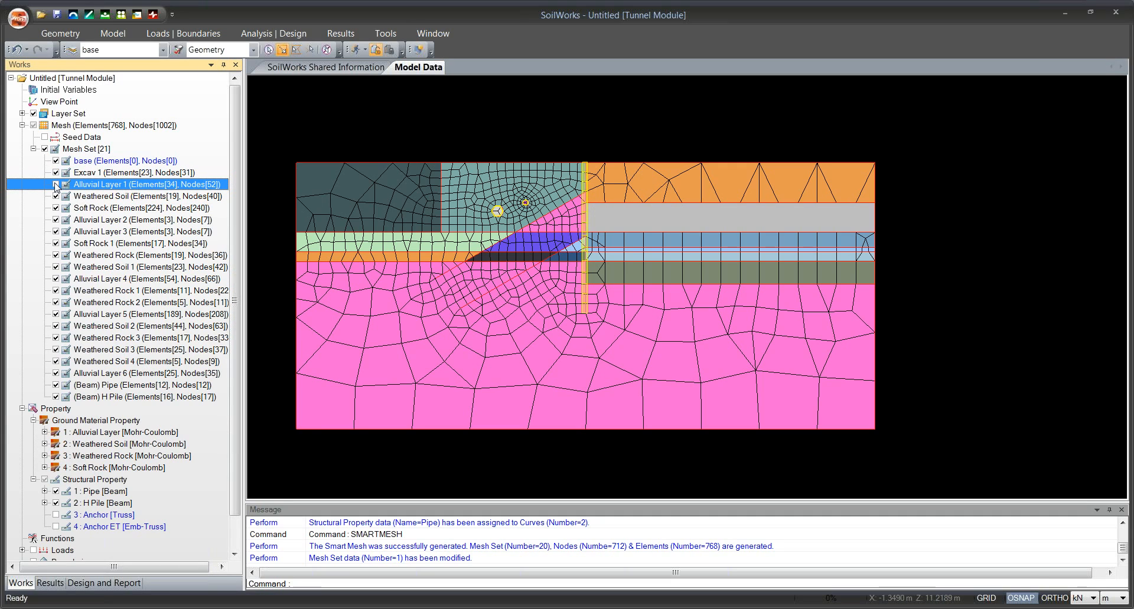
click(89, 186)
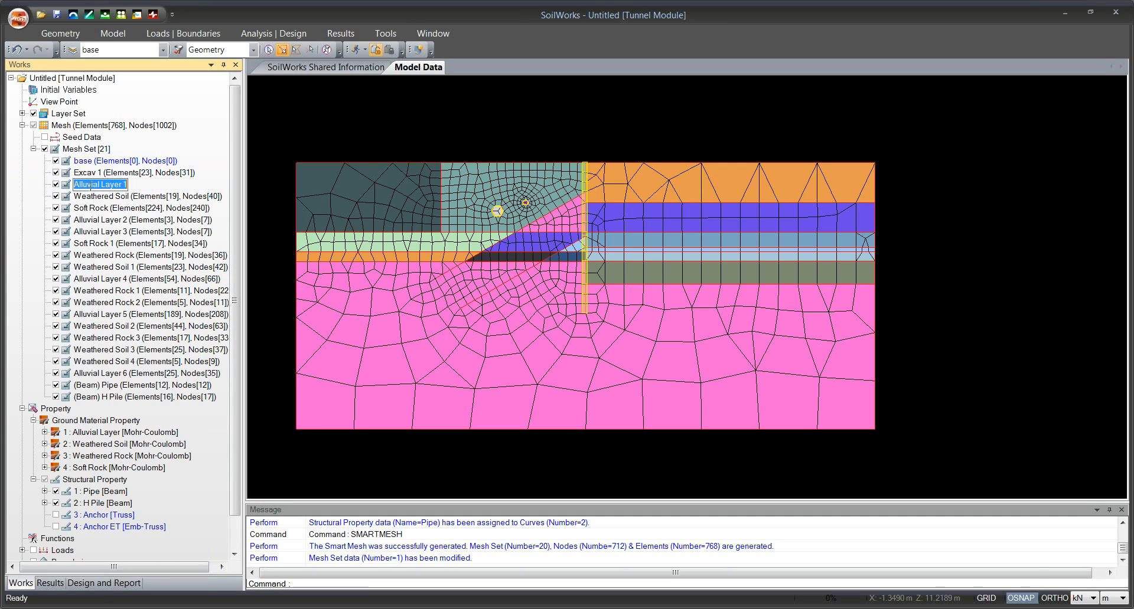
text(Excav)
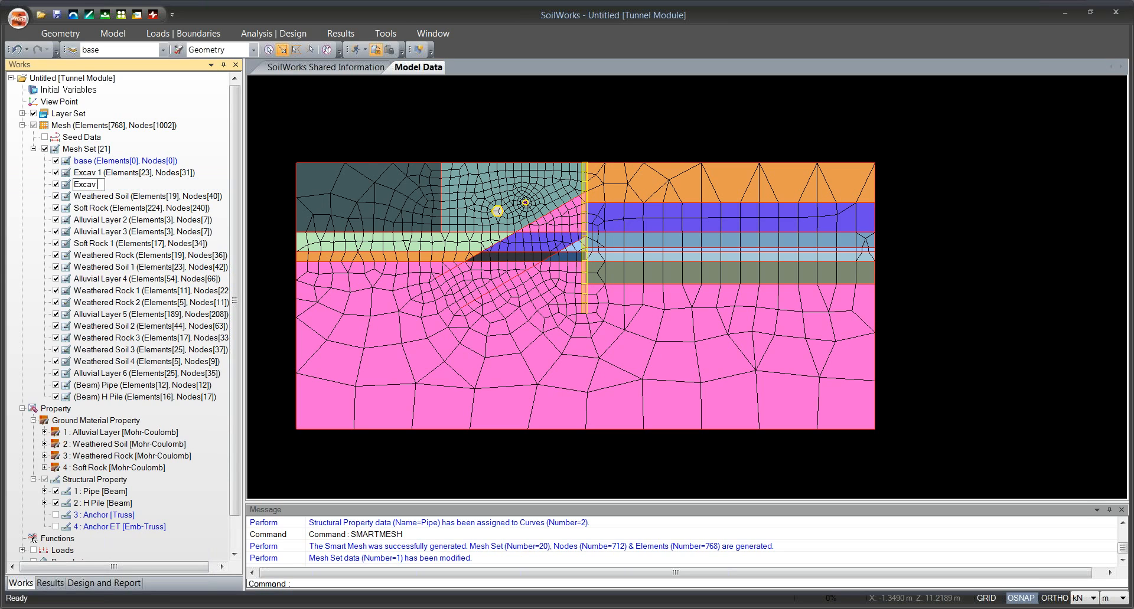
text( 2-1)
key(Return)
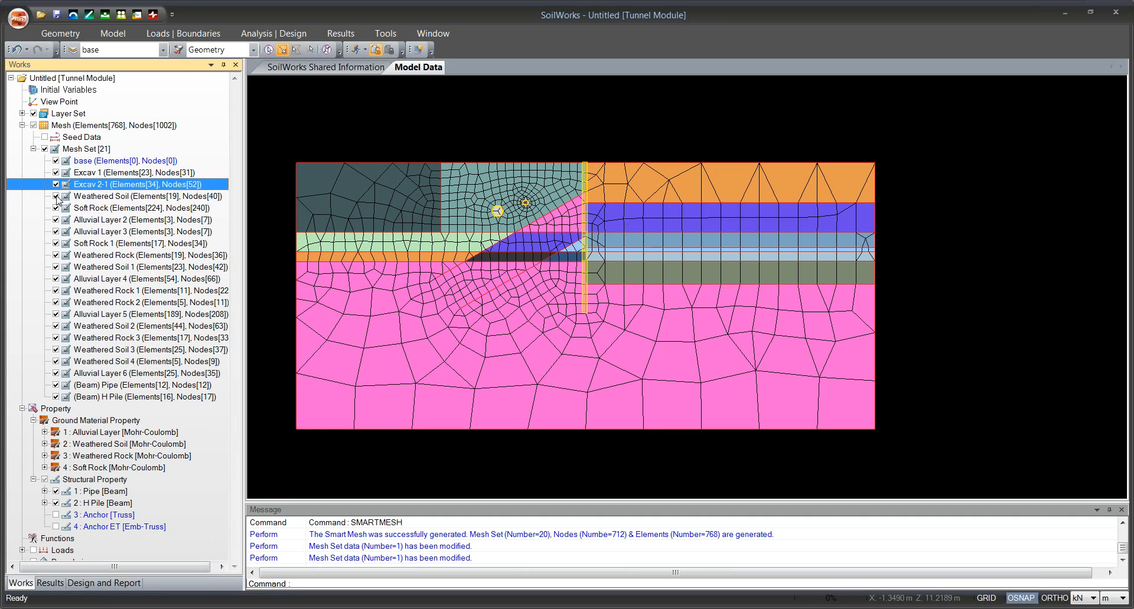
Identify the region of the Weathered Soil mesh set by toggling its display, and rename it as Excav 3-1.
click(56, 197)
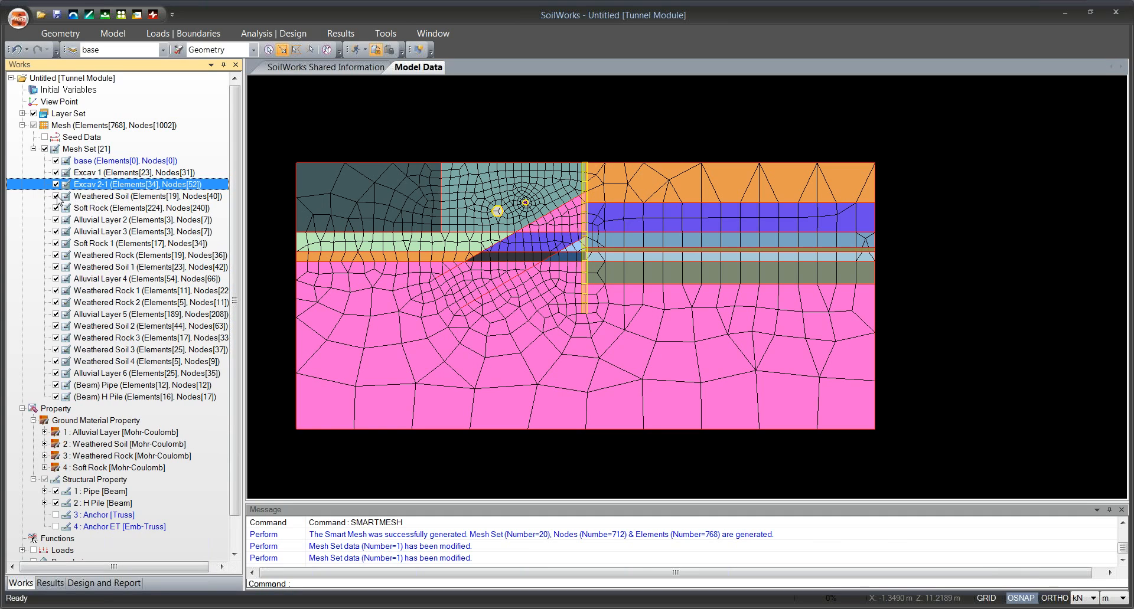
click(56, 196)
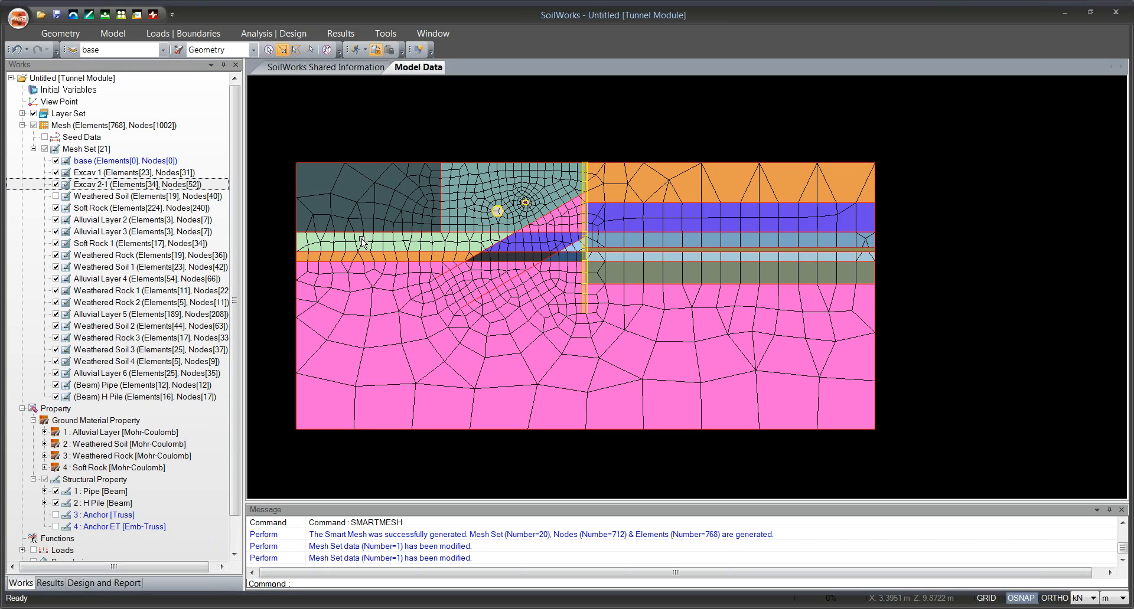
click(56, 197)
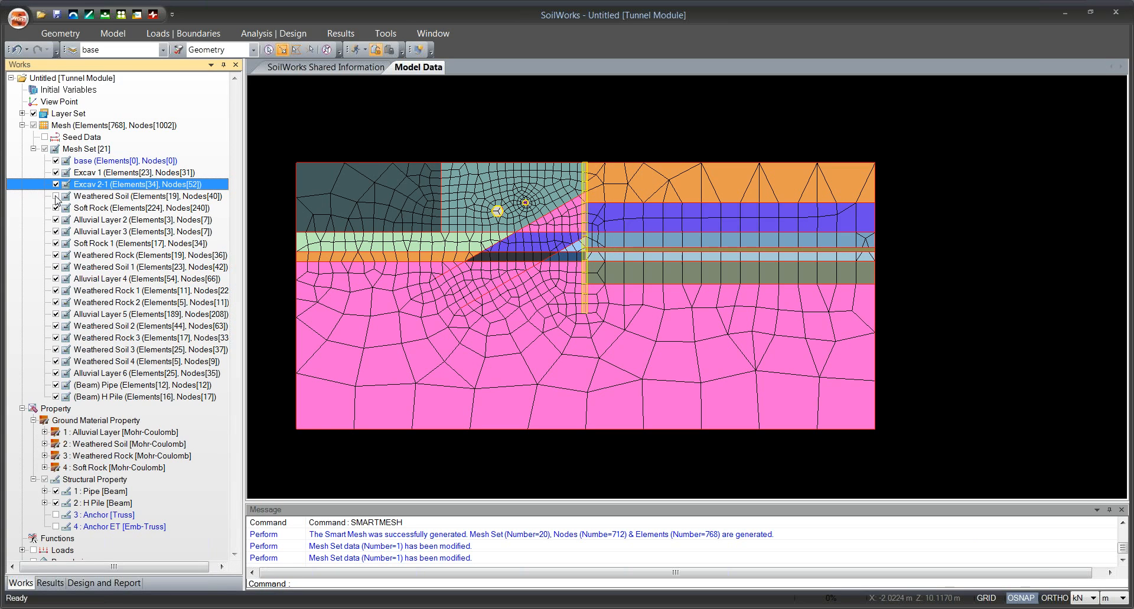
click(75, 197)
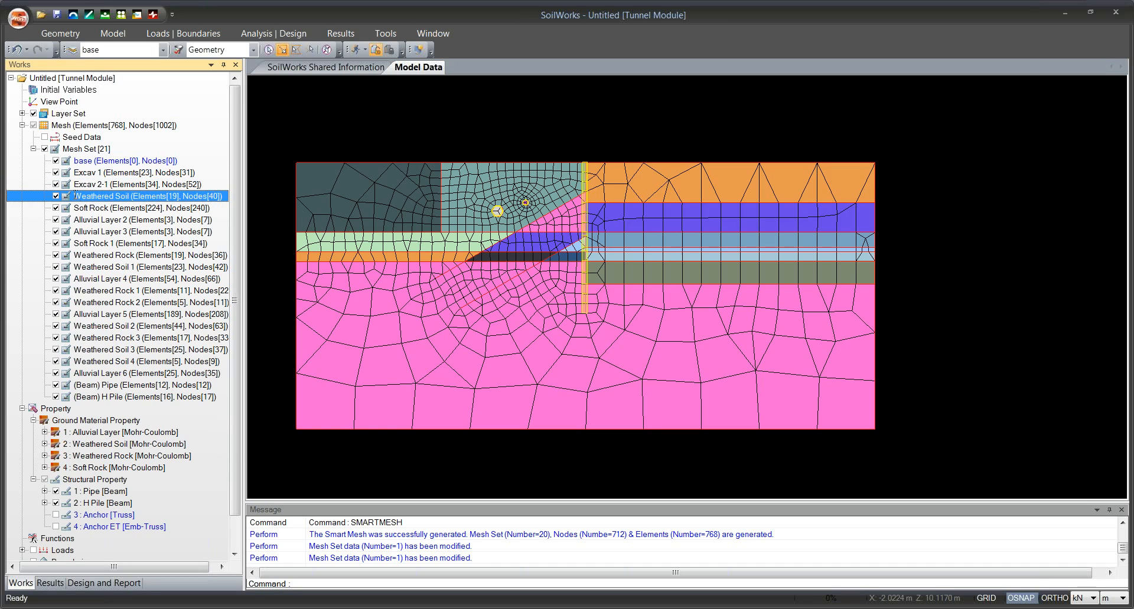
click(75, 196)
text(Exc)
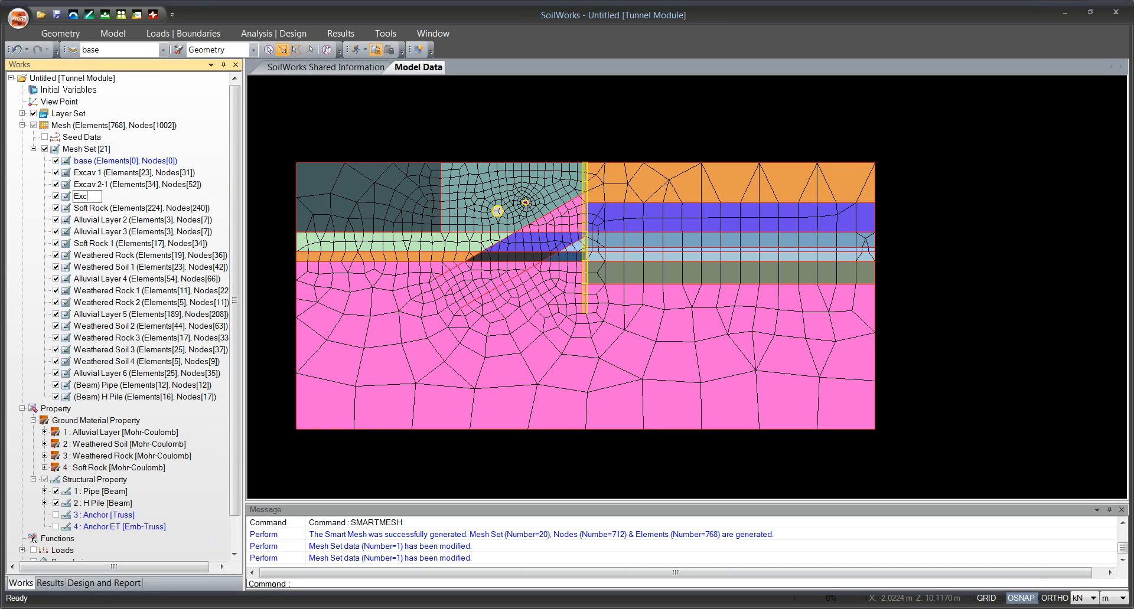
text(av 3-1)
key(Return)
Check the region of the Soft Rock mesh set by toggling its display, and rename the Soft Rock 1 mesh set as Excav 3-3.
click(57, 207)
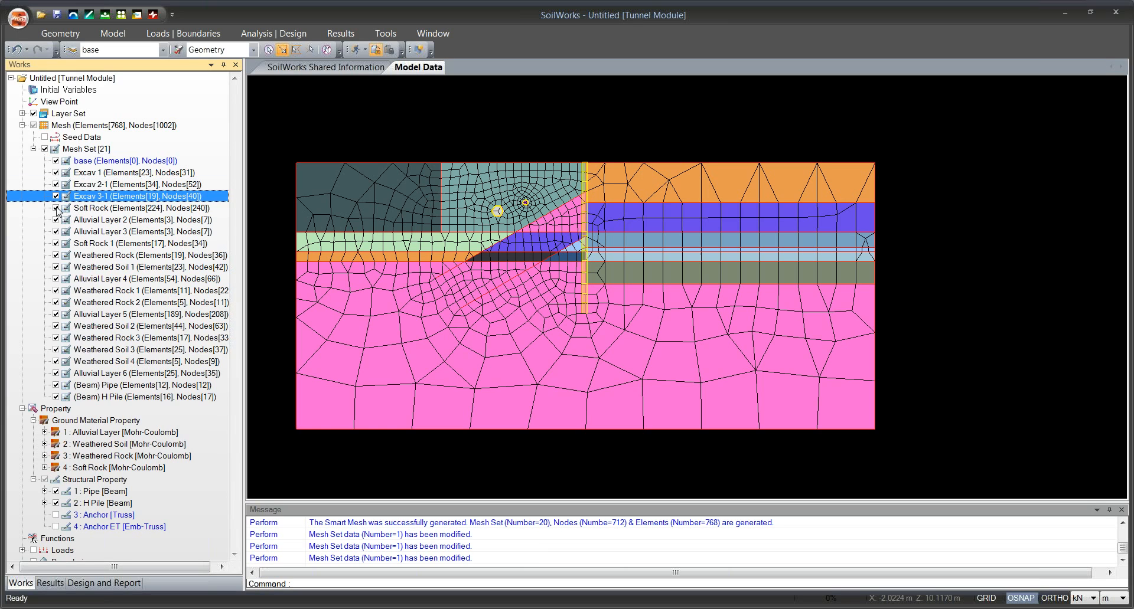
click(57, 208)
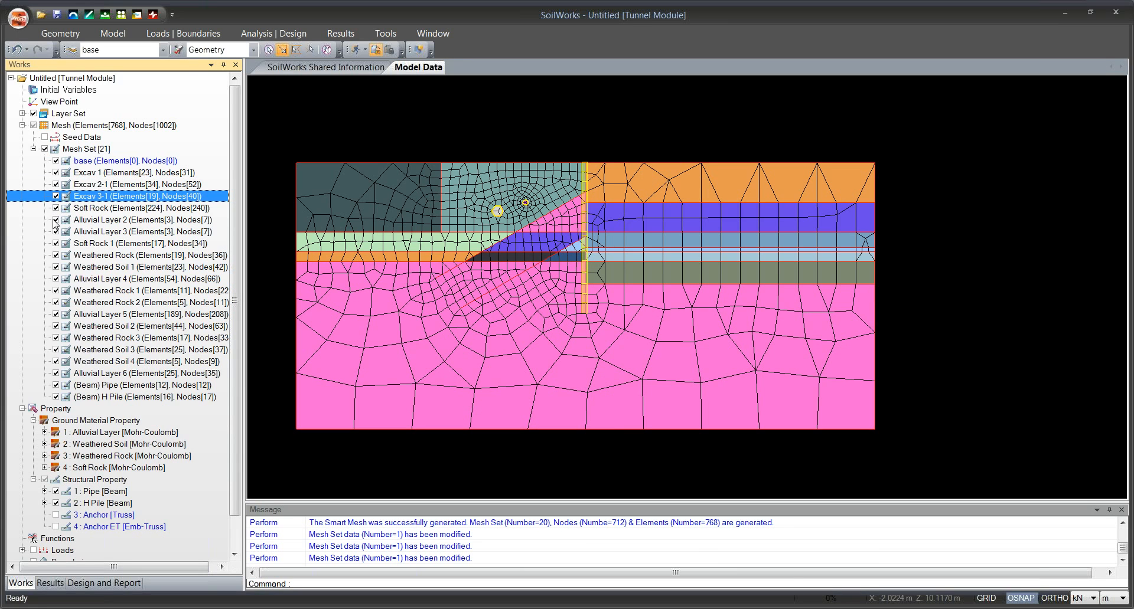
click(57, 244)
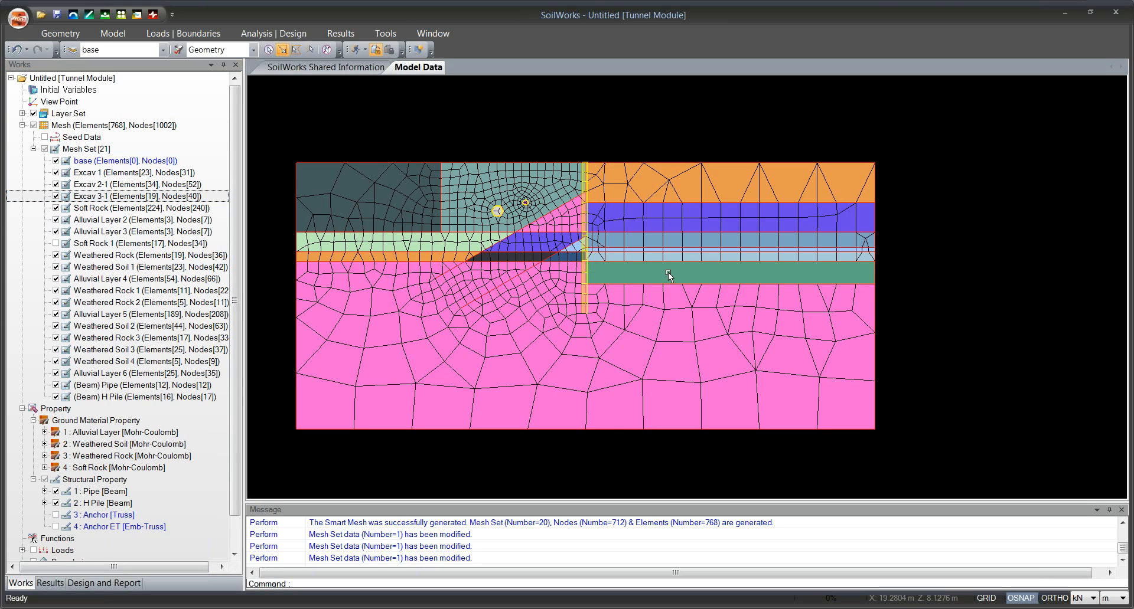
click(76, 244)
click(76, 244)
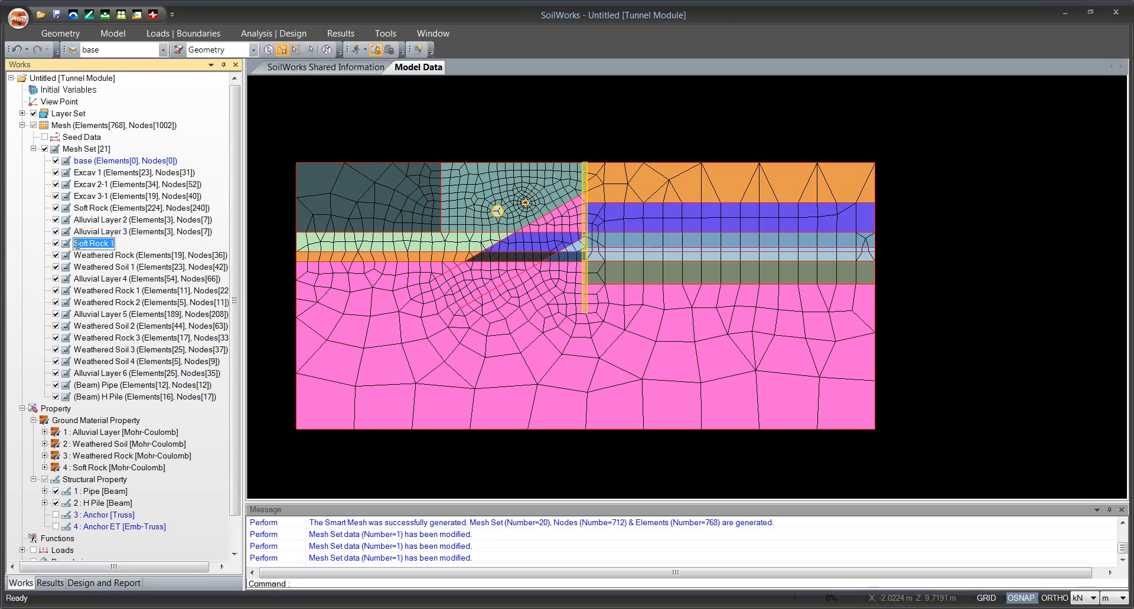
text(Excav 3-2)
key(BackSpace)
text(3)
key(Return)
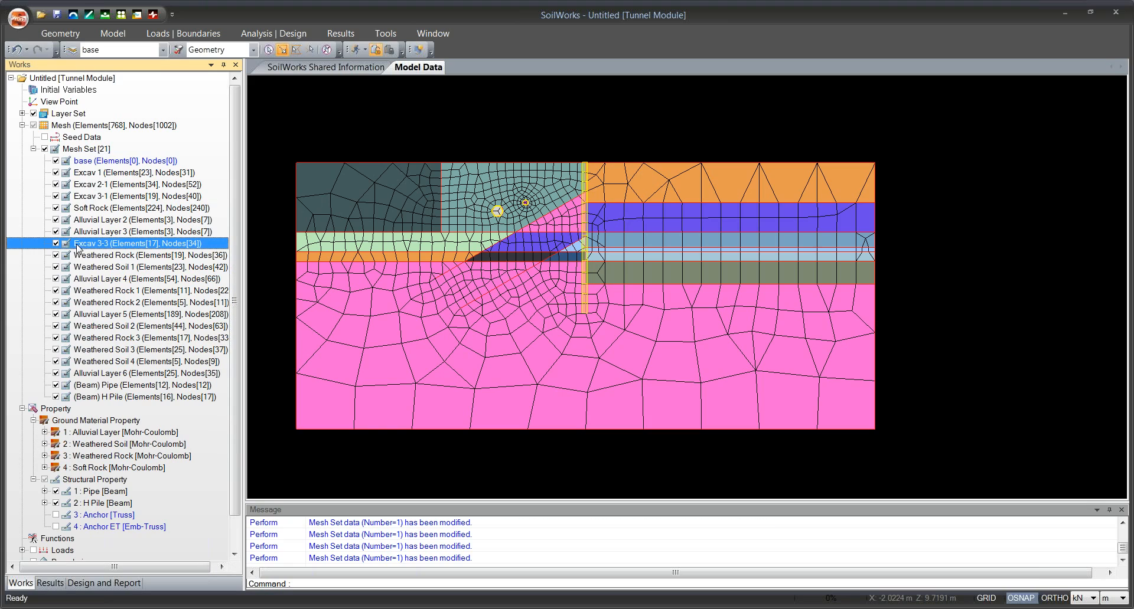
Identify the region of the Weathered Rock mesh set by toggling its display, and rename it as Excav 3-2.
click(55, 255)
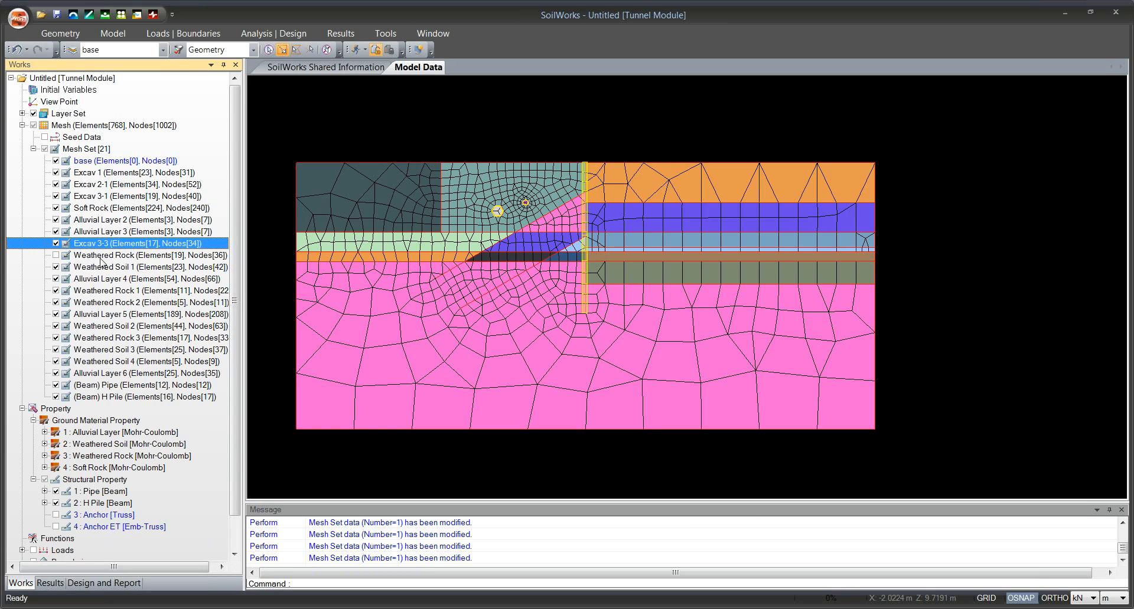
click(56, 255)
click(77, 258)
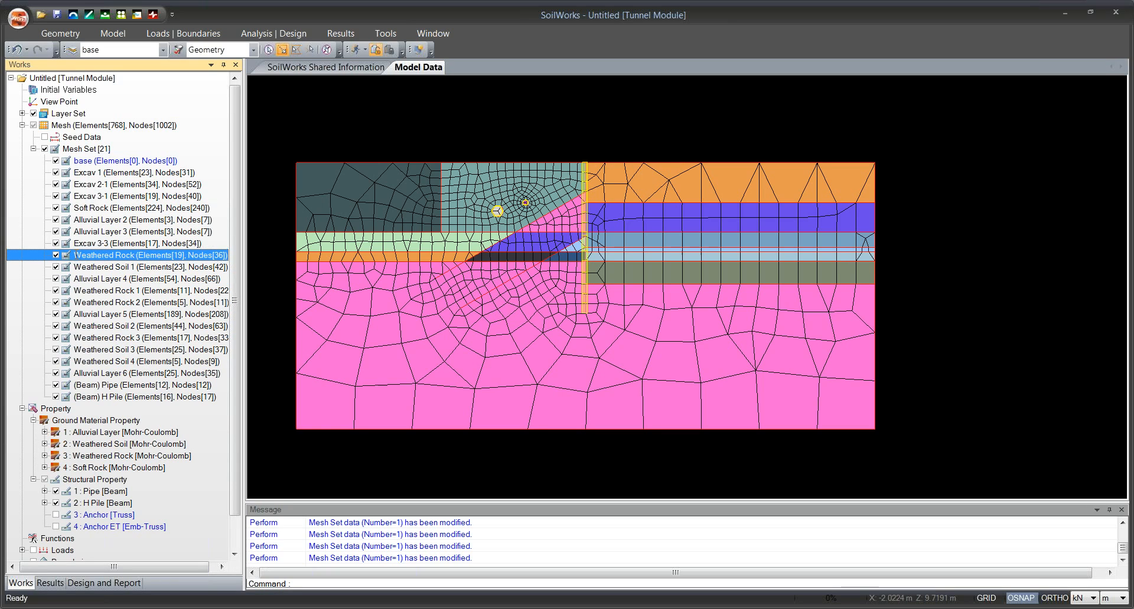
text(Excav)
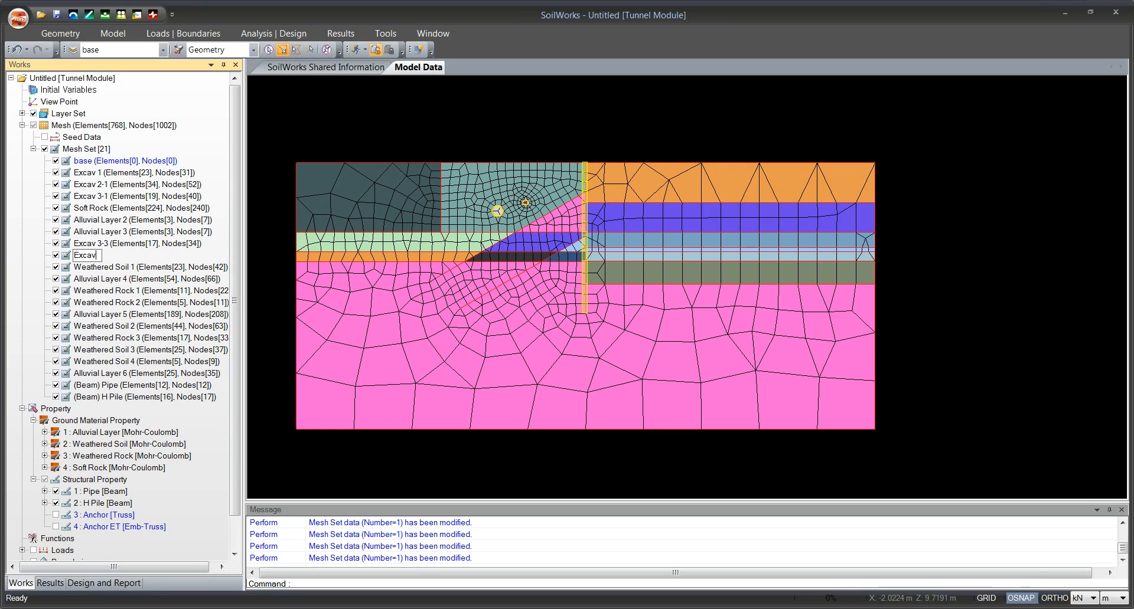
text( 3-2)
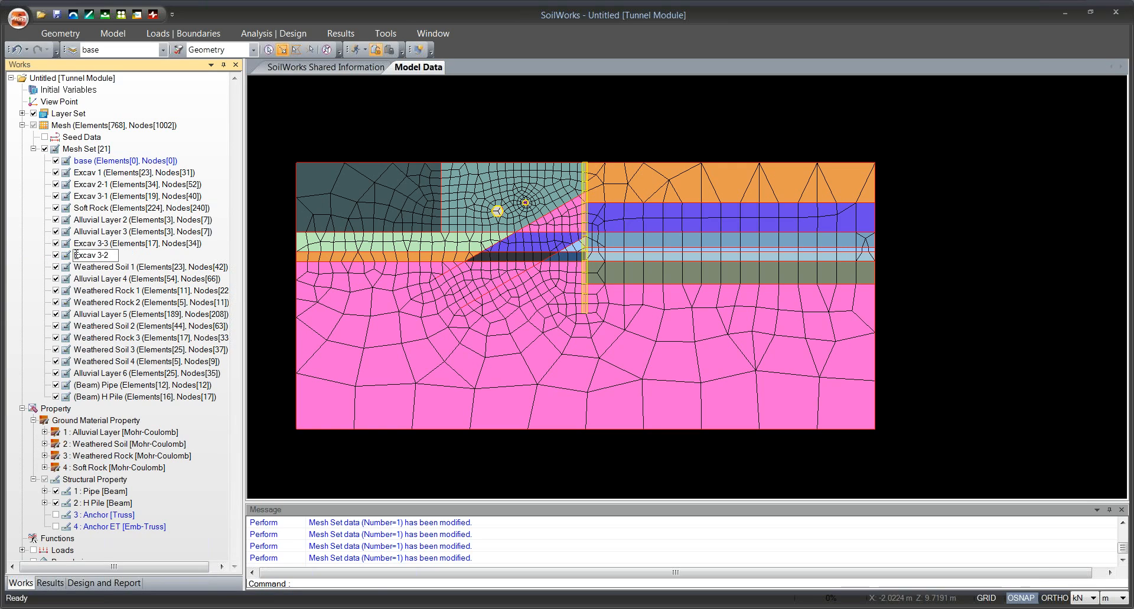
key(Return)
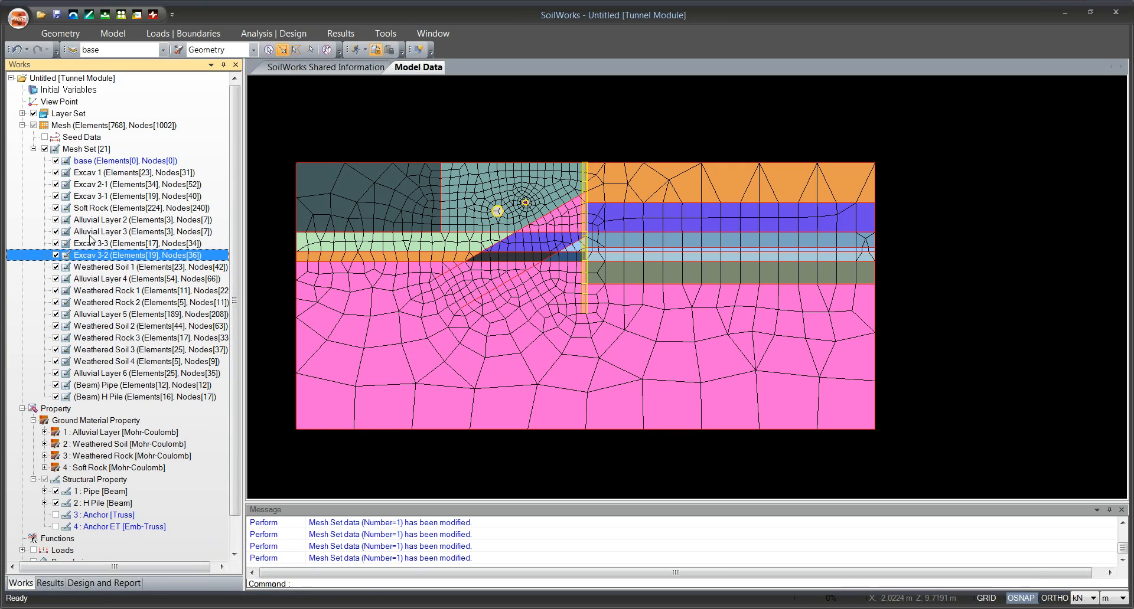
click(278, 252)
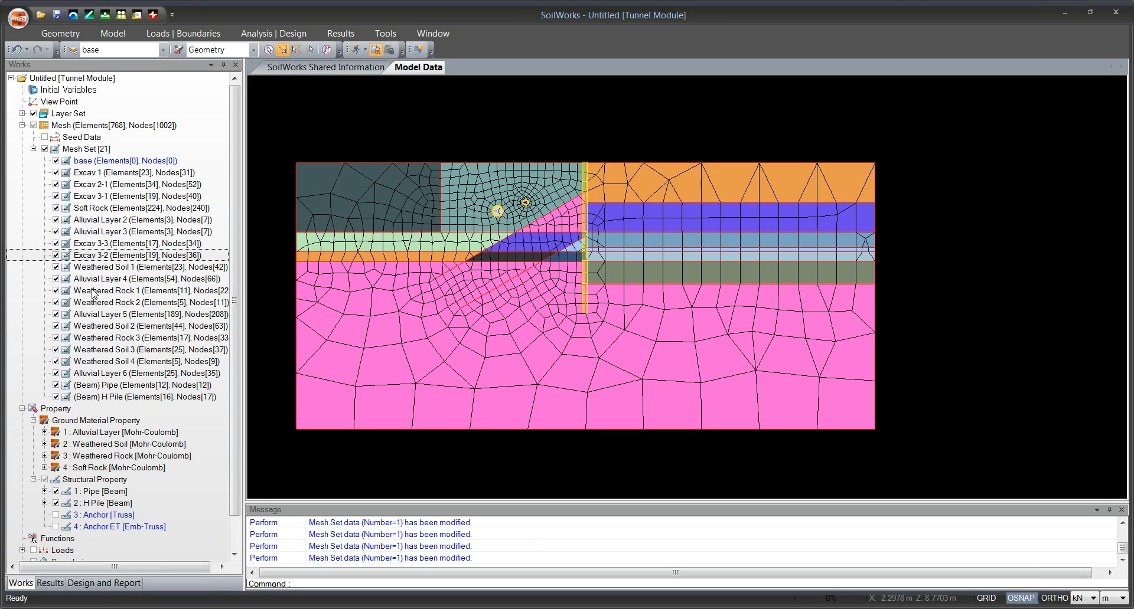
Identify the region of the Weathered Soil 1 mesh set by toggling its display, and rename it as Excav 2-2.
click(55, 269)
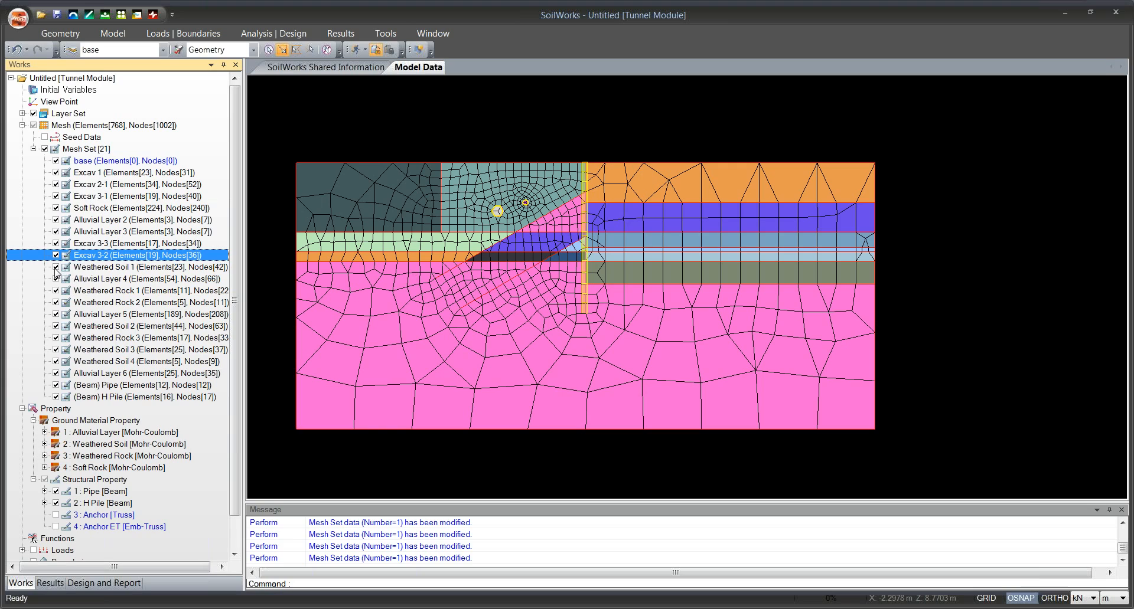
click(56, 270)
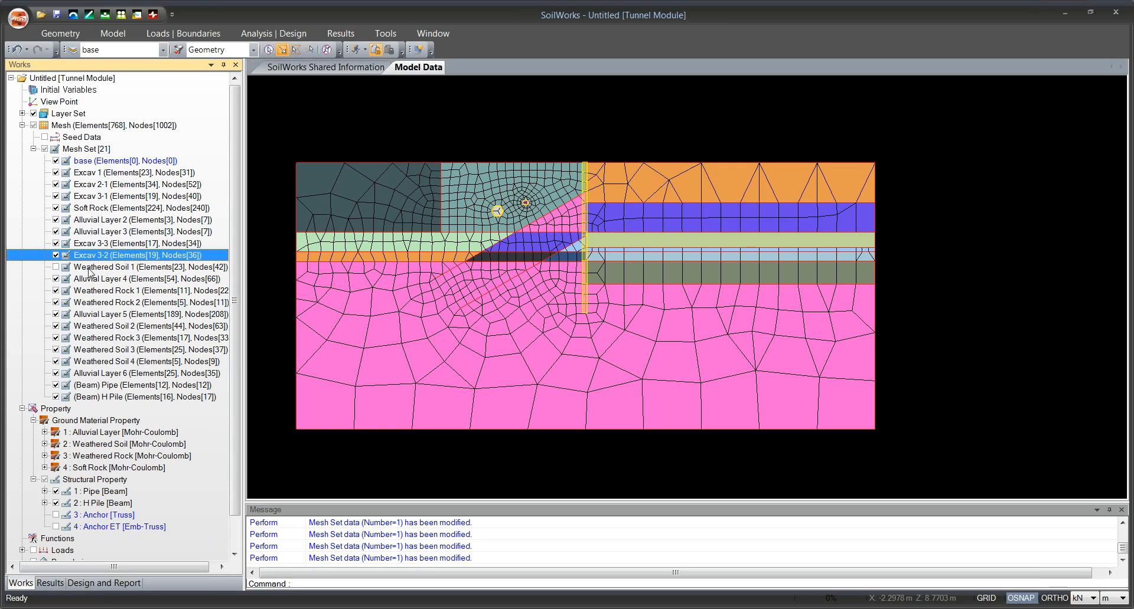
click(56, 269)
click(90, 269)
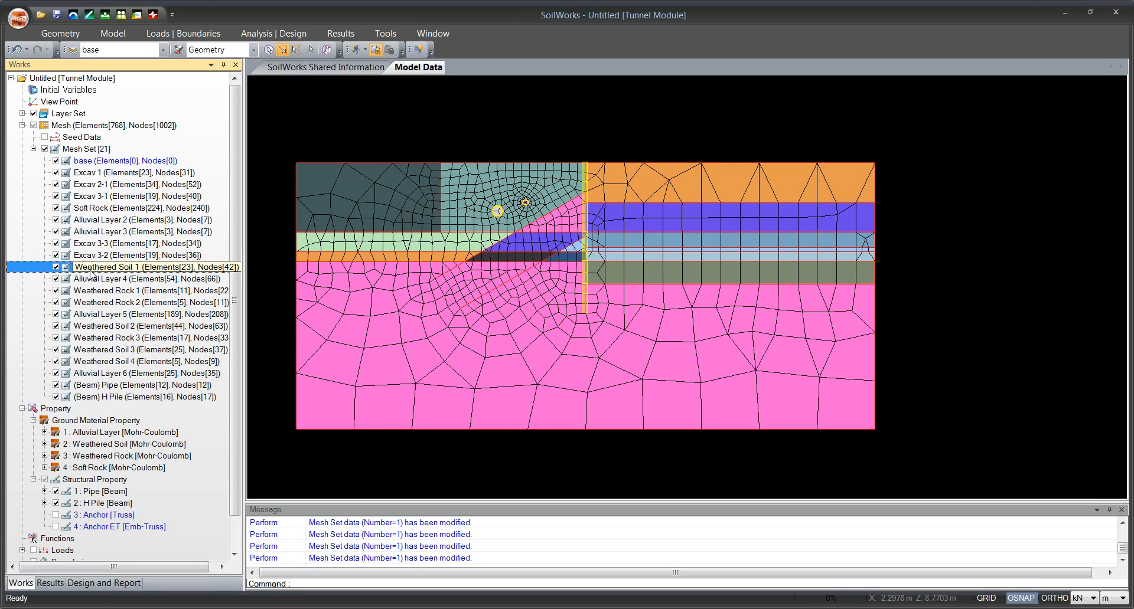
click(90, 270)
text(Exca)
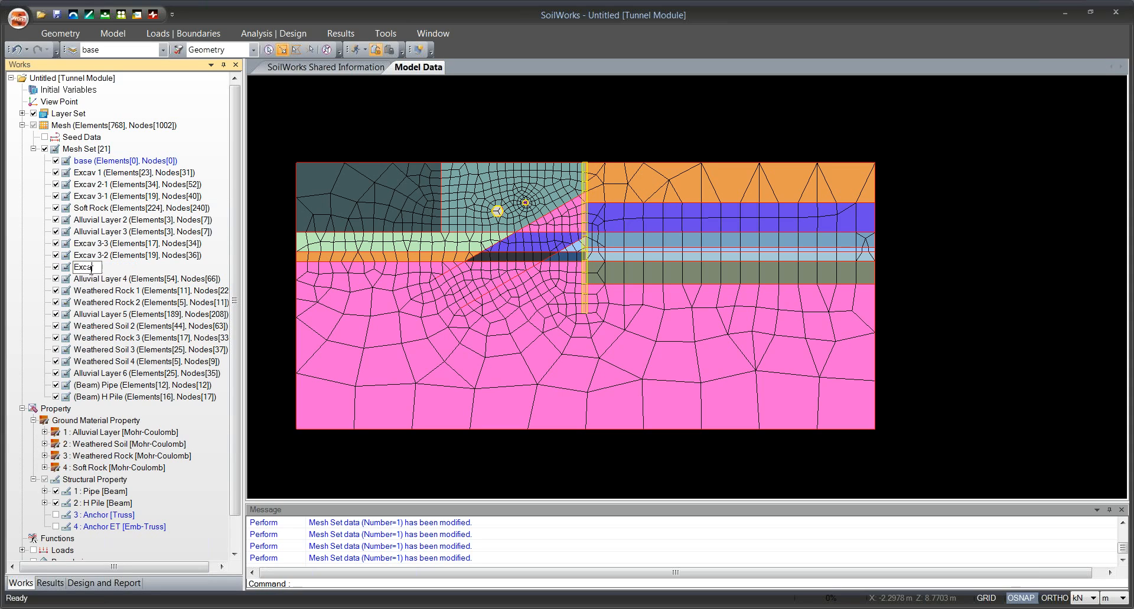
text(v 2-2)
key(Return)
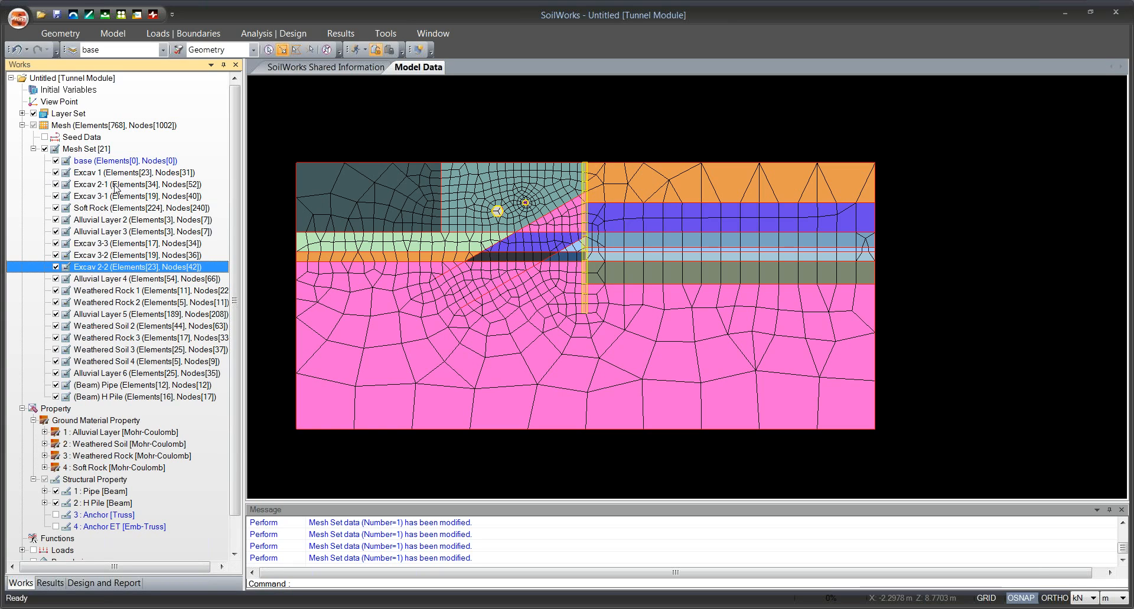
Hide the layer set and the Excav 1, 2-1, 2-2, 3-1, 3-3 and 3-2 mesh sets to check the excavated region.
click(33, 114)
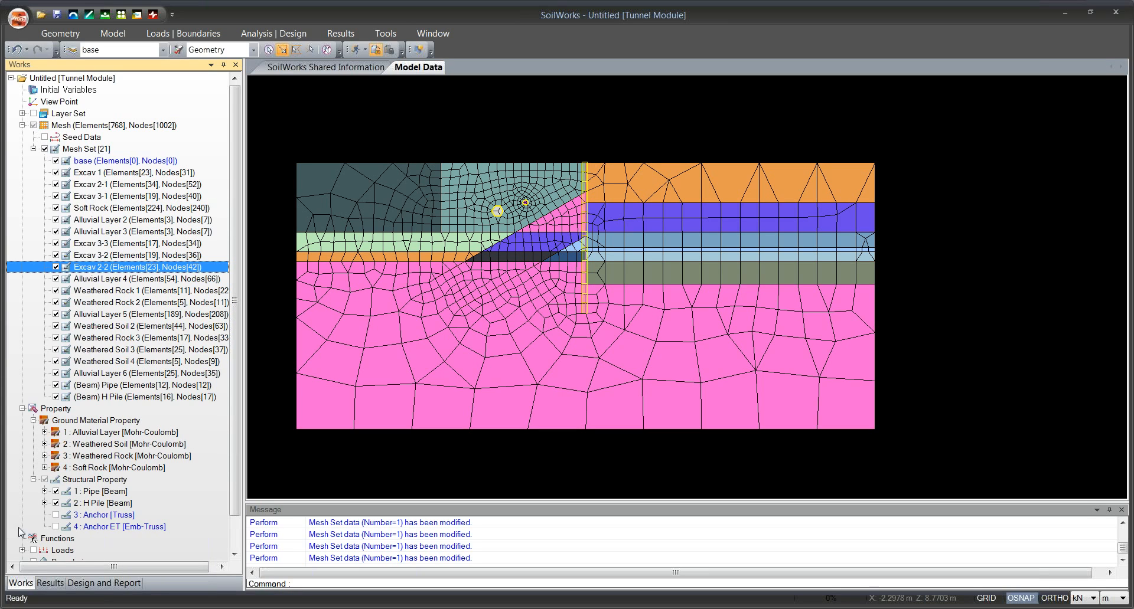
click(56, 172)
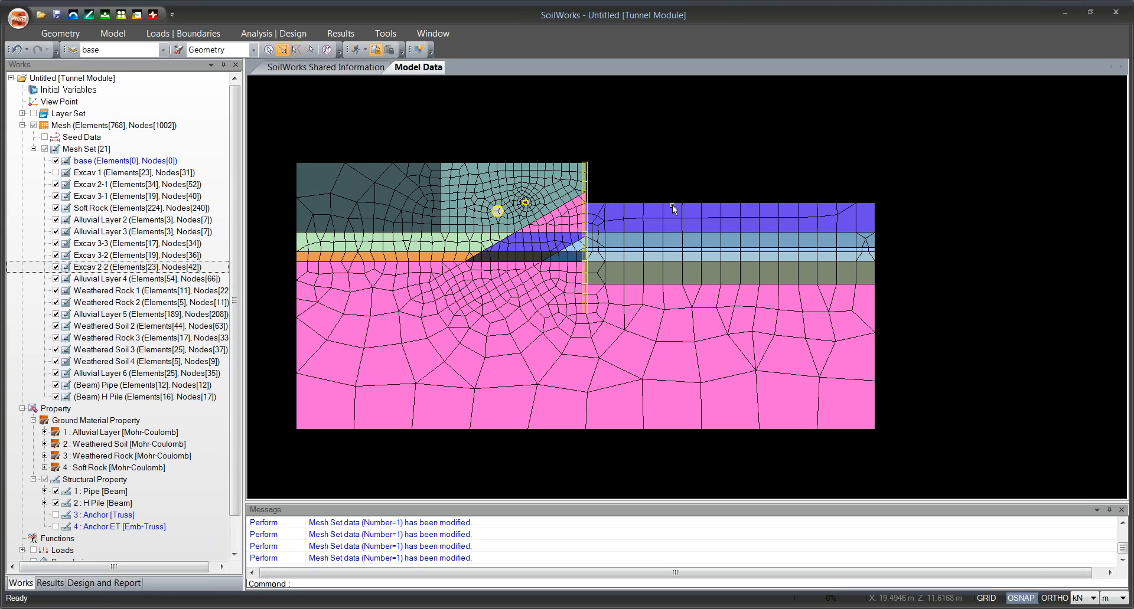
click(55, 184)
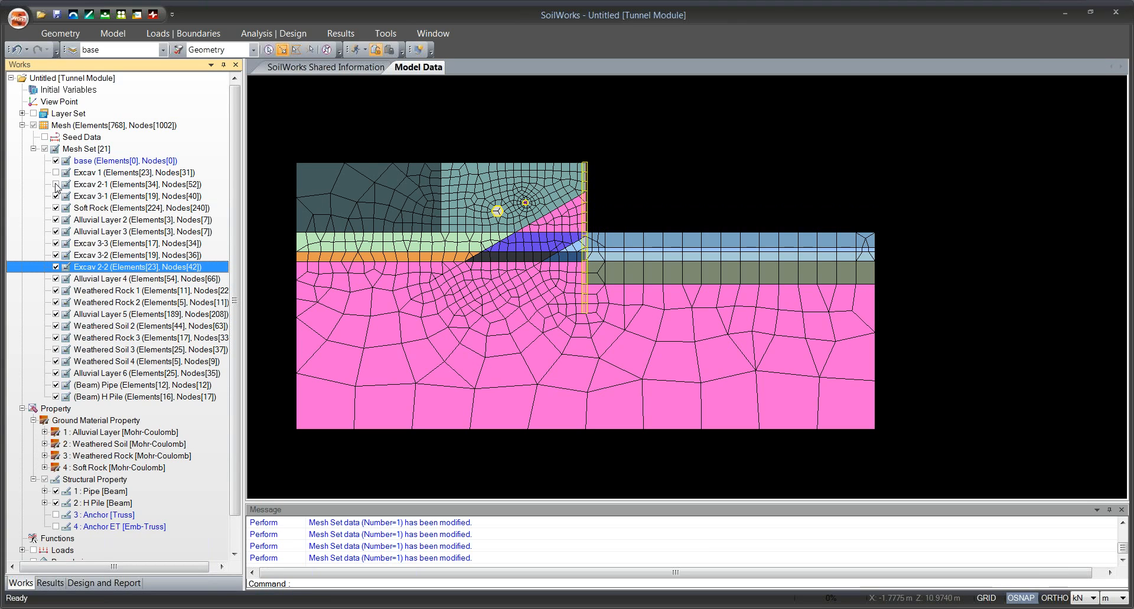
click(56, 267)
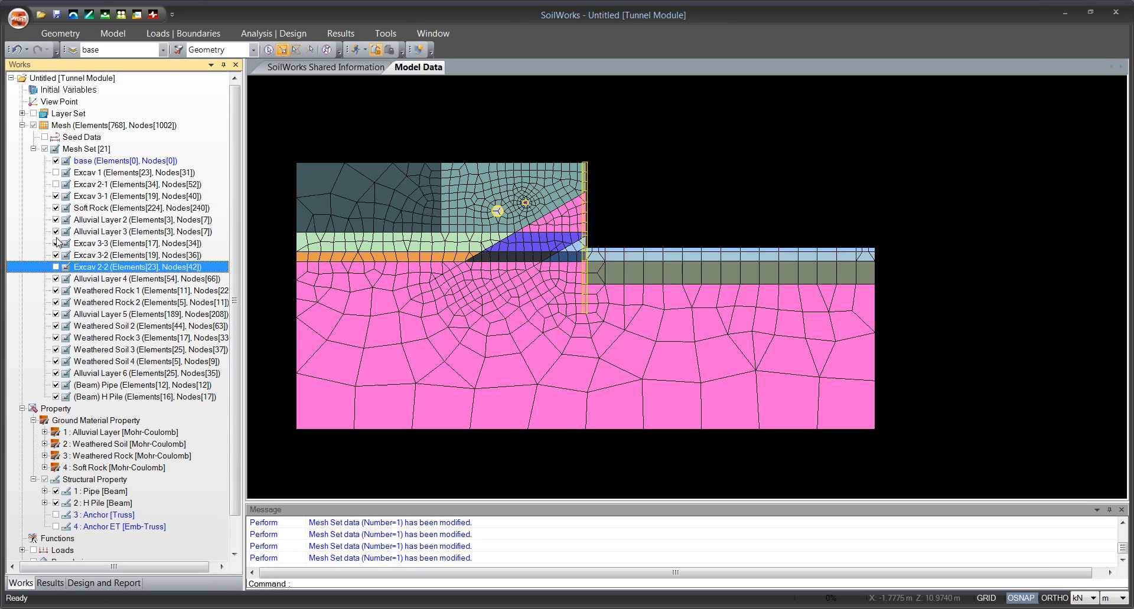
click(55, 196)
click(56, 243)
click(56, 255)
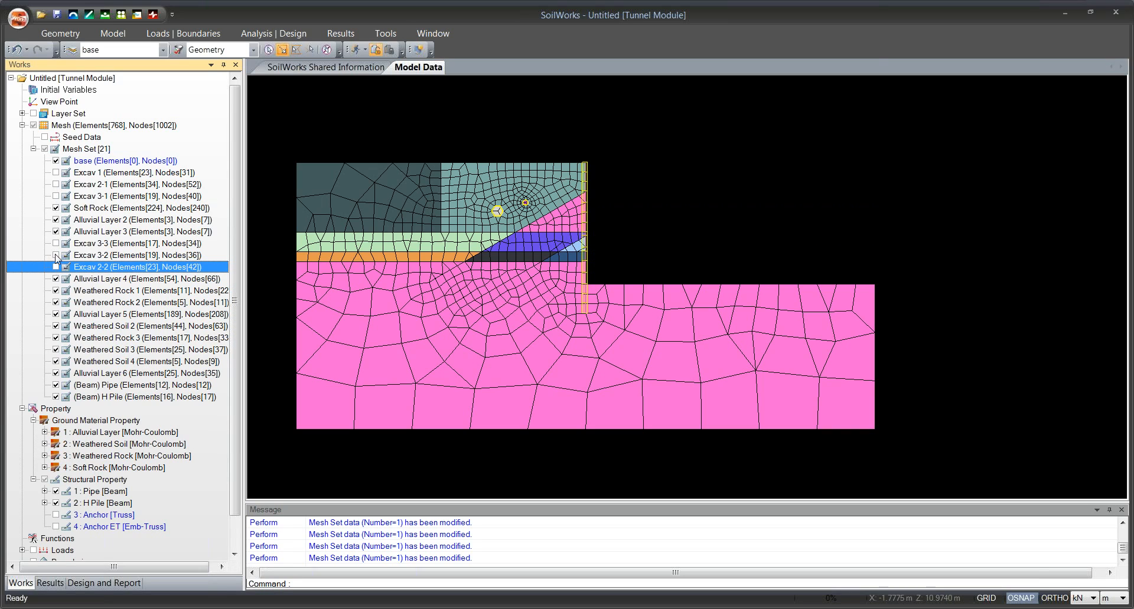
click(805, 278)
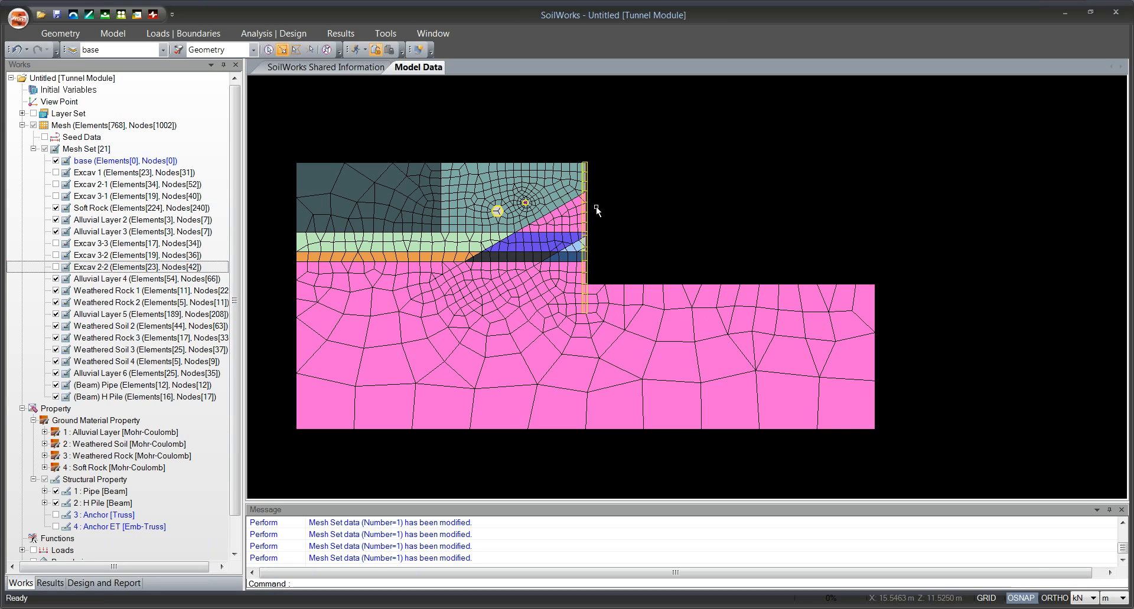
Show all the mesh sets in the model again.
click(46, 153)
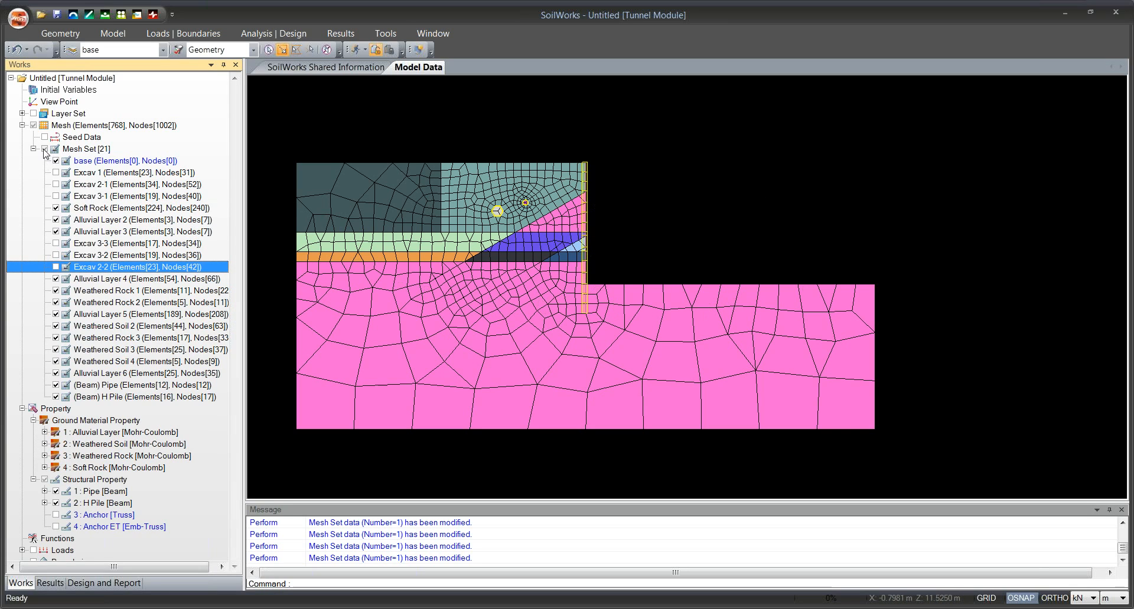
click(45, 151)
click(264, 171)
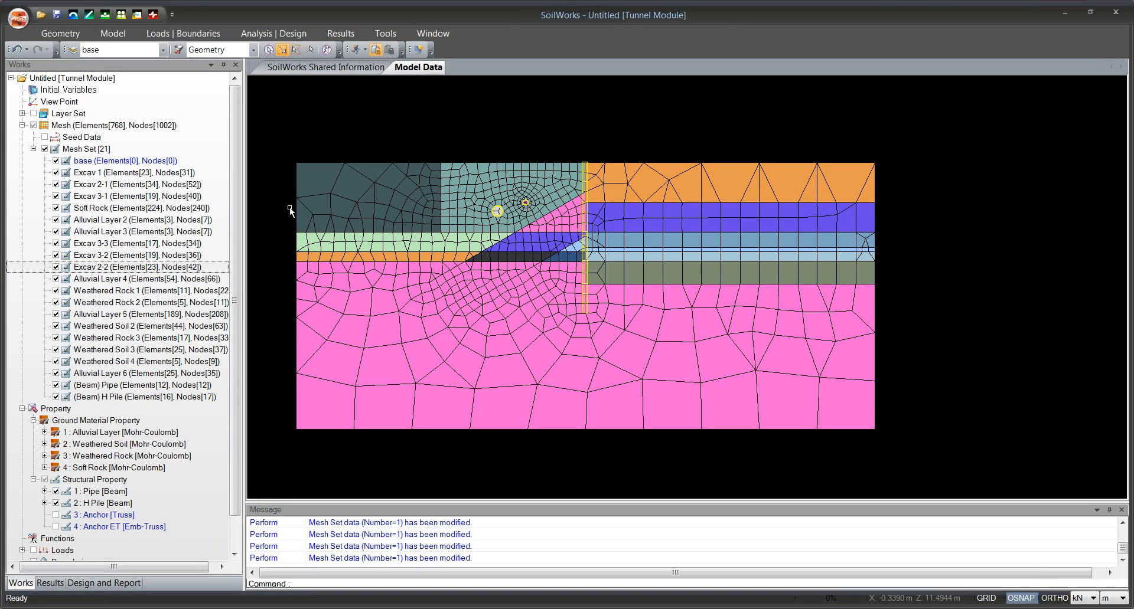
Toggle the display of the Alluvial Layer 2 and Alluvial Layer 3 mesh sets to identify which pipe interior each covers.
drag(454, 231, 464, 269)
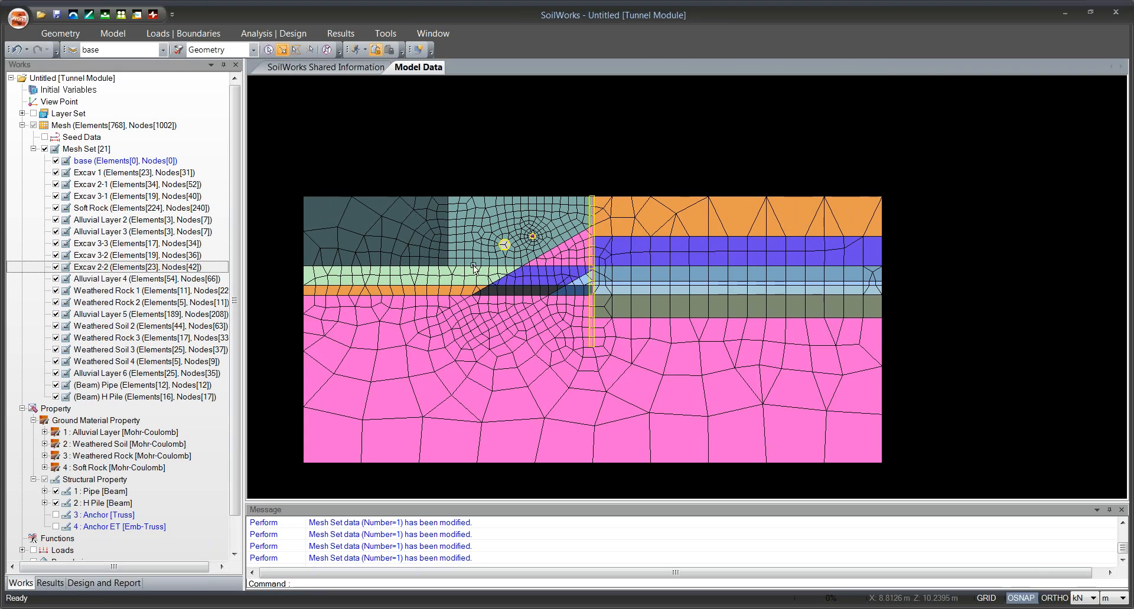
scroll(465, 271, up, 4)
drag(729, 231, 526, 428)
drag(612, 307, 574, 360)
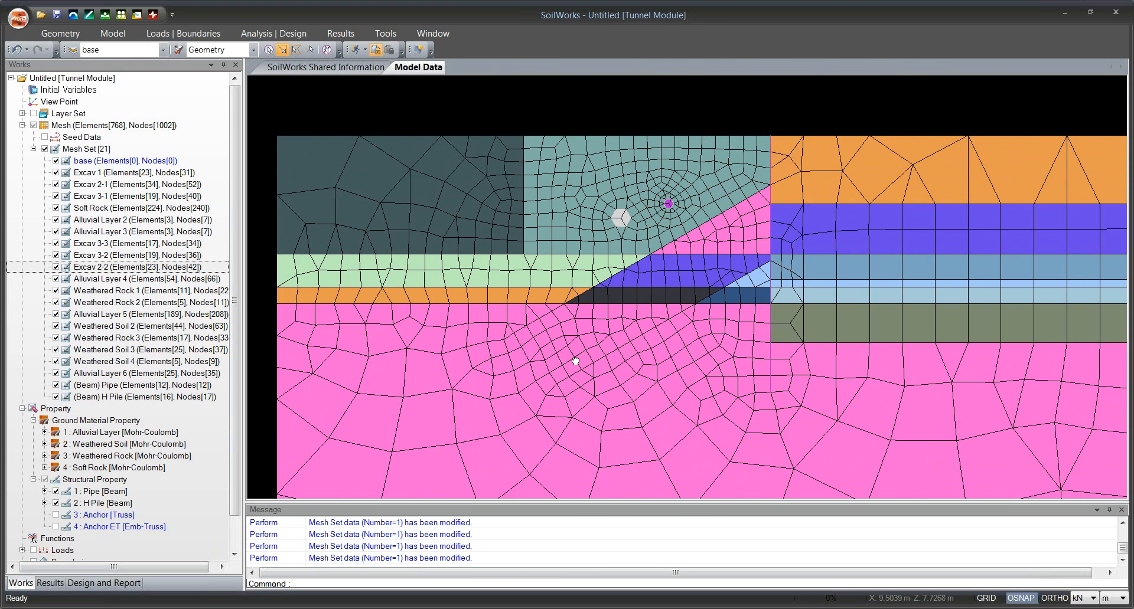
scroll(615, 242, up, 5)
mouse_move(616, 242)
mouse_down()
mouse_move(587, 301)
mouse_move(635, 256)
mouse_move(612, 289)
mouse_up()
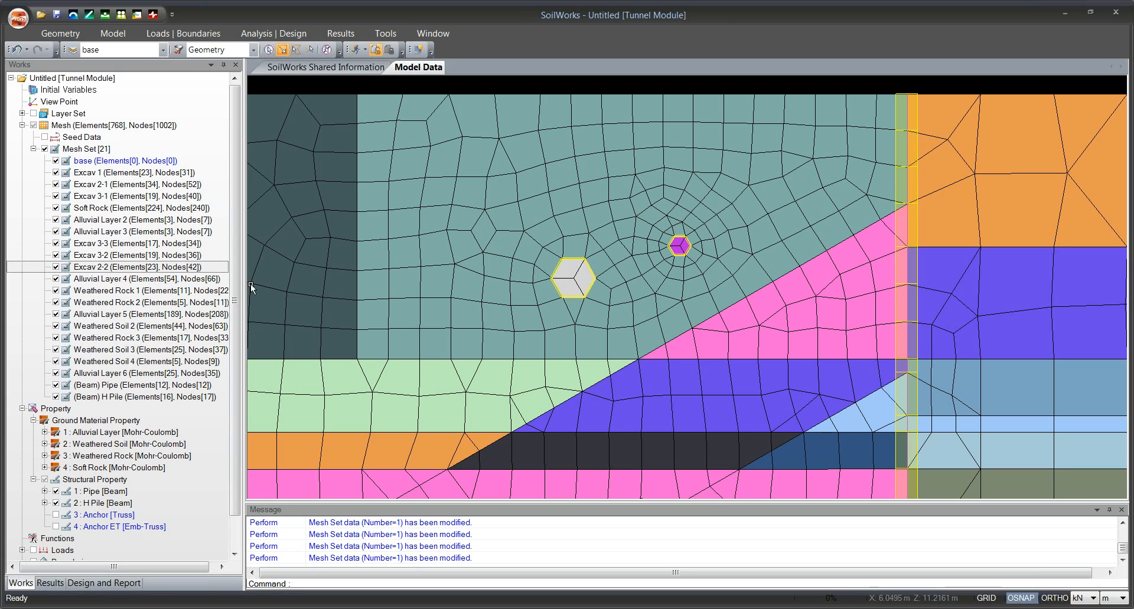
click(56, 221)
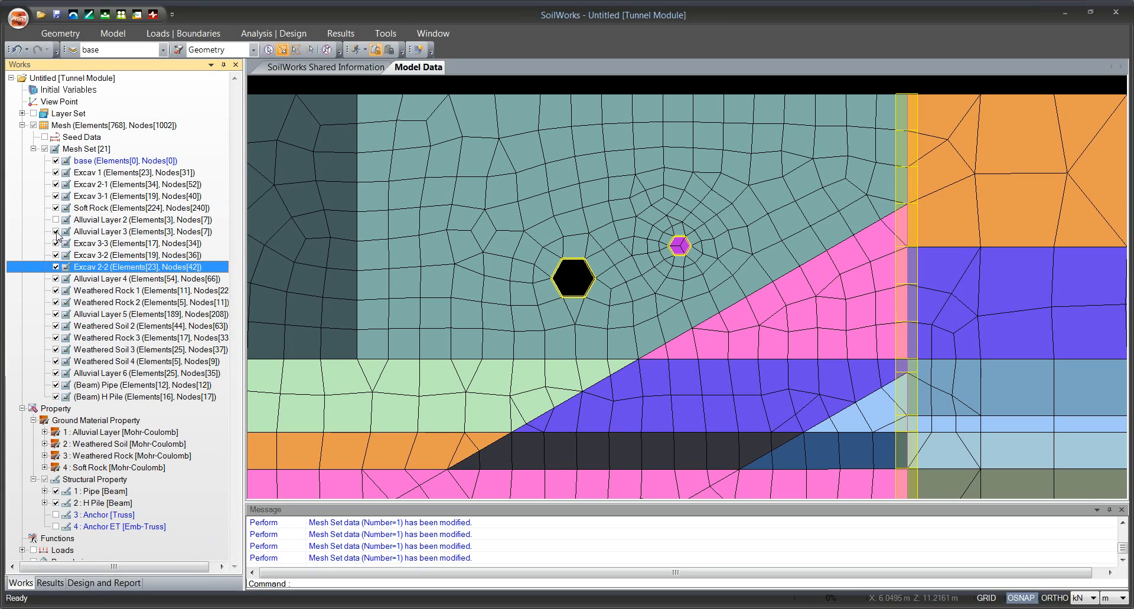
click(56, 232)
click(56, 232)
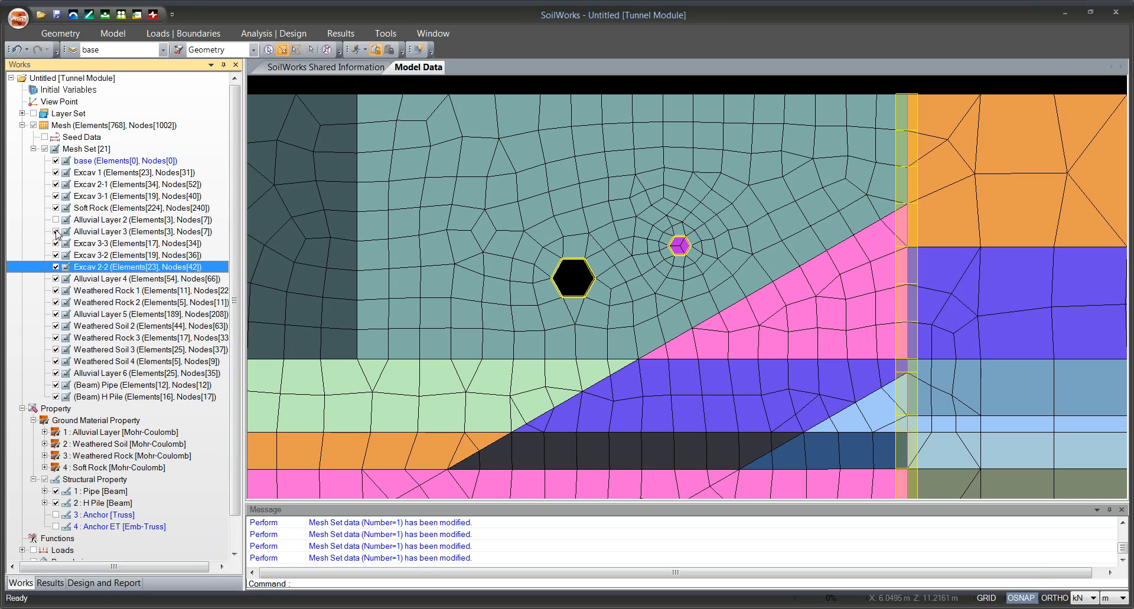
click(56, 221)
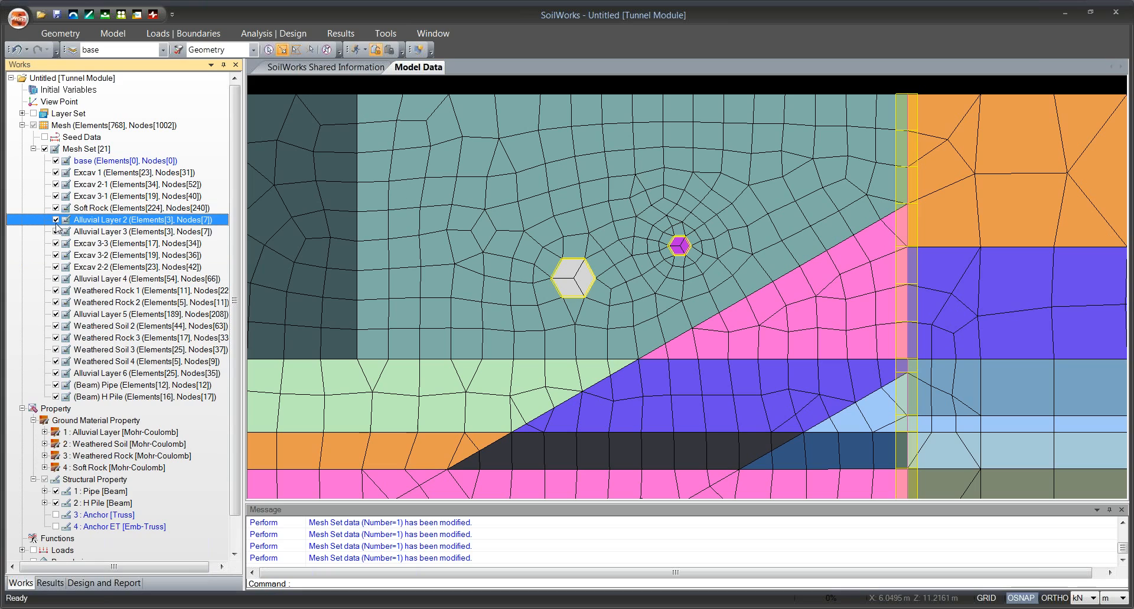
Recheck the region of the Alluvial Layer 2 mesh set by hiding and showing it, and rename it as Alluvial Pipe 1.
click(56, 220)
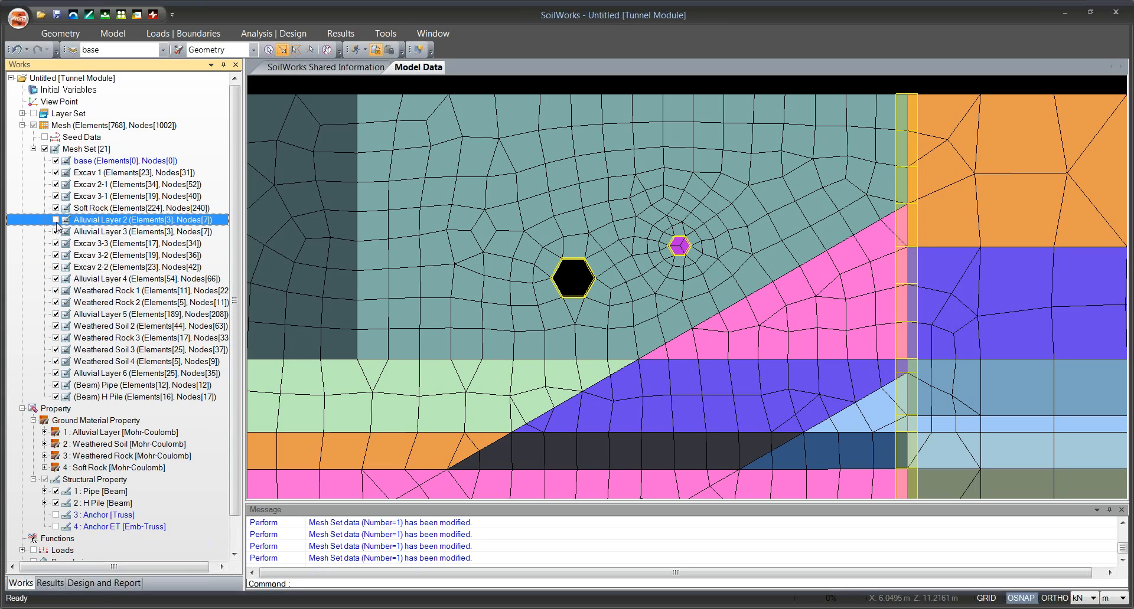
click(56, 220)
click(83, 220)
text(A)
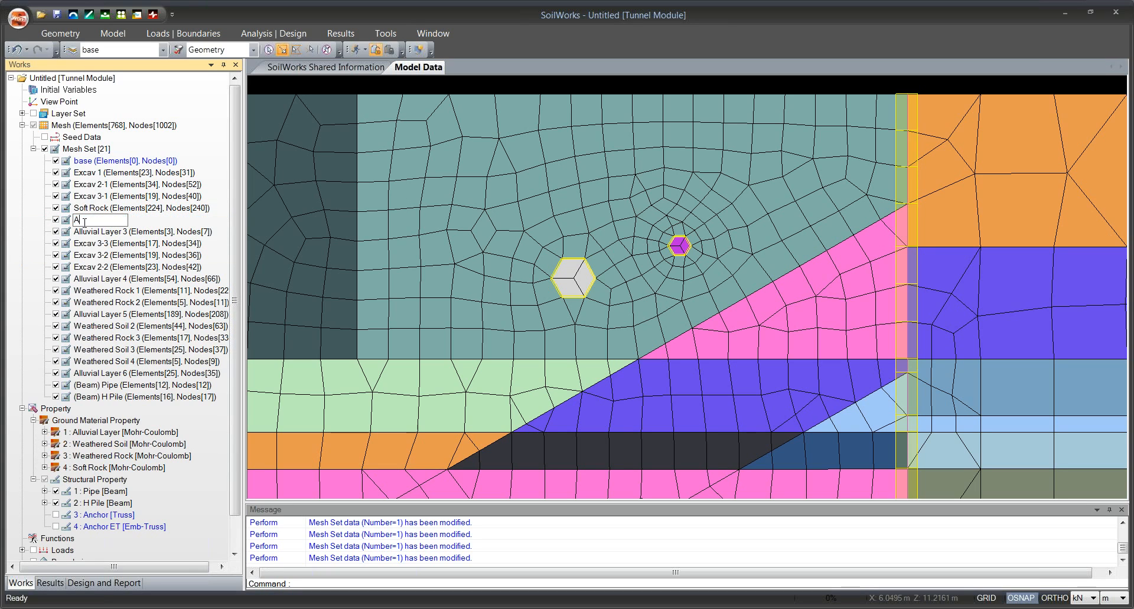
text(lluvial)
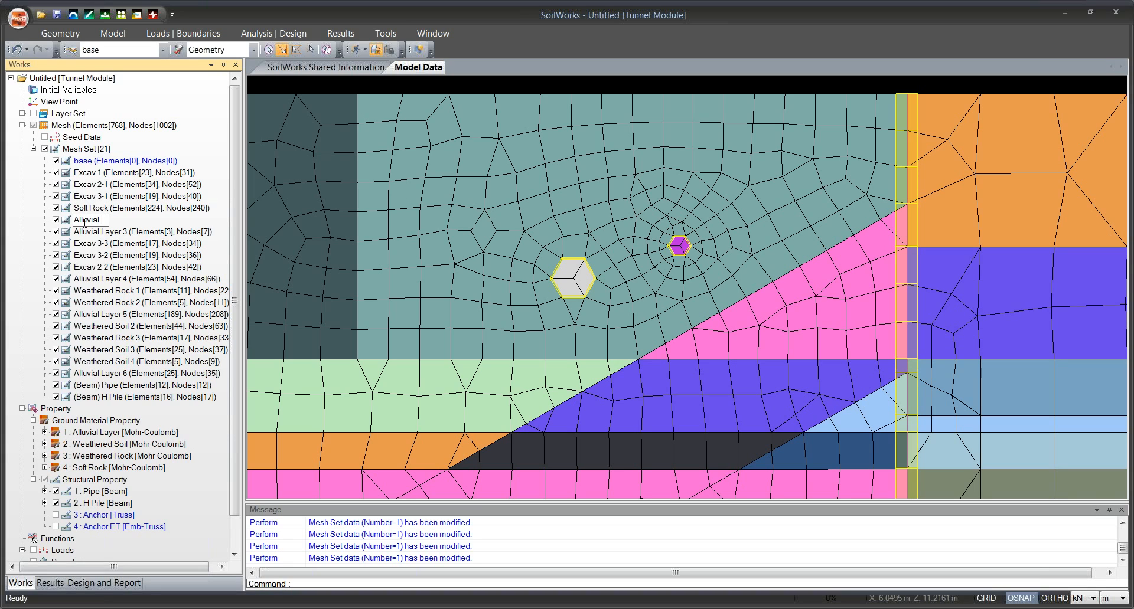
text( Pipe 1)
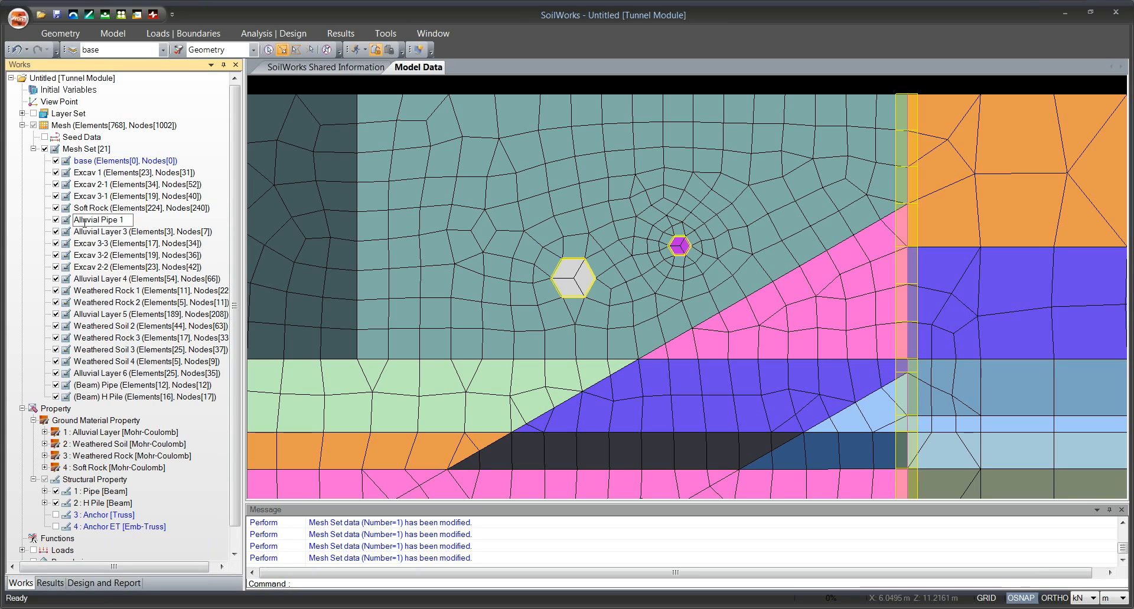
key(Return)
Rename the Alluvial Layer 3 mesh set as Alluvial Pipe 2.
click(88, 234)
click(88, 234)
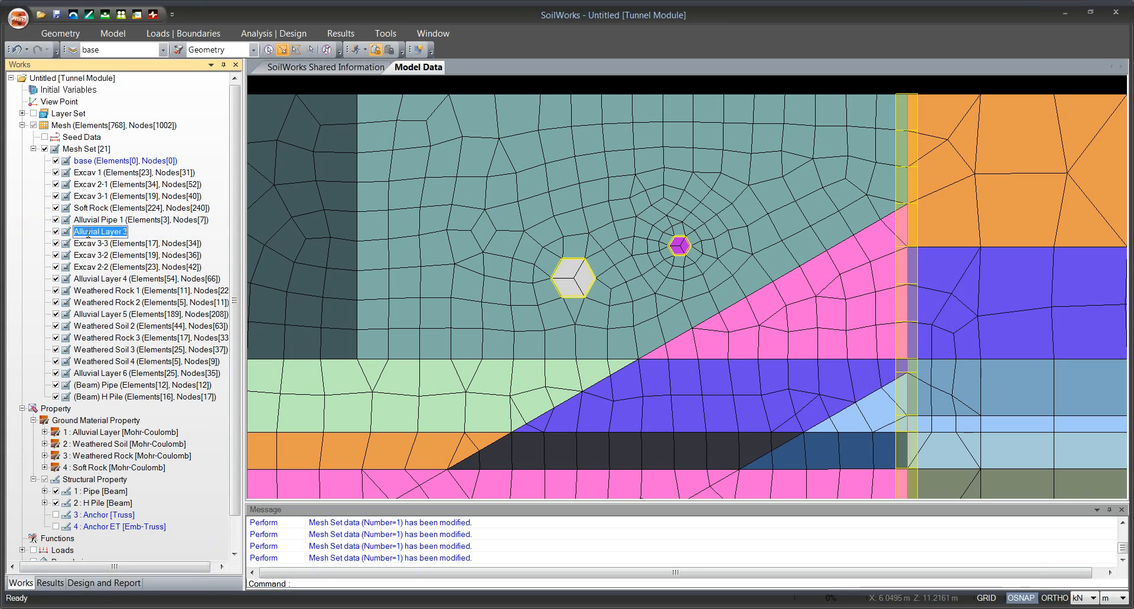
text(a)
key(BackSpace)
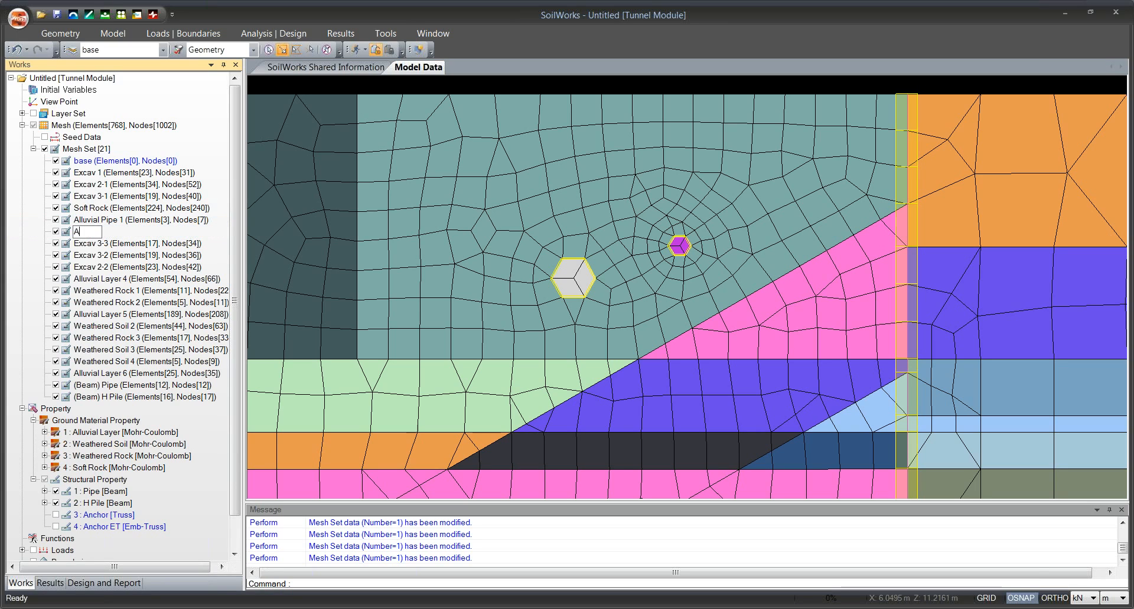
text(luvial P)
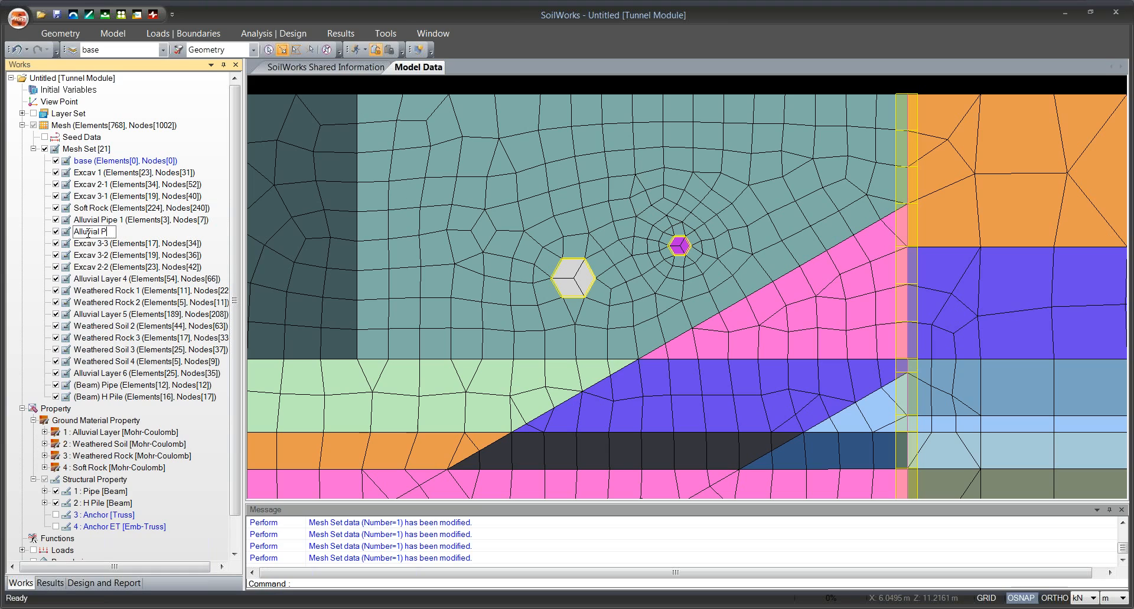
text(ipe 2)
key(Return)
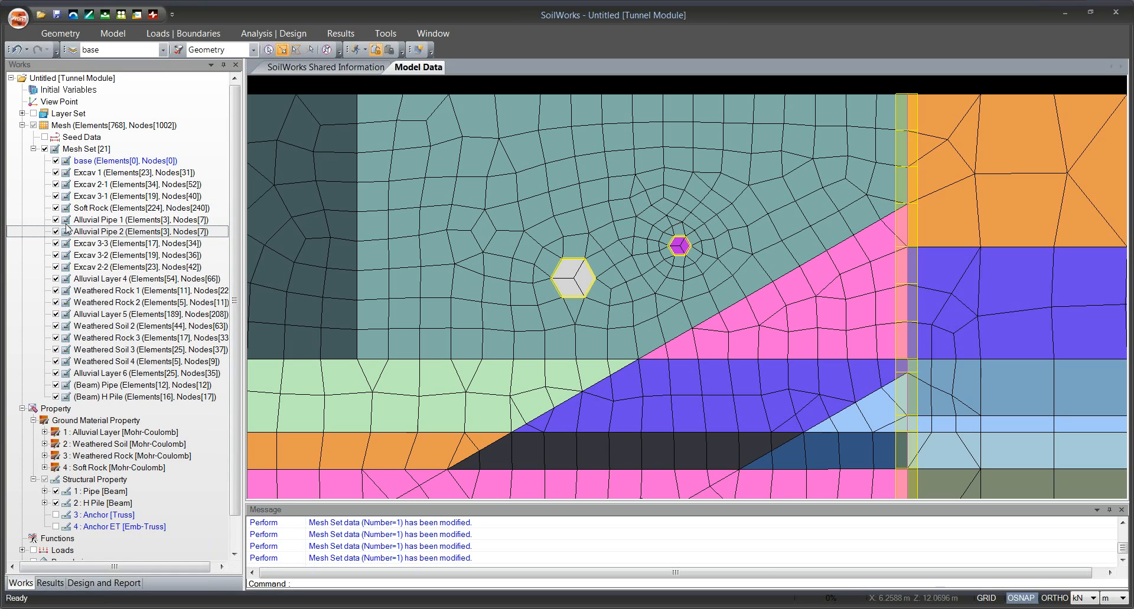
Check the pipe interior regions by hiding and showing the Alluvial Pipe 1 and Alluvial Pipe 2 mesh sets, and review the whole meshed model.
click(56, 220)
click(56, 232)
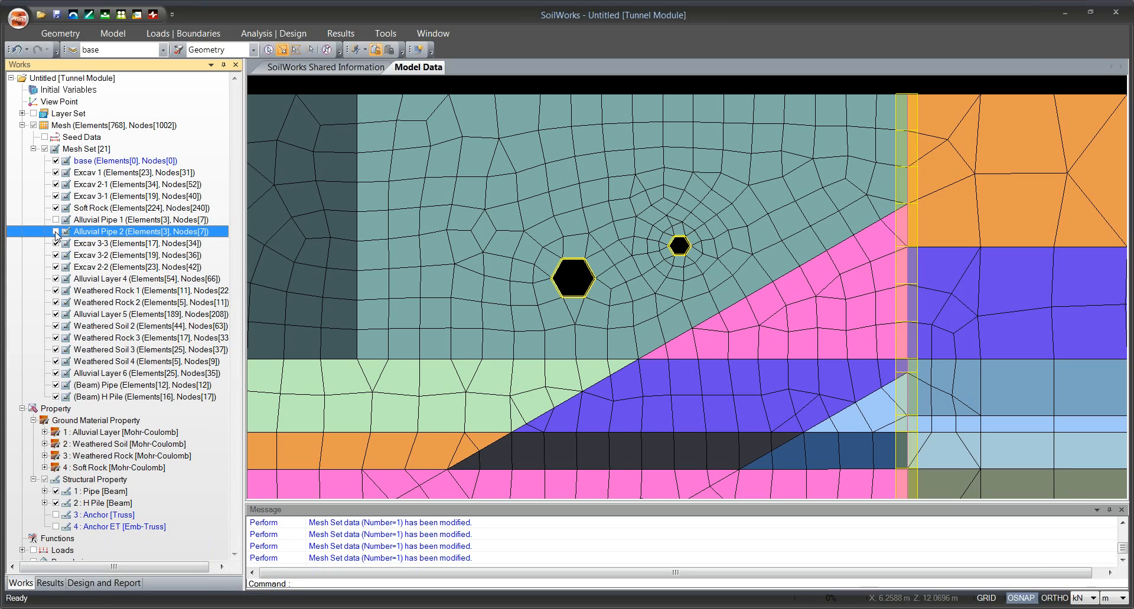
click(56, 232)
click(55, 220)
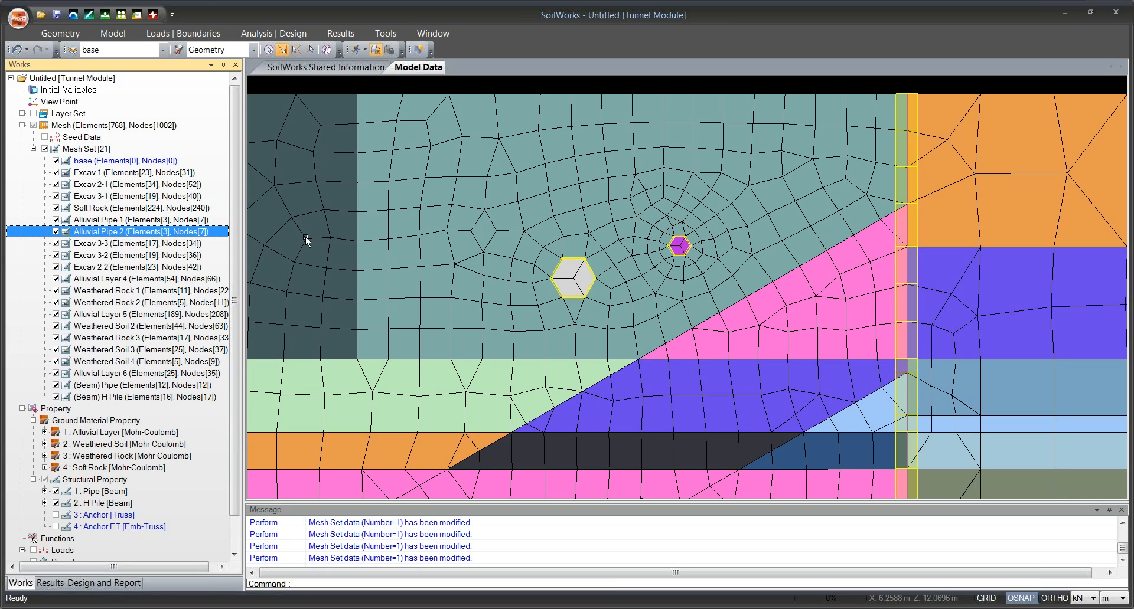
drag(742, 272, 683, 266)
scroll(621, 239, down, 5)
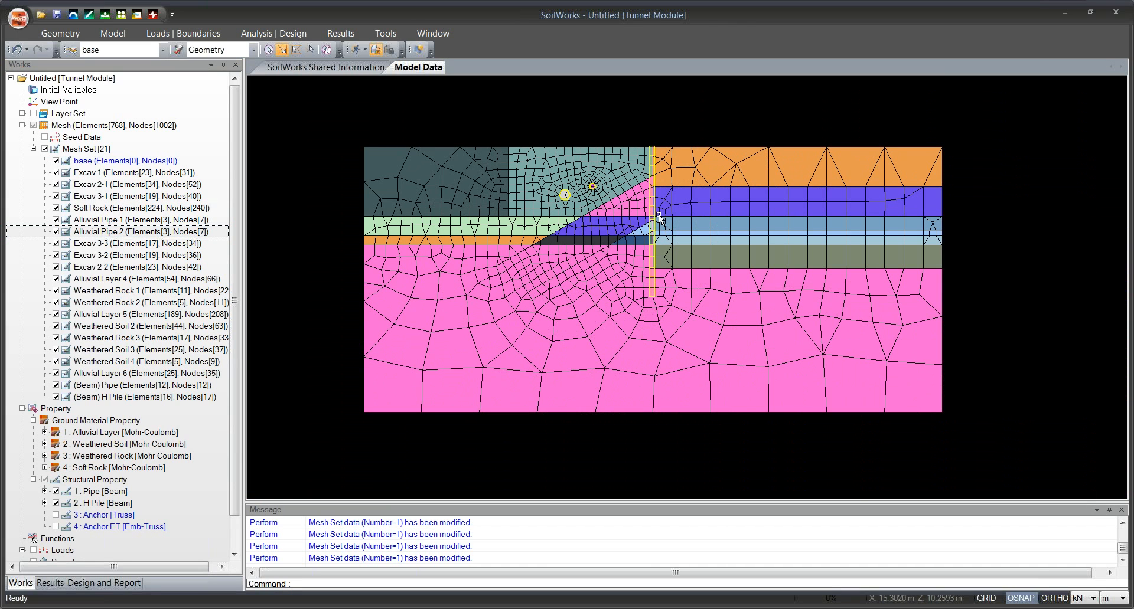
scroll(620, 238, down, 3)
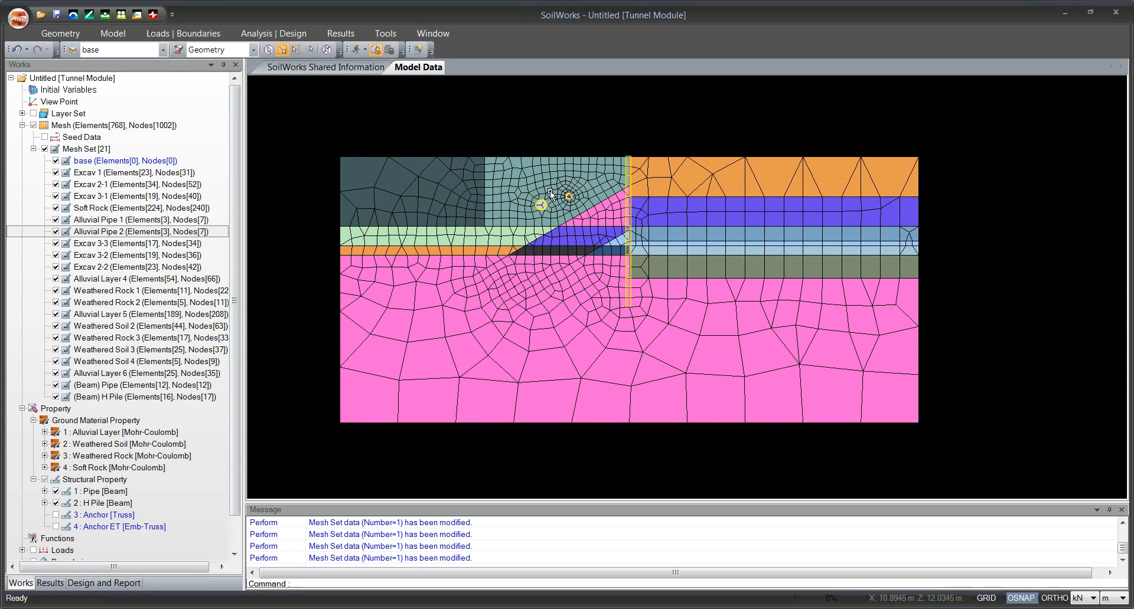
drag(544, 243, 501, 267)
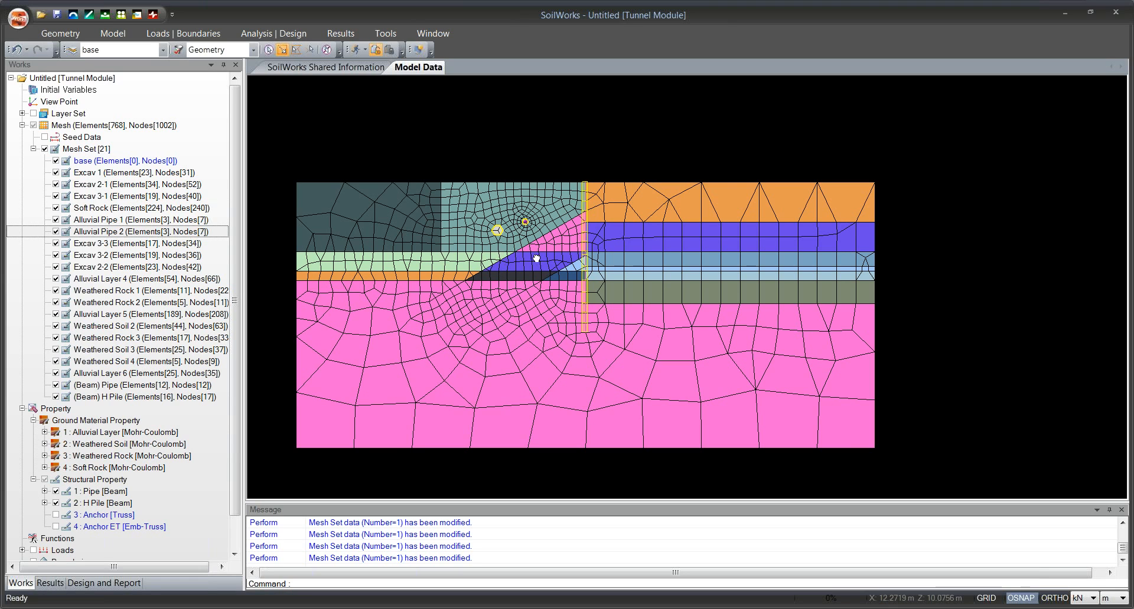
drag(538, 259, 516, 233)
scroll(536, 256, up, 2)
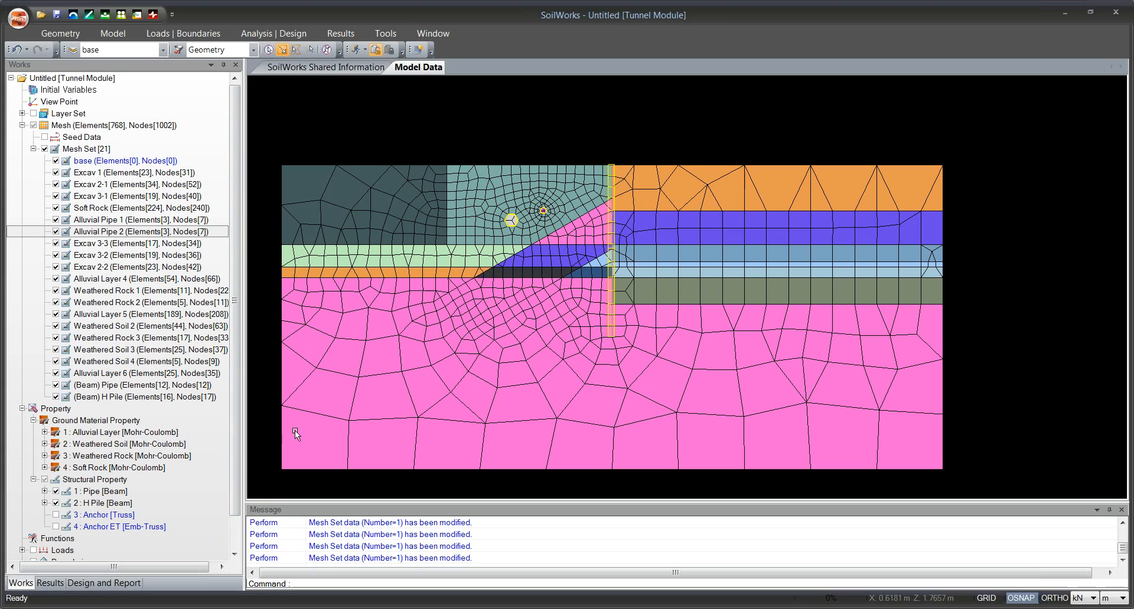
Start the Create Element command, show the layer set geometry, and name the mesh set Level 1 Stress Free Length.
click(106, 36)
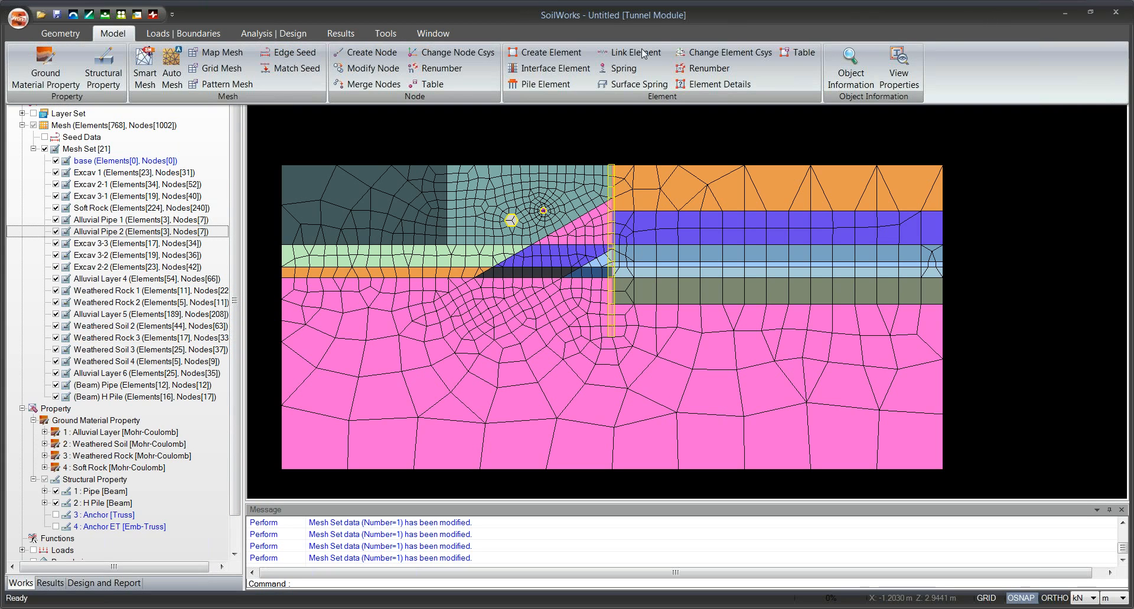
click(561, 58)
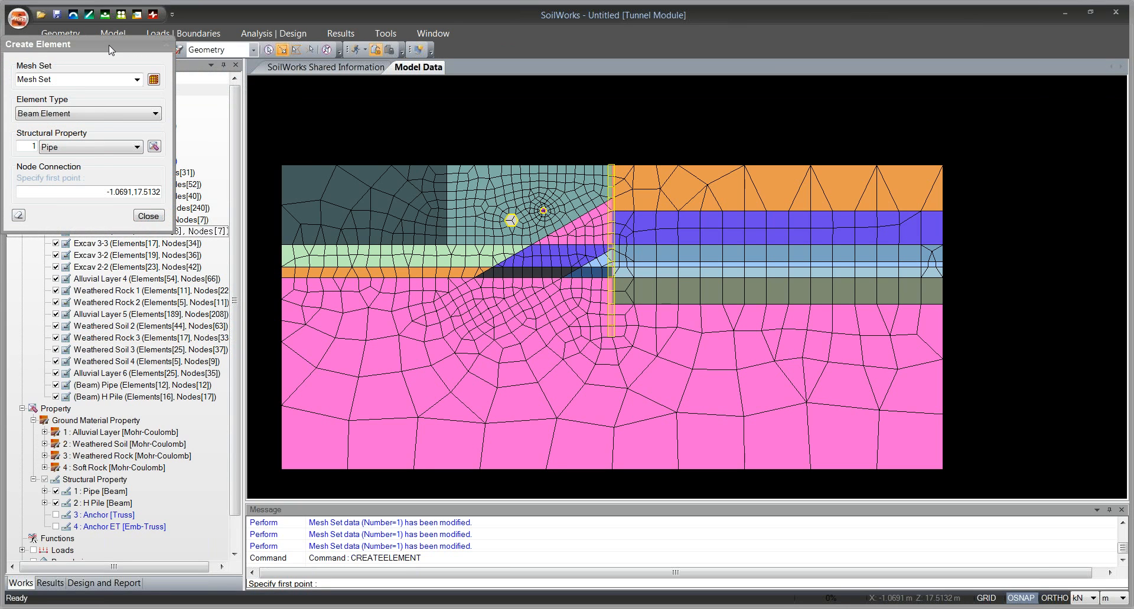
scroll(530, 293, up, 2)
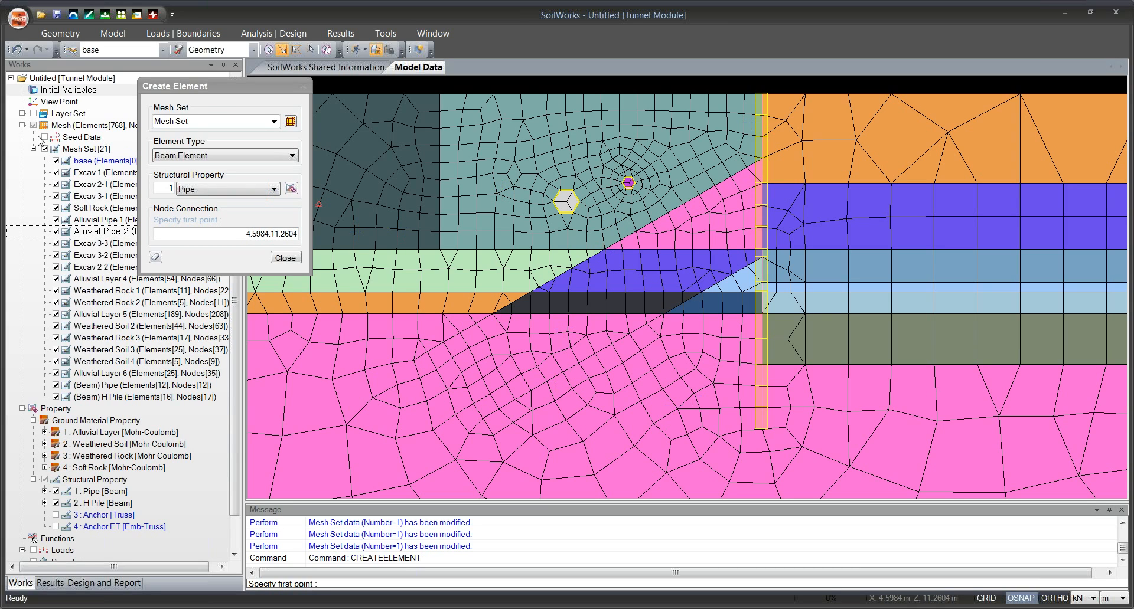
click(34, 114)
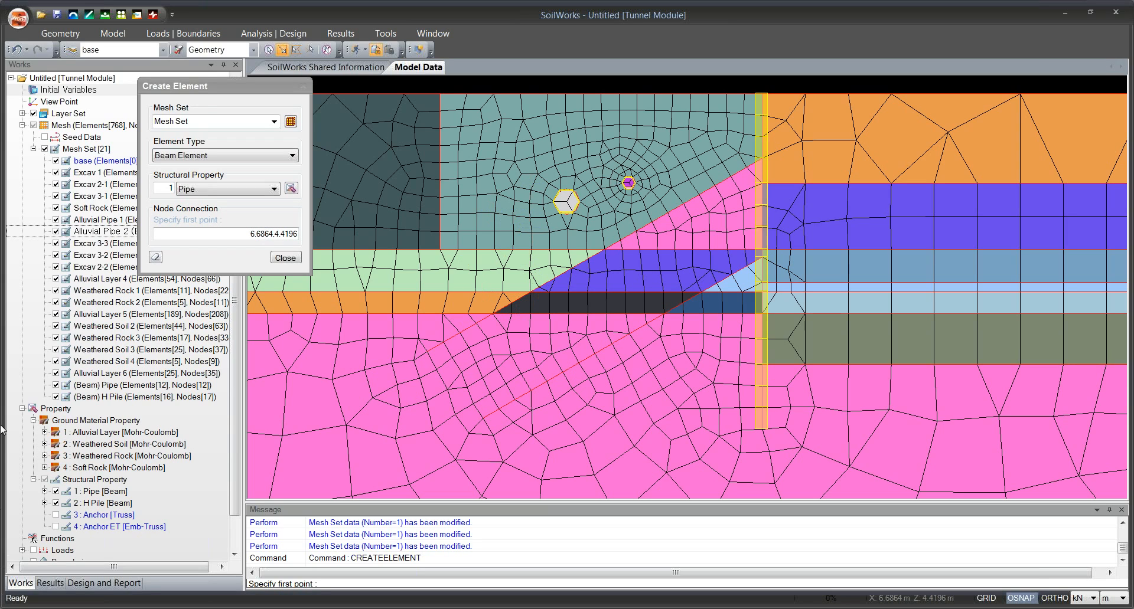
click(206, 121)
text(Le)
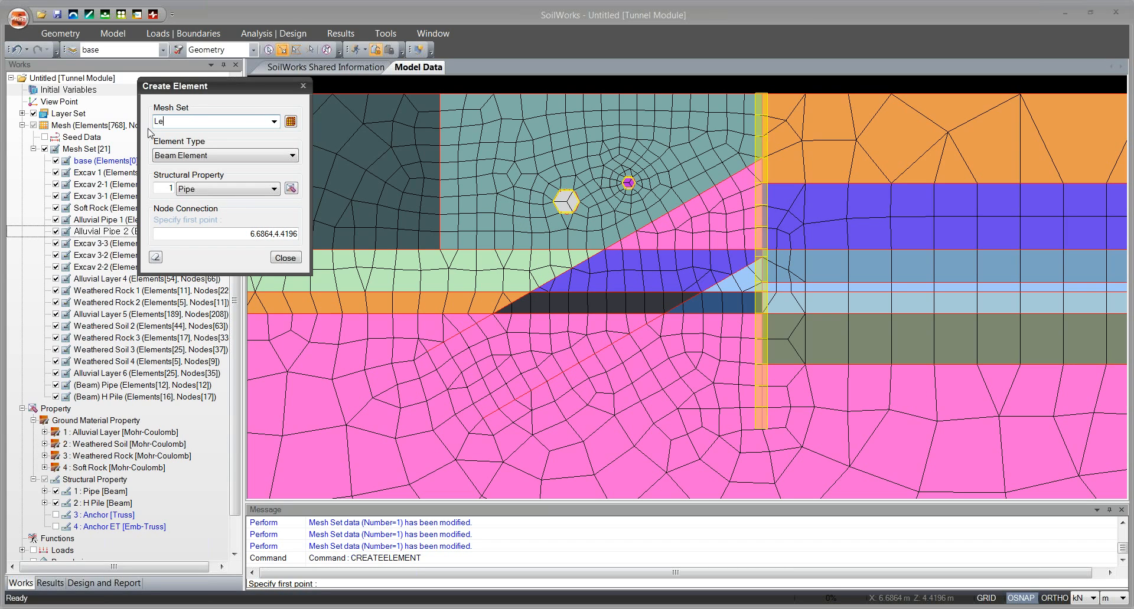
text(vel 1 Stree)
text(s Free Length)
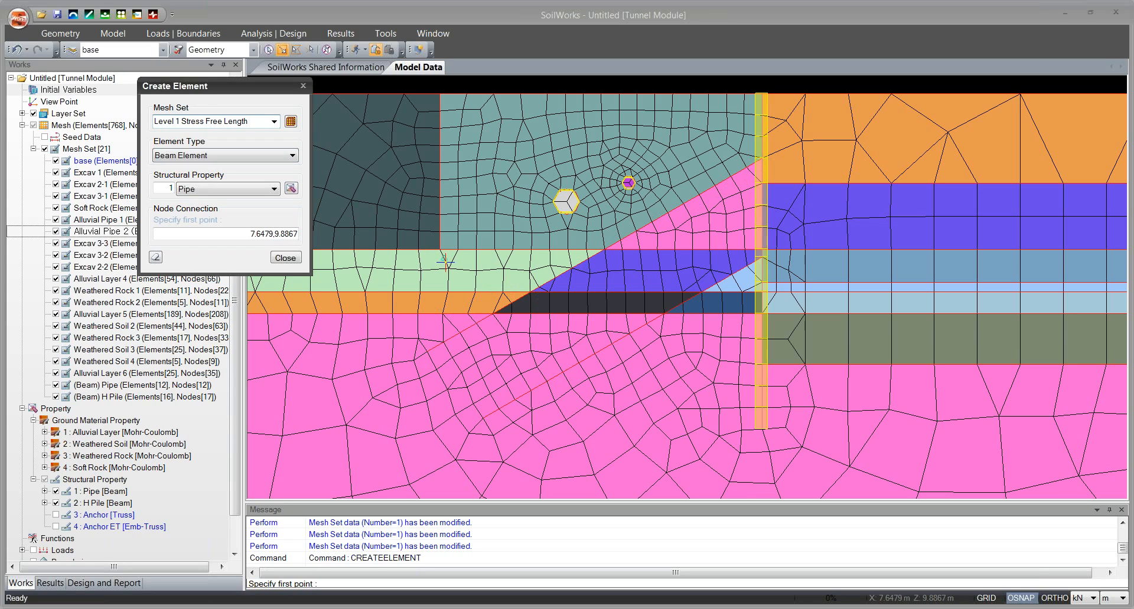
Create an Embedded Truss Element with the Anchor ET property along the upper anchor line, from its layer boundary crossing to the H pile.
click(237, 159)
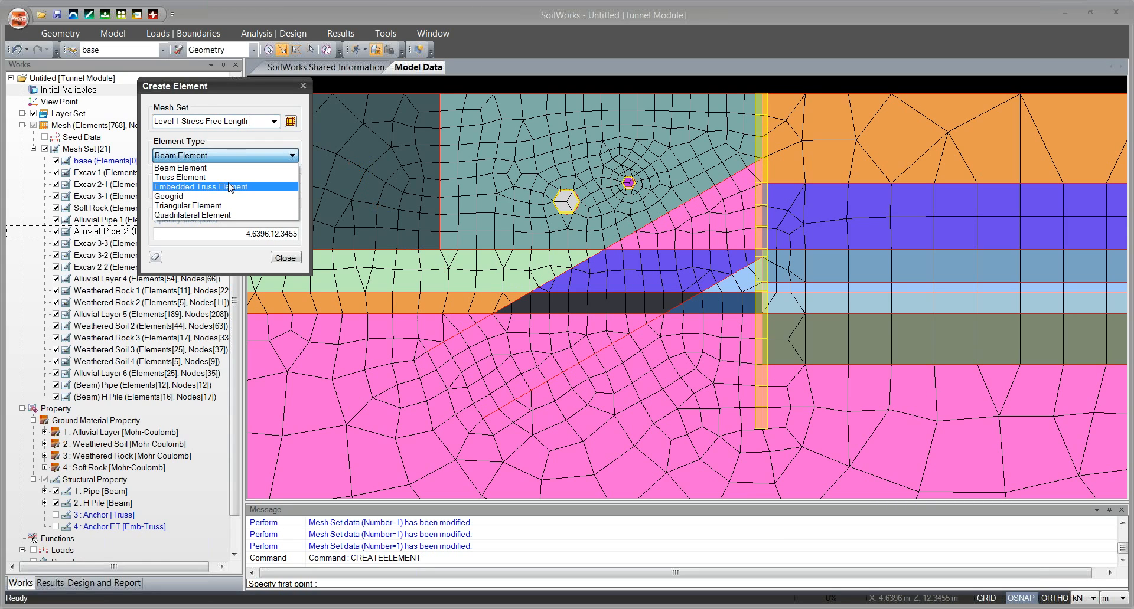
click(230, 185)
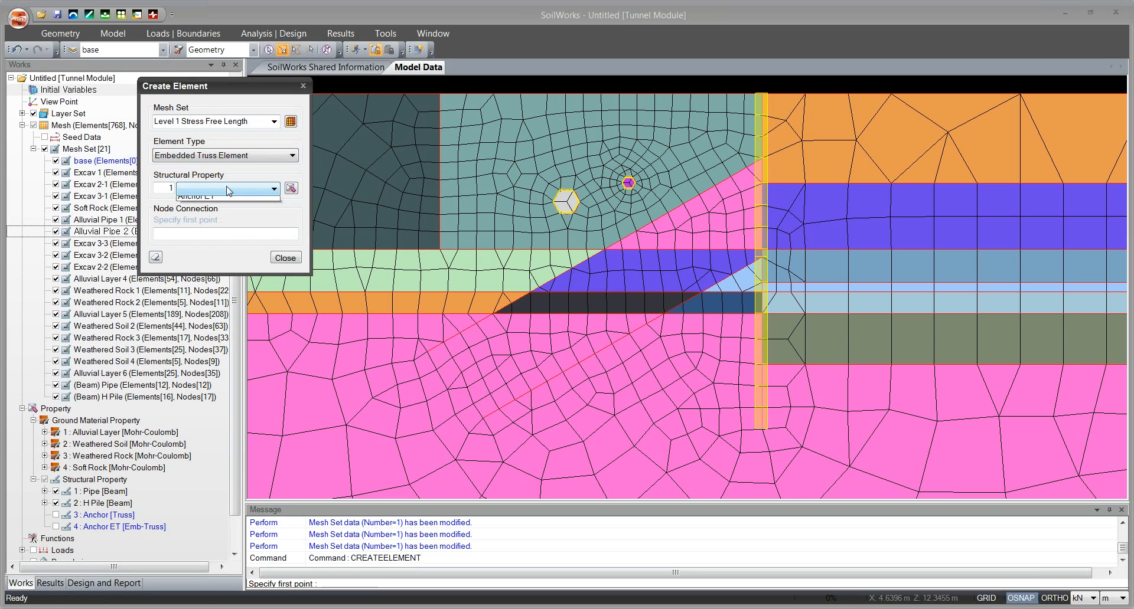
click(231, 187)
click(226, 201)
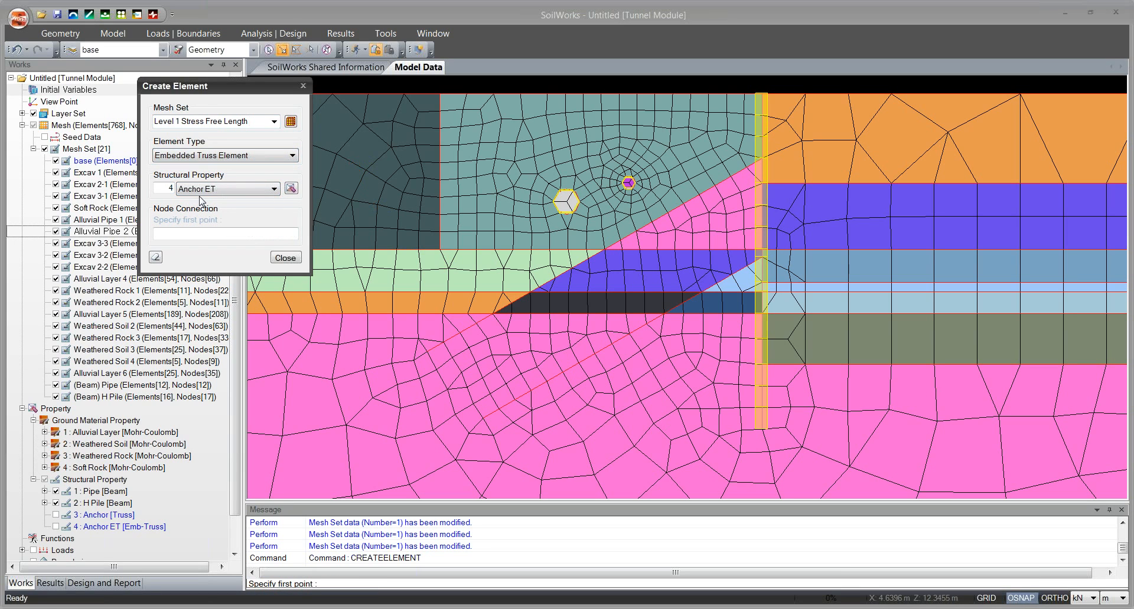
click(221, 233)
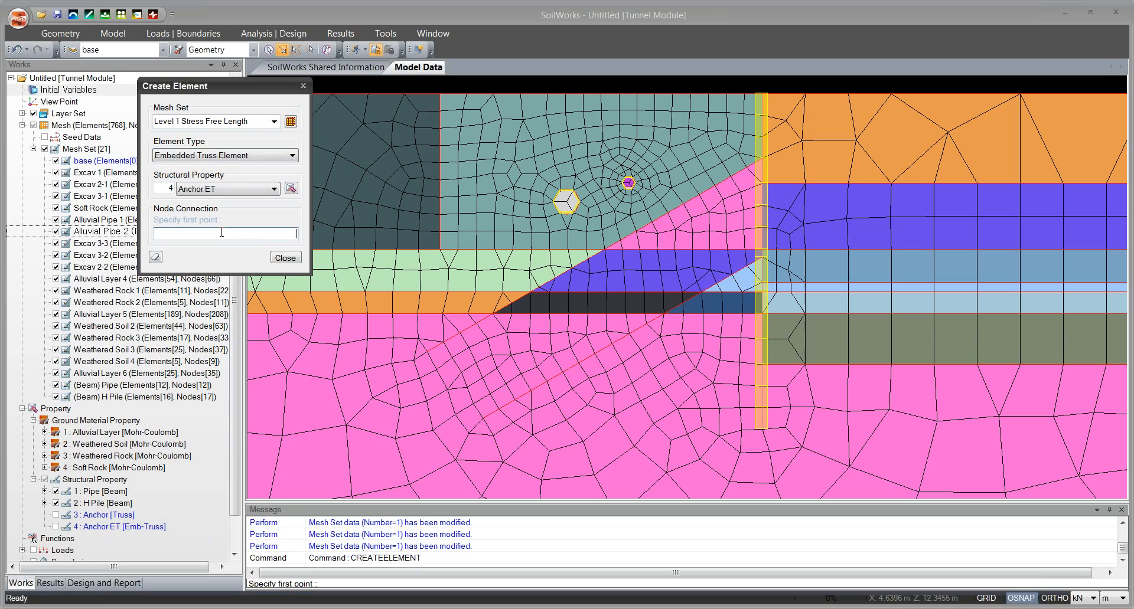
click(529, 292)
click(761, 159)
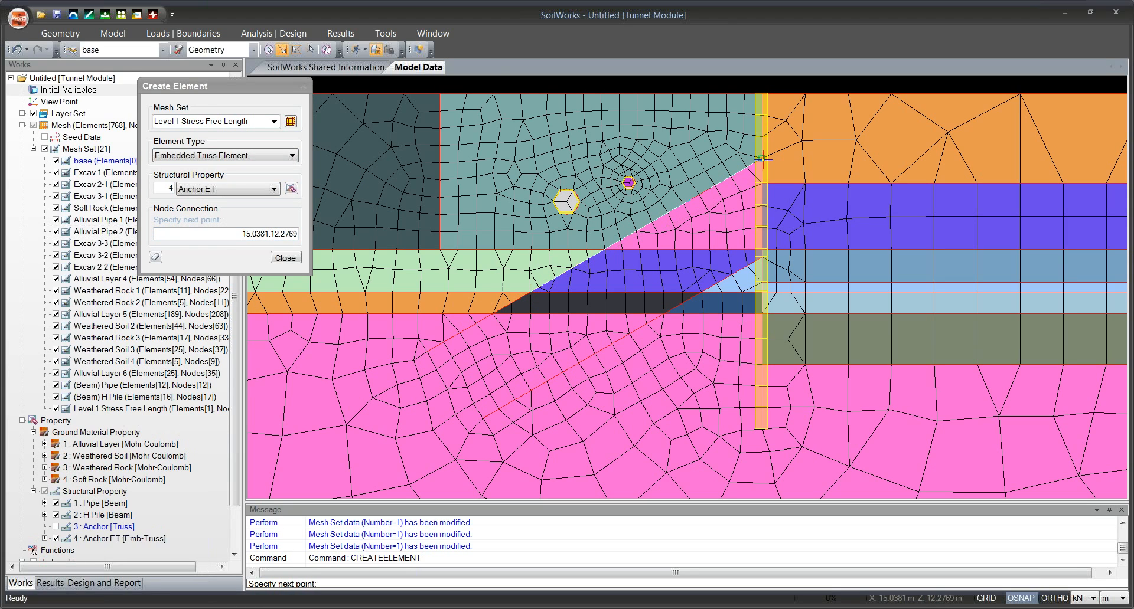
Finish the upper anchor element and name the next element's mesh set Level 2 Stress Free Length.
click(156, 258)
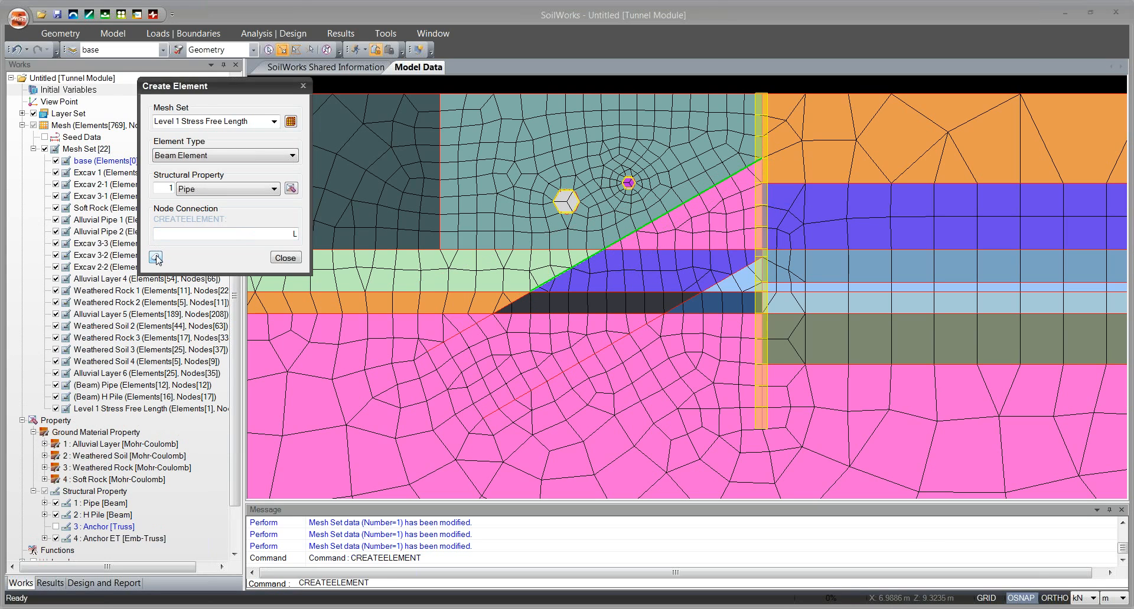
click(179, 121)
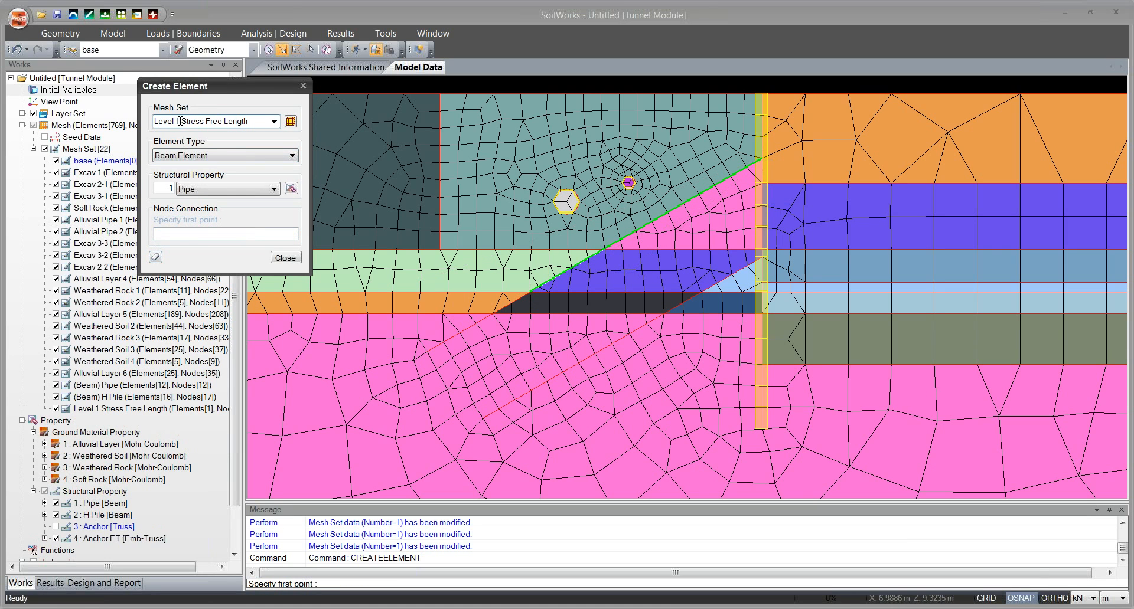
text(2)
click(702, 291)
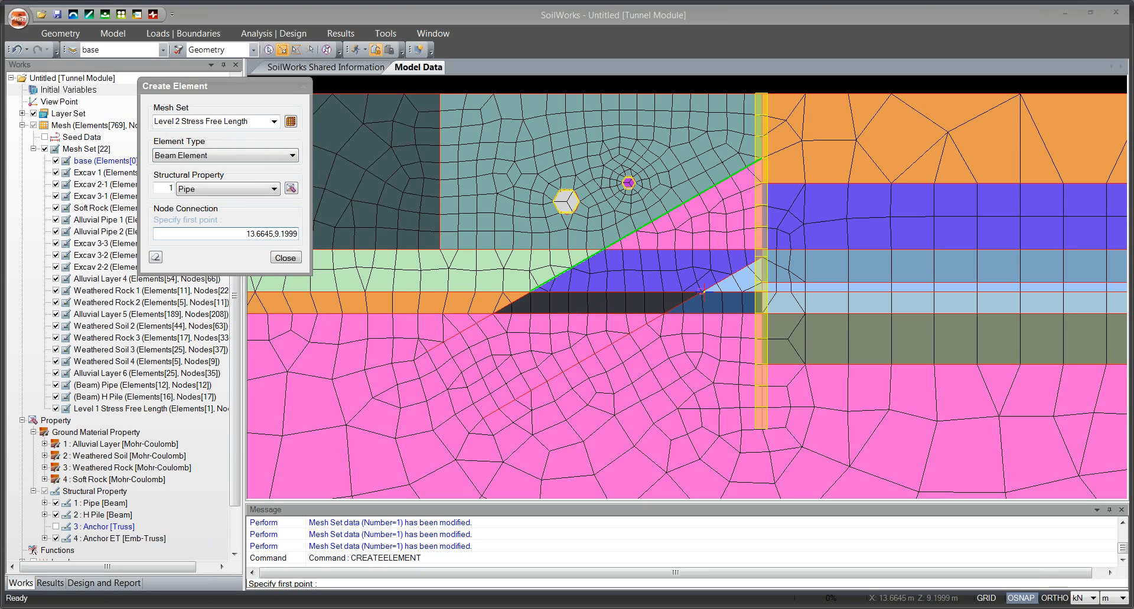
click(761, 258)
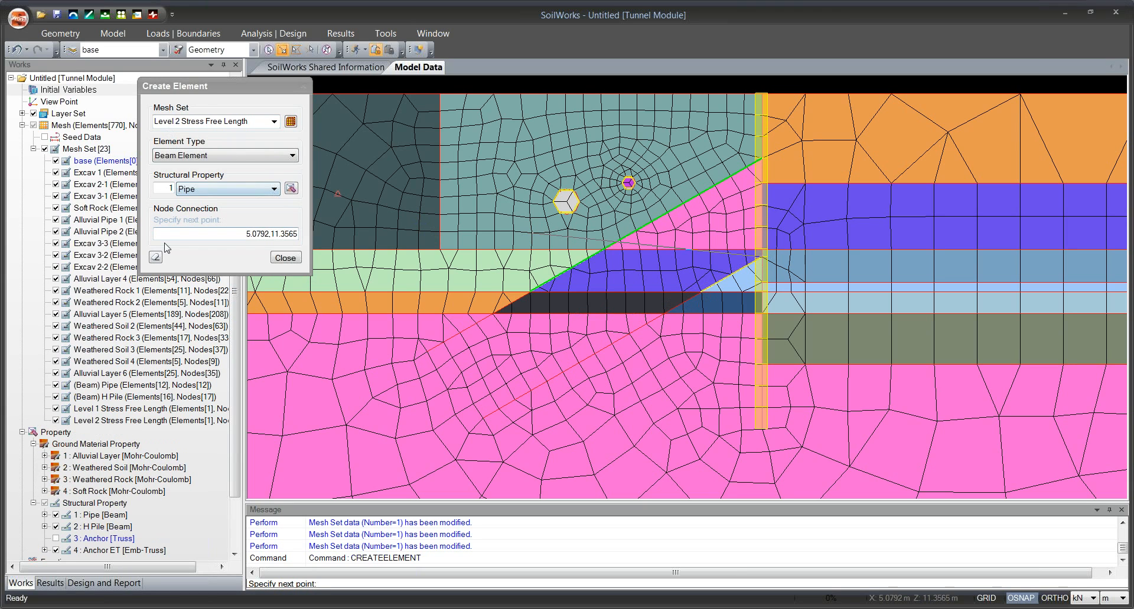
click(13, 50)
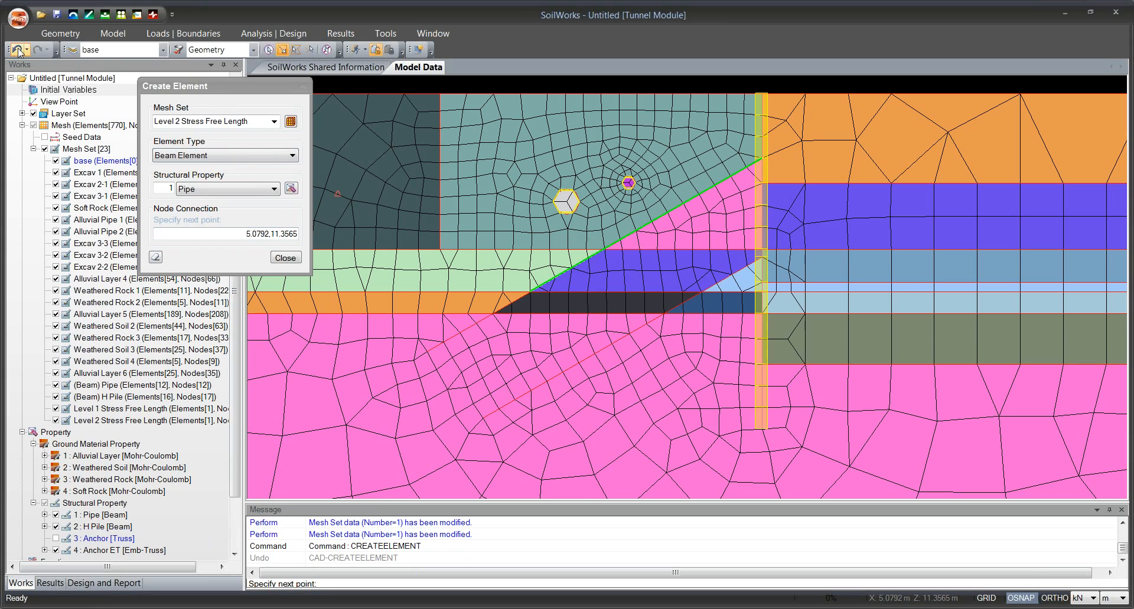
Create an Embedded Truss Element with the Anchor ET property along the lower anchor line, from its layer boundary crossing to the H pile.
click(235, 155)
click(228, 176)
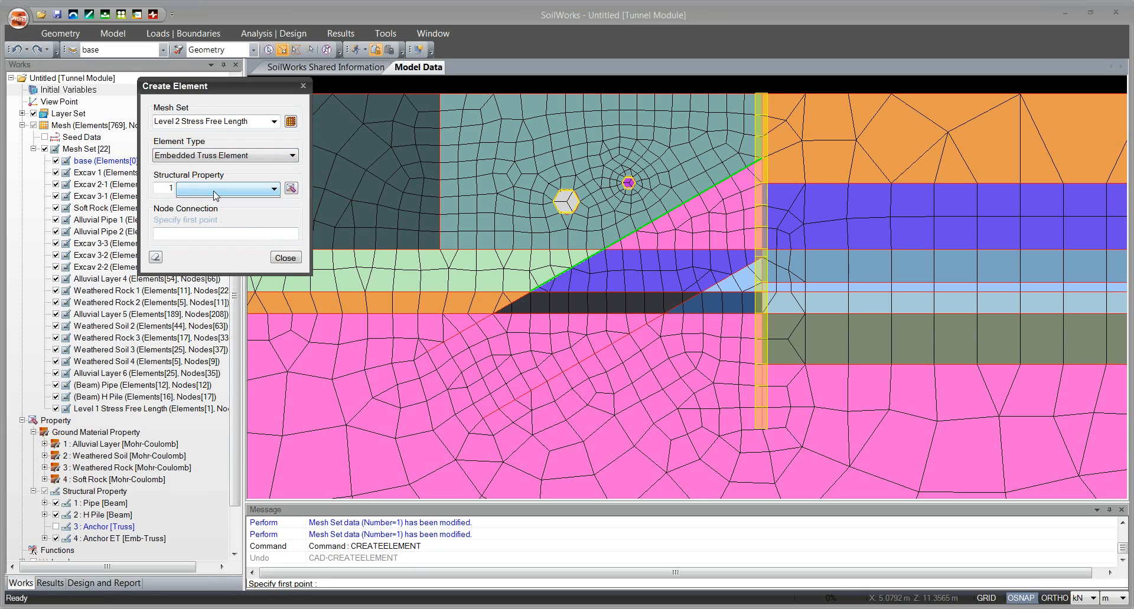
click(216, 190)
click(225, 202)
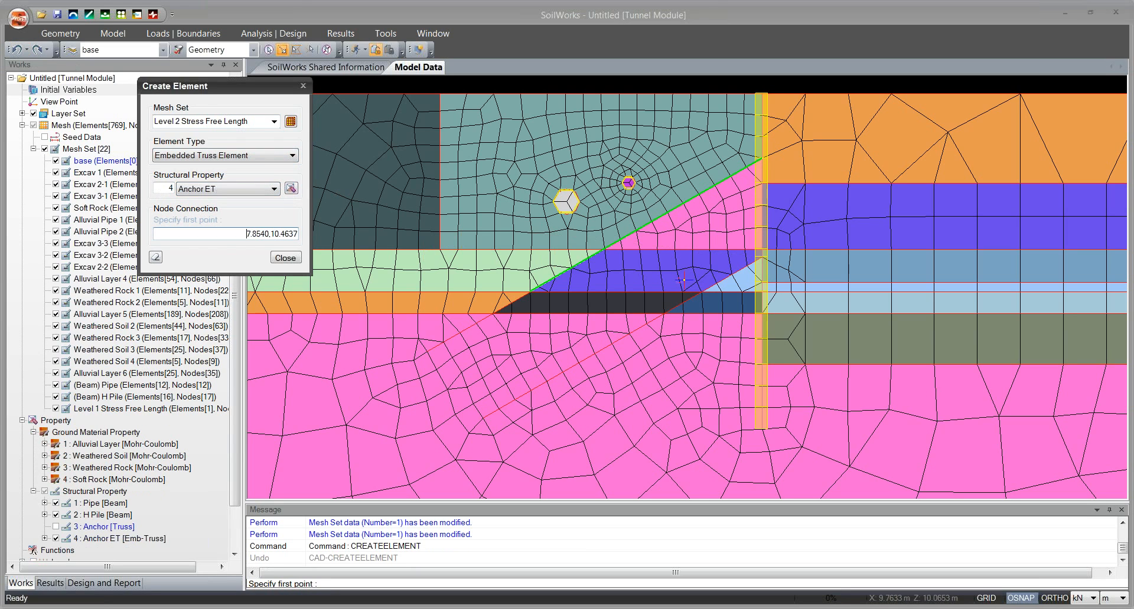
click(701, 292)
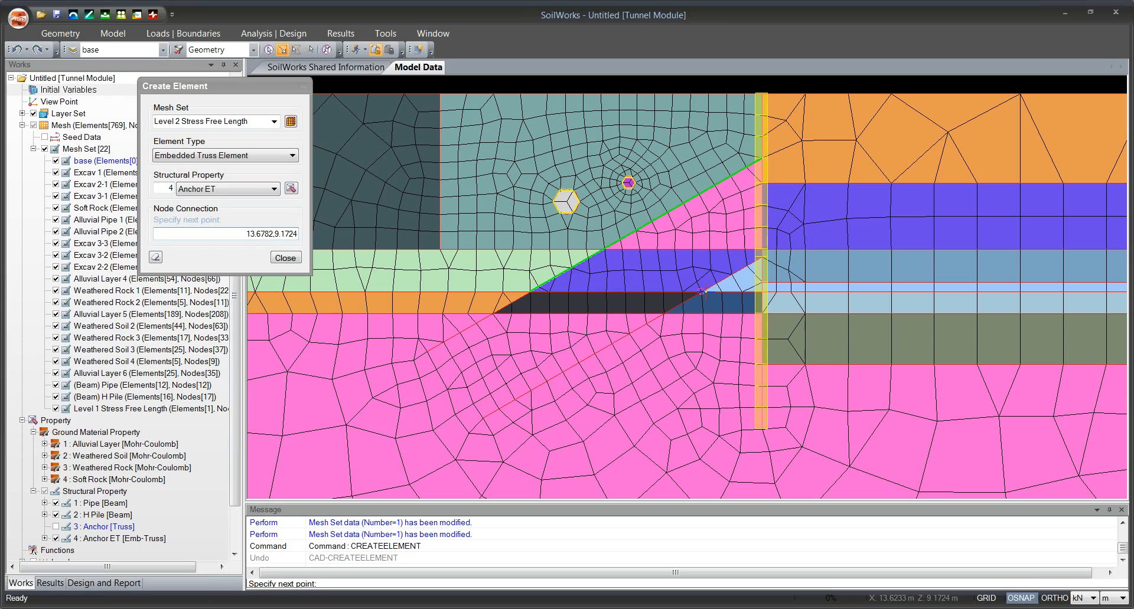
click(760, 257)
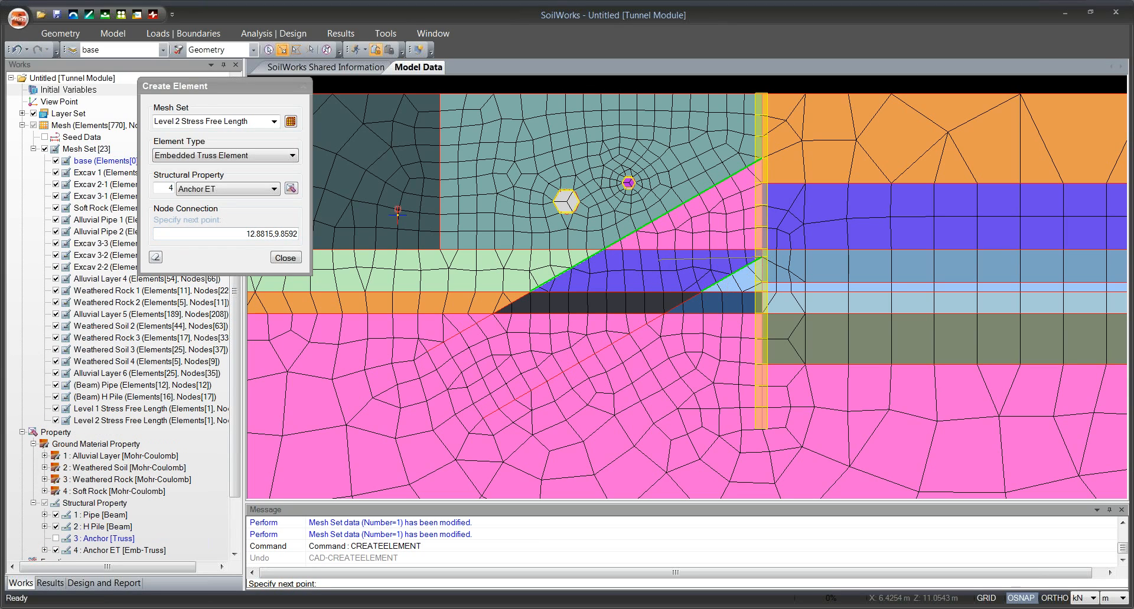
click(156, 259)
Set up the next element in a mesh set named Level 1 Anchored Length, as a Truss Element with the Anchor property.
drag(217, 89, 222, 89)
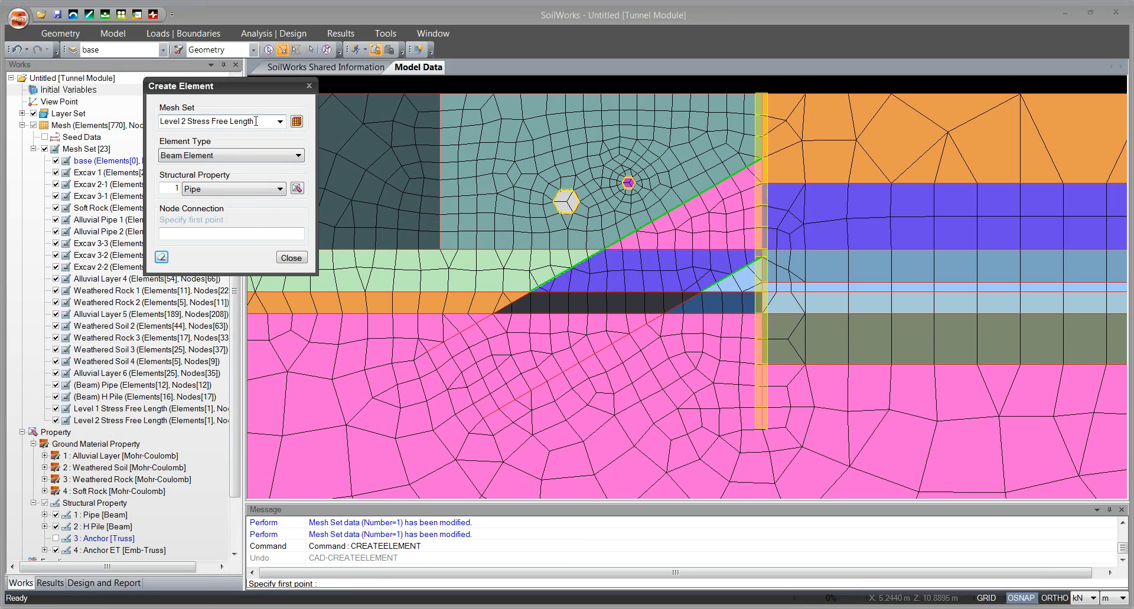
drag(261, 122, 159, 141)
text(Level 1 Anchored Len)
click(224, 155)
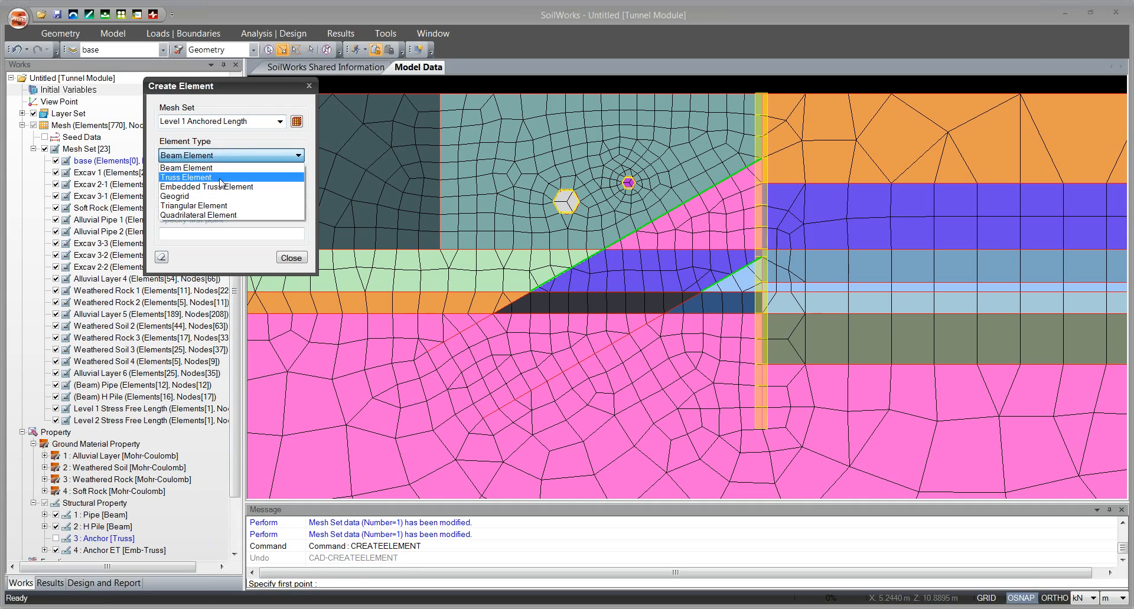
click(220, 177)
click(217, 188)
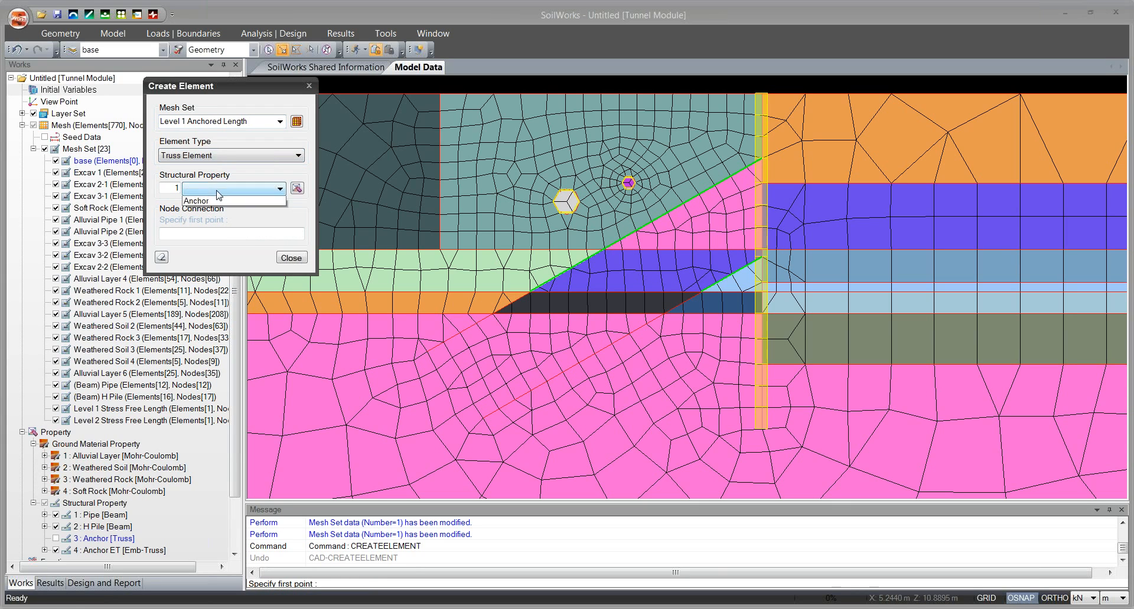
click(216, 202)
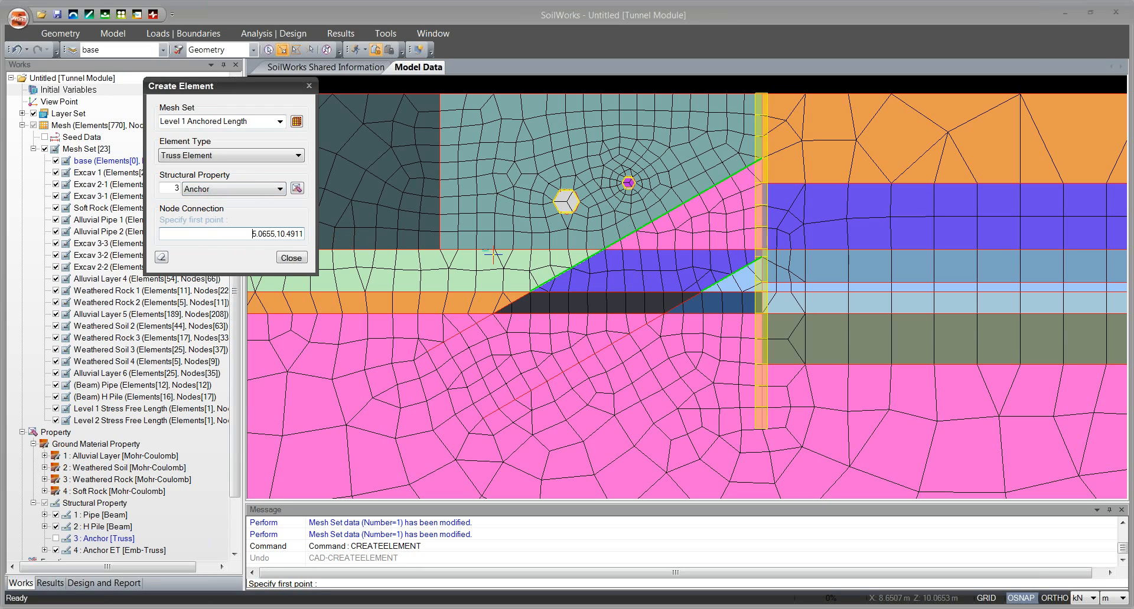
Create the Level 1 truss element along the upper anchor line, from its lower end to the start of the stress free length.
click(412, 360)
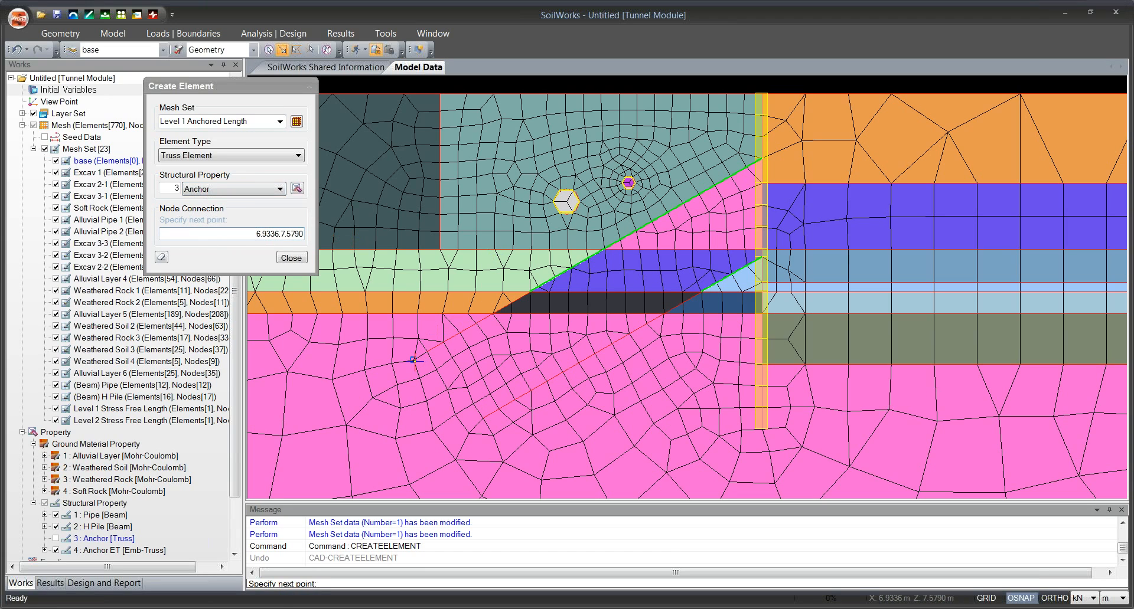
click(531, 291)
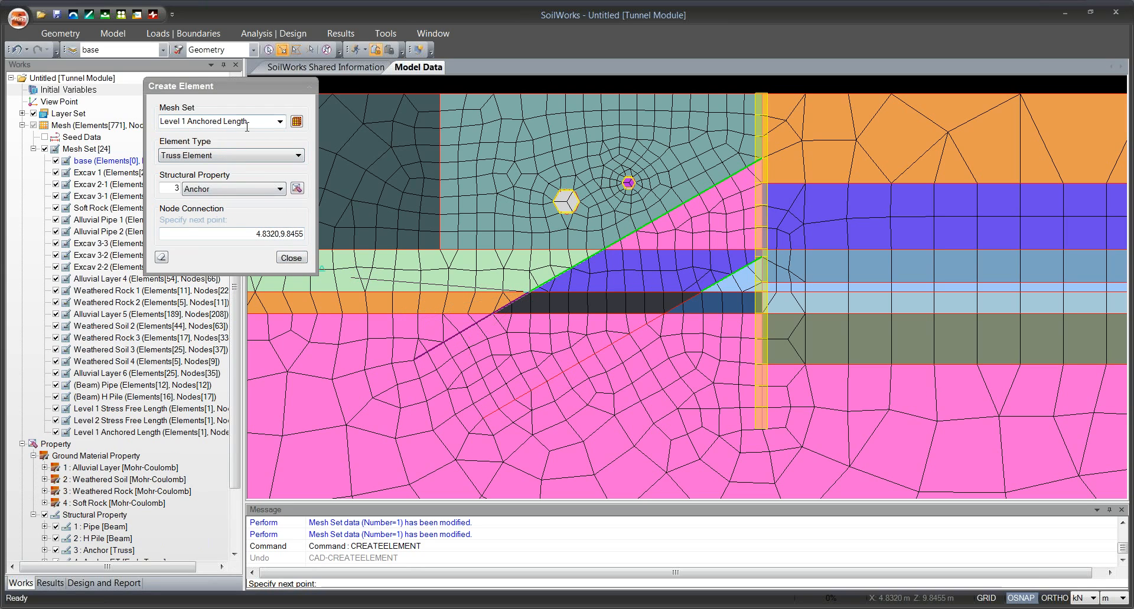
click(162, 258)
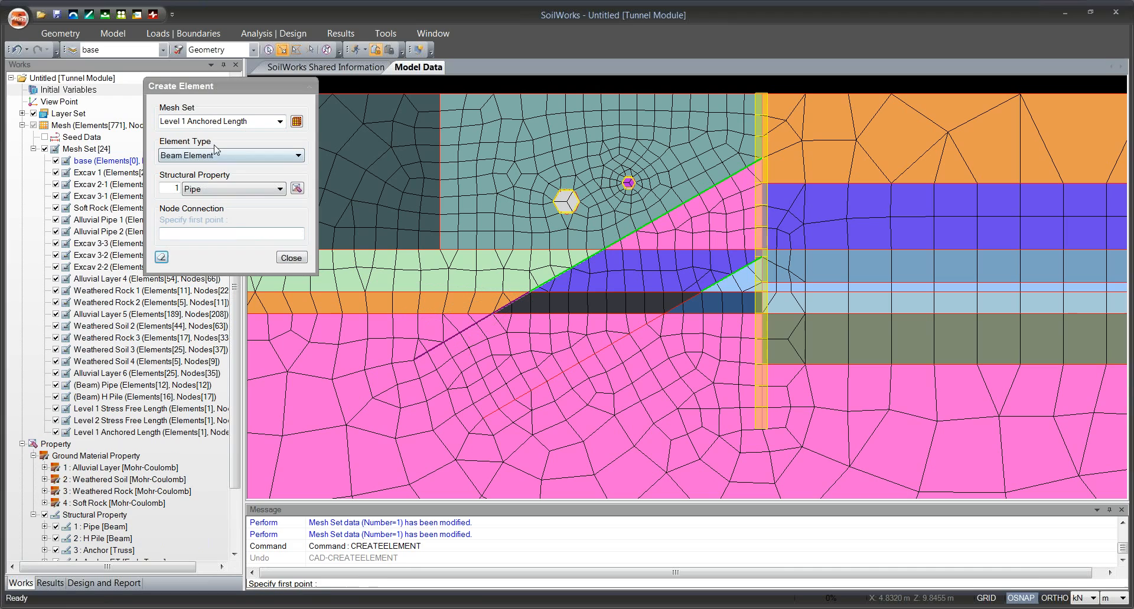
Set up the next element in a mesh set named Level 2 Anchored Length, as a Truss Element with the Anchor property.
click(184, 123)
key(BackSpace)
text(2)
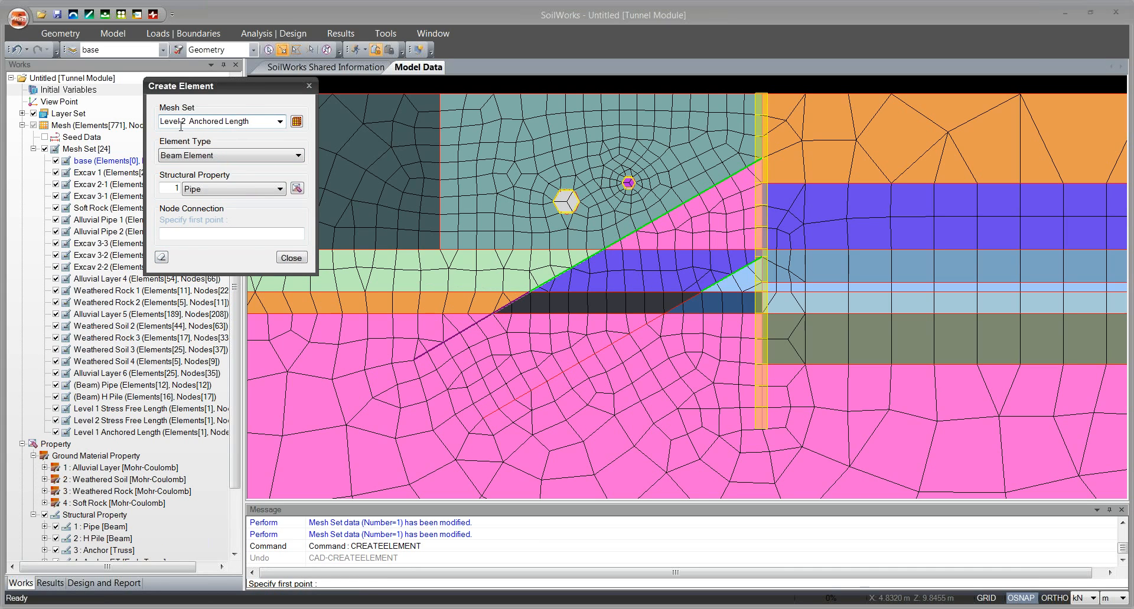
click(203, 189)
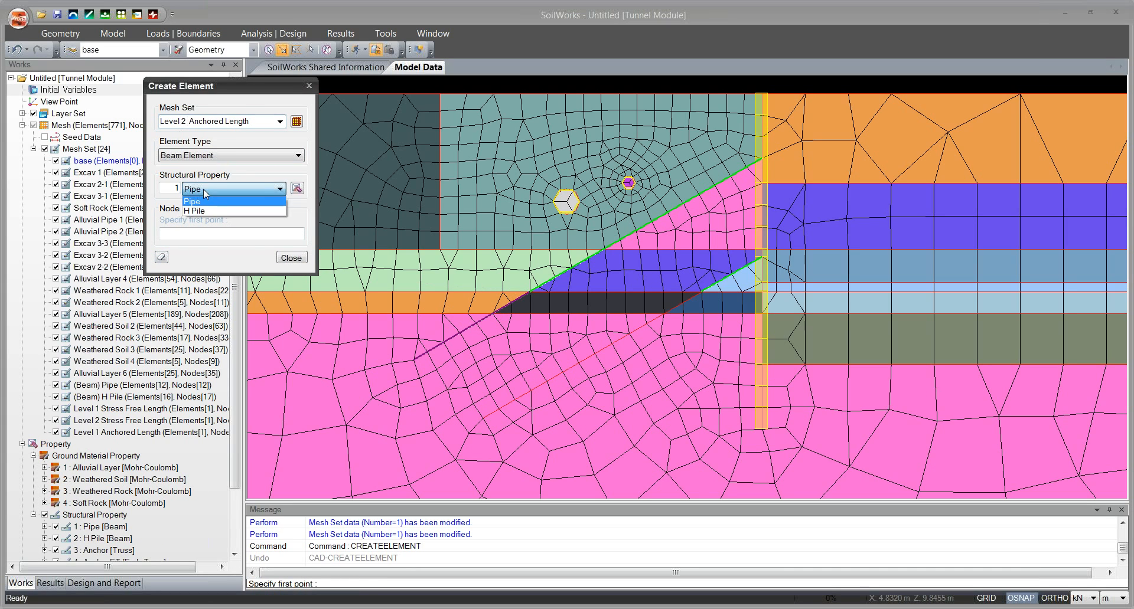
click(203, 189)
click(222, 155)
click(220, 174)
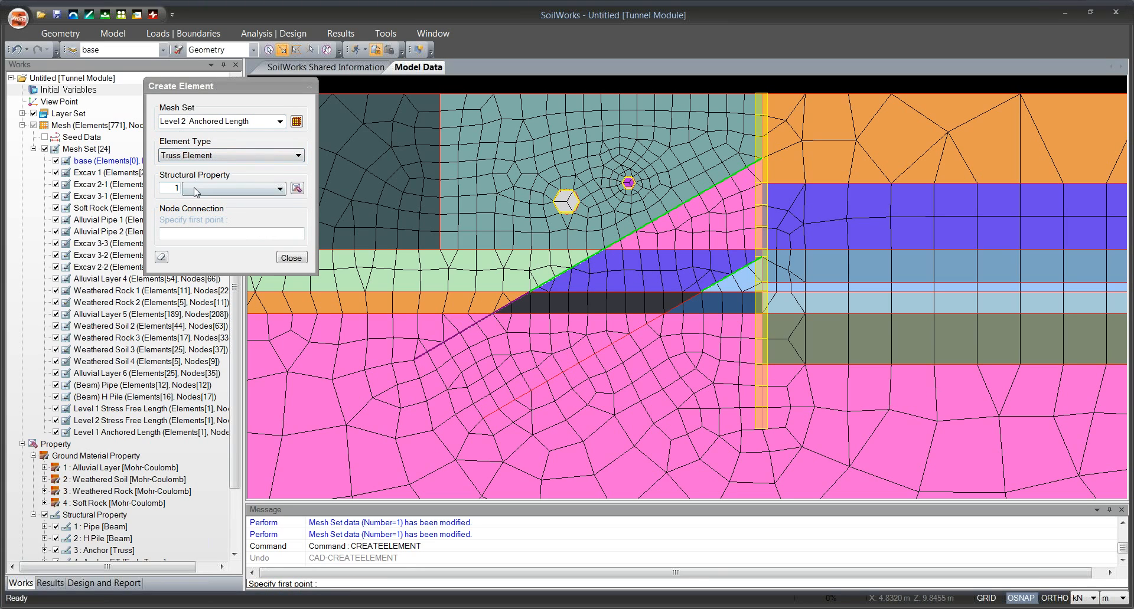
click(196, 190)
click(227, 200)
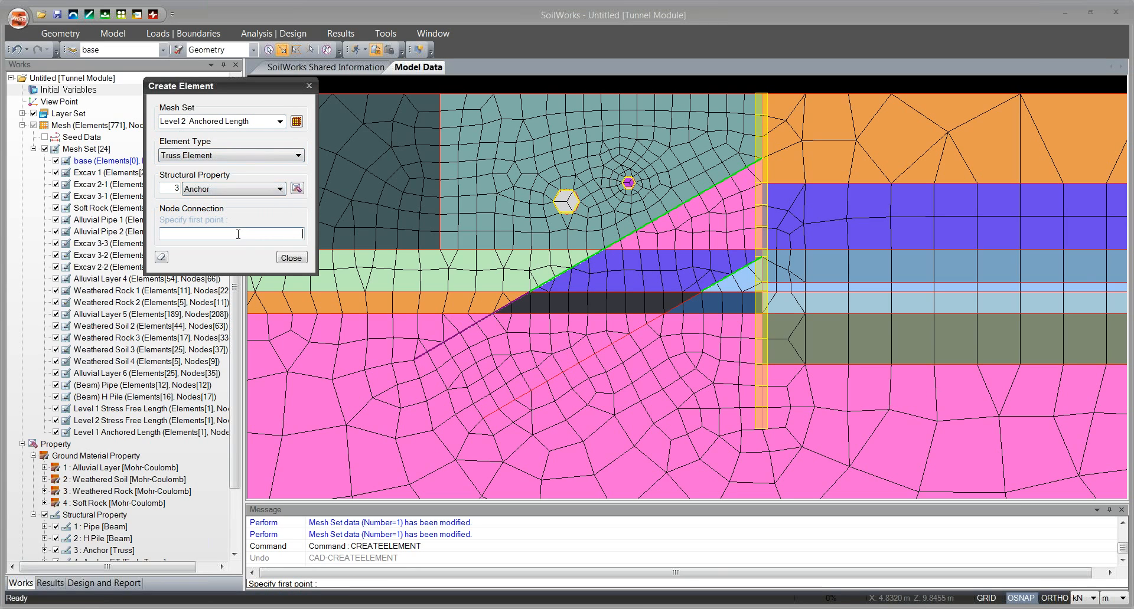
Create the Level 2 truss element from the lower anchor line's bottom end to its stress free length, and finish element creation.
click(482, 418)
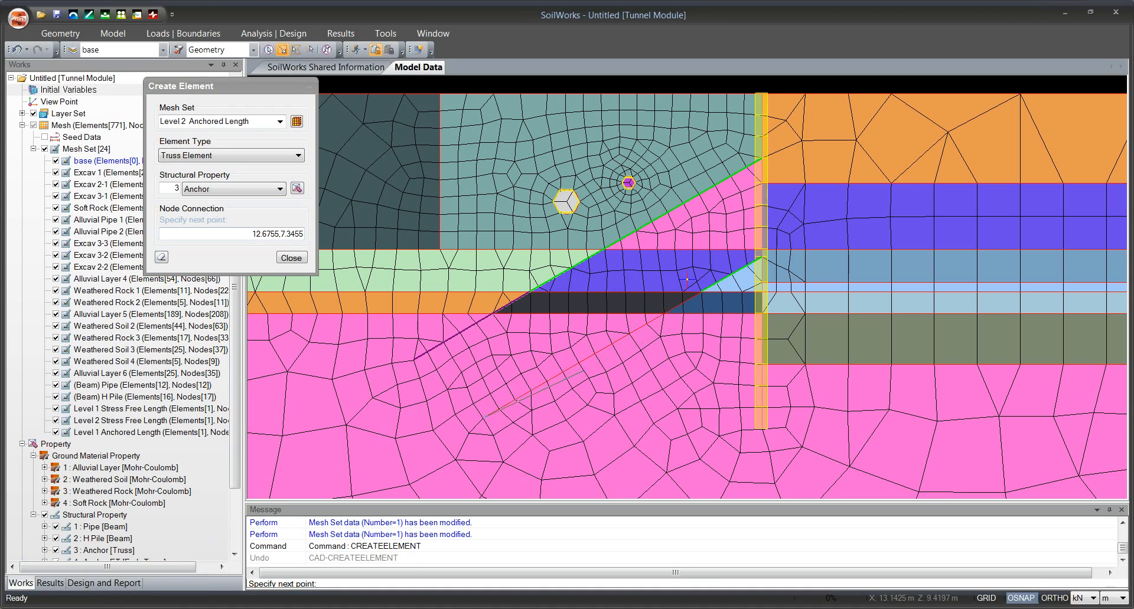
click(701, 291)
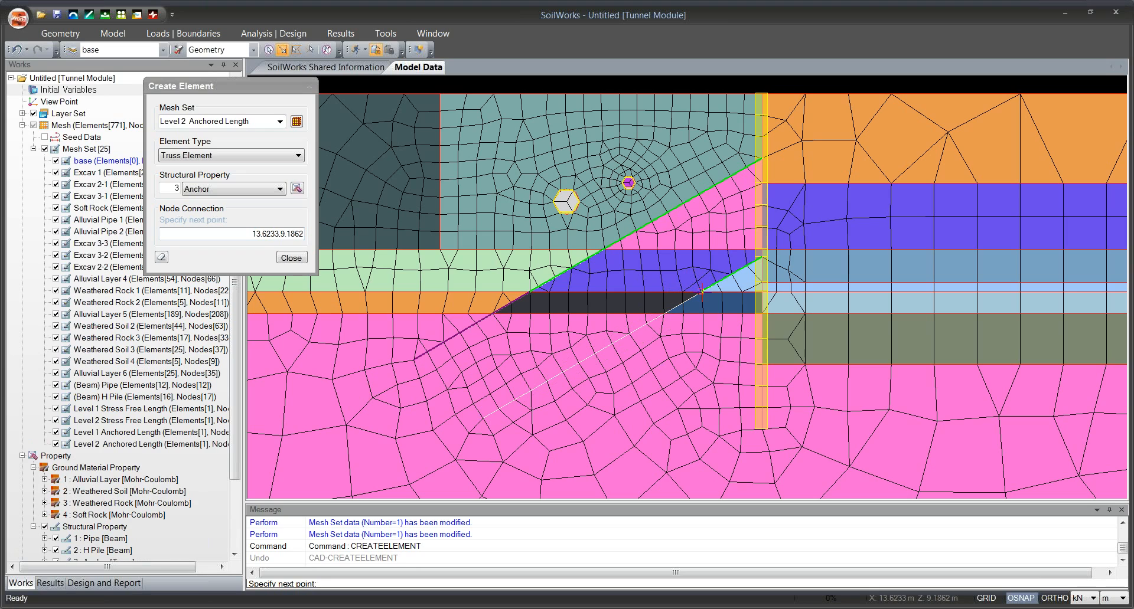
click(291, 258)
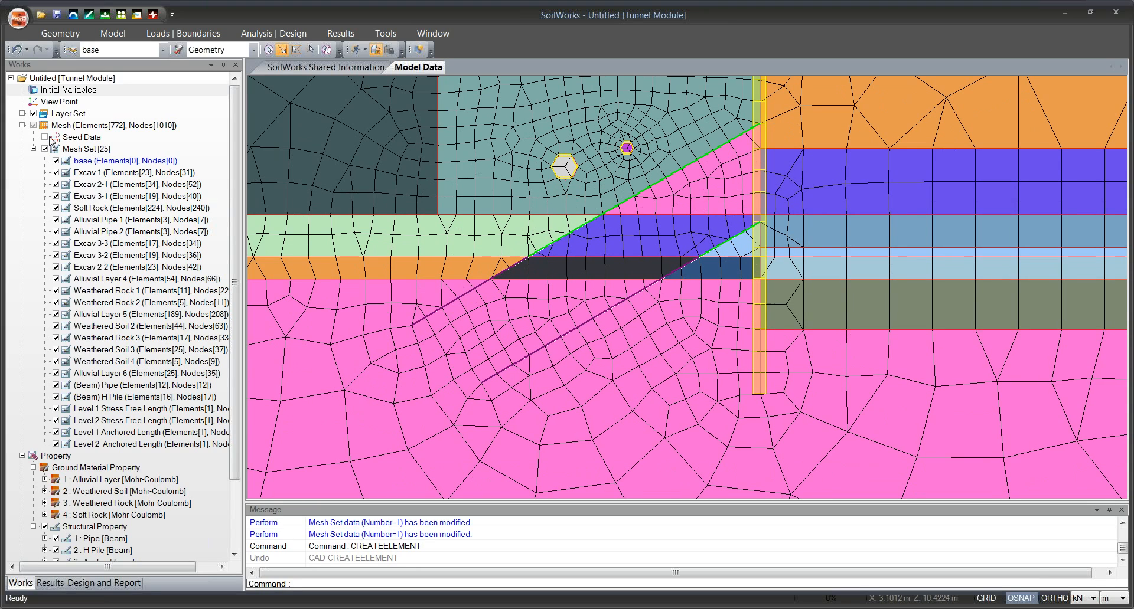
Hide the layer geometry and all mesh sets except the Level 1 and Level 2 Stress Free Length and Anchored Length sets.
click(34, 114)
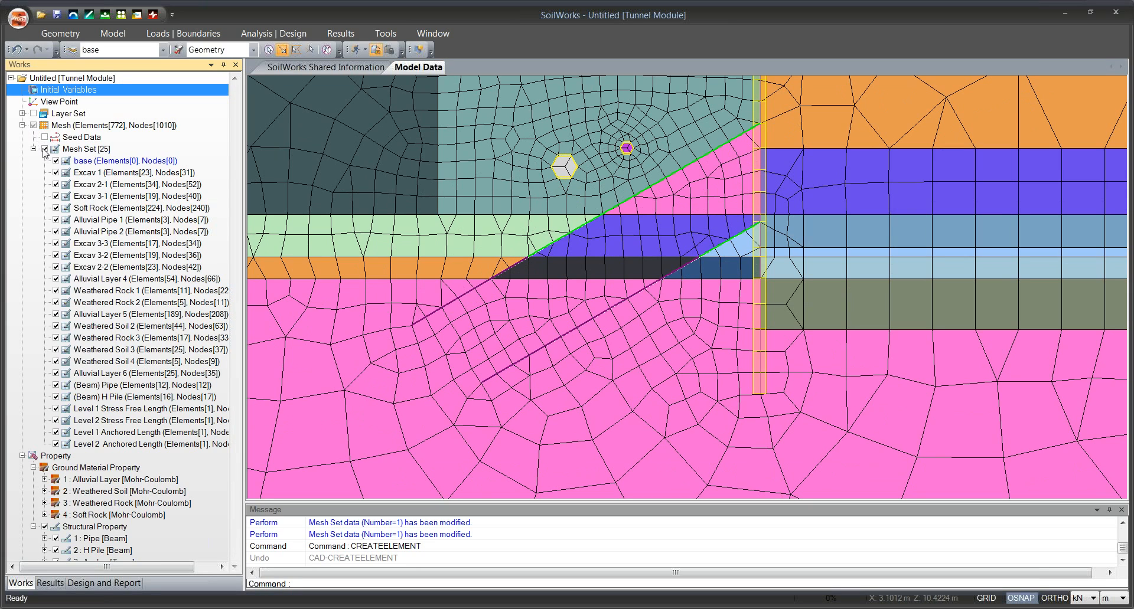
click(44, 149)
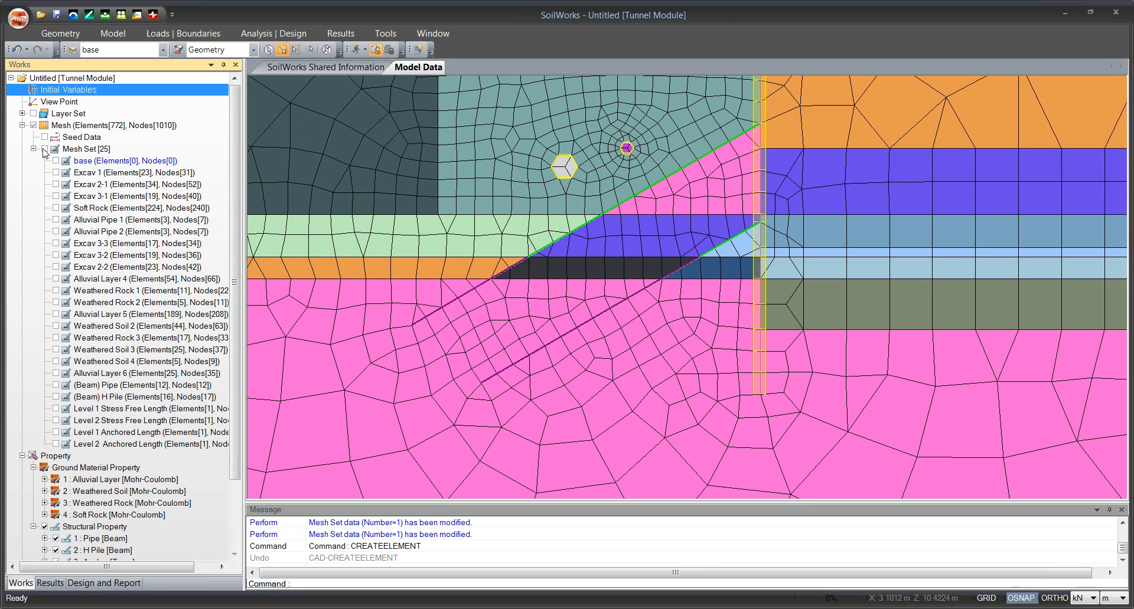
click(55, 409)
click(55, 420)
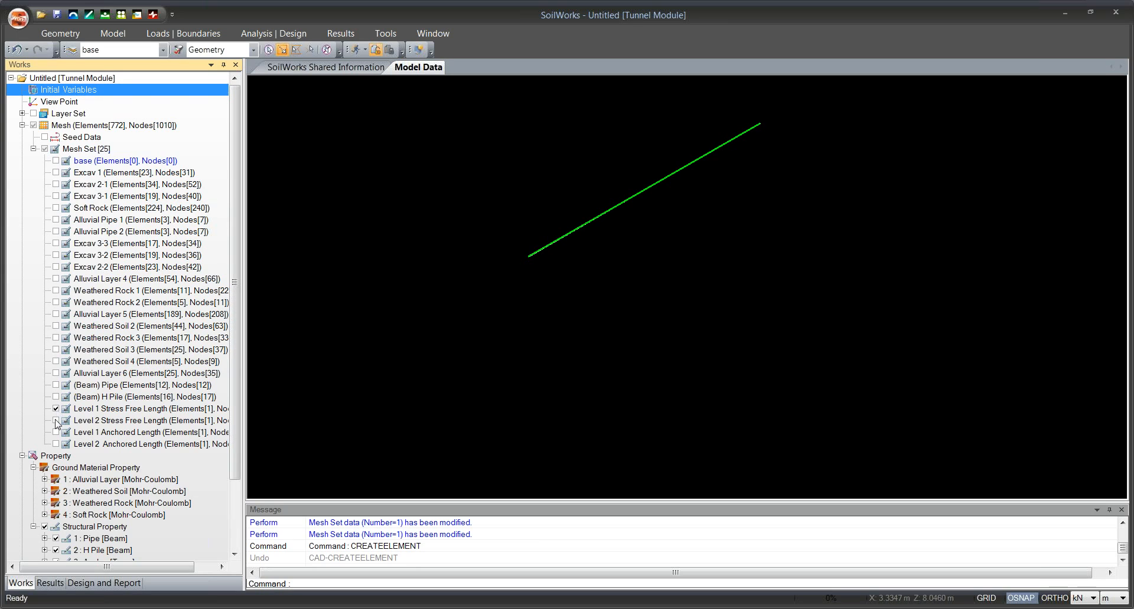
click(55, 433)
click(55, 444)
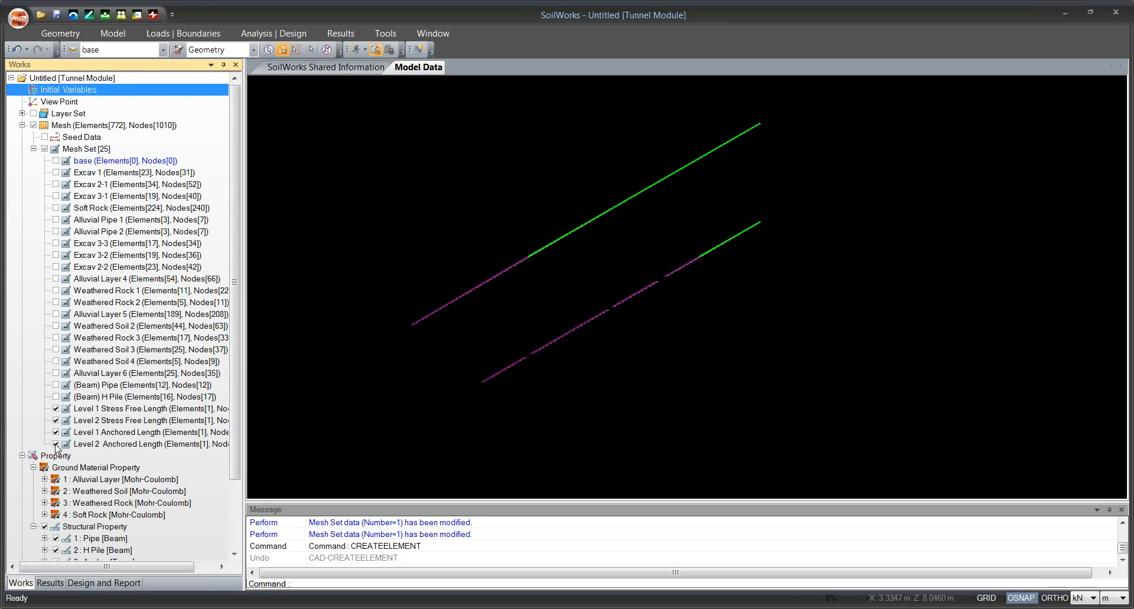
Show the layer geometry again together with the four anchor mesh sets to check the anchors against the soil layers.
click(33, 113)
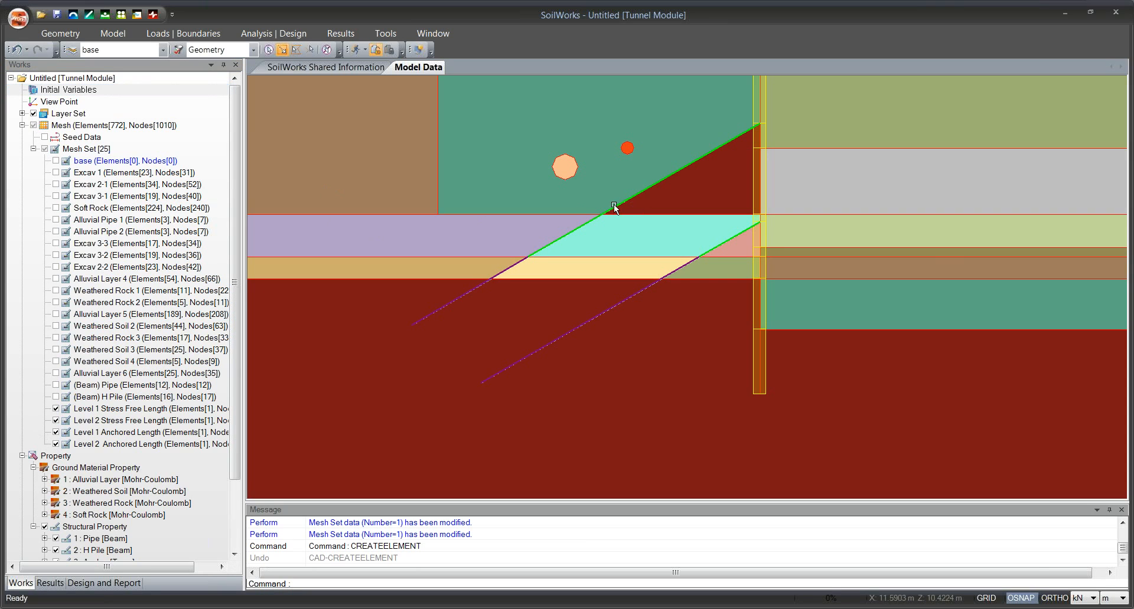
drag(653, 215, 646, 237)
scroll(645, 237, down, 1)
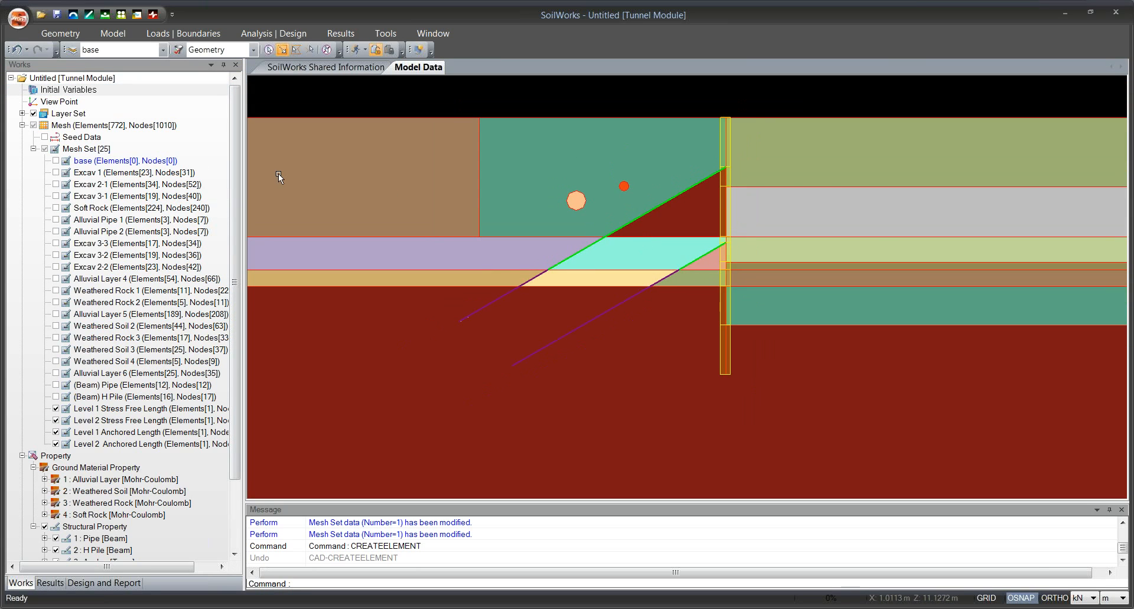
click(673, 197)
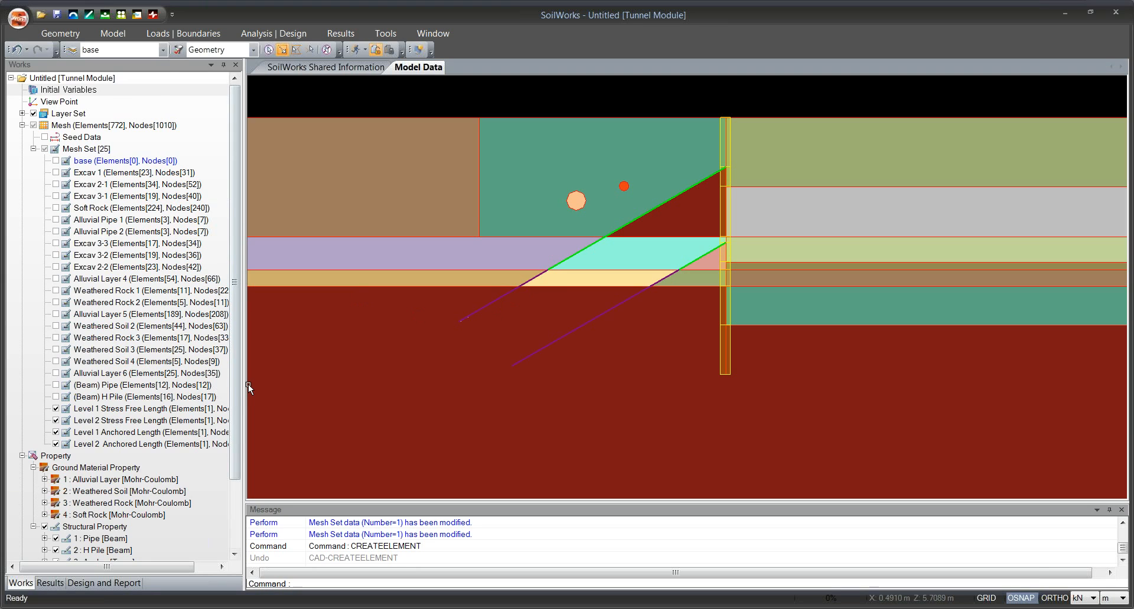
Show all mesh sets again so the complete meshed model is displayed.
drag(235, 392, 235, 460)
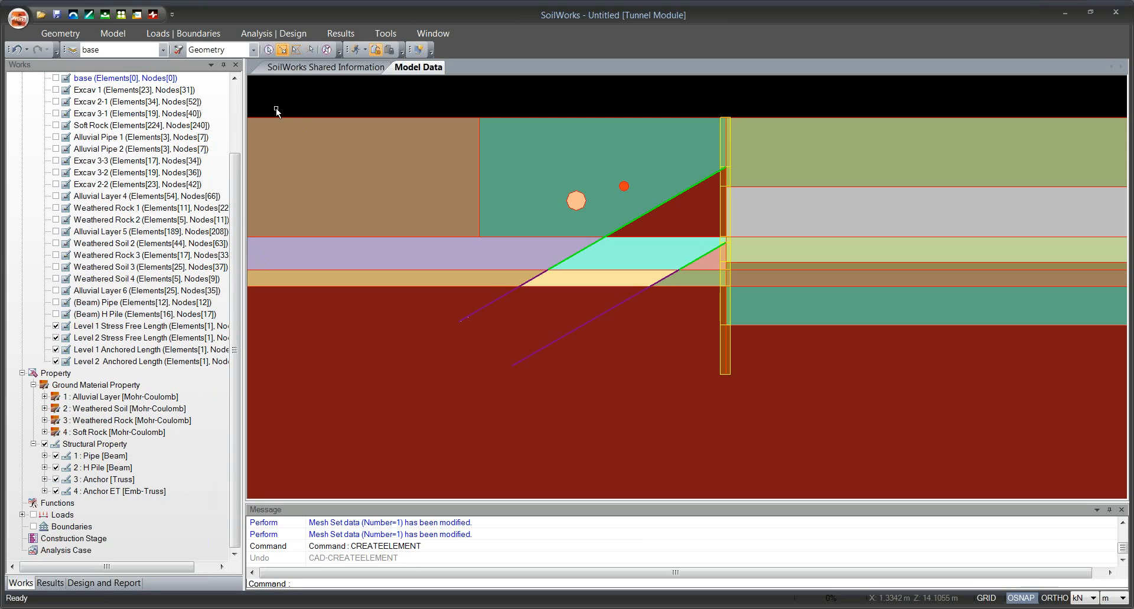
scroll(239, 205, up, 3)
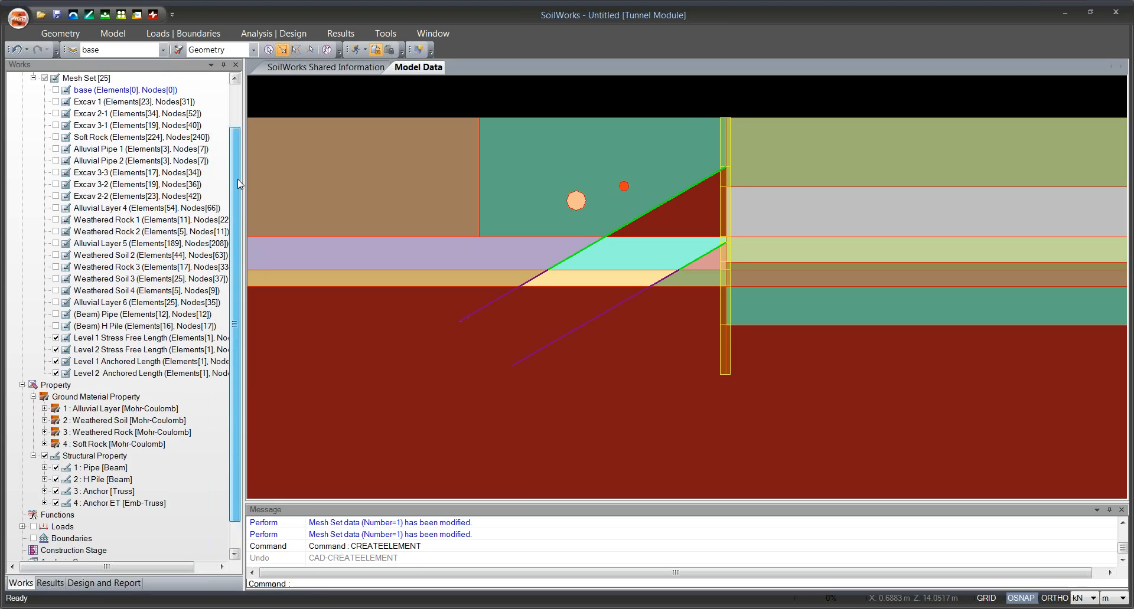
click(45, 149)
drag(668, 265, 567, 284)
scroll(653, 219, down, 3)
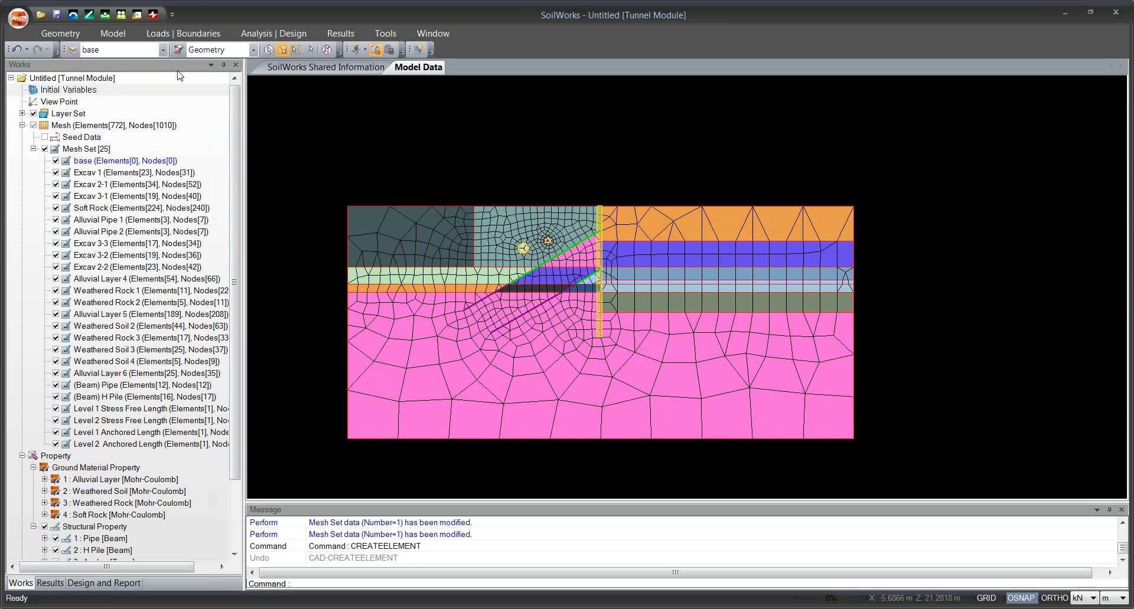
Start creating interface elements with the Create from Truss/Beam Elements method.
click(123, 35)
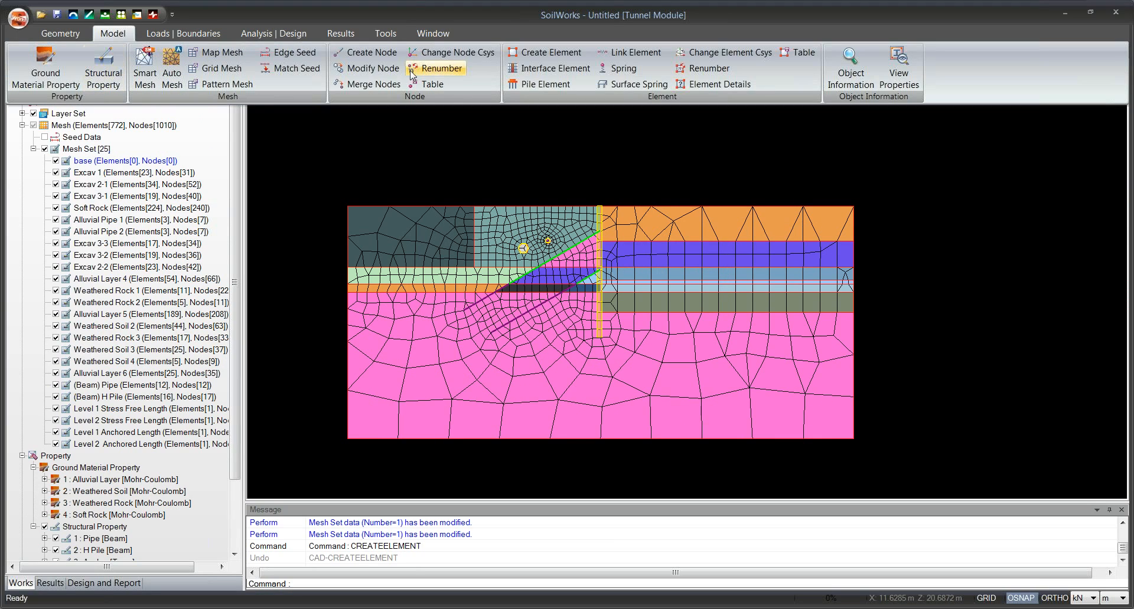
click(543, 70)
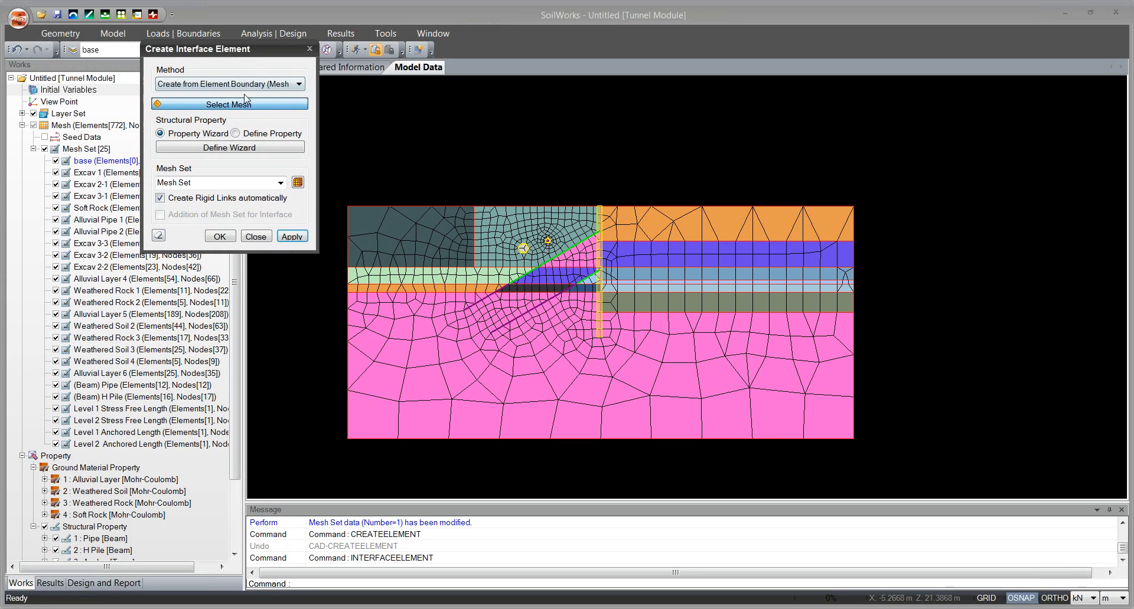
click(245, 84)
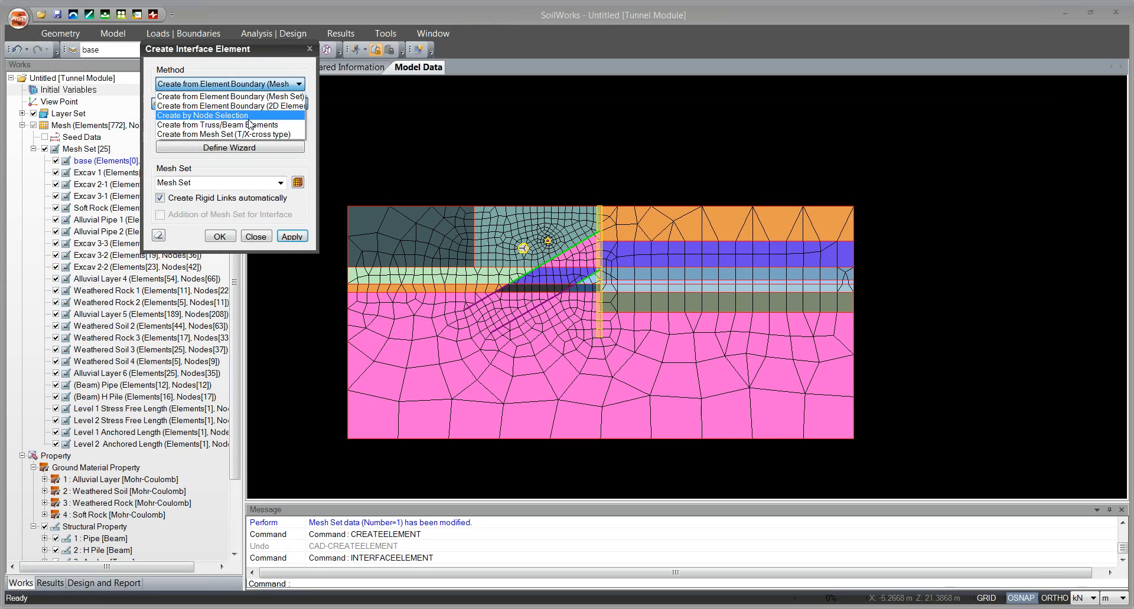
click(201, 125)
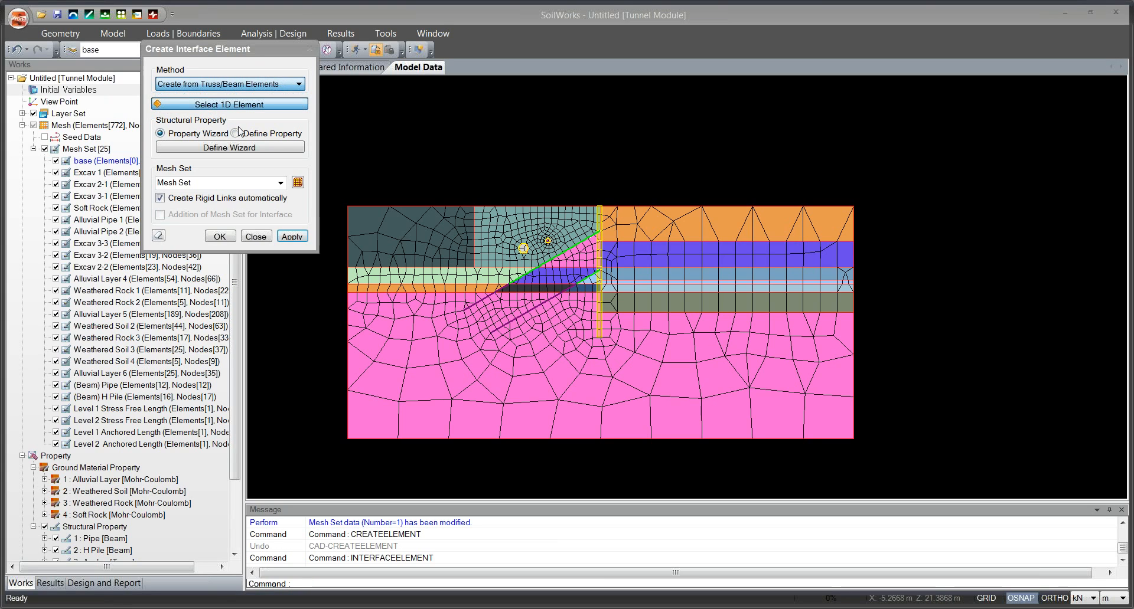
drag(255, 56, 275, 73)
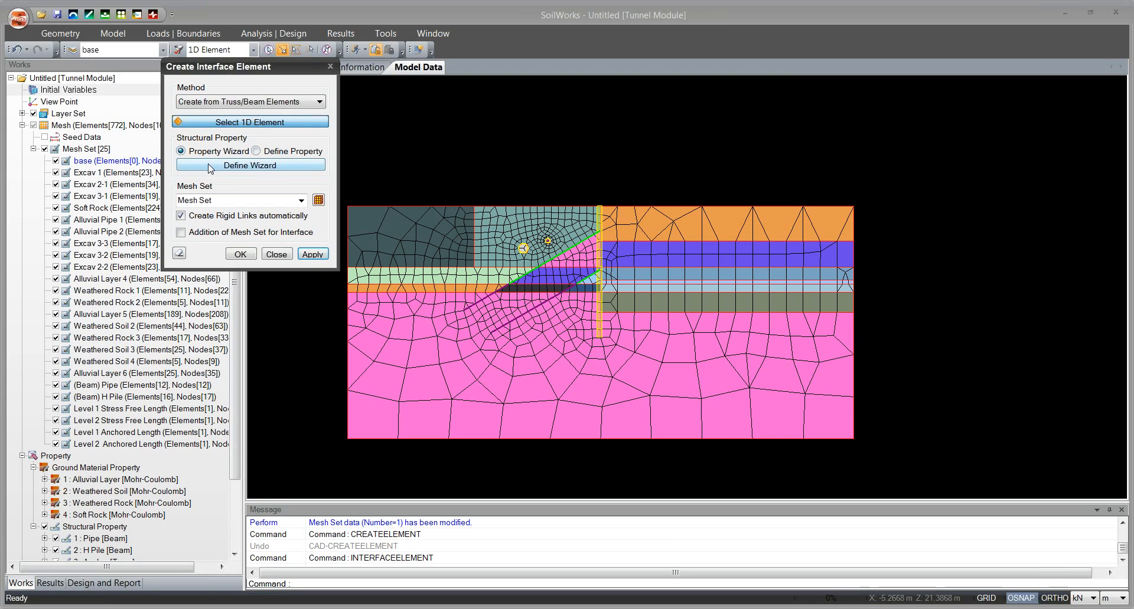
click(287, 154)
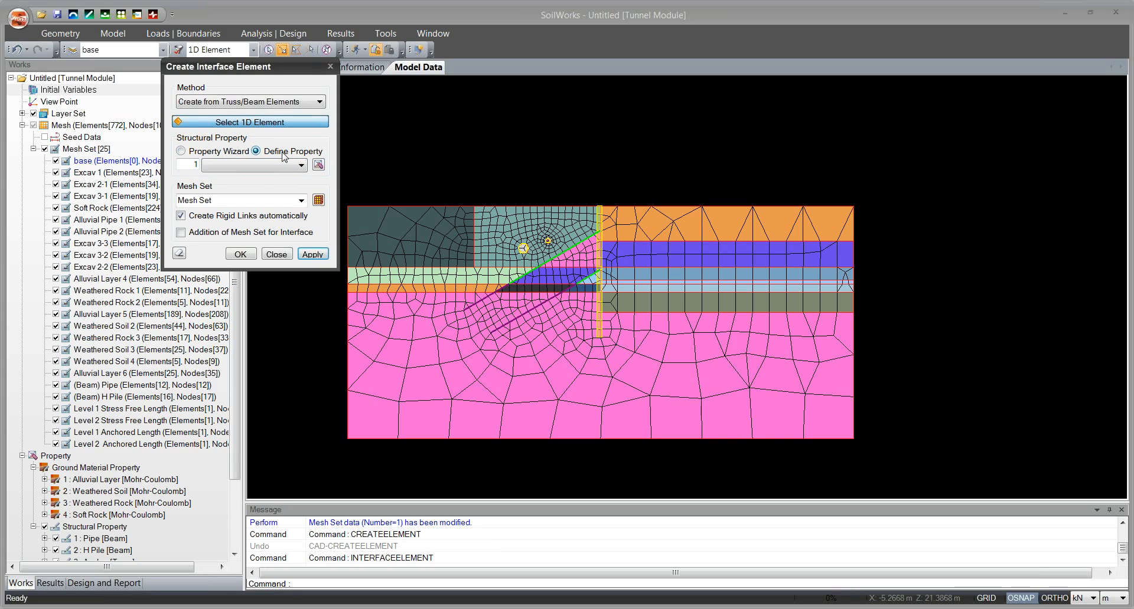
click(318, 165)
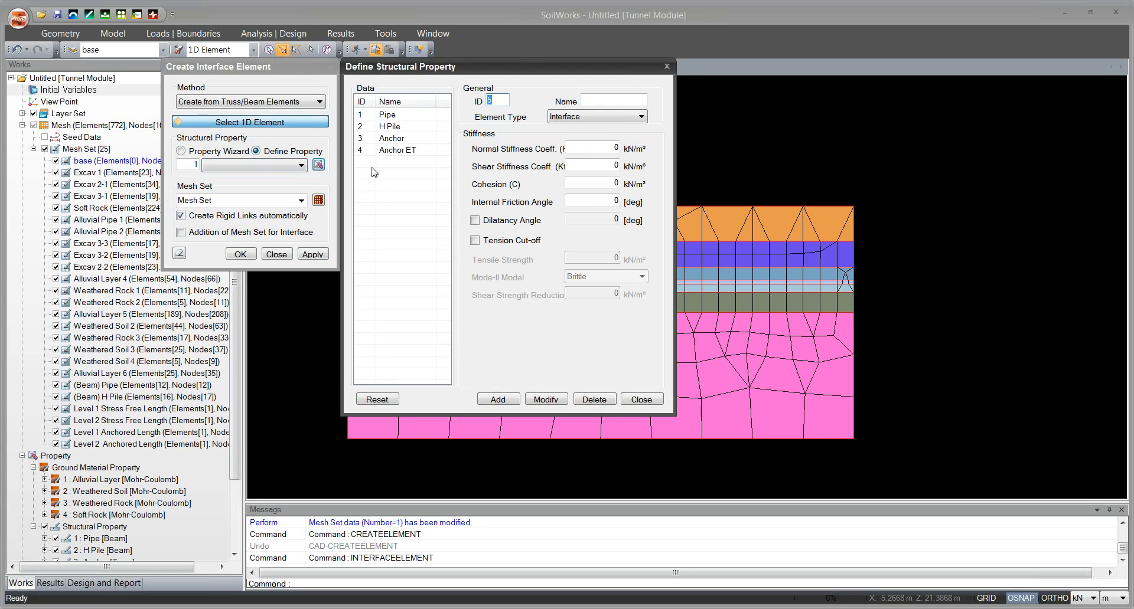
click(665, 68)
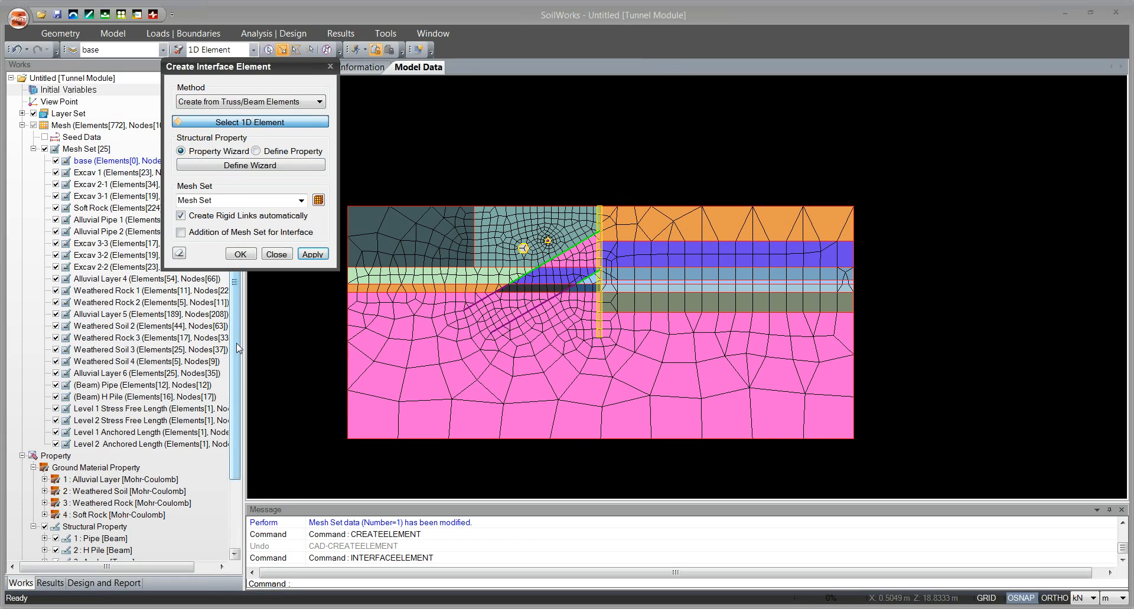
Keep the Create from Truss/Beam Elements method and select all the H Pile beam elements for the interface.
drag(234, 349, 232, 423)
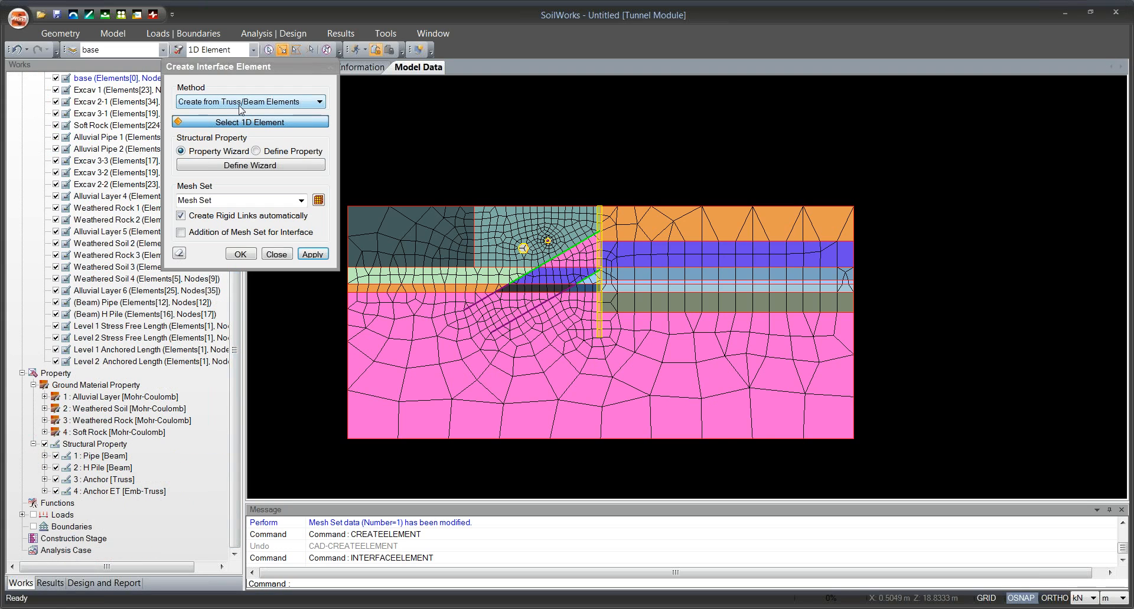
click(239, 105)
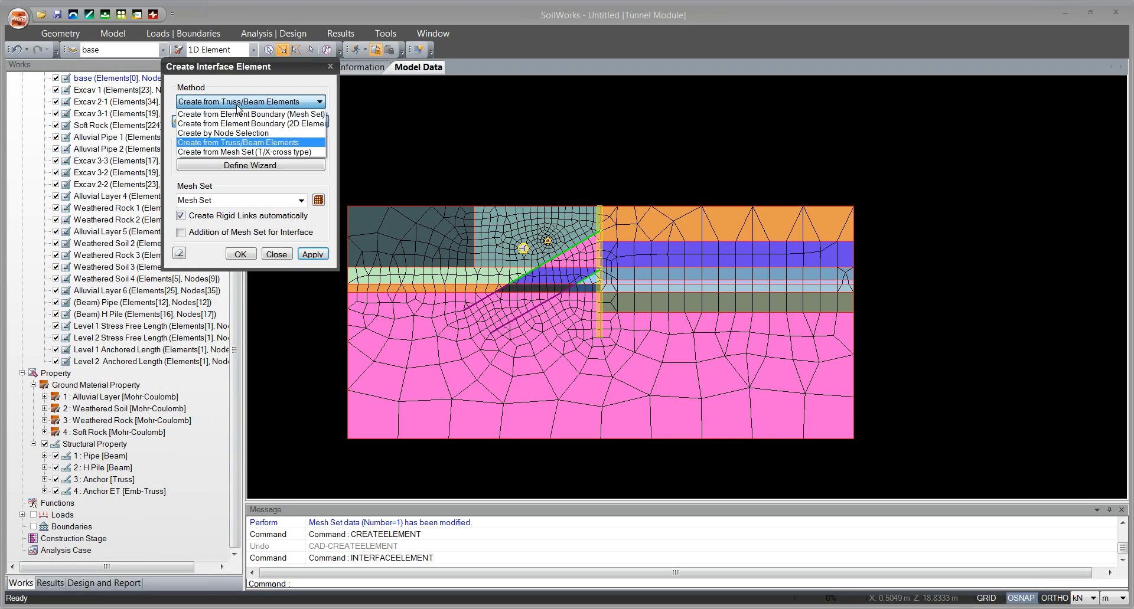
click(238, 142)
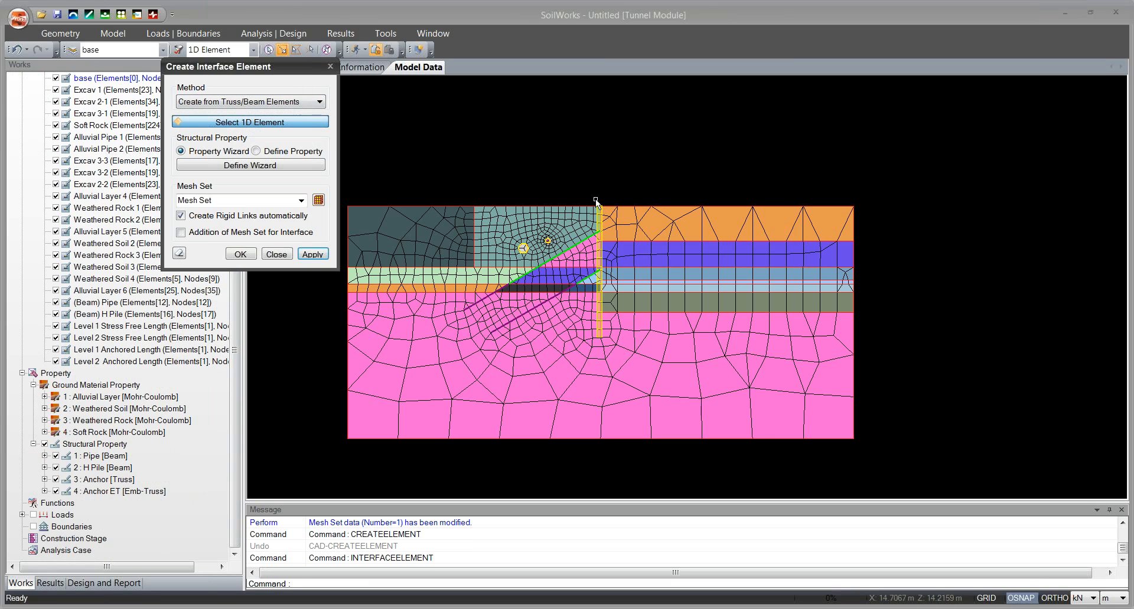
click(595, 199)
click(603, 342)
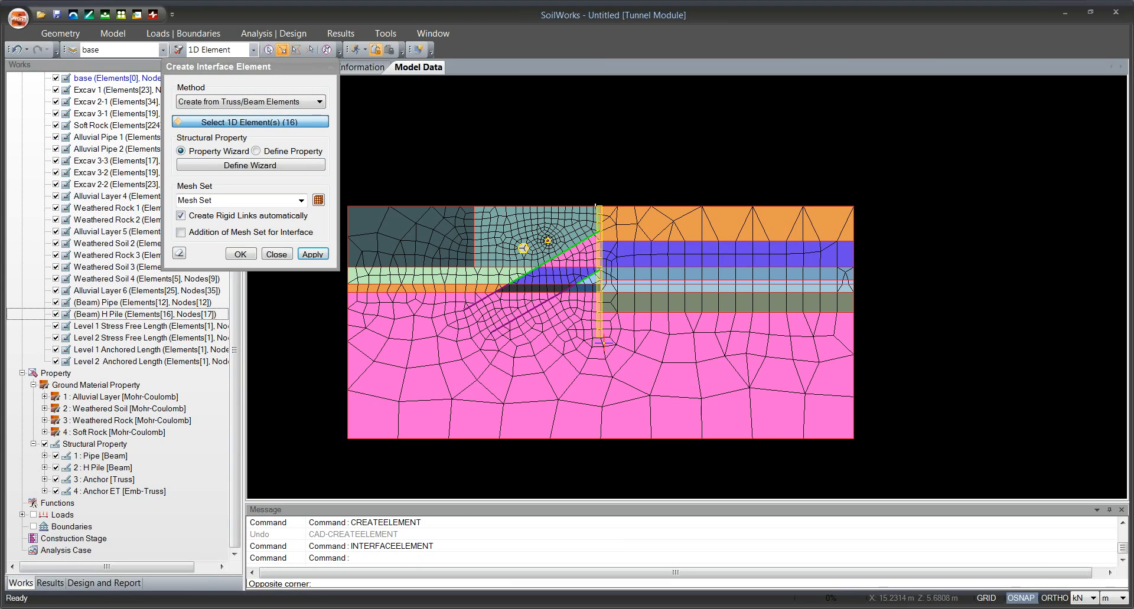
Accept the property wizard's default values and create the interface in mesh set Interface, with Addition of Mesh Set for Interface enabled.
click(223, 166)
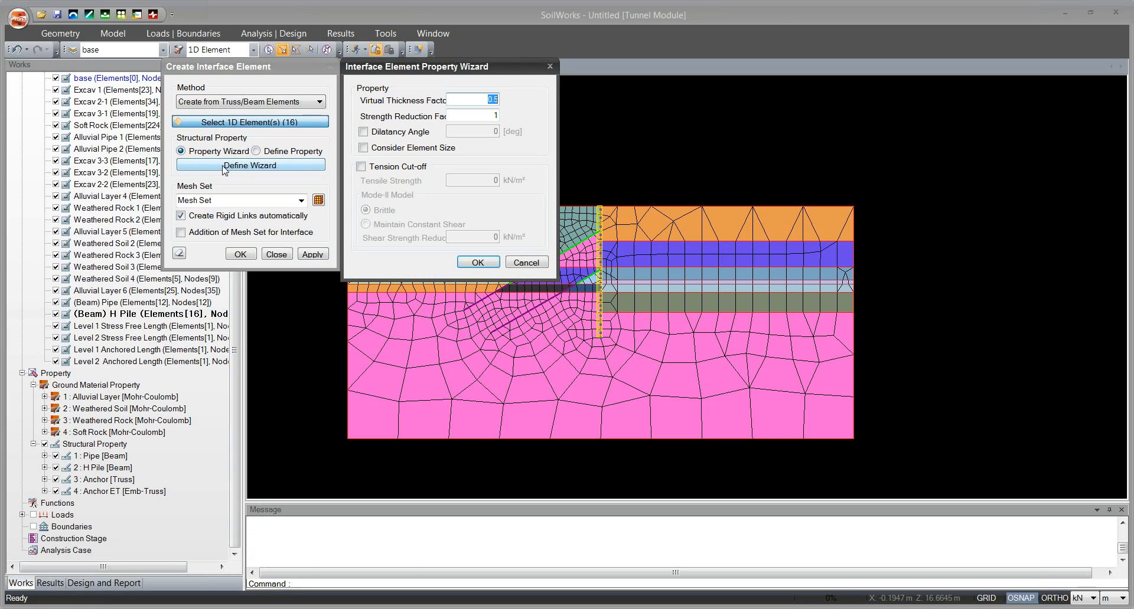
click(478, 262)
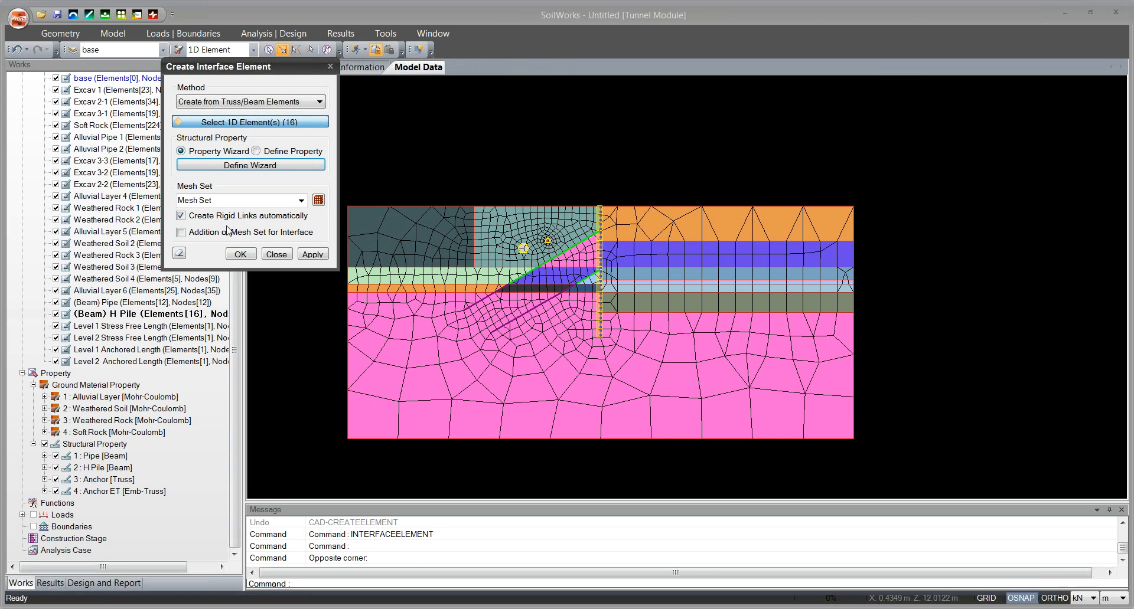
click(242, 204)
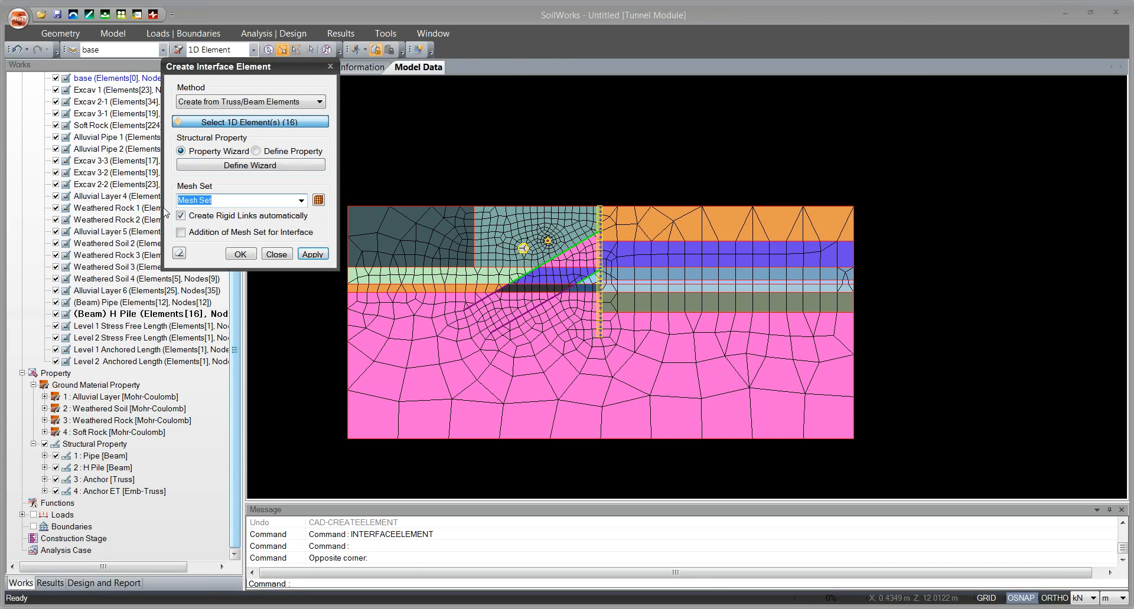
text(Interface)
click(181, 233)
click(244, 254)
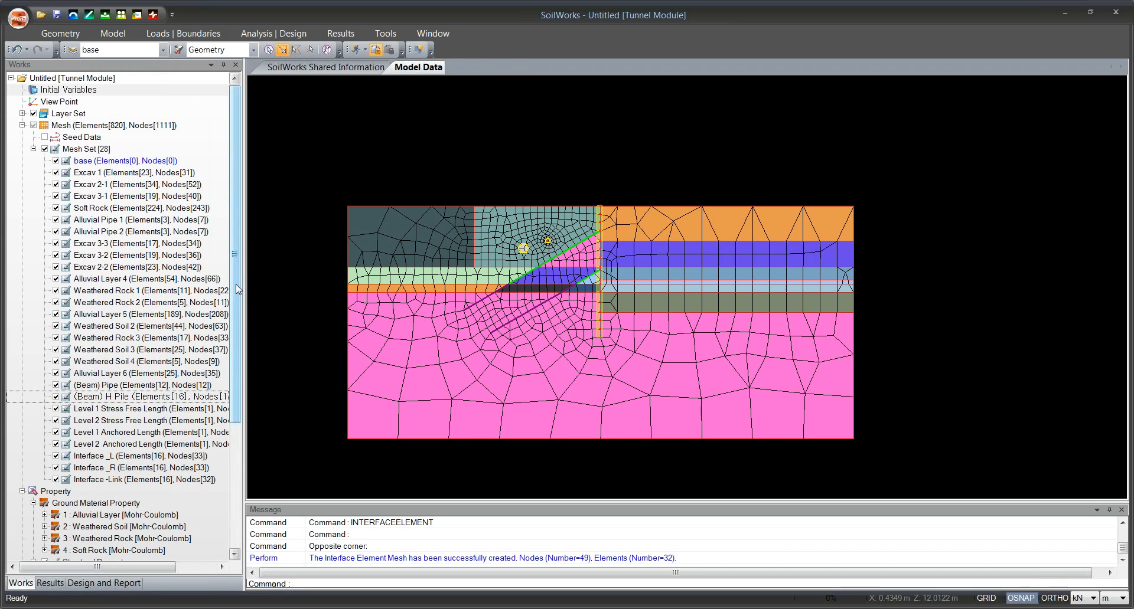
Examine the new interface mesh sets and expand the Soft Rock, Weathered Rock, Weathered Soil and Alluvial Layer interface properties in a widened tree.
drag(236, 290, 252, 352)
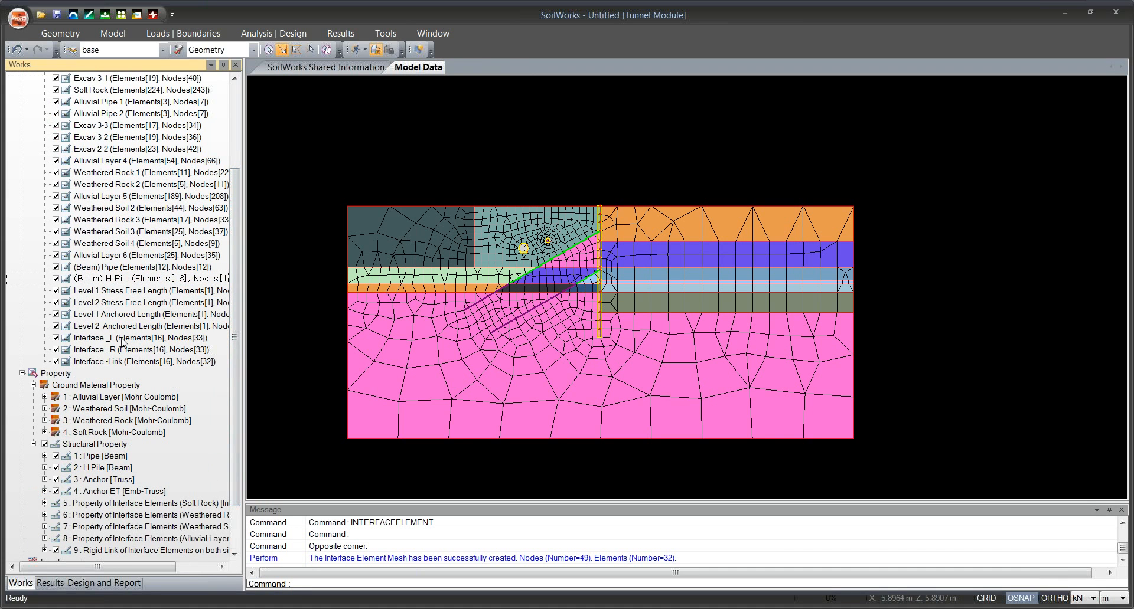
click(142, 362)
drag(238, 327, 104, 447)
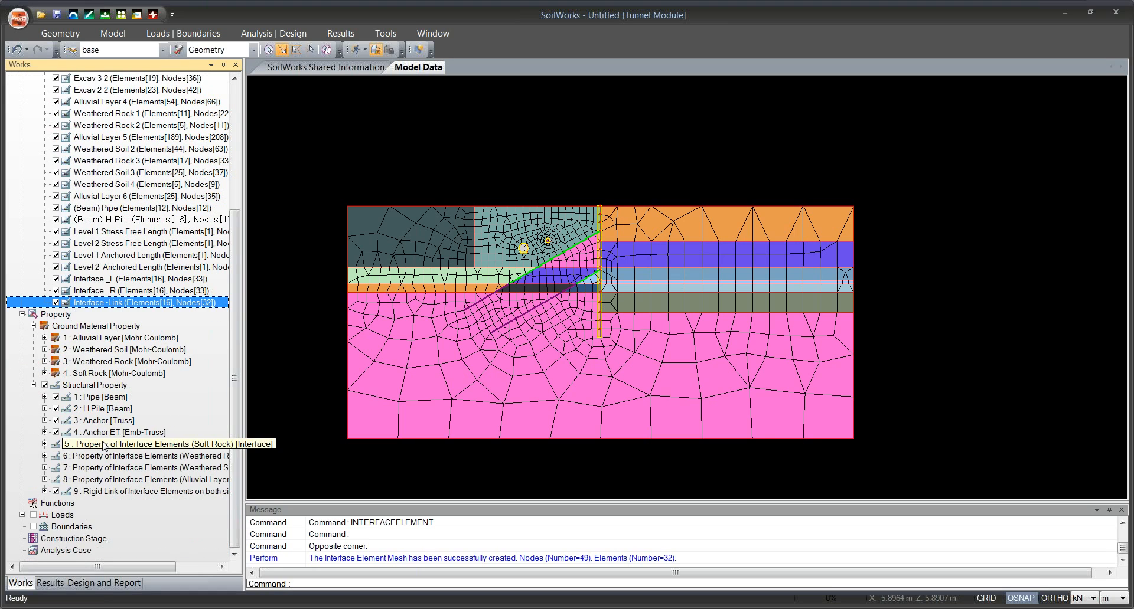
click(45, 444)
drag(235, 465, 238, 468)
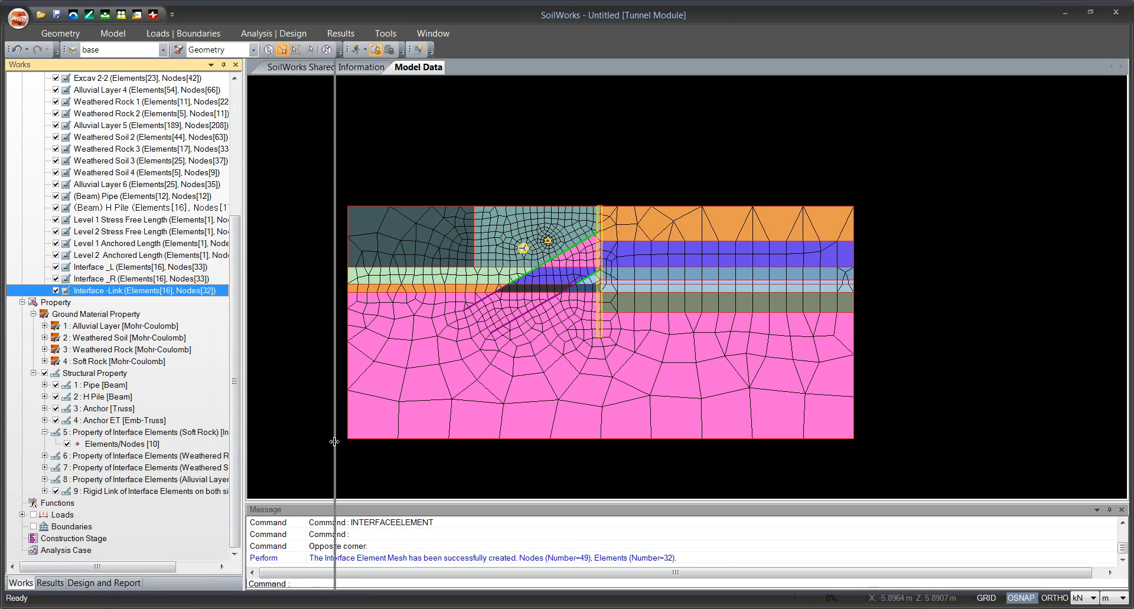
drag(335, 442, 335, 442)
click(45, 467)
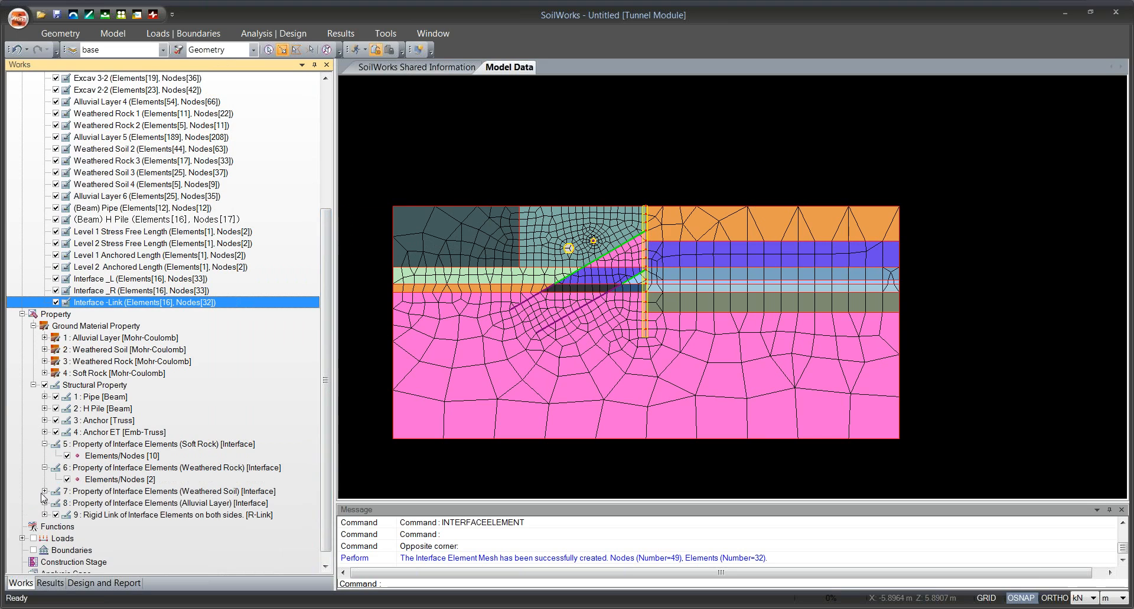
click(45, 491)
click(44, 515)
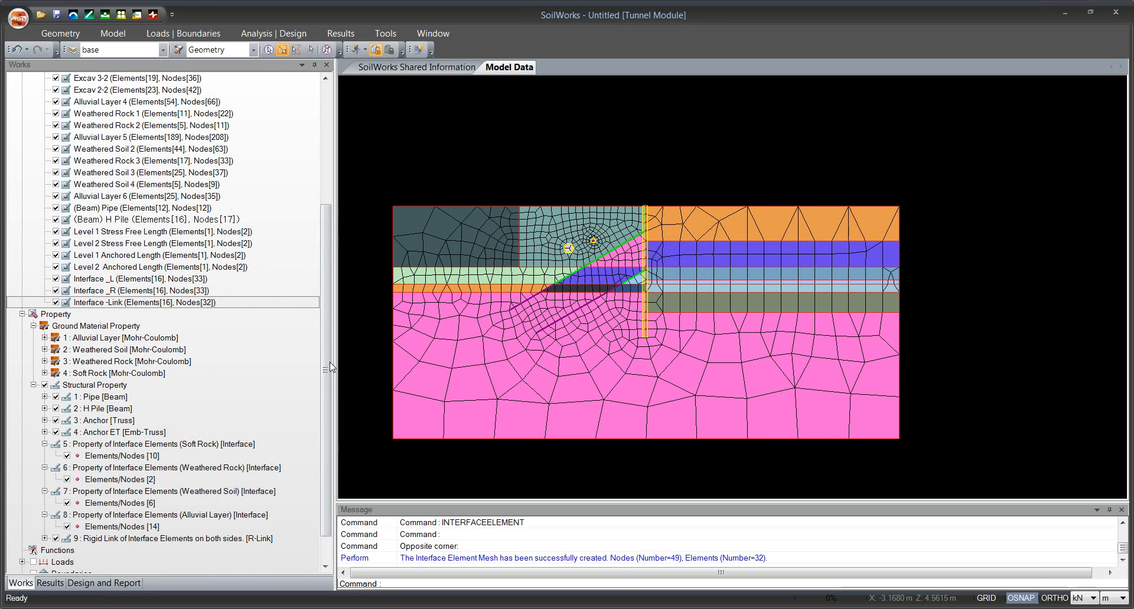
drag(325, 364, 327, 435)
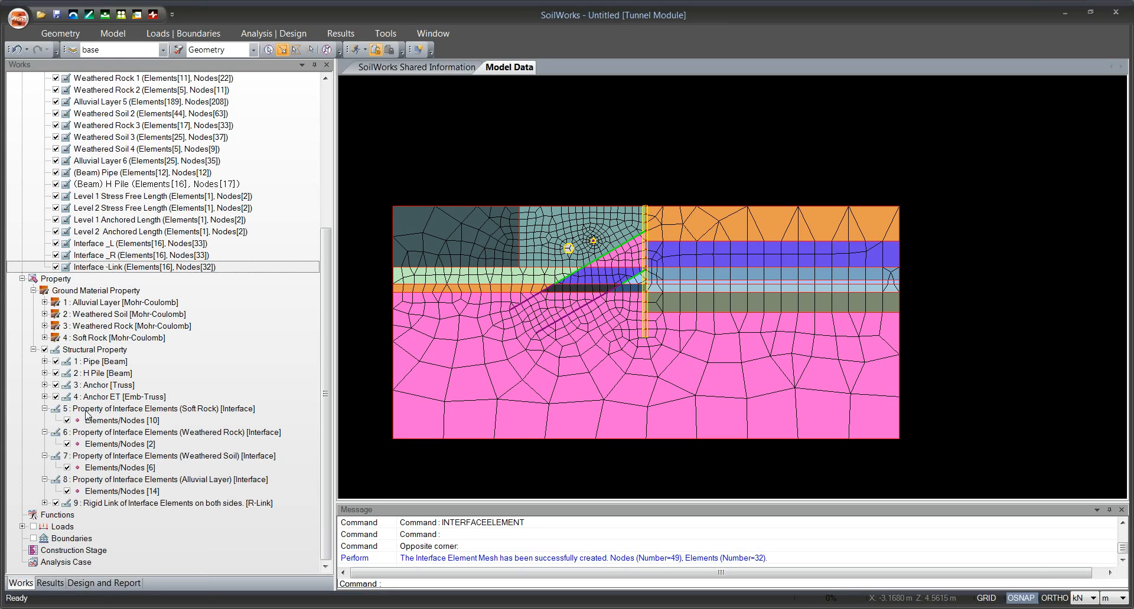
Review each soil layer's interface property and expand the rigid link property to see its elements.
click(197, 409)
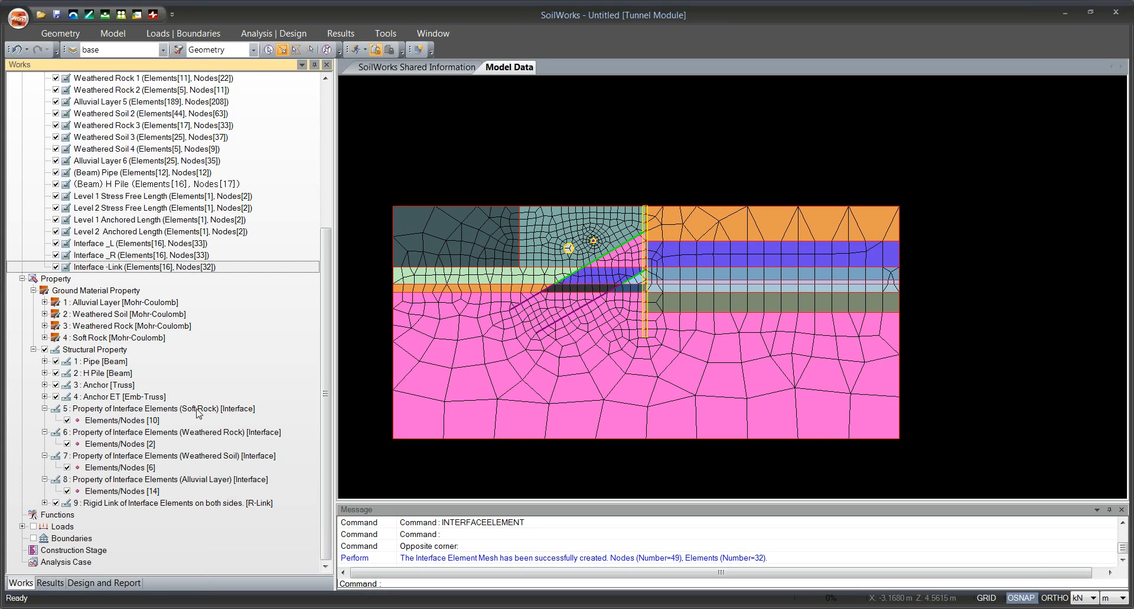
click(197, 409)
click(200, 435)
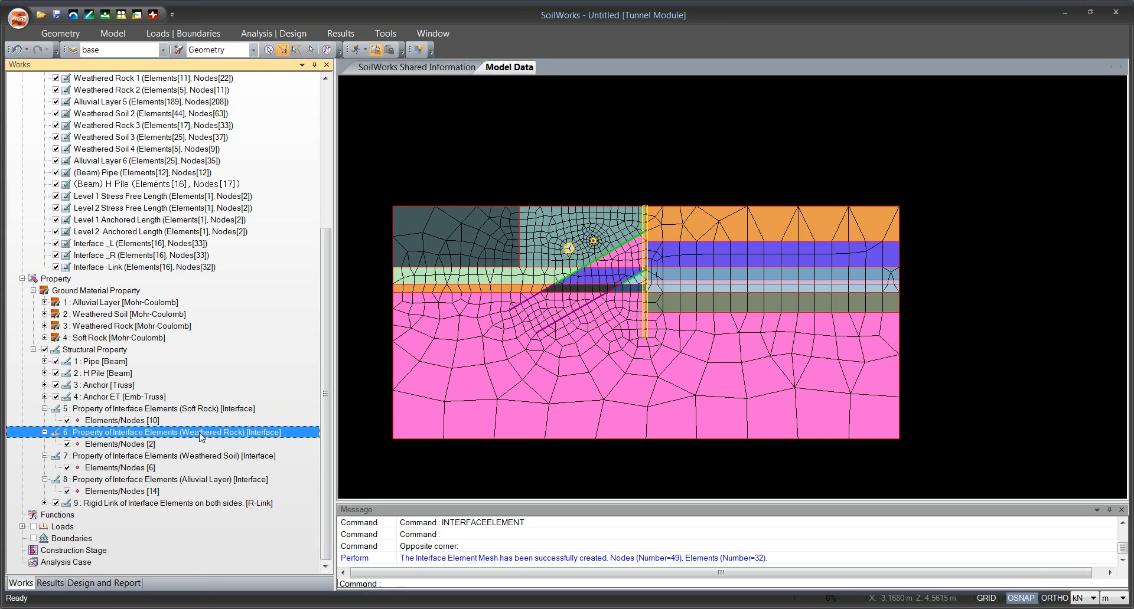
click(215, 459)
click(216, 481)
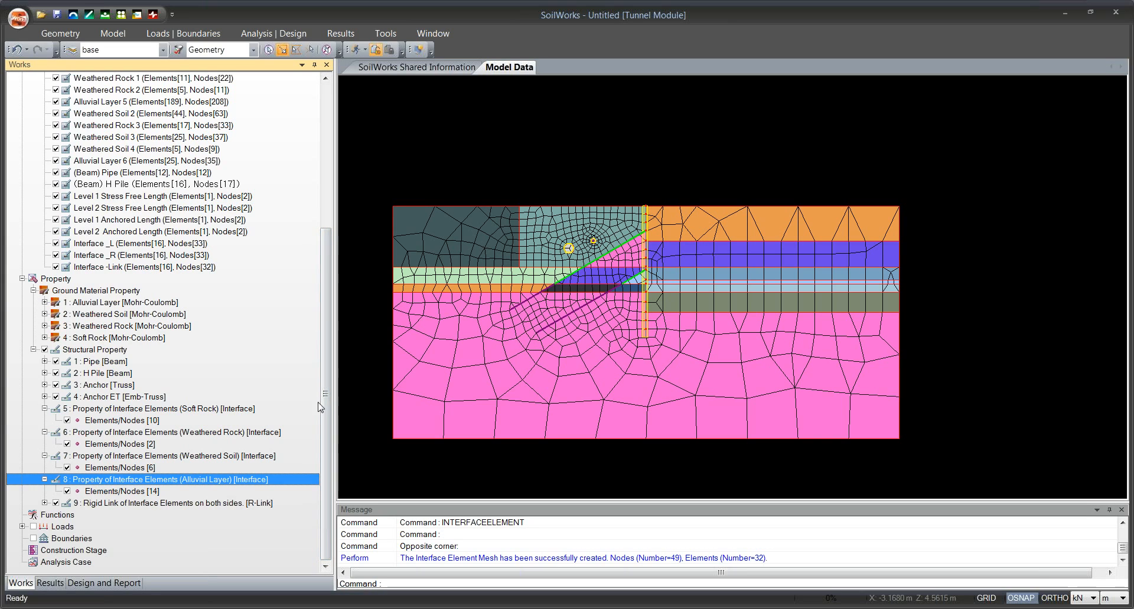
click(45, 503)
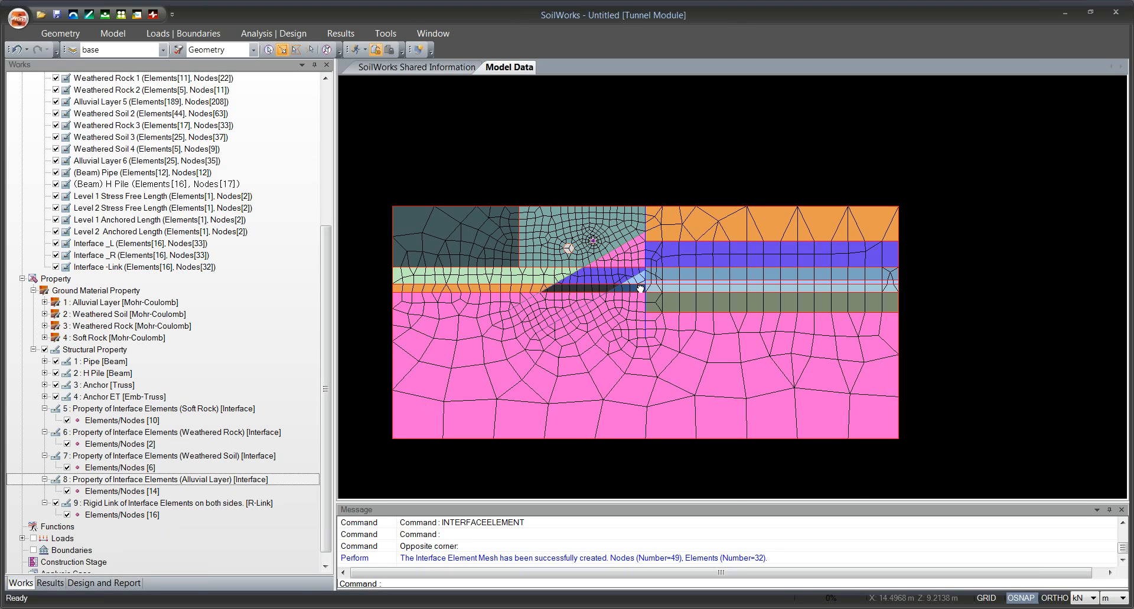
Examine the interface mesh along the H pile up close and toggle the display of the rigid link elements.
drag(642, 286, 603, 348)
scroll(603, 348, up, 2)
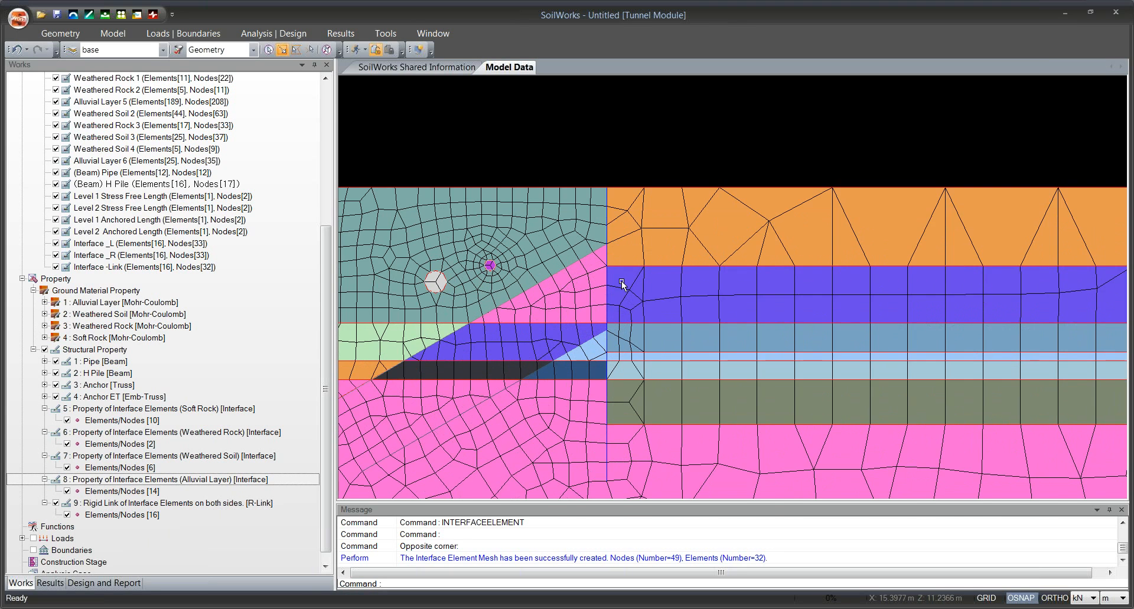
scroll(659, 236, down, 2)
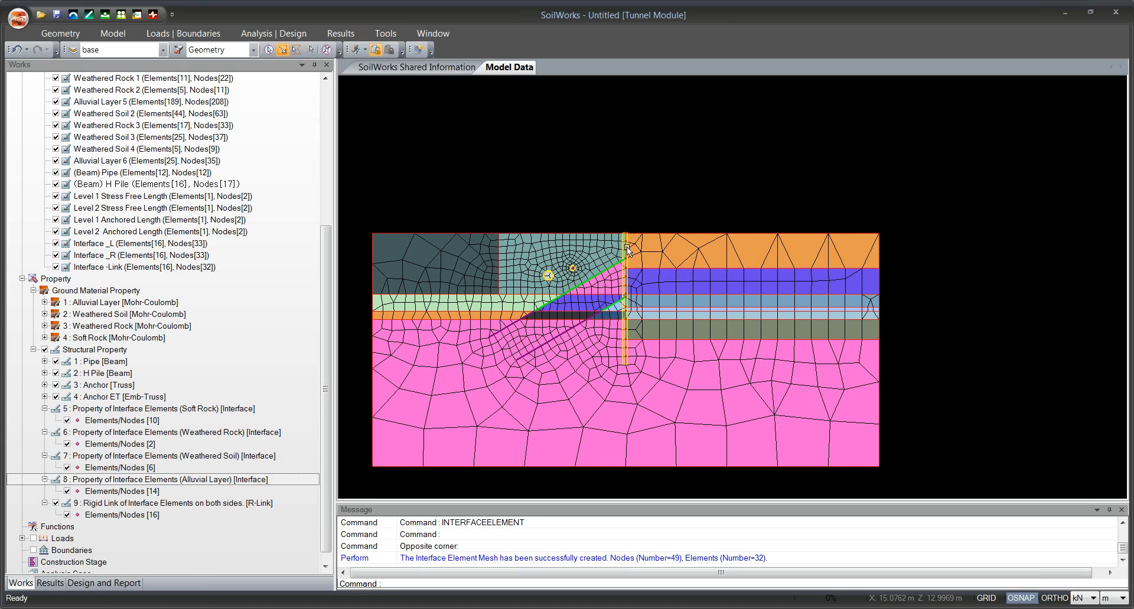
scroll(646, 255, down, 1)
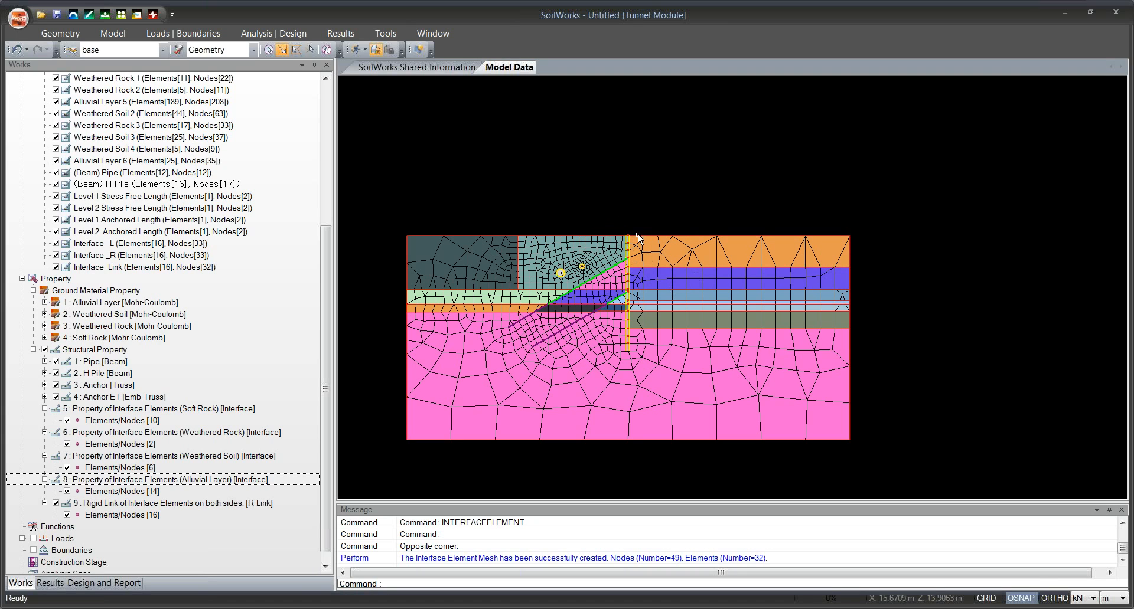
scroll(610, 266, up, 2)
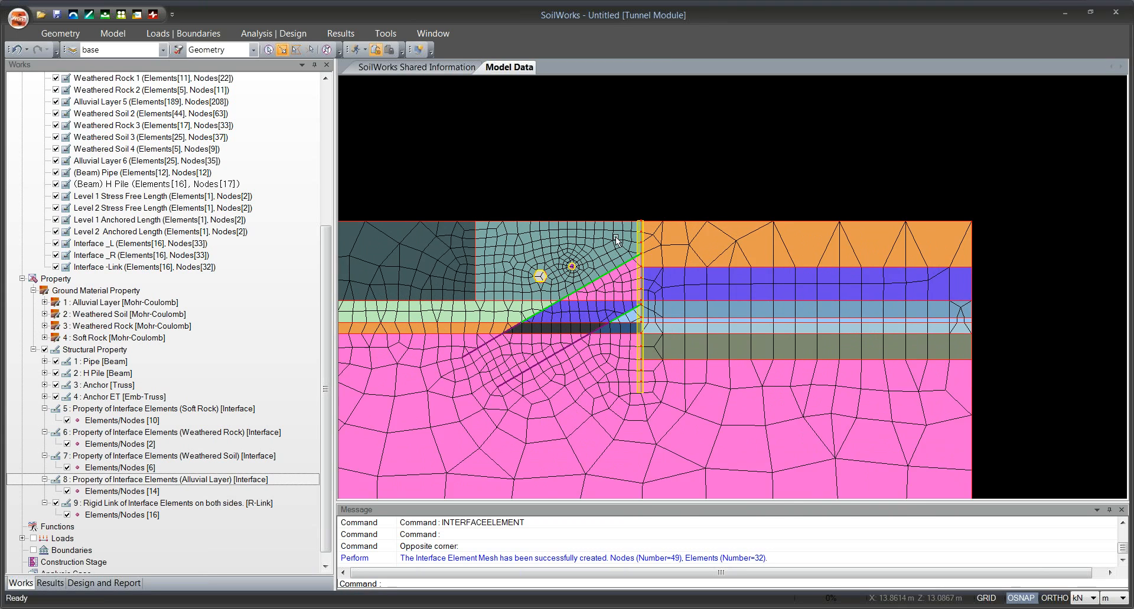
scroll(616, 239, down, 1)
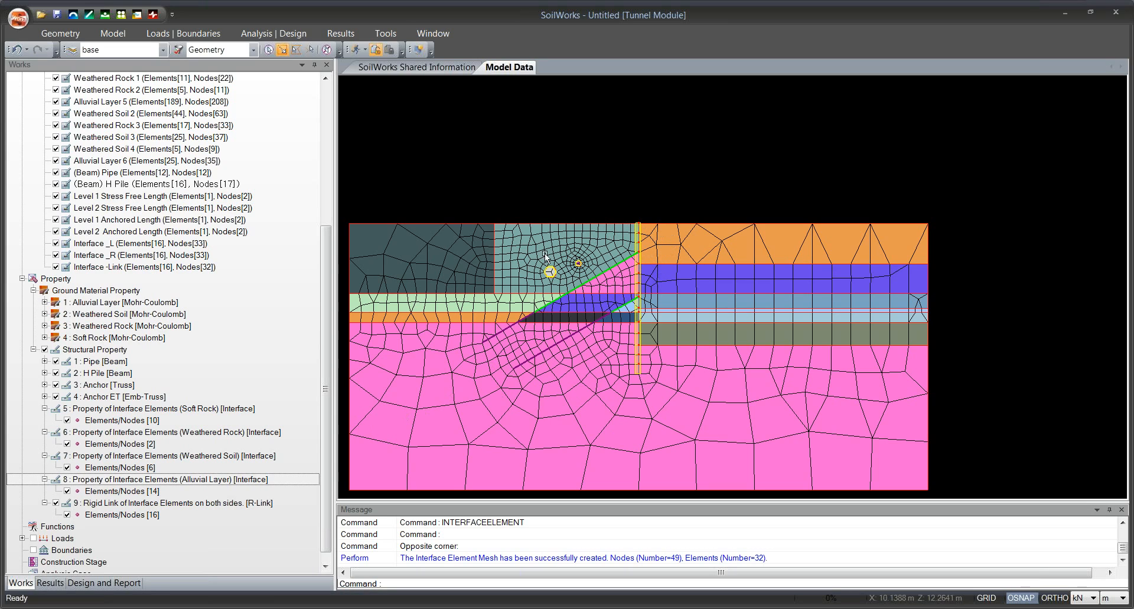
click(67, 515)
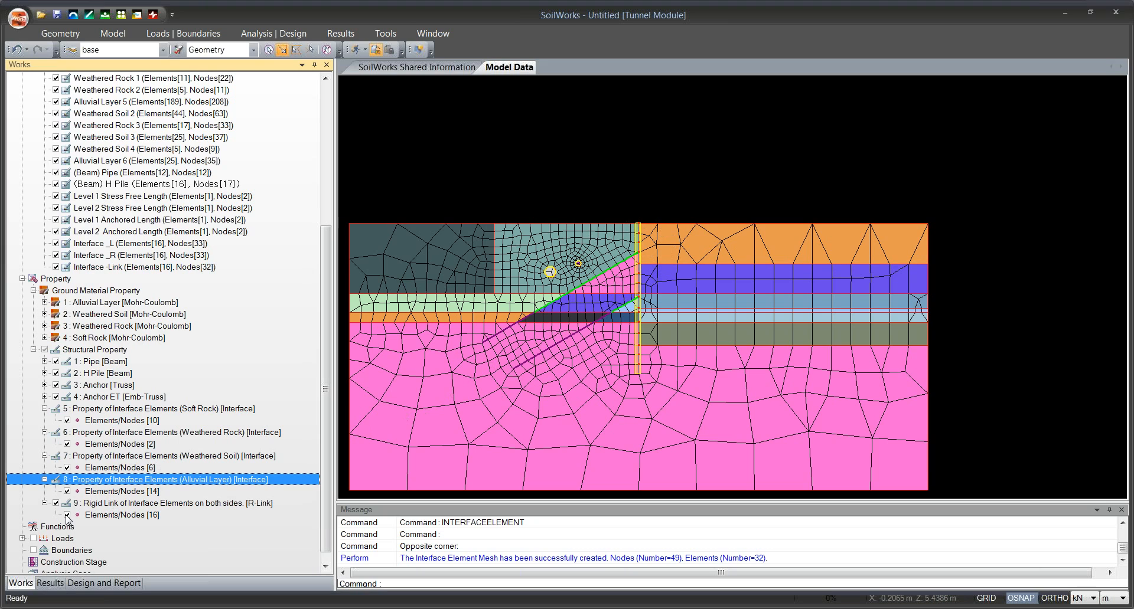
Inspect the interface mesh along the H pile with the rigid link elements hidden and shown, and return to the whole model.
drag(606, 311, 606, 312)
scroll(645, 269, up, 3)
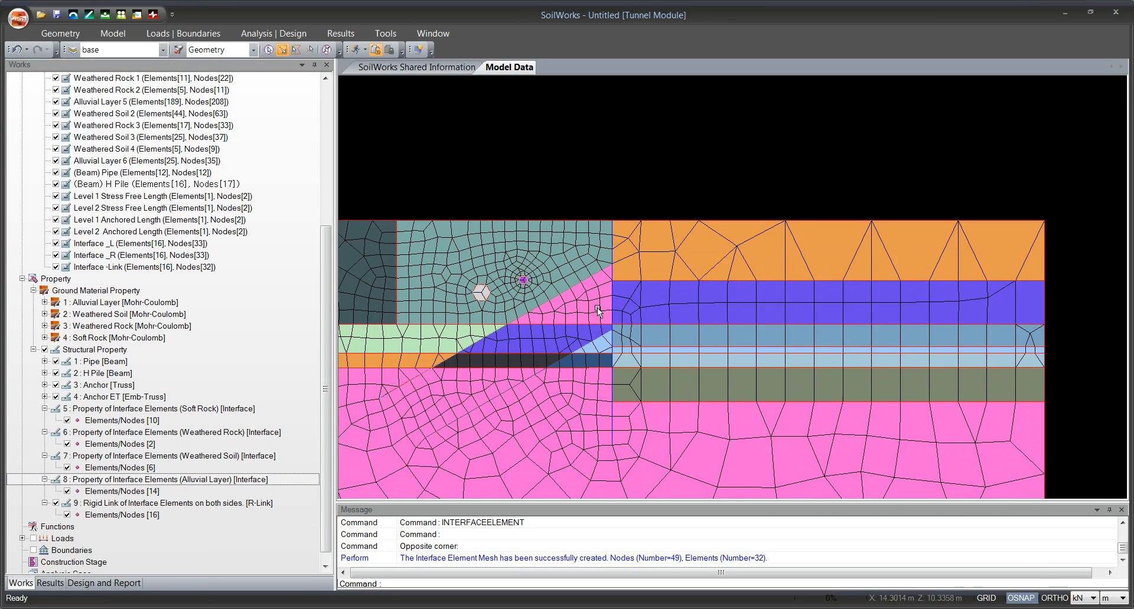
click(67, 515)
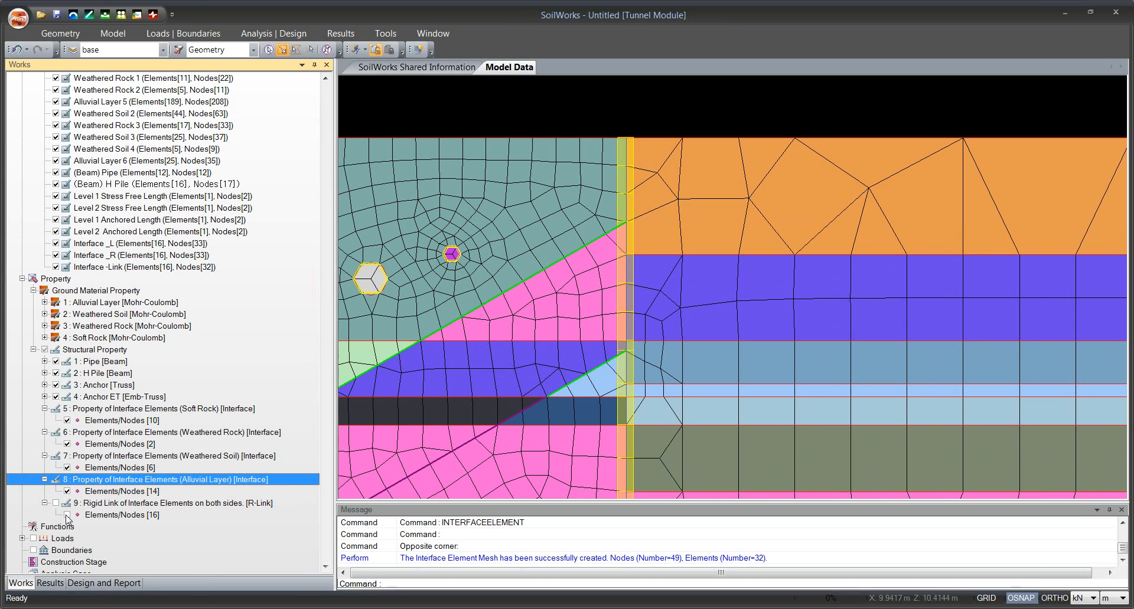
click(666, 308)
scroll(668, 302, down, 4)
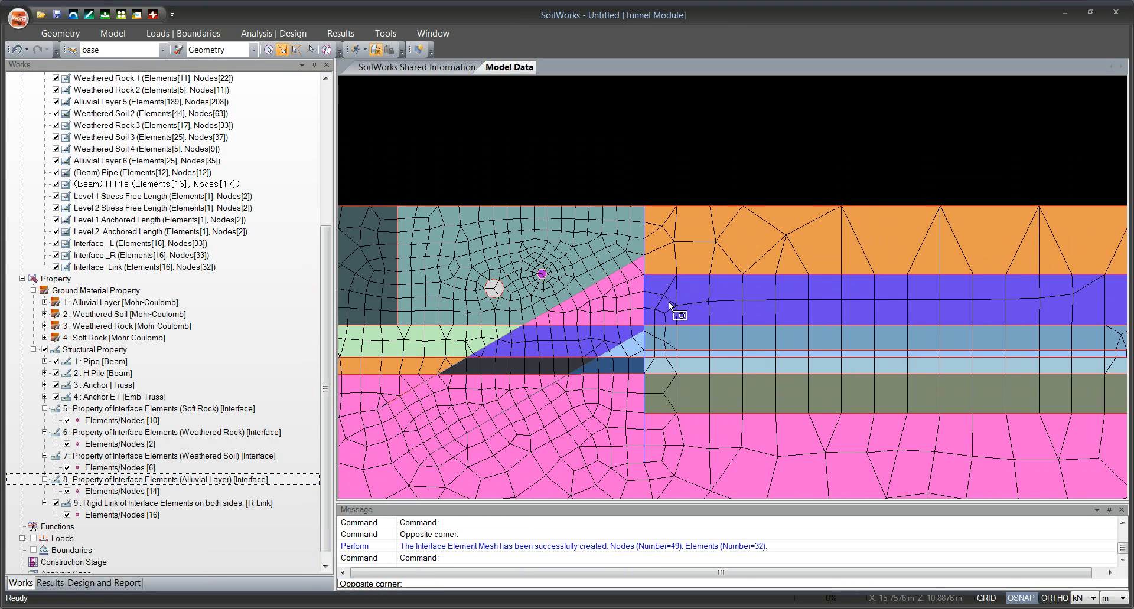
scroll(675, 341, down, 2)
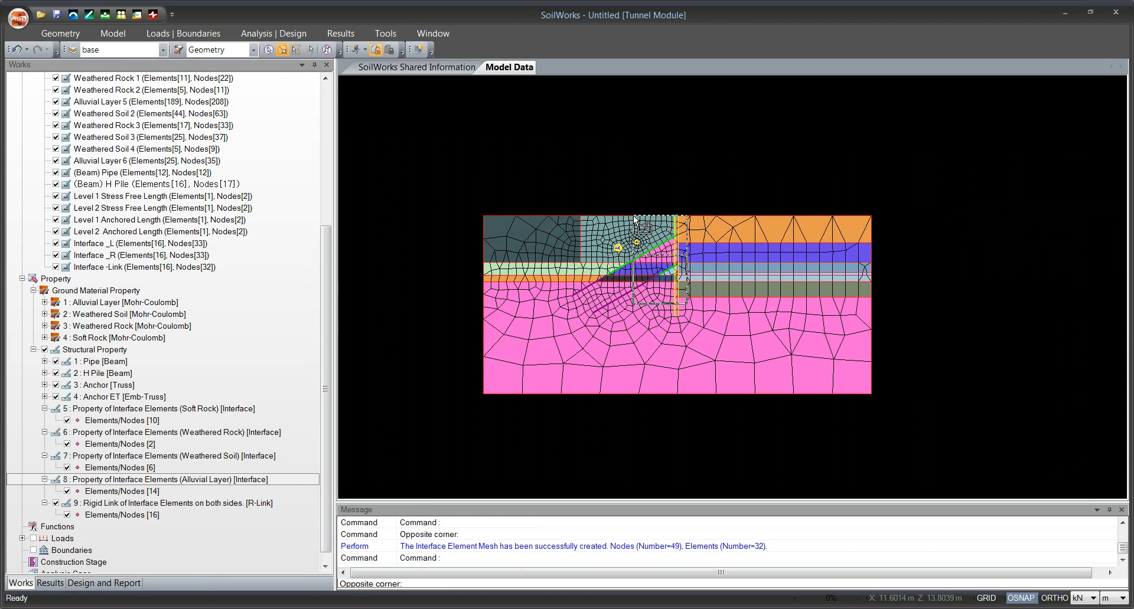
key(Escape)
drag(679, 280, 668, 300)
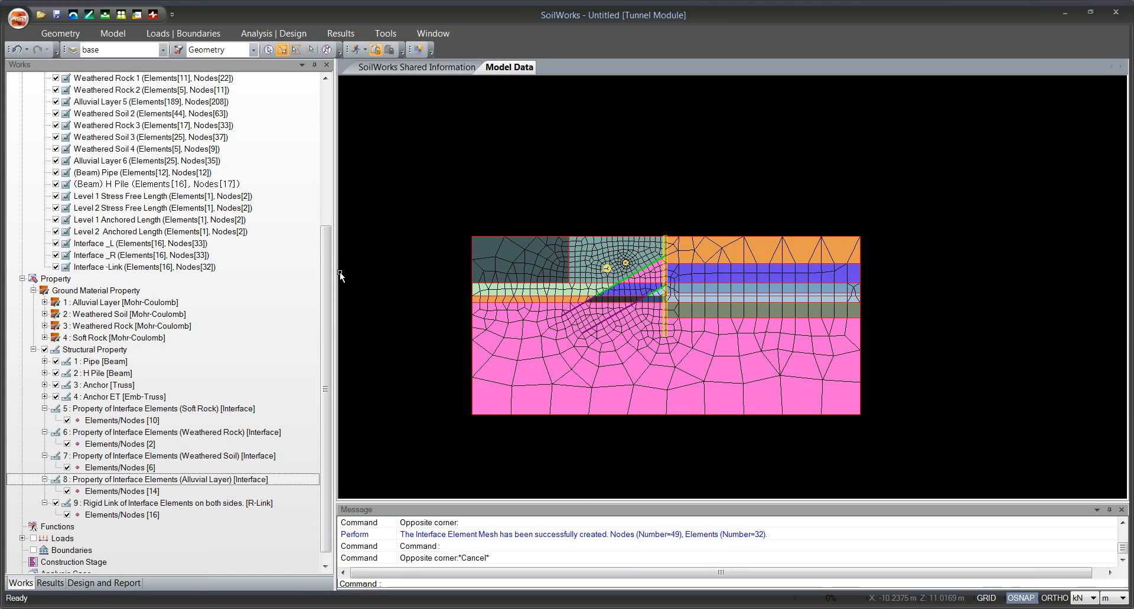
scroll(549, 263, up, 1)
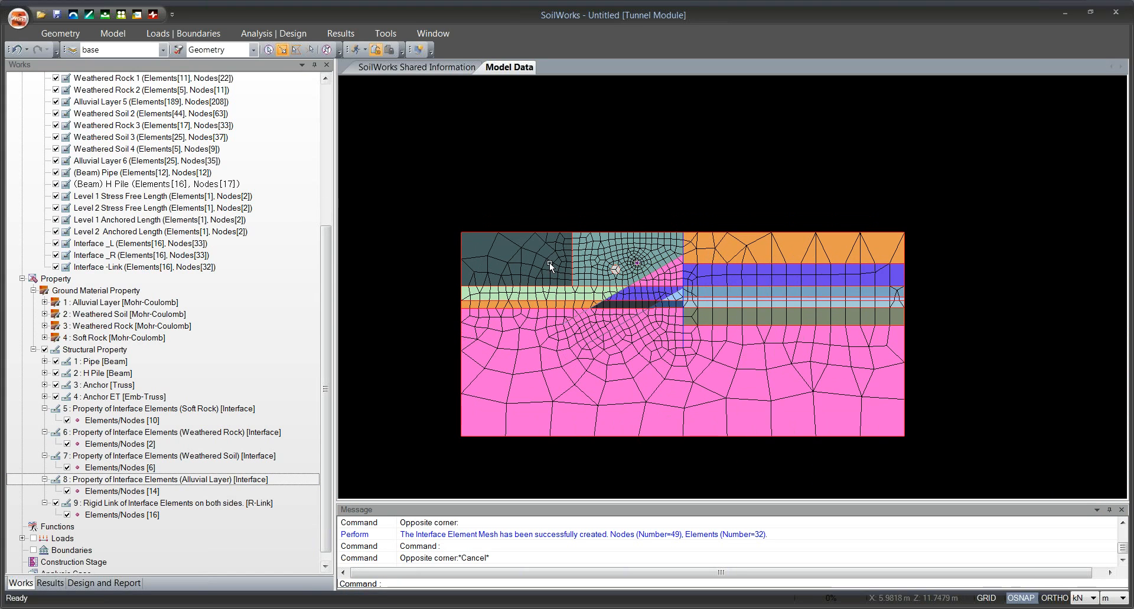
drag(598, 302, 563, 304)
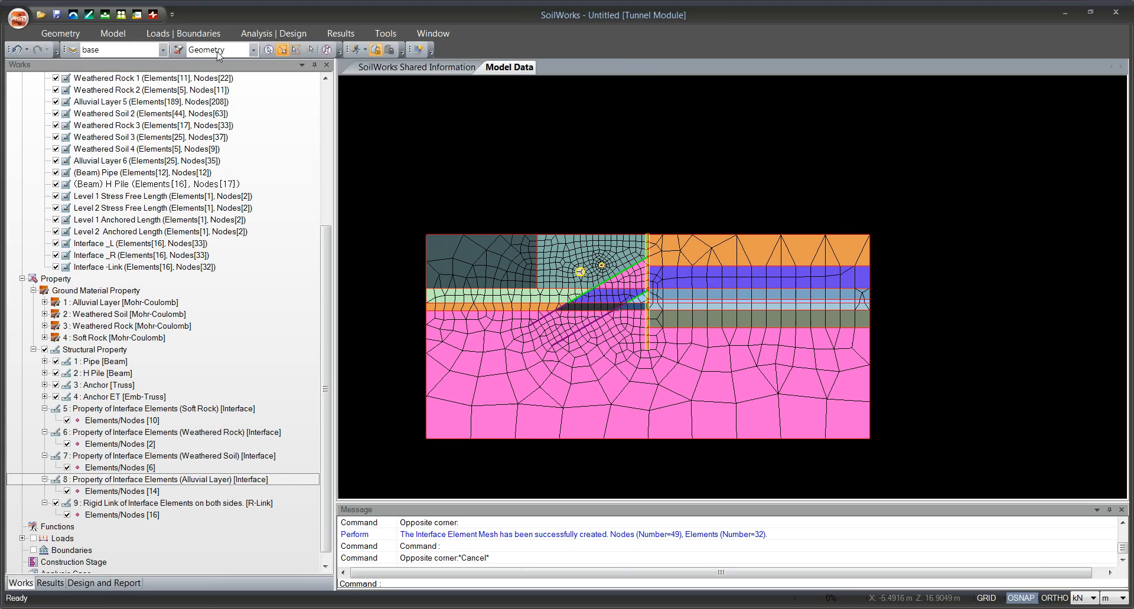
Start a pressure load on element boundary curves and select the top edge of the dark ground block at the model's upper-left corner.
click(175, 32)
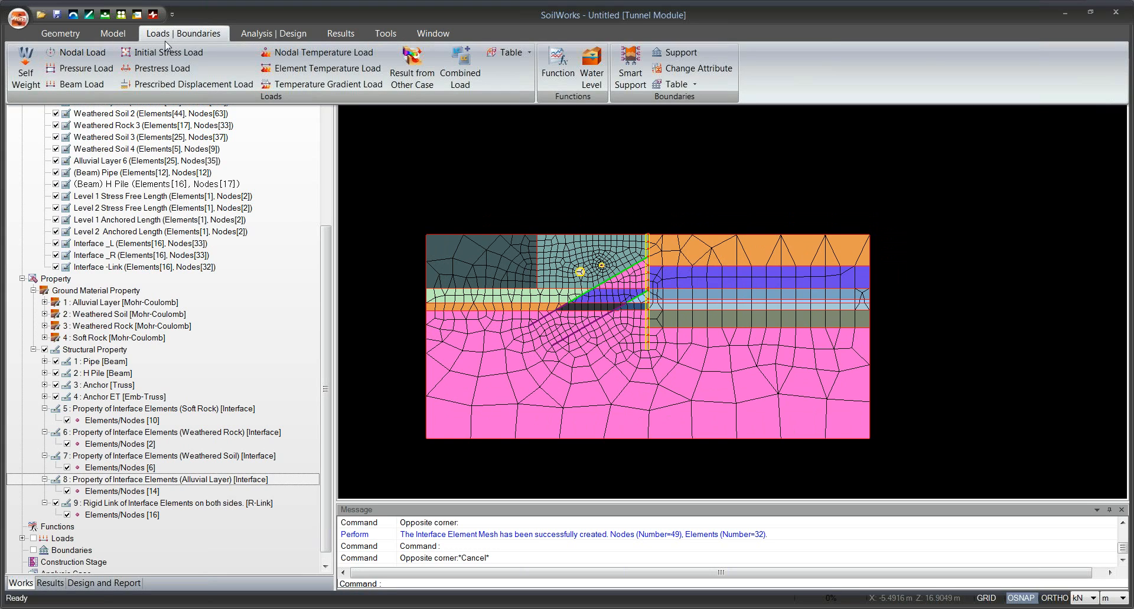
click(77, 73)
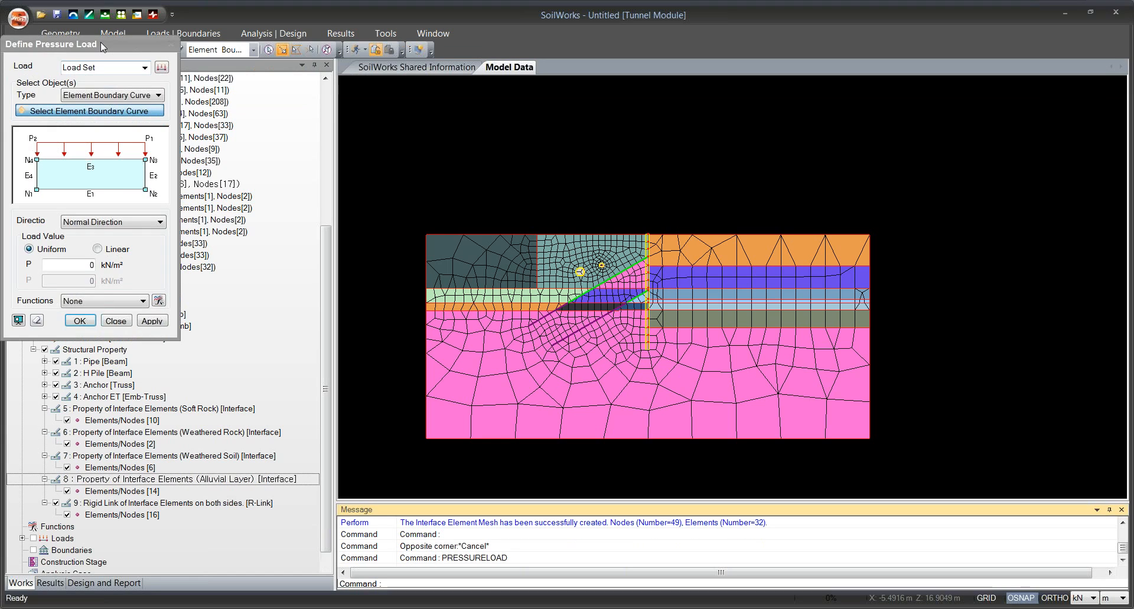
drag(100, 41, 184, 73)
scroll(504, 265, up, 3)
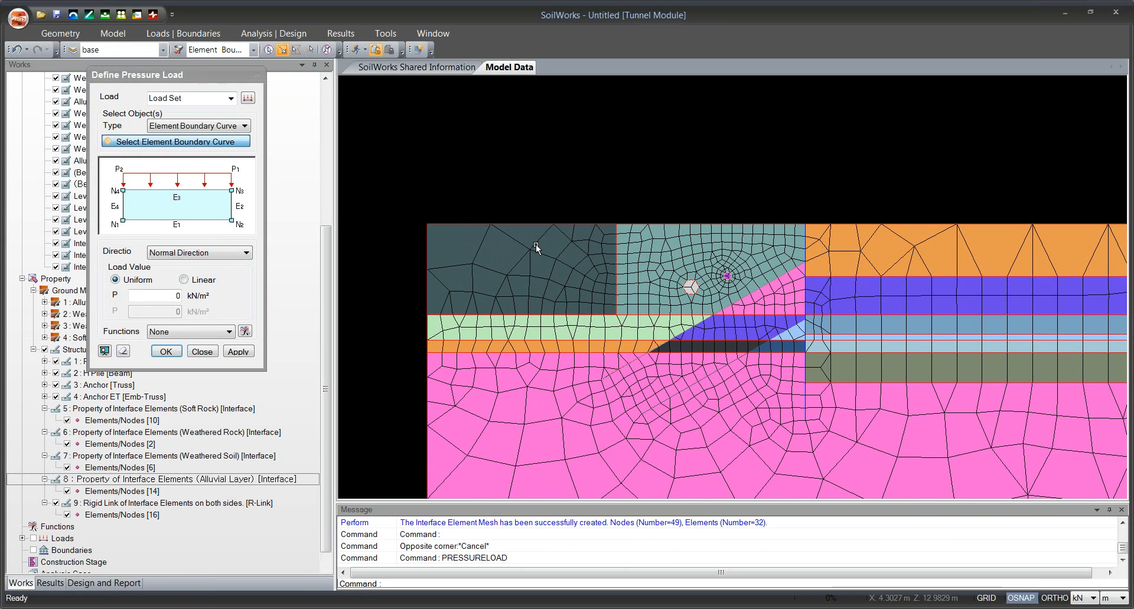
click(202, 128)
click(202, 140)
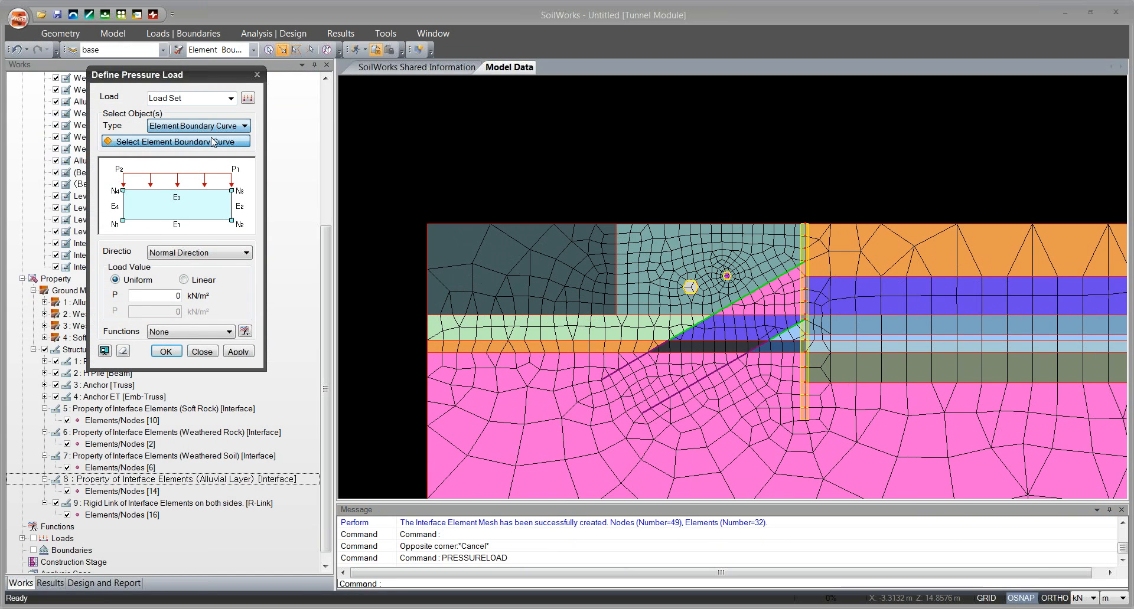
click(417, 212)
click(621, 234)
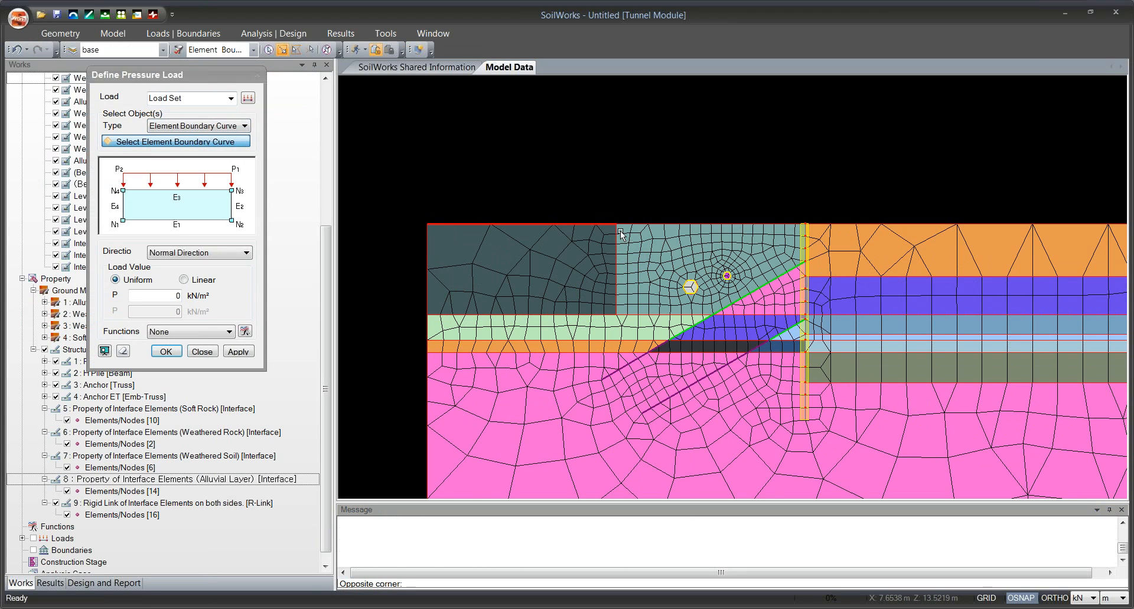
Apply a uniform normal pressure of 13 kN/m² to the selected boundary curve in load set Overburden.
click(159, 297)
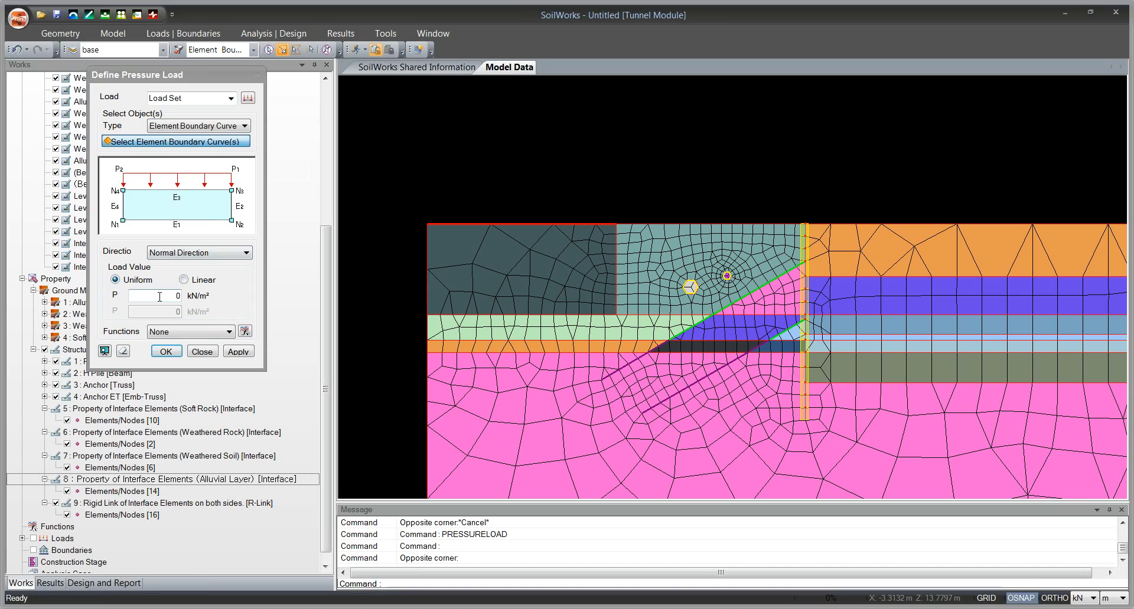
double_click(159, 297)
text(13)
click(167, 99)
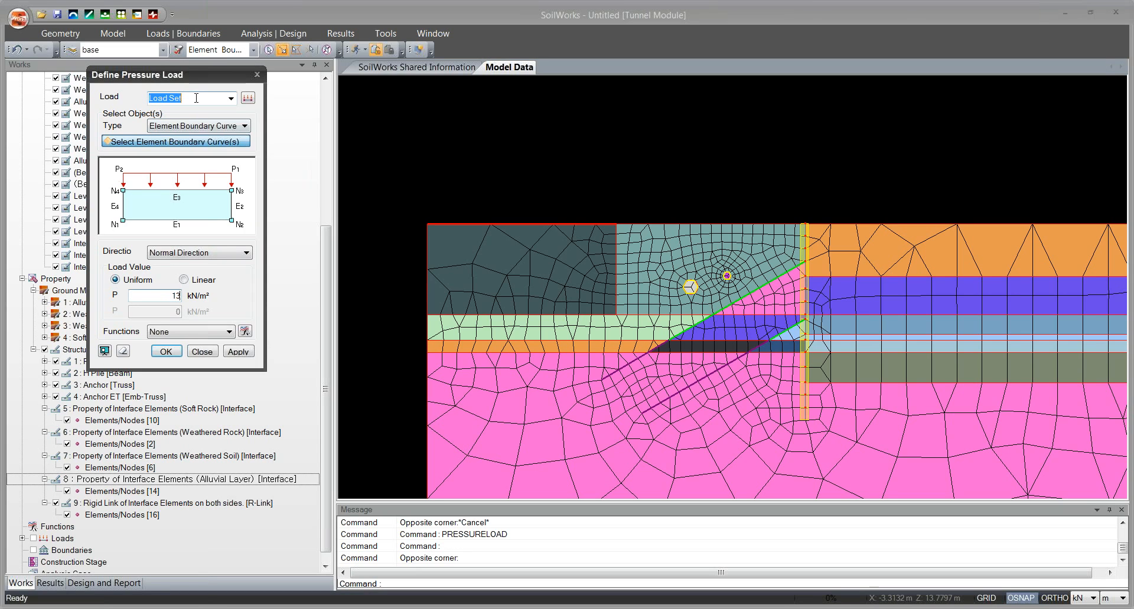
text(Overburden)
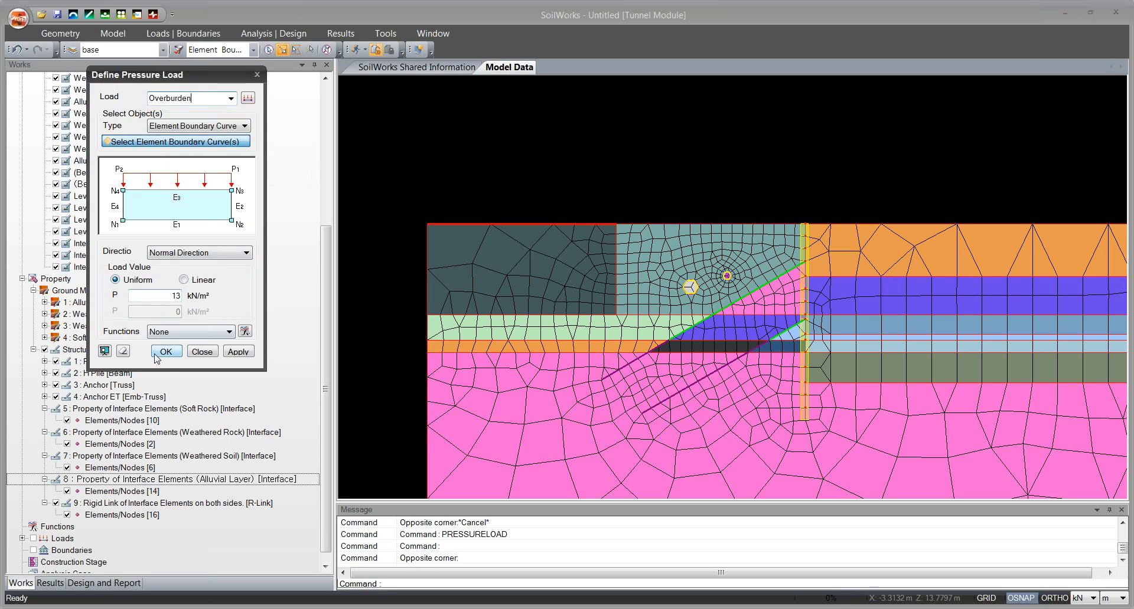
click(238, 352)
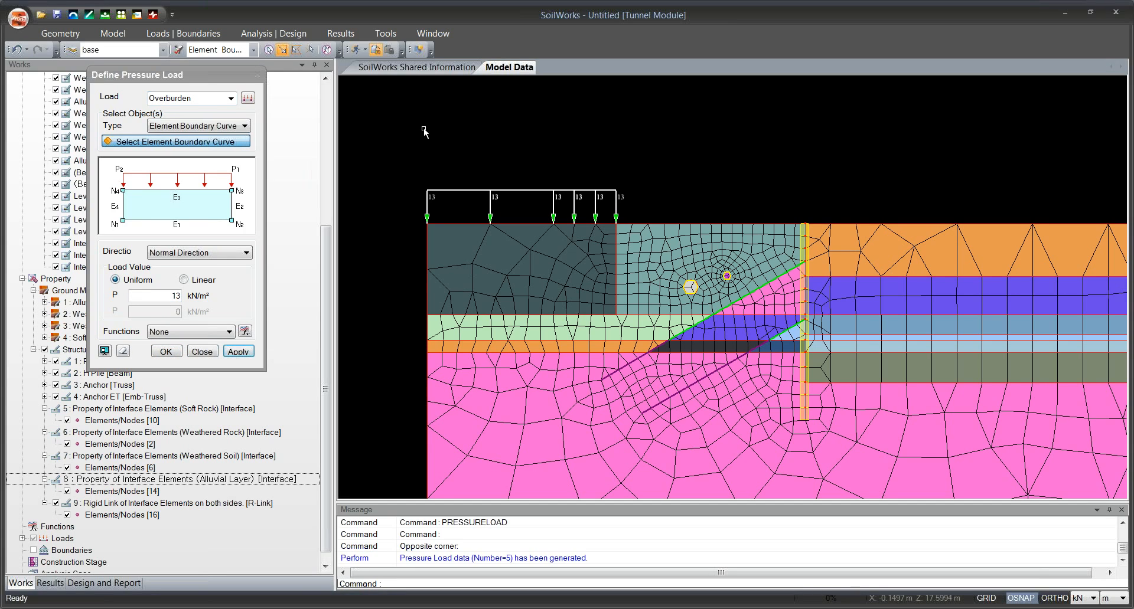
click(202, 352)
Start a truss prestress load in load set Level 1 Prestension and select the upper anchor's stress-free length element.
drag(533, 230, 503, 229)
drag(695, 290, 638, 266)
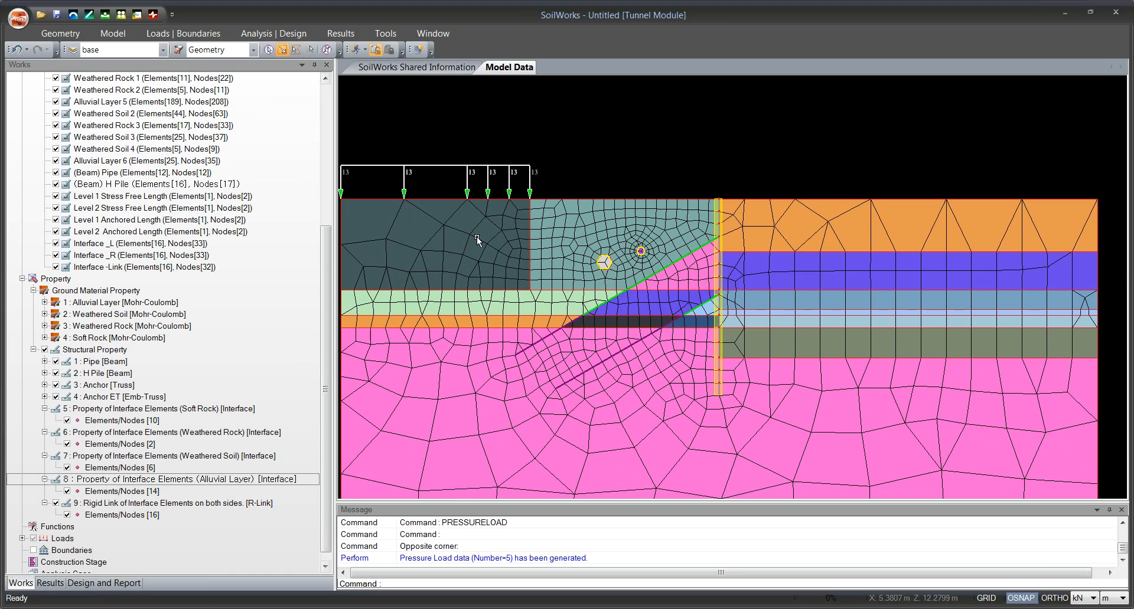
scroll(646, 272, up, 3)
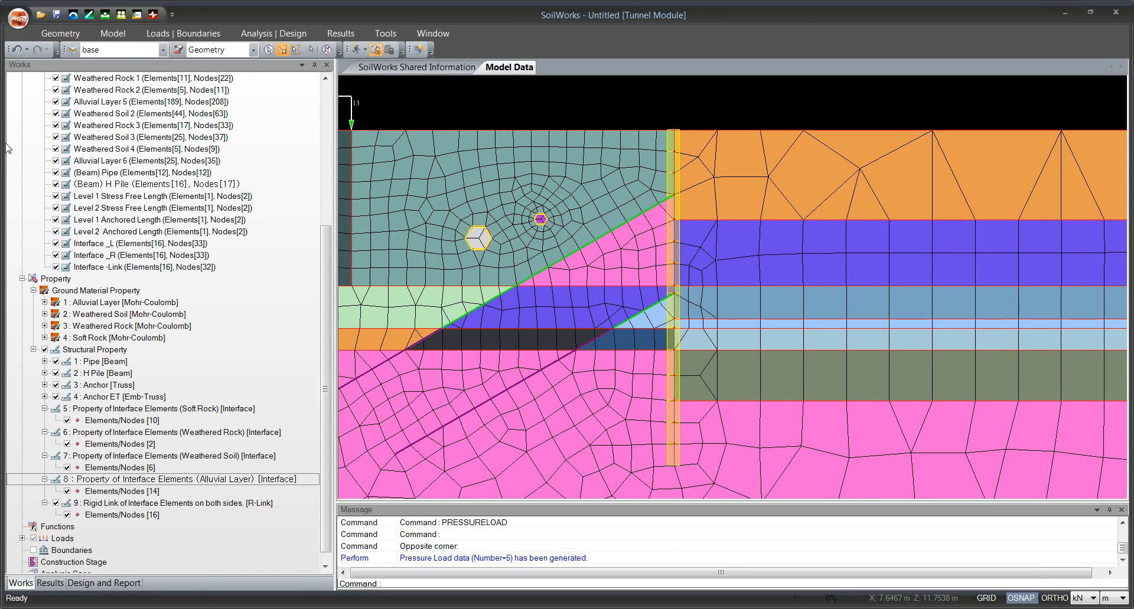
click(198, 33)
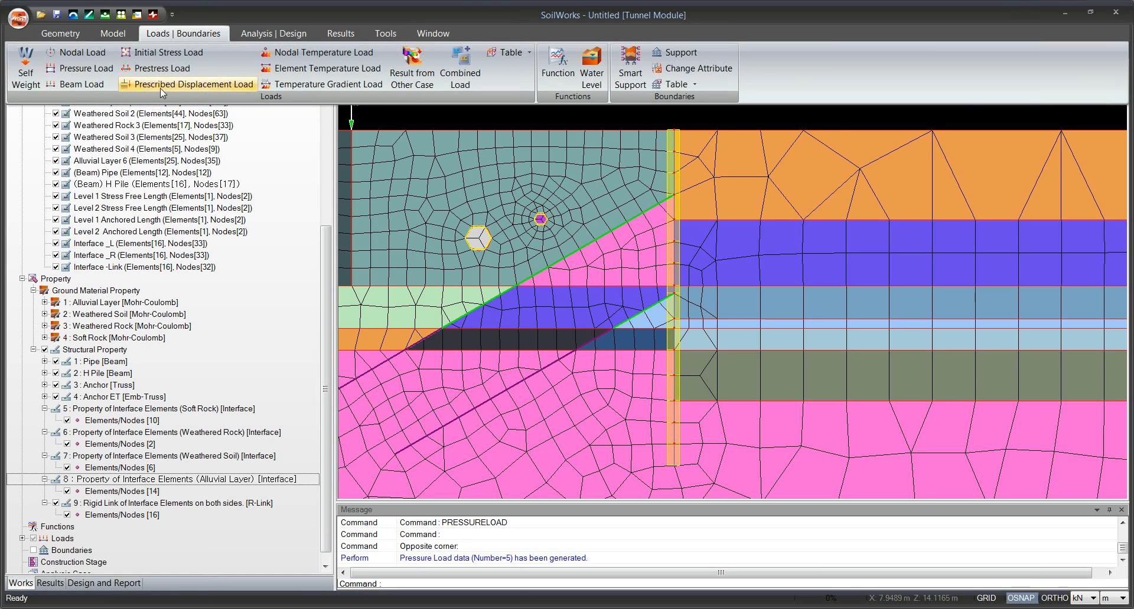
click(170, 70)
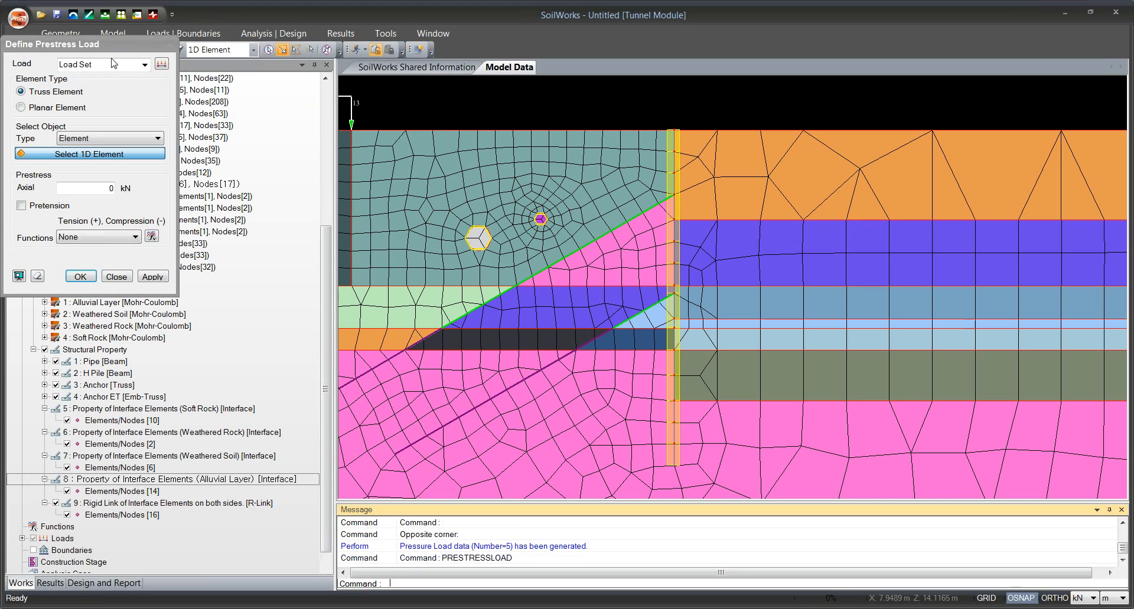
drag(110, 68, 59, 76)
text(Level)
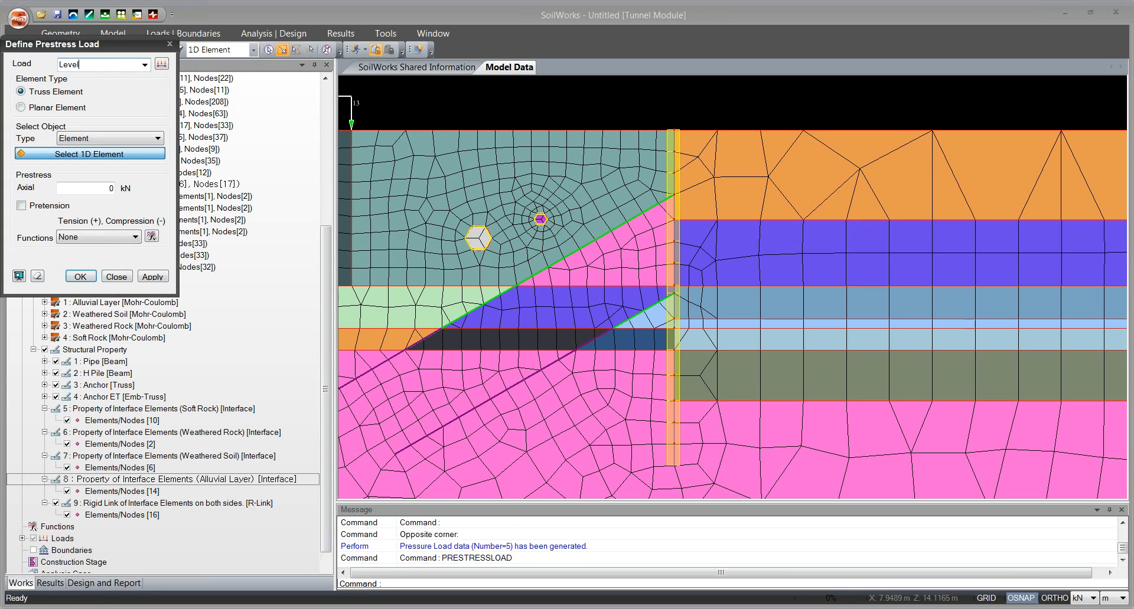
text( 1 Prestensin)
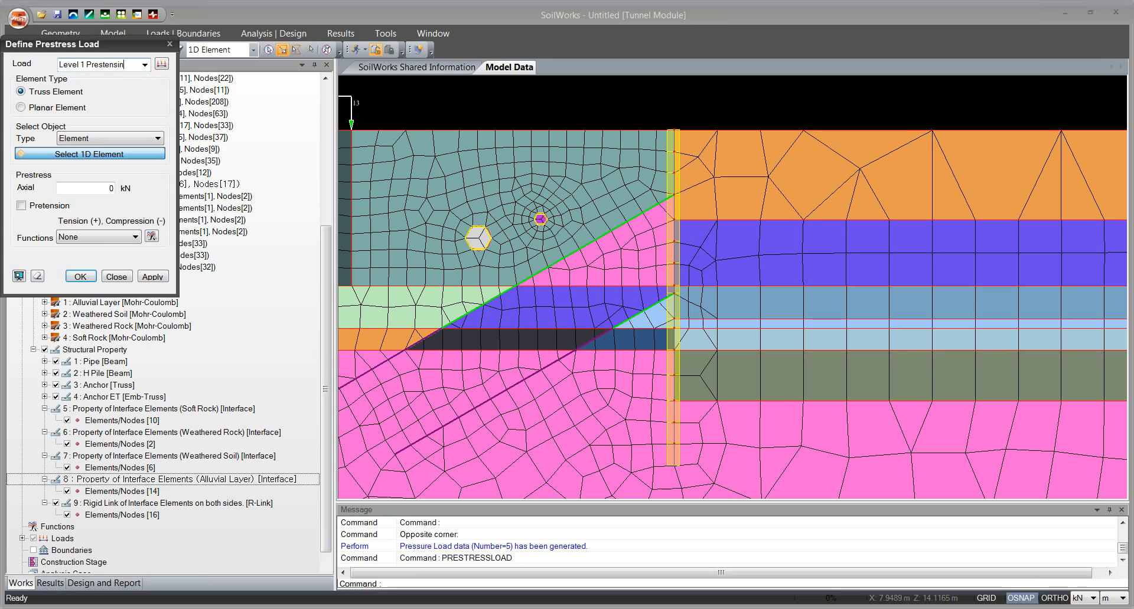
key(BackSpace)
text(o)
click(77, 155)
click(585, 252)
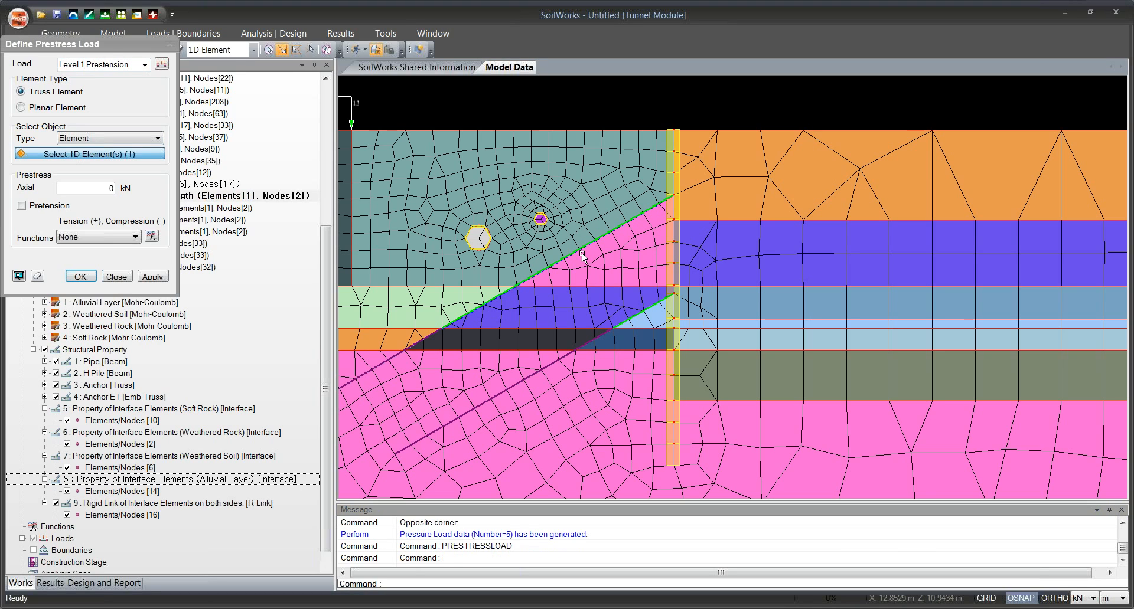
Apply an axial prestress of 220 kN with Pretension enabled to the selected upper anchor element.
drag(115, 50, 203, 68)
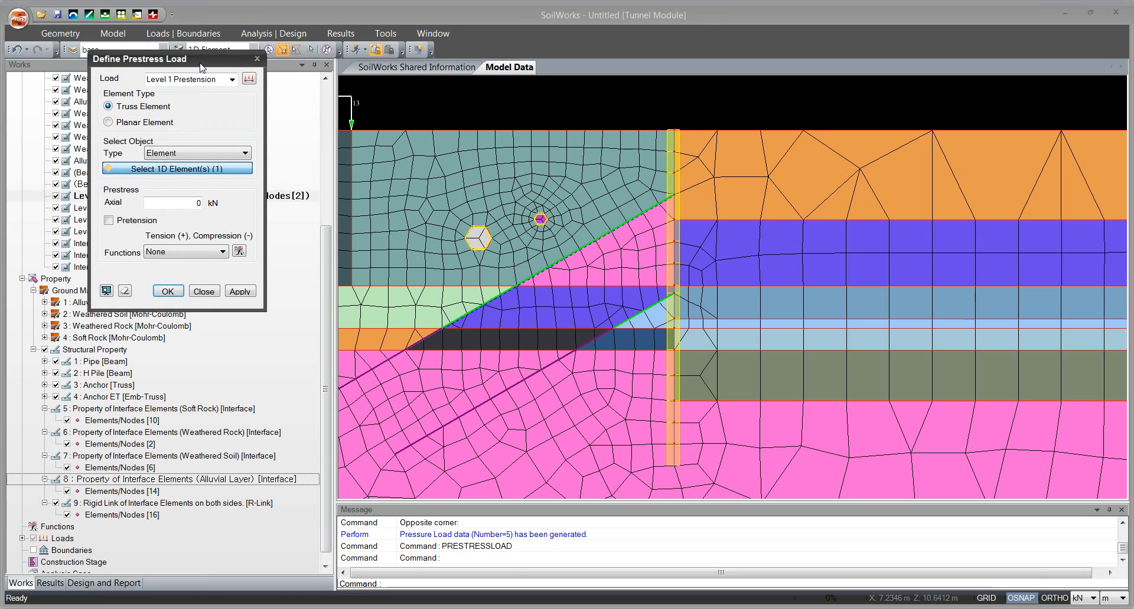
double_click(196, 203)
text(220)
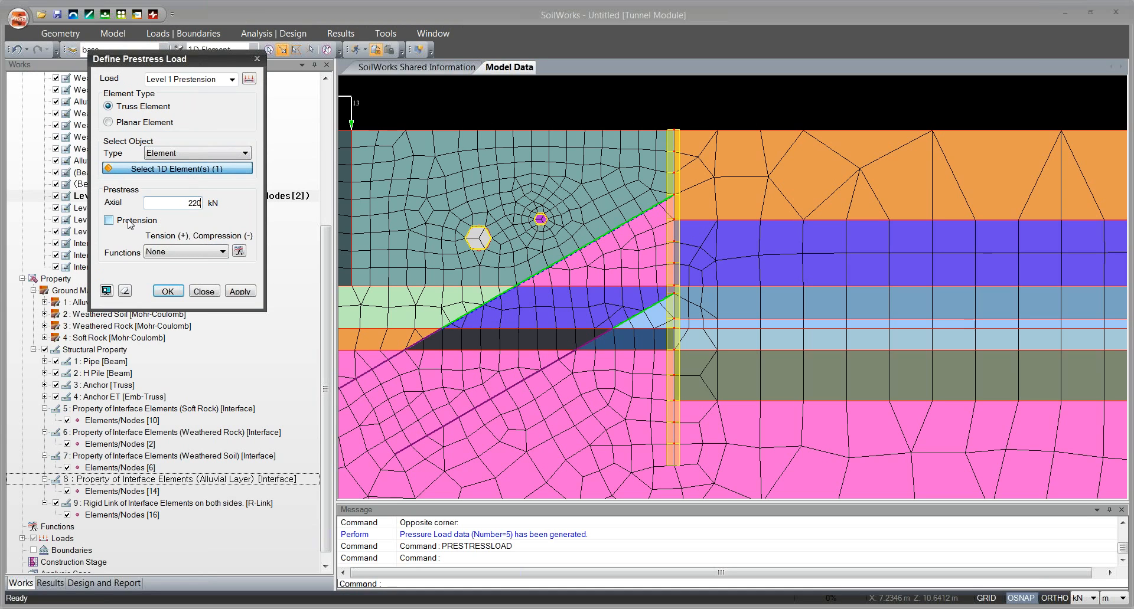
click(129, 221)
click(239, 291)
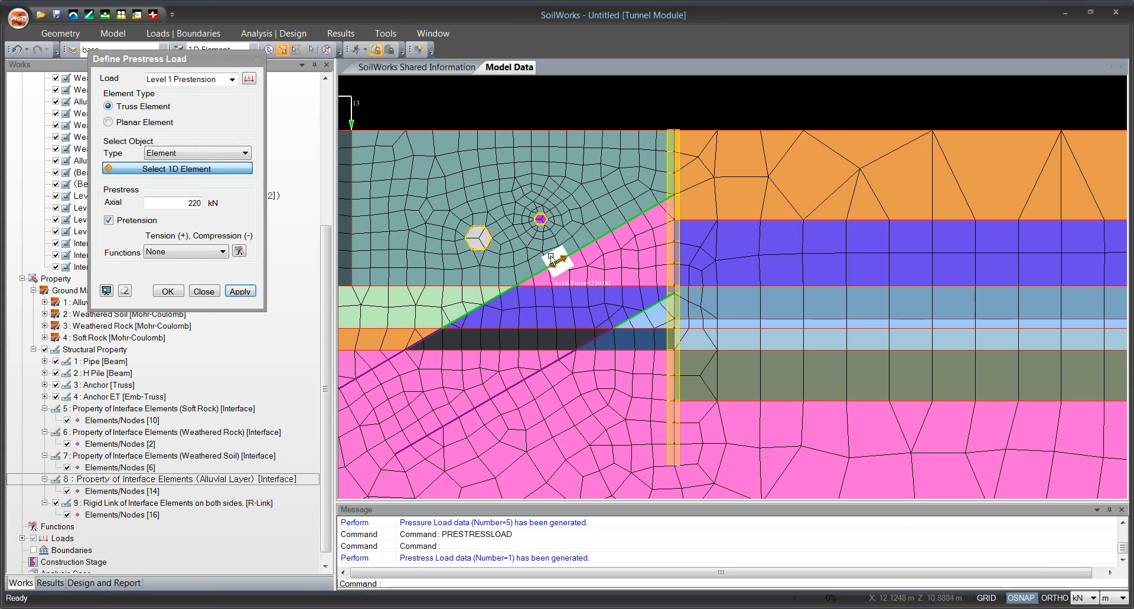
Create load set Level 2 Prestension on the lower anchor's stress-free length element, keeping the 220 kN axial force and Pretension.
click(171, 79)
key(BackSpace)
text(2)
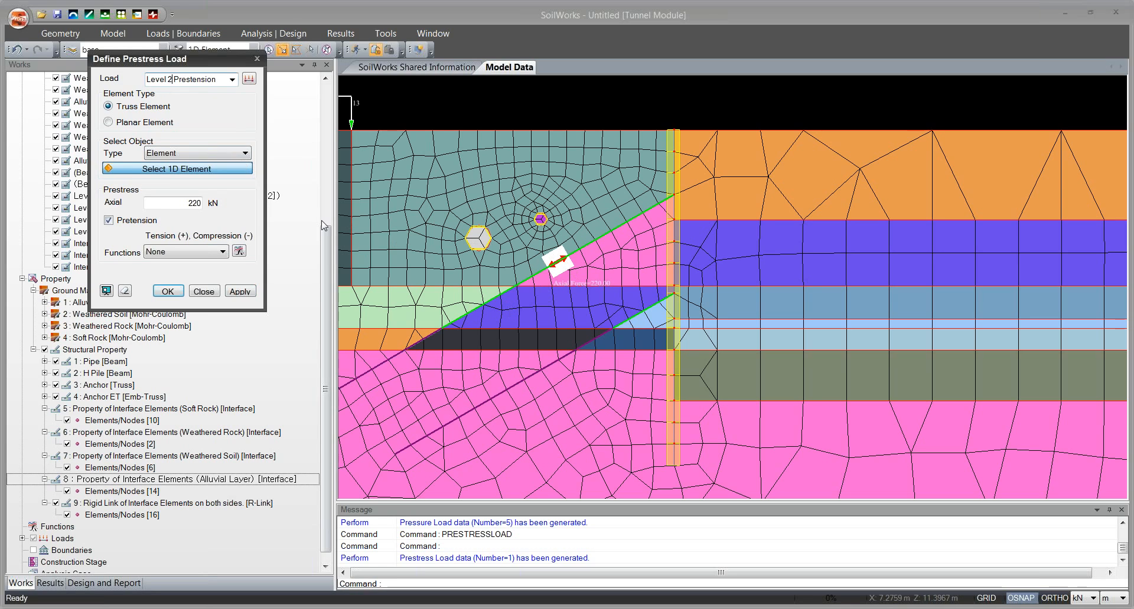
click(192, 170)
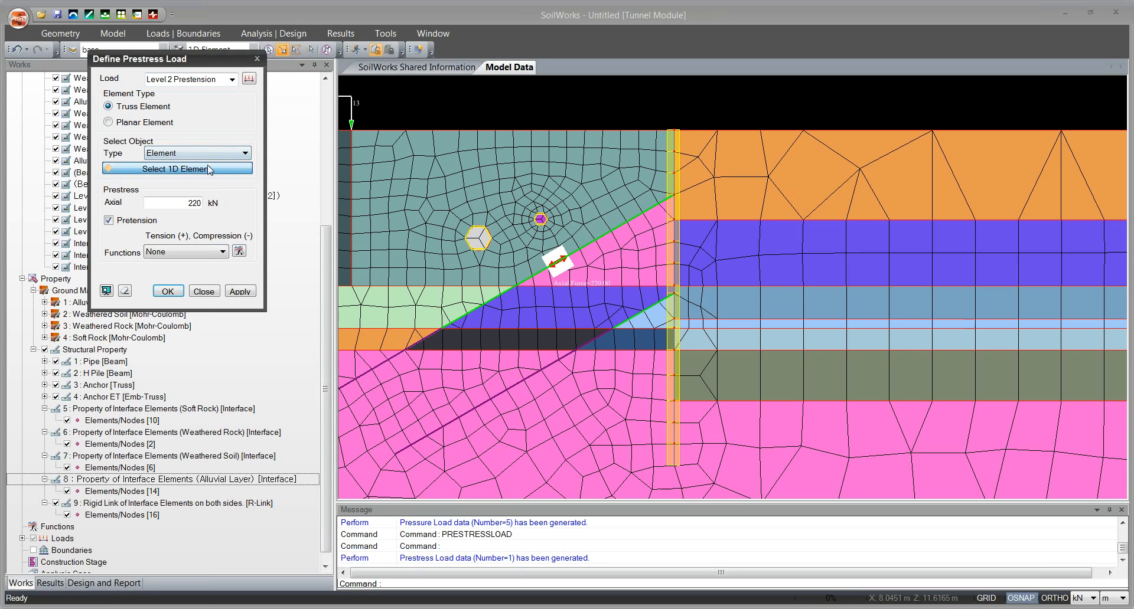
click(608, 310)
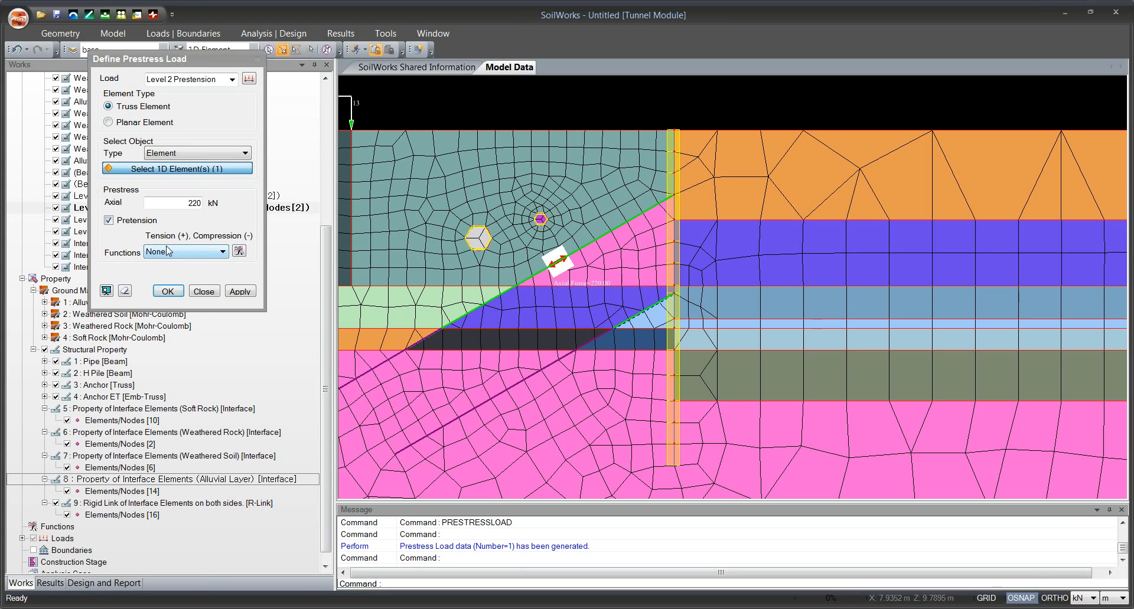
click(168, 291)
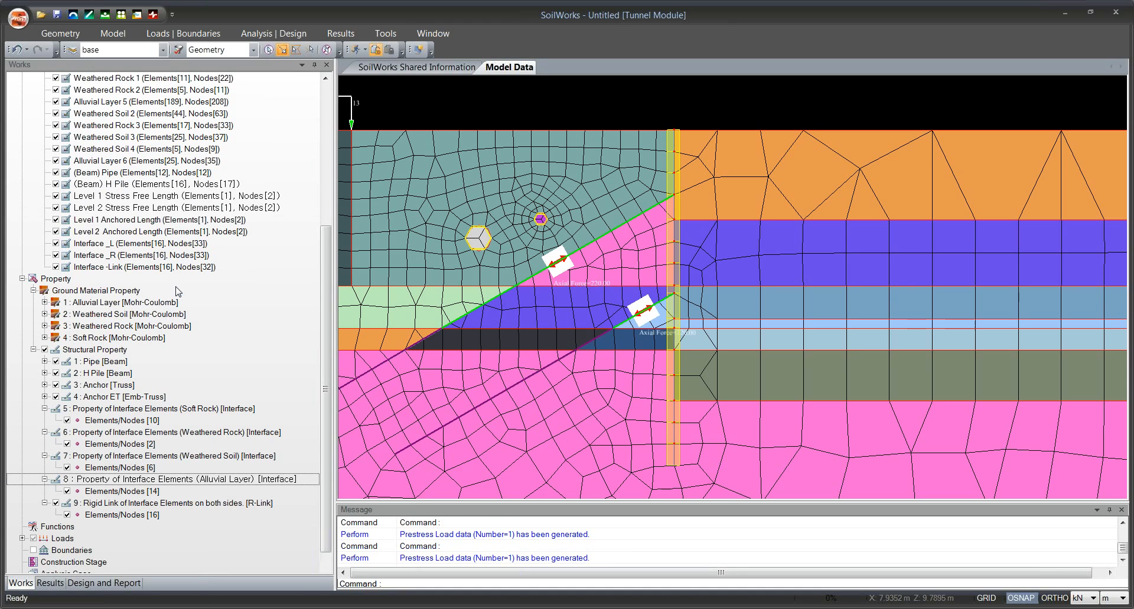
Expand the loads in the model tree and review the Self Weight, Overburden, Level 1 Prestension and Level 2 Prestension sets.
drag(328, 351, 329, 358)
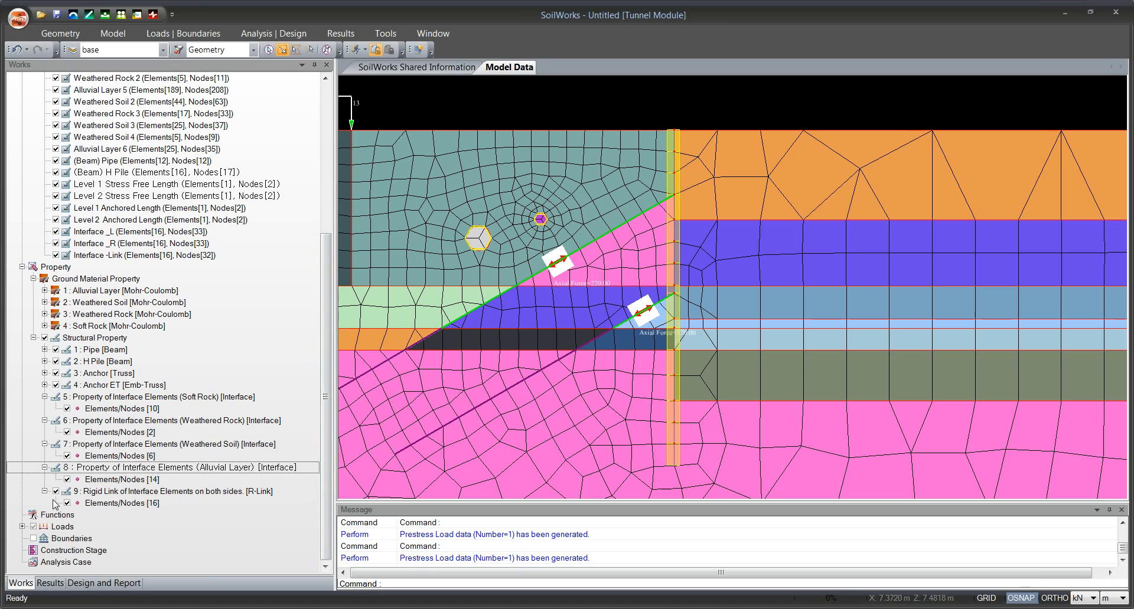
click(22, 527)
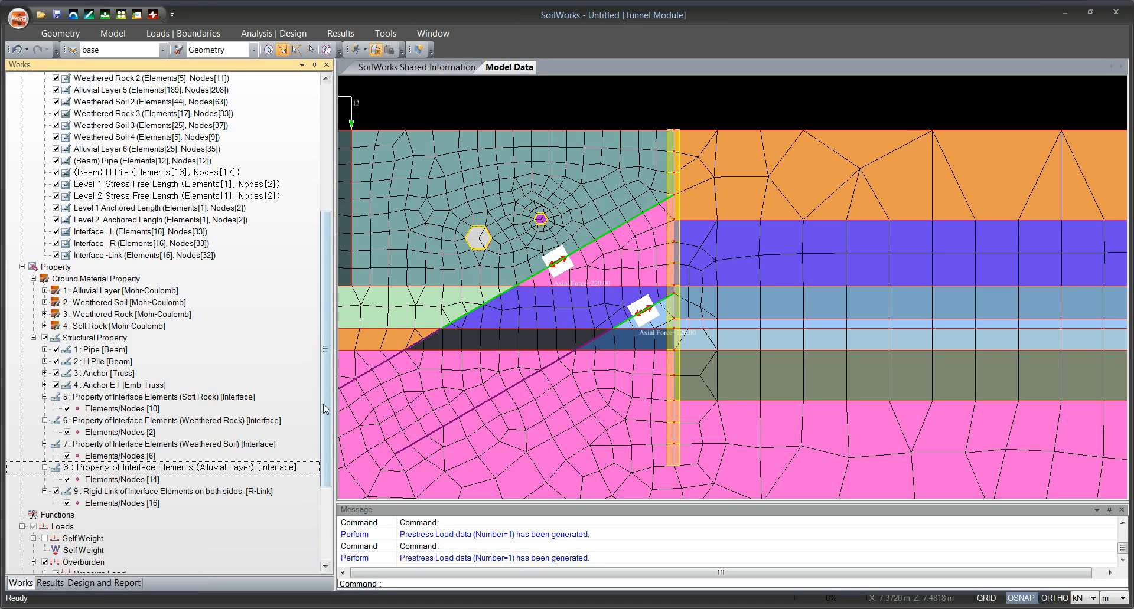
drag(329, 402, 330, 416)
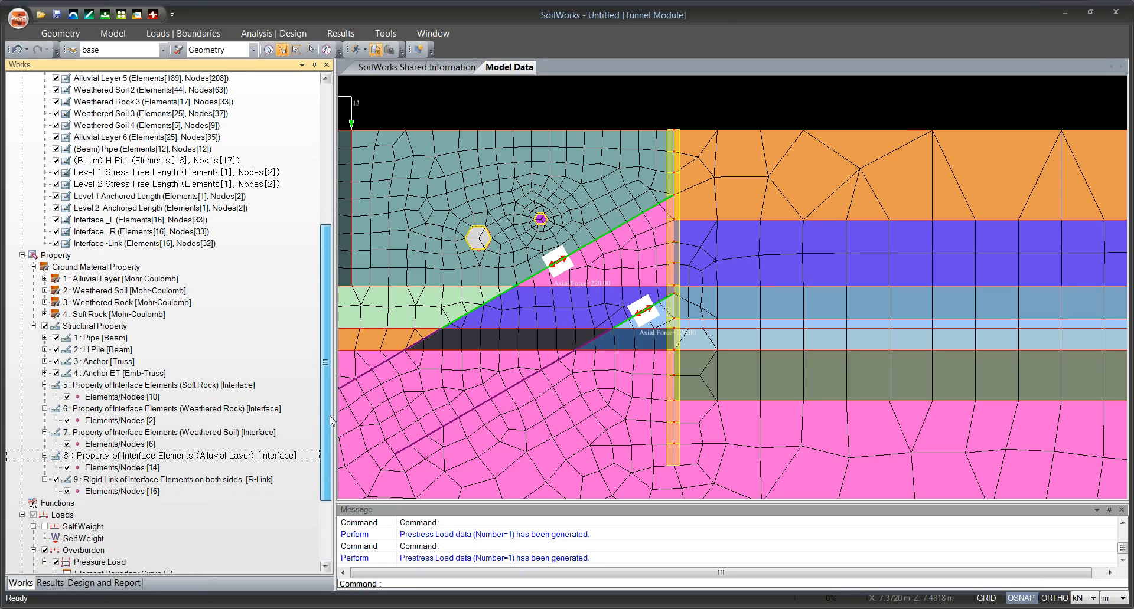
click(97, 503)
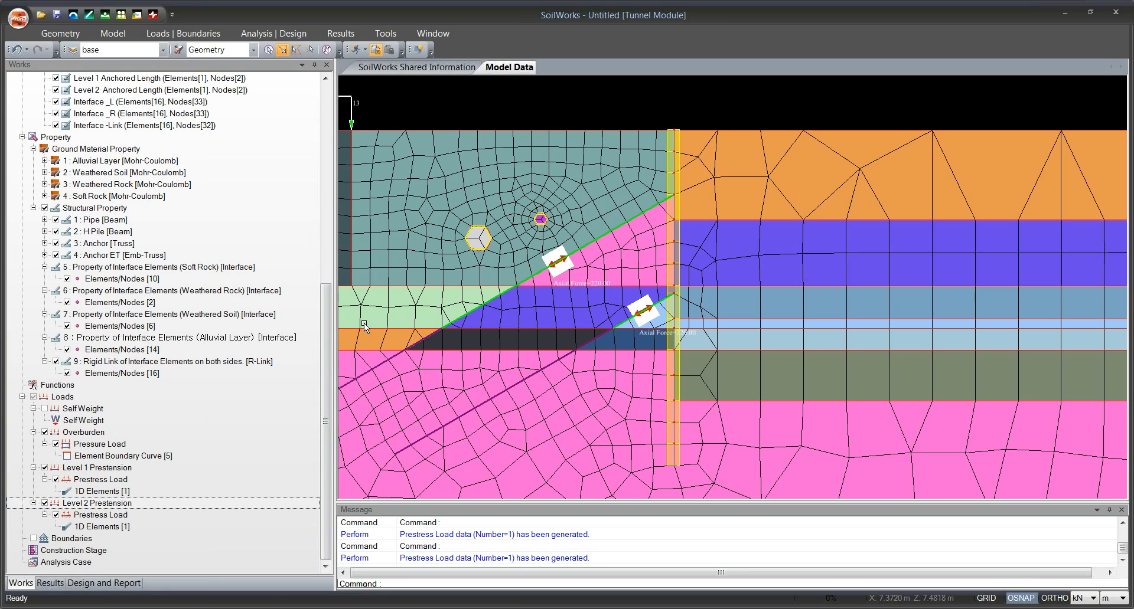
drag(325, 327, 325, 343)
drag(325, 394, 314, 376)
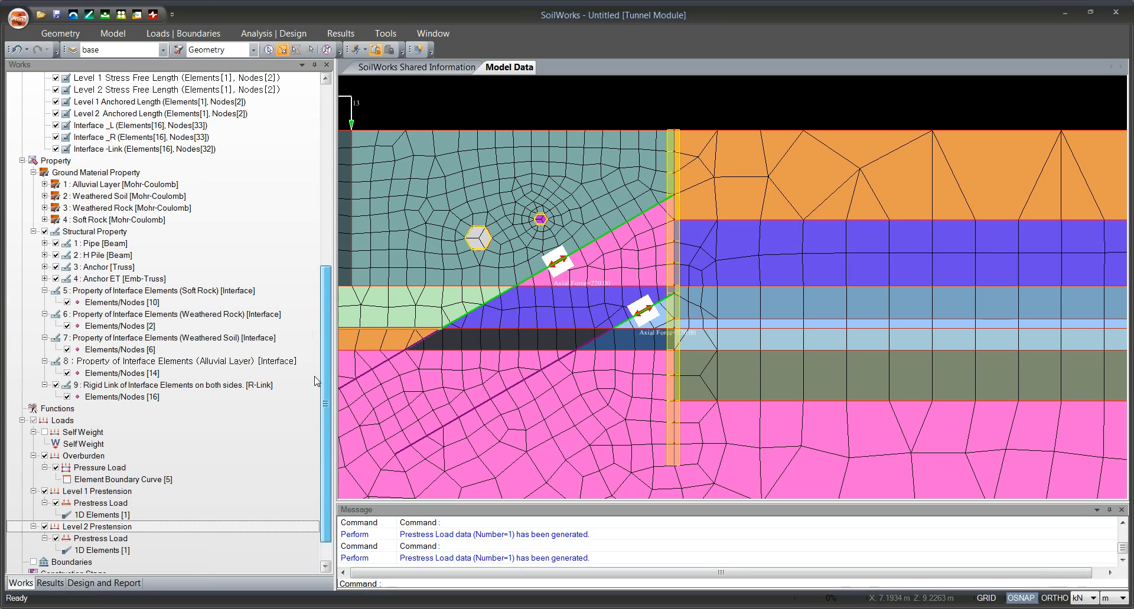
Generate smart supports in a boundary set named Support, considering all mesh sets.
scroll(315, 381, up, 9)
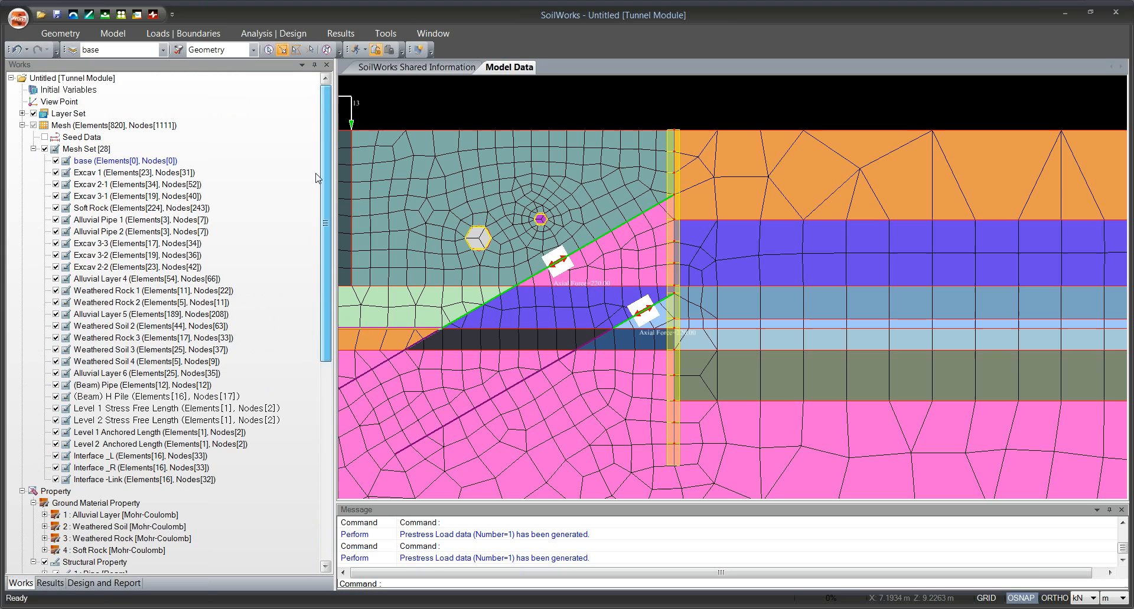
click(156, 35)
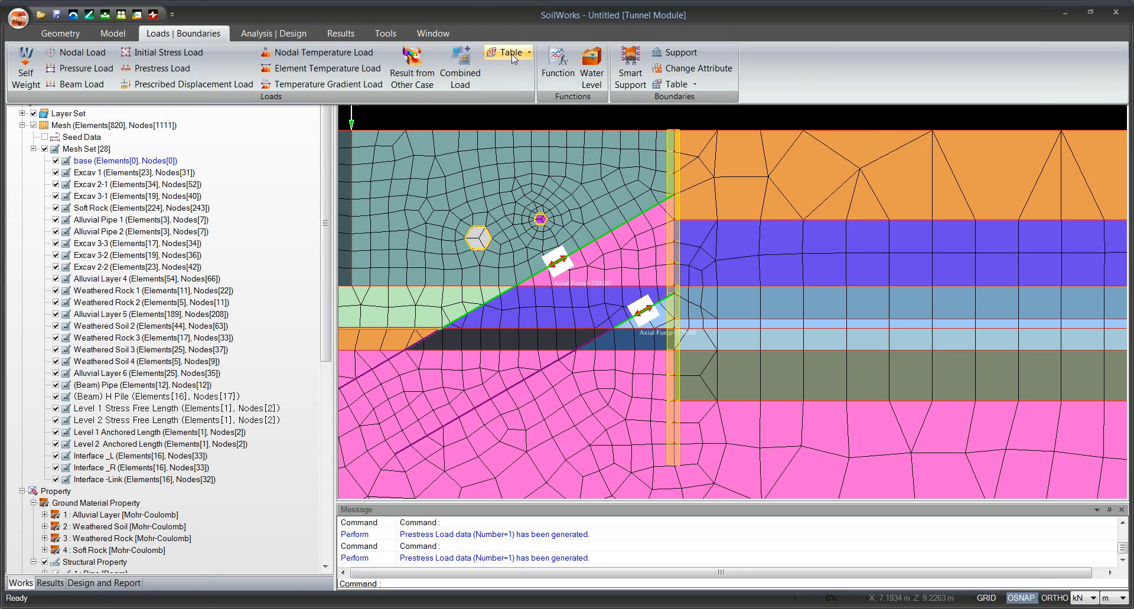
click(625, 72)
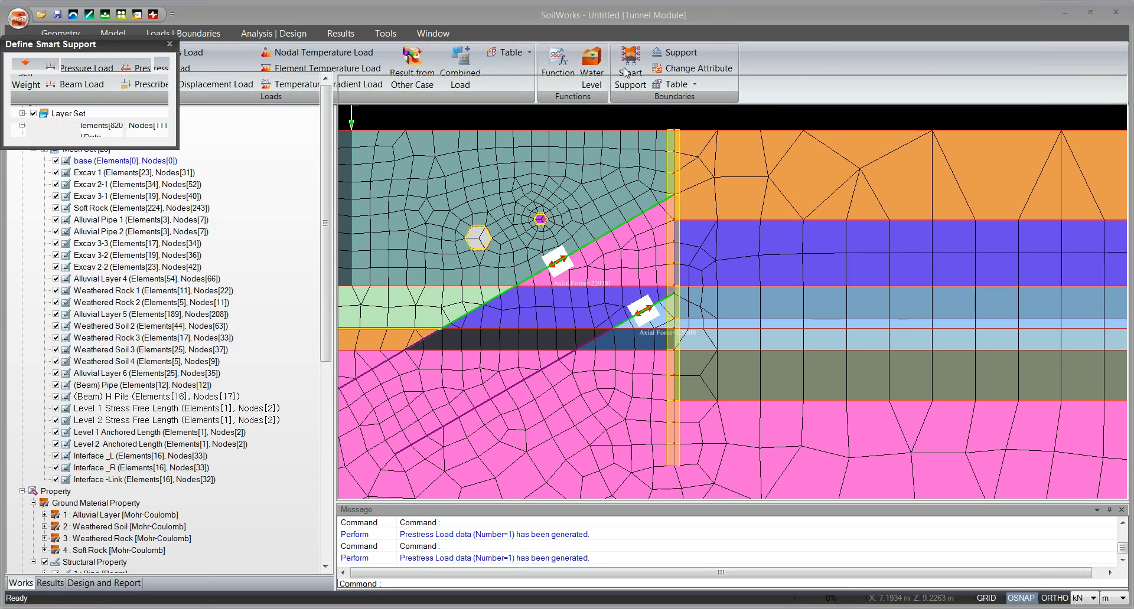
click(123, 67)
text(Support)
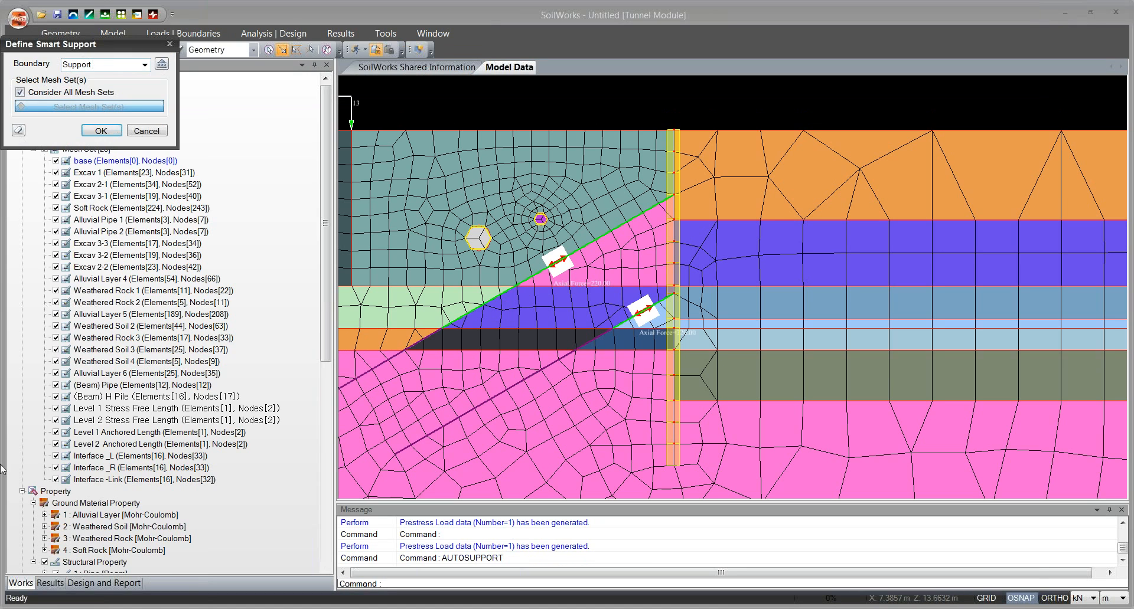
click(101, 135)
click(100, 131)
scroll(755, 155, down, 3)
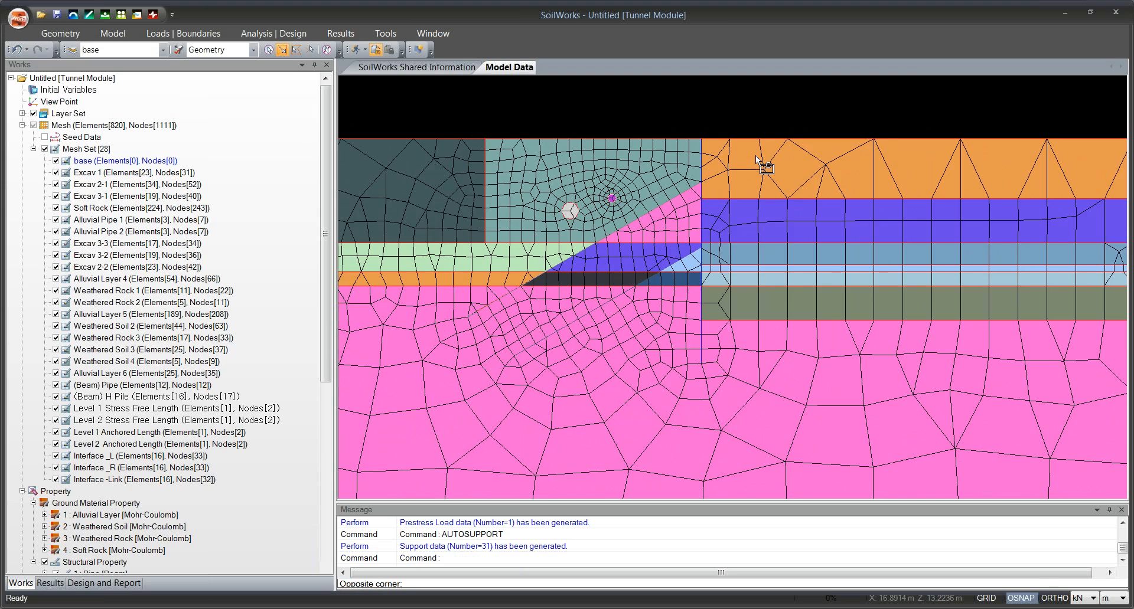
scroll(756, 155, down, 1)
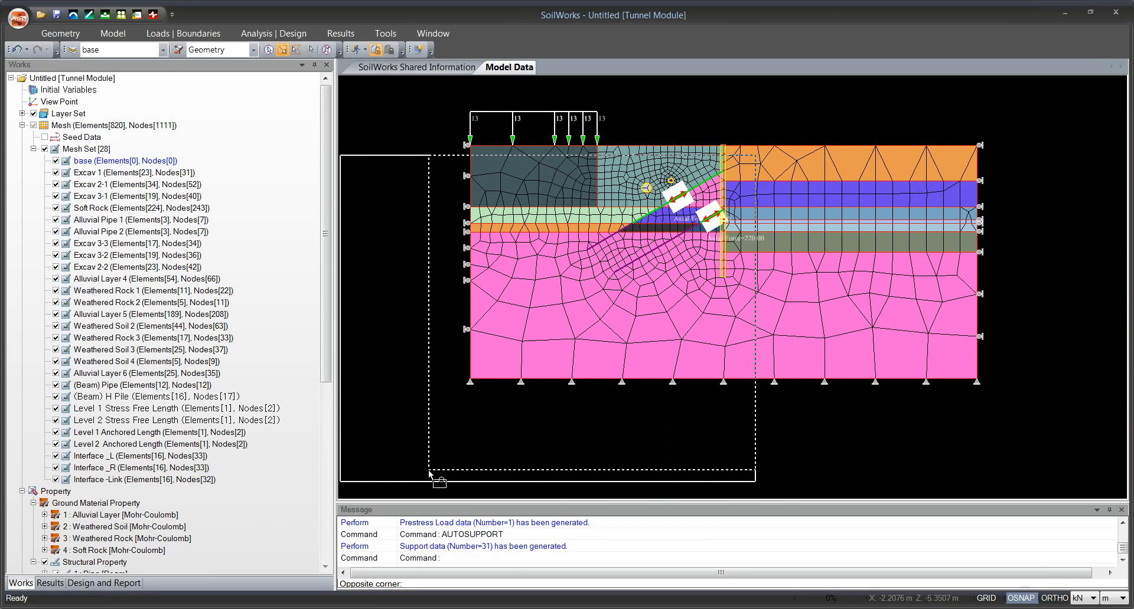
key(Escape)
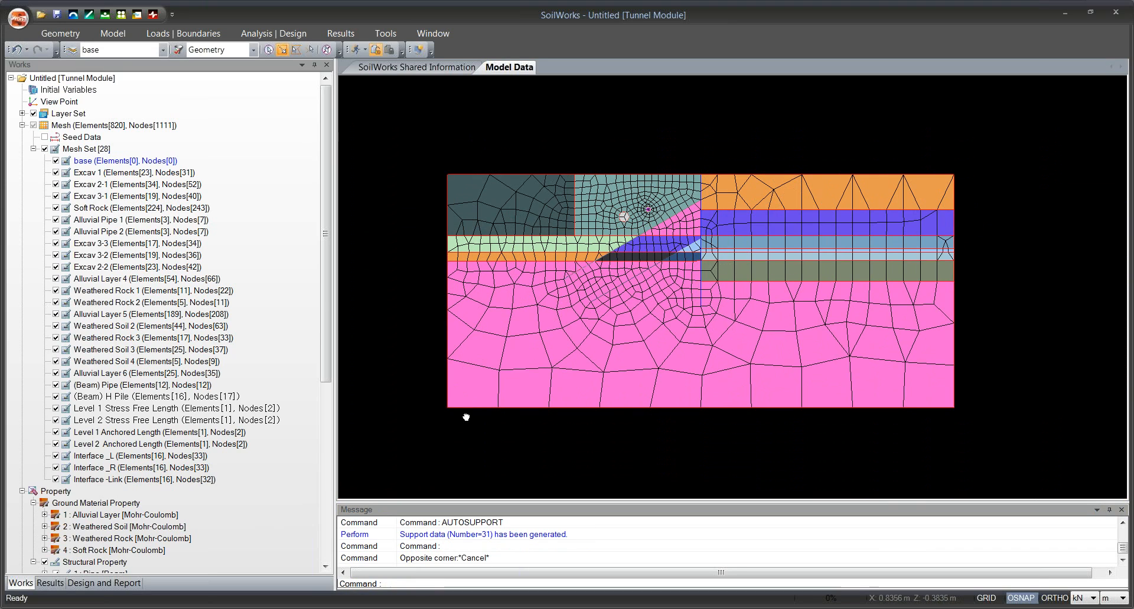
click(166, 37)
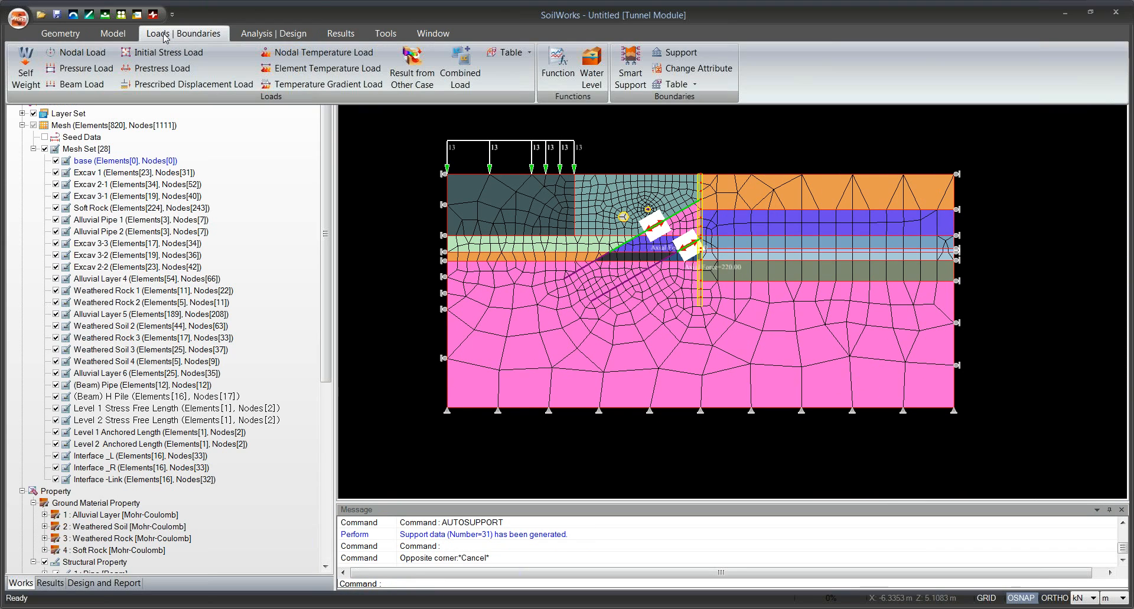
click(668, 56)
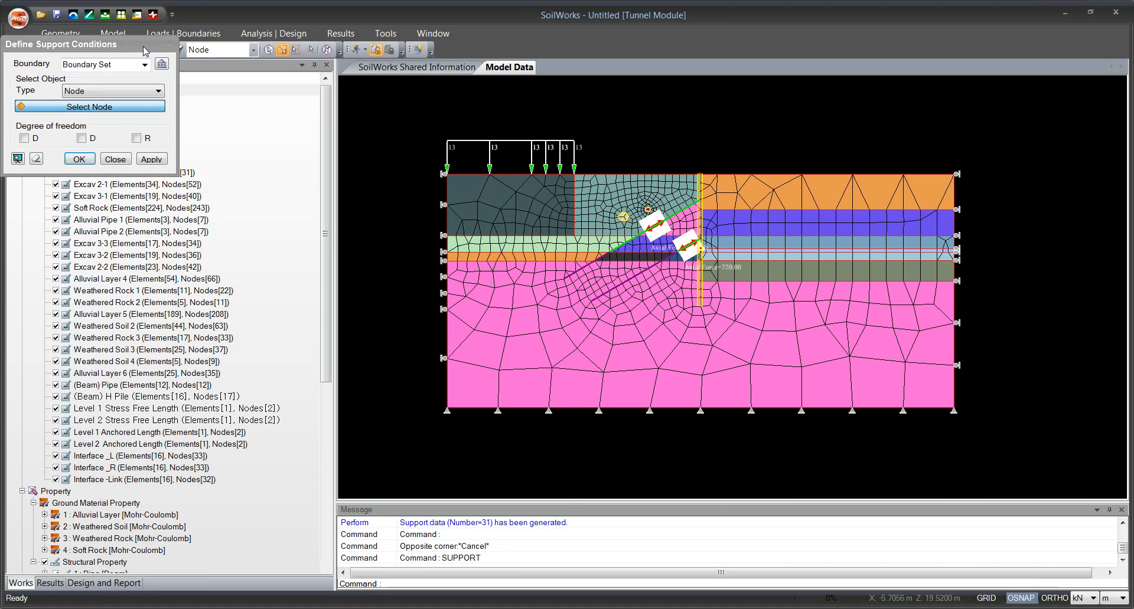
drag(175, 62, 208, 61)
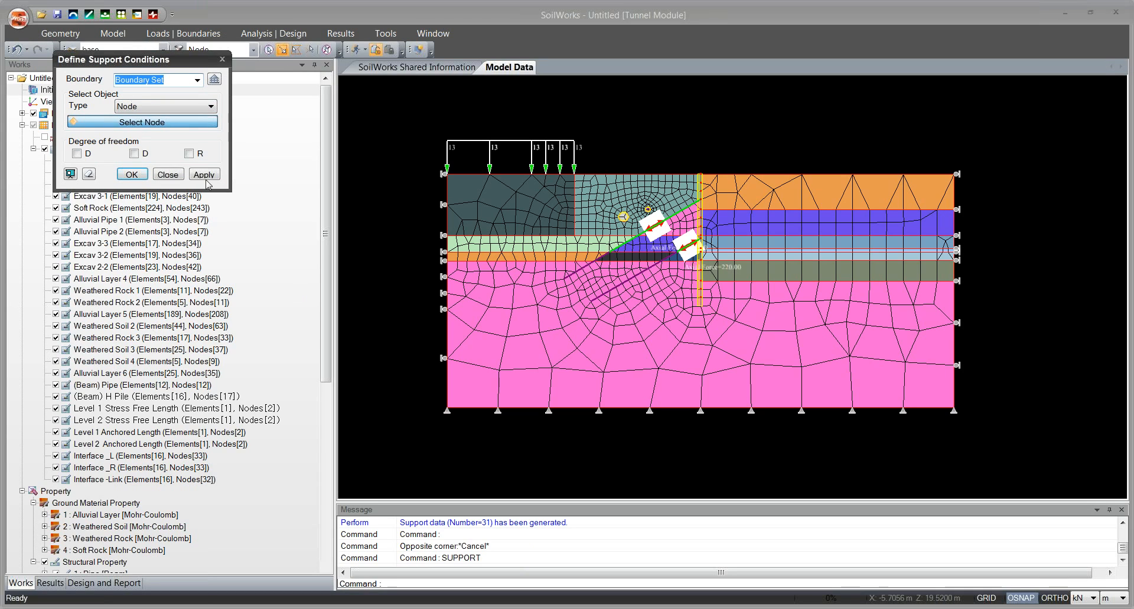
click(220, 60)
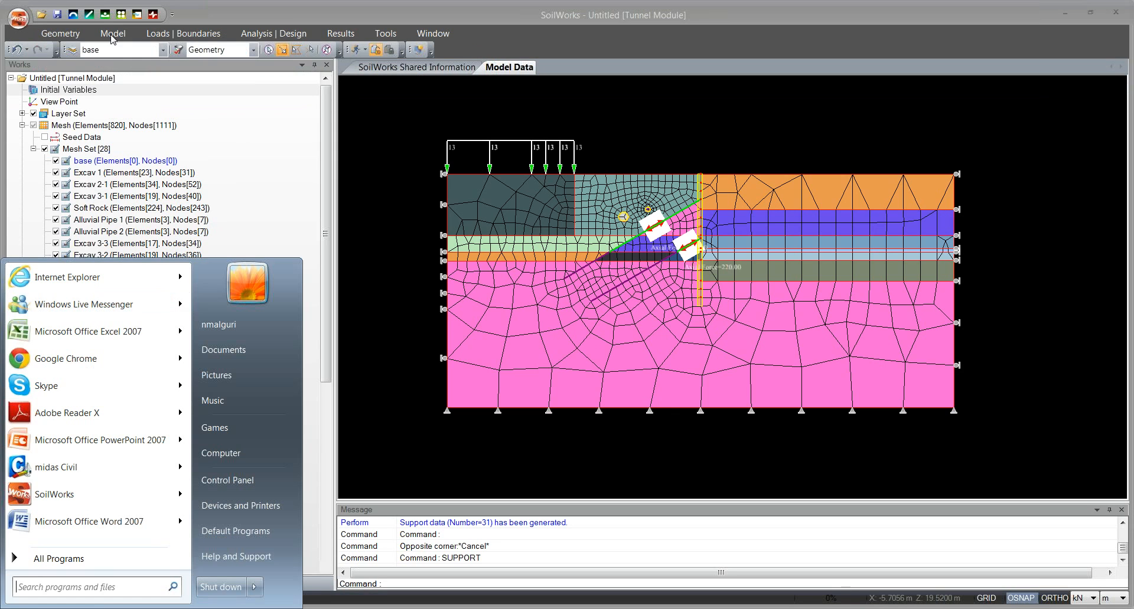
click(111, 36)
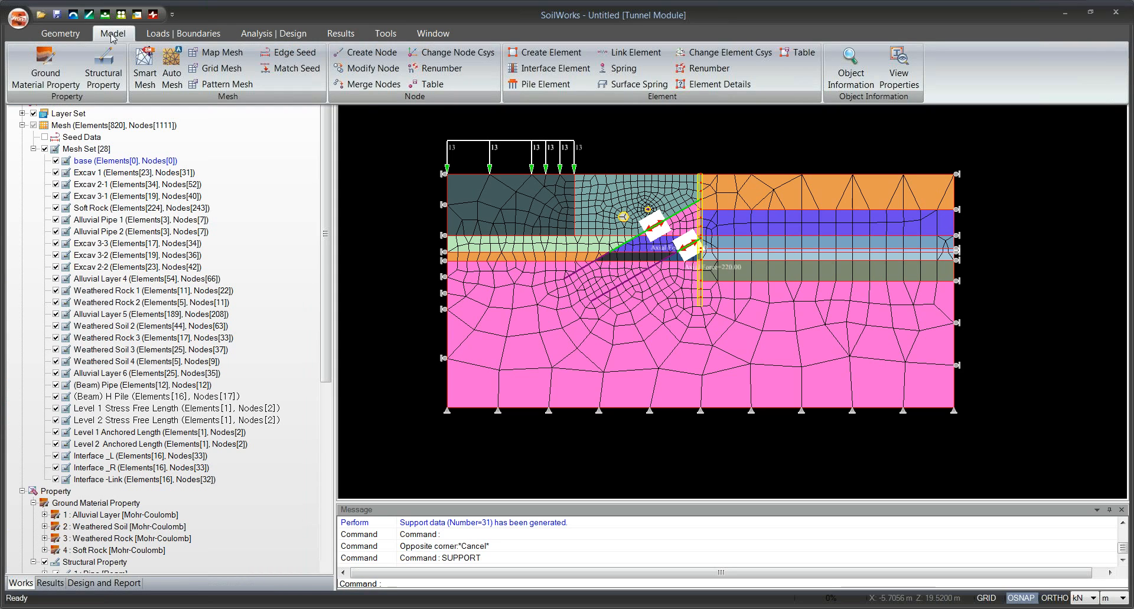
click(183, 34)
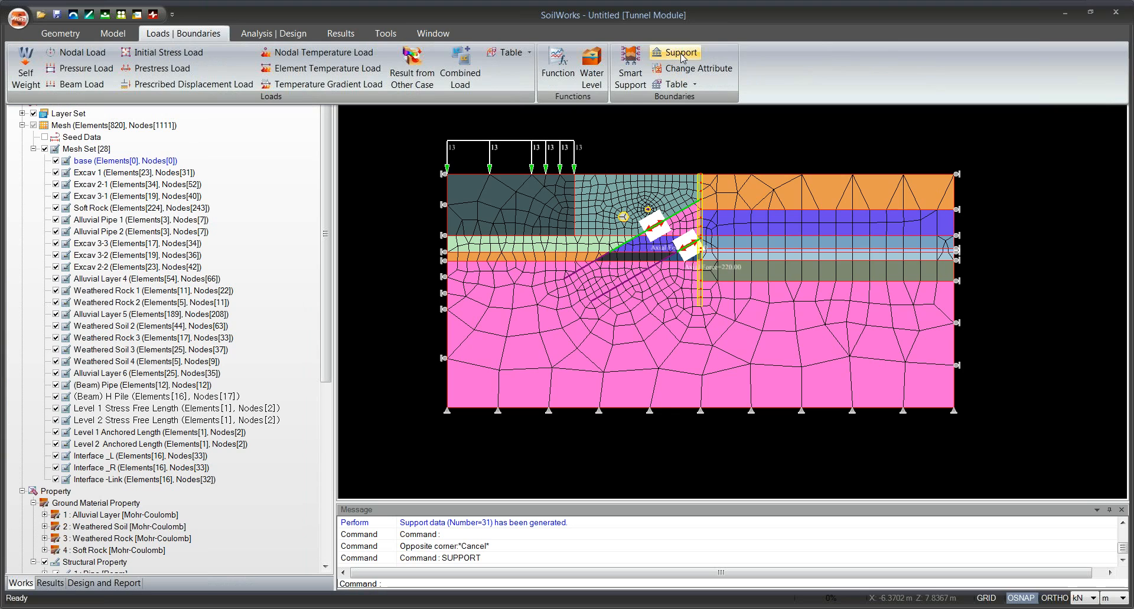
double_click(205, 34)
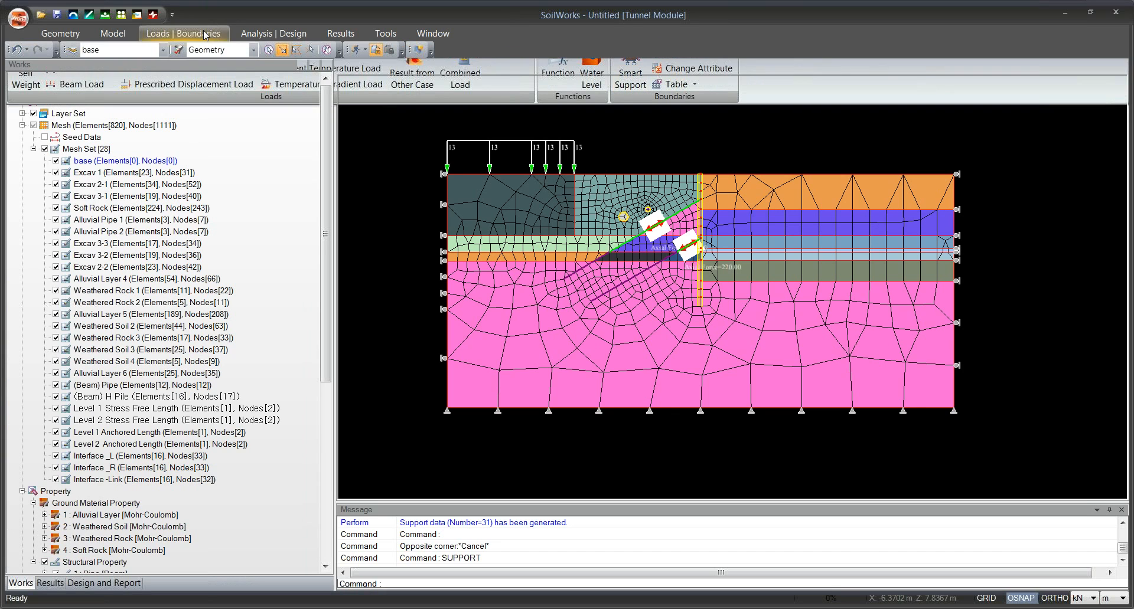
drag(609, 192, 570, 208)
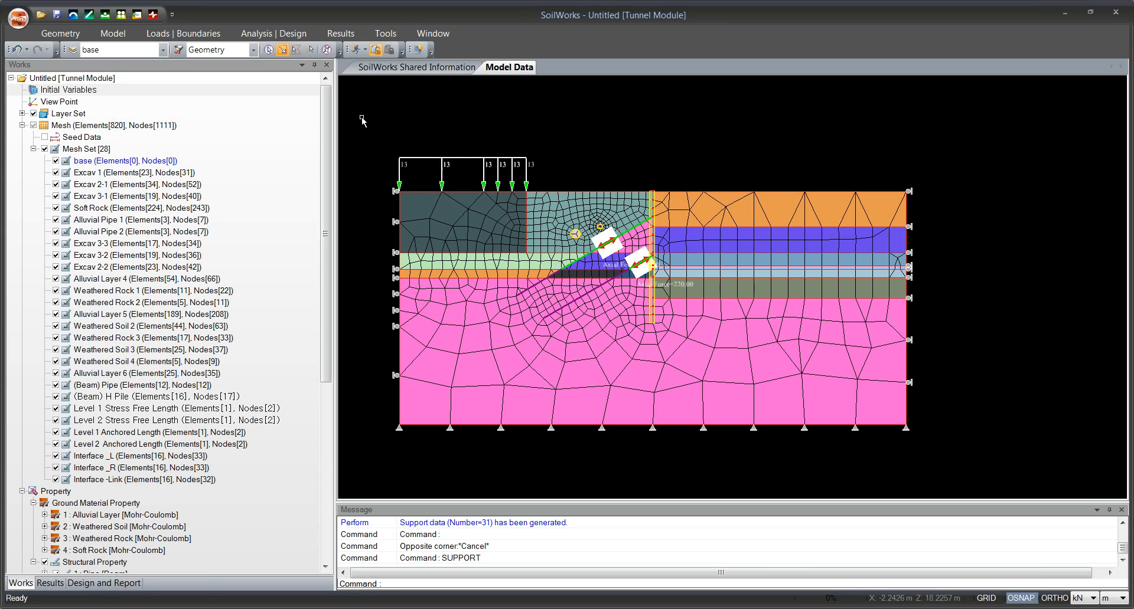
Open the construction stage definition and add five stages with the Nonlinear Static Analysis type.
click(207, 33)
click(246, 37)
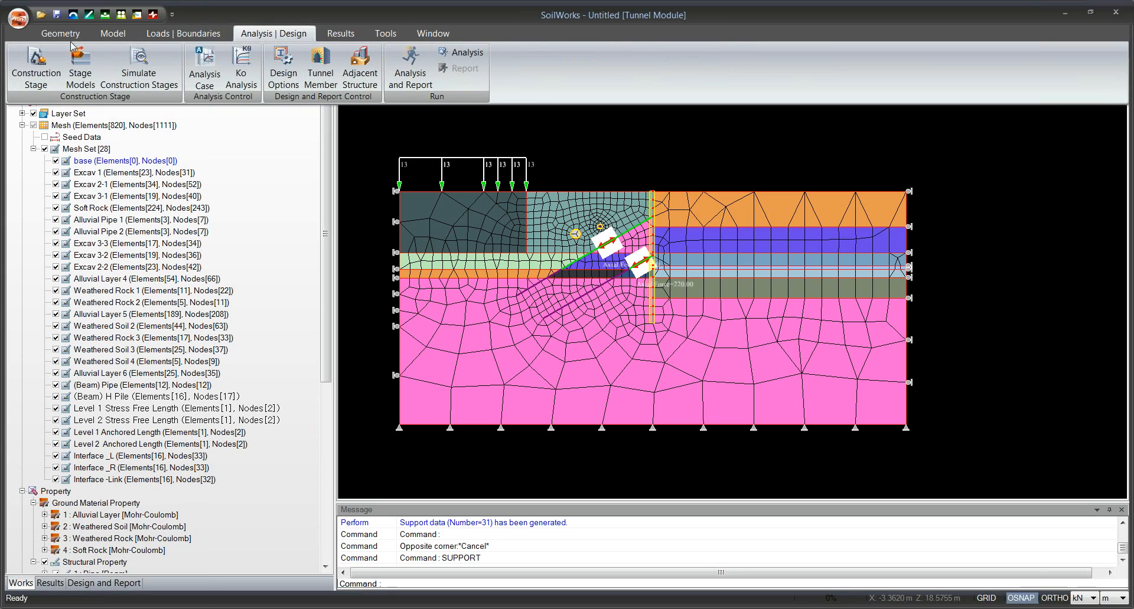
click(51, 66)
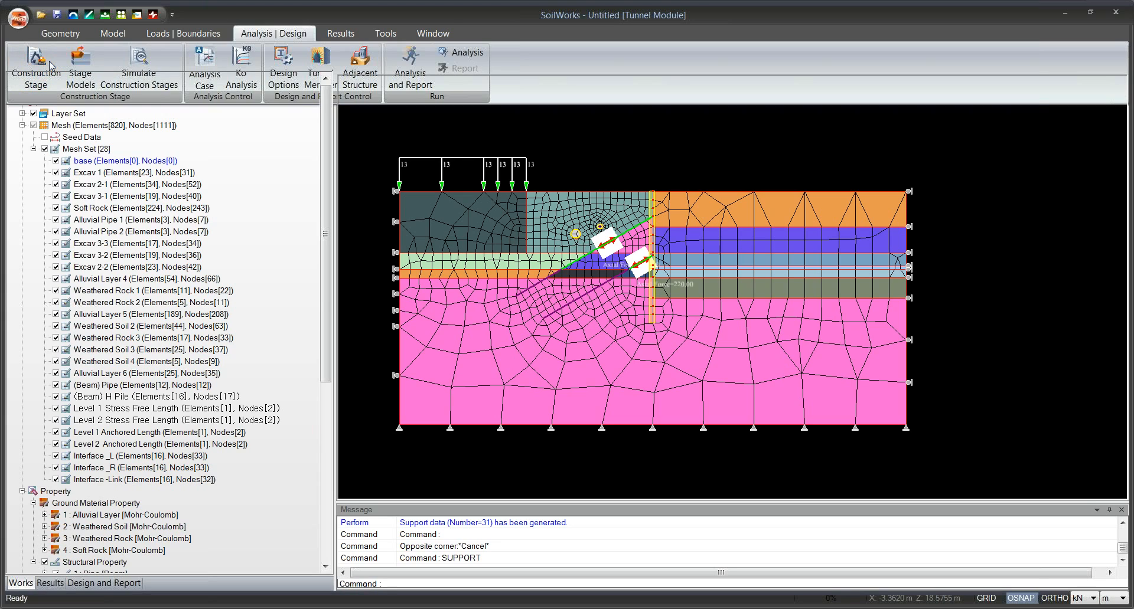
drag(134, 49, 181, 62)
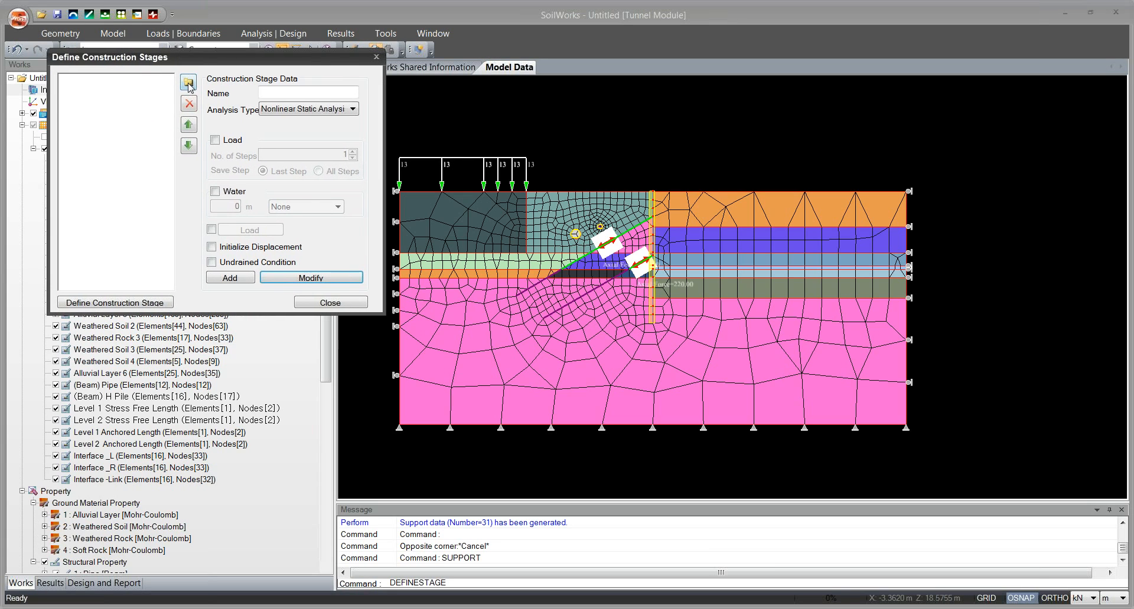
click(186, 82)
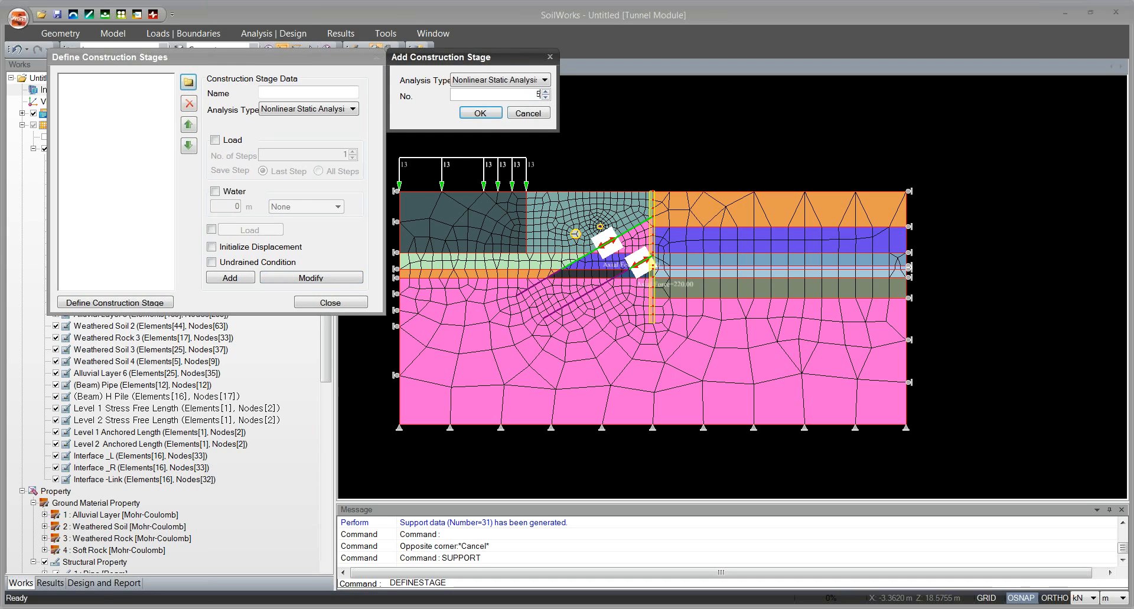
click(480, 112)
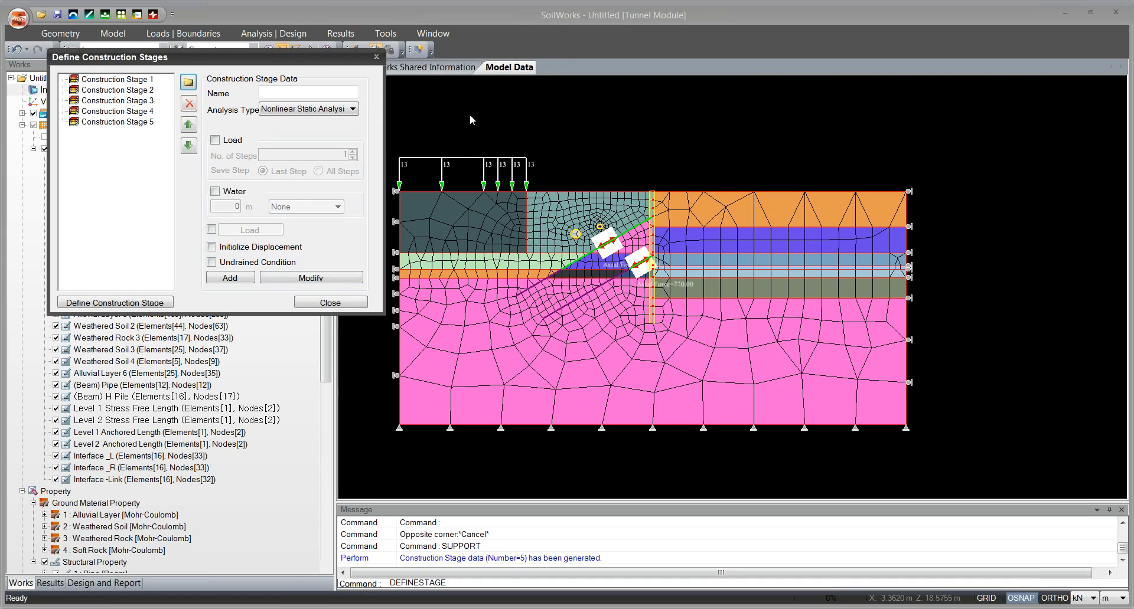
Look through the stage data of each of the five new construction stages.
key(super)
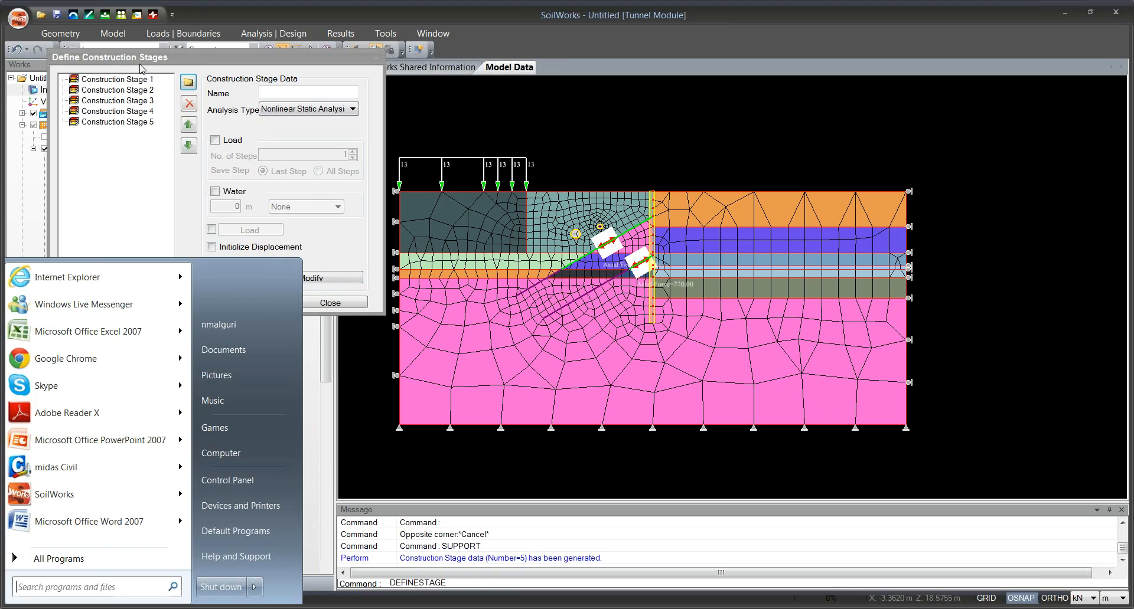
click(141, 69)
click(133, 79)
click(133, 89)
click(130, 100)
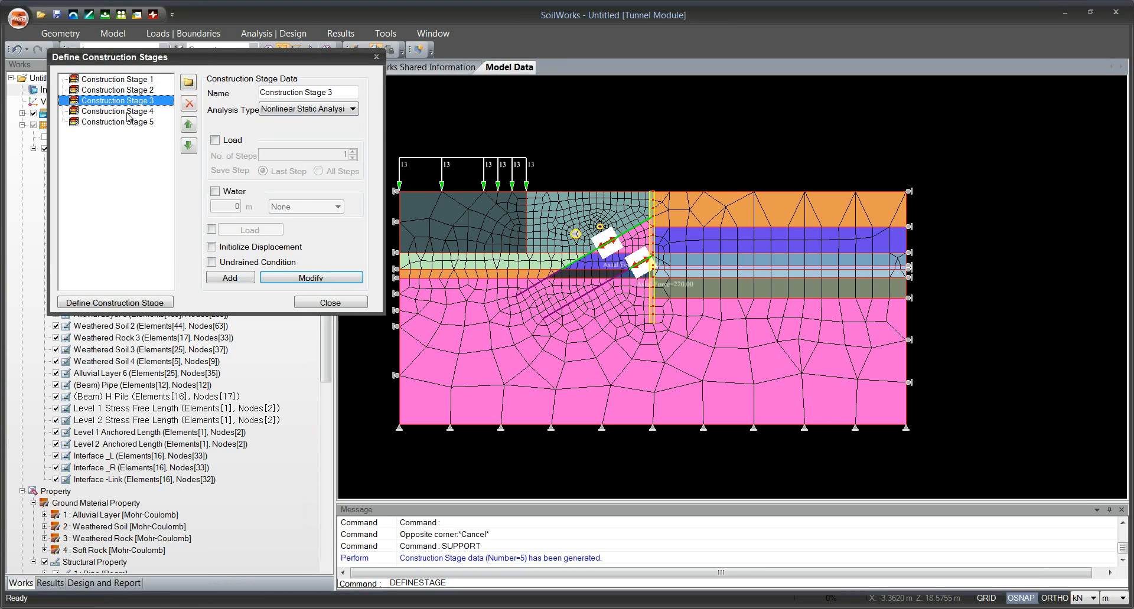
click(128, 112)
click(127, 122)
Rename Construction Stage 1 as Original Ground and enable Initialize Displacement for it.
click(147, 80)
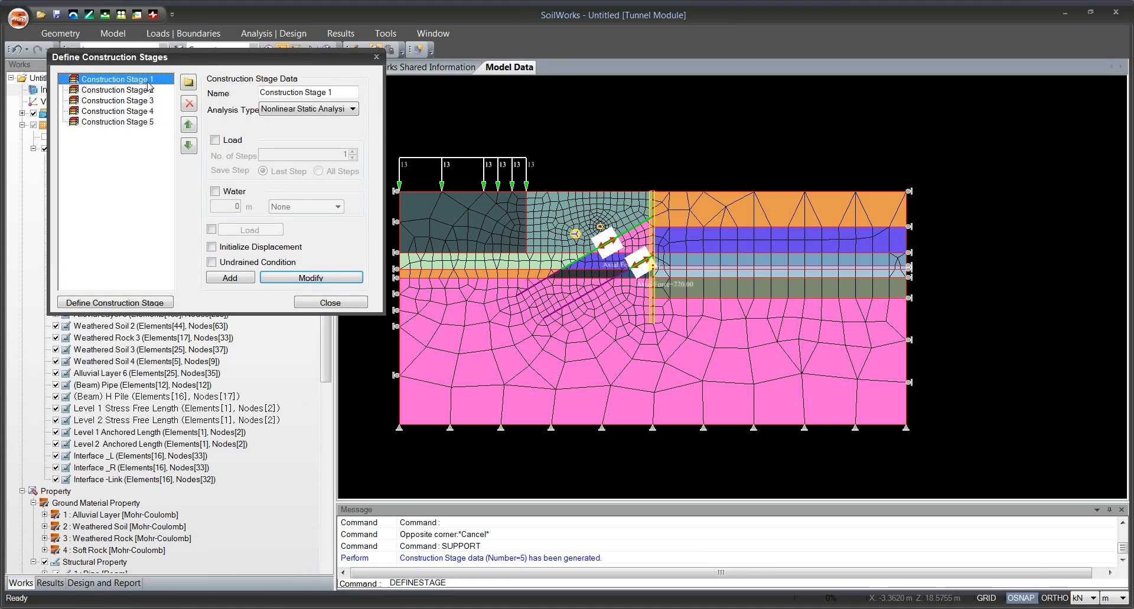
drag(352, 92, 228, 94)
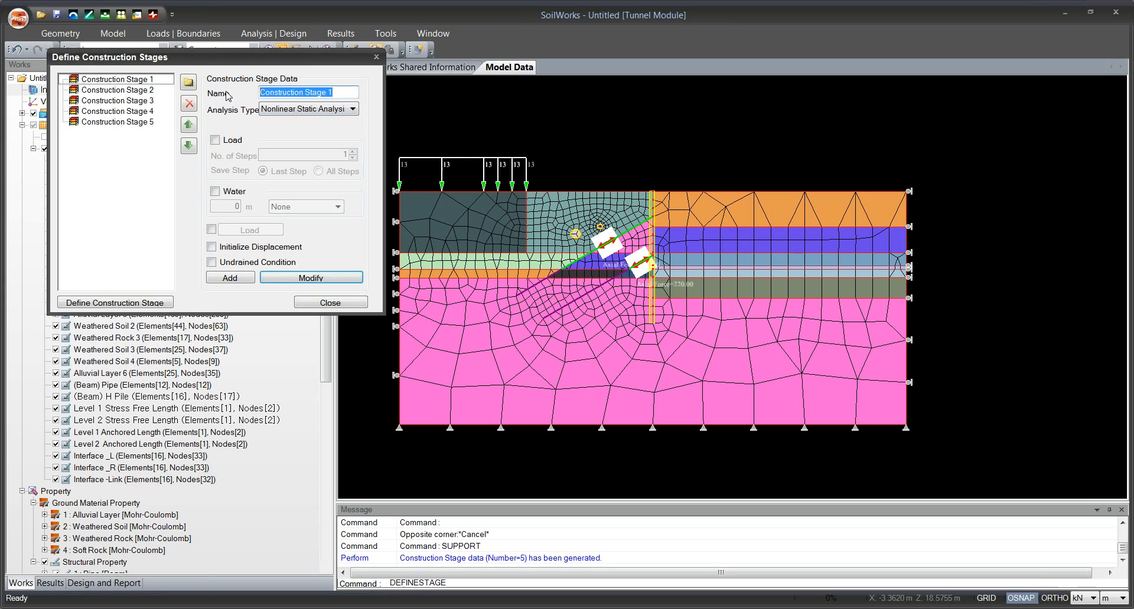
text(Original )
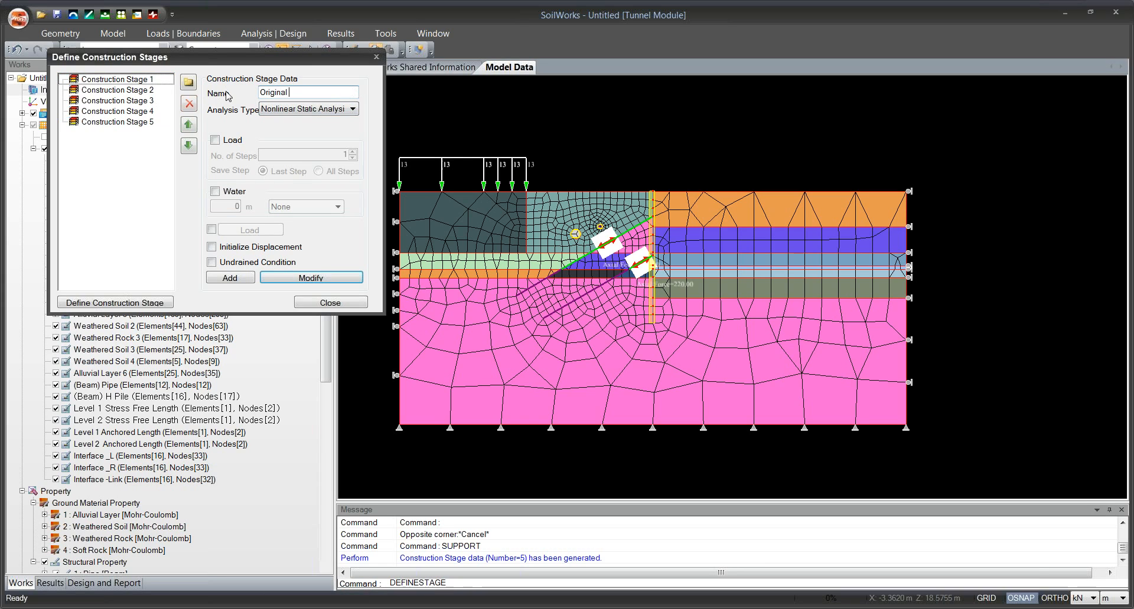
text(Ground)
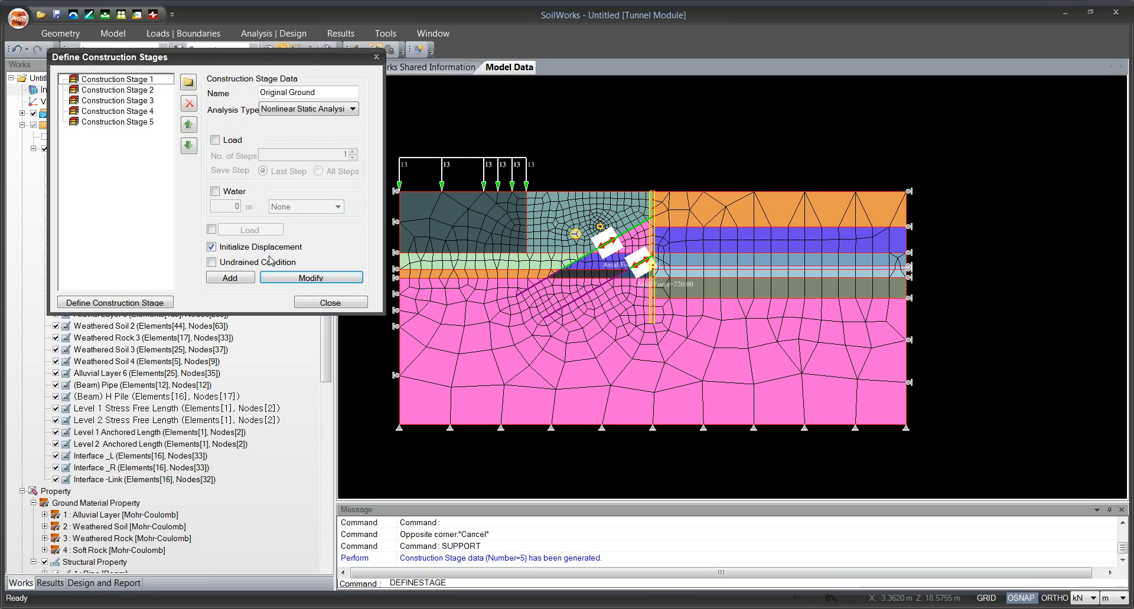
click(293, 278)
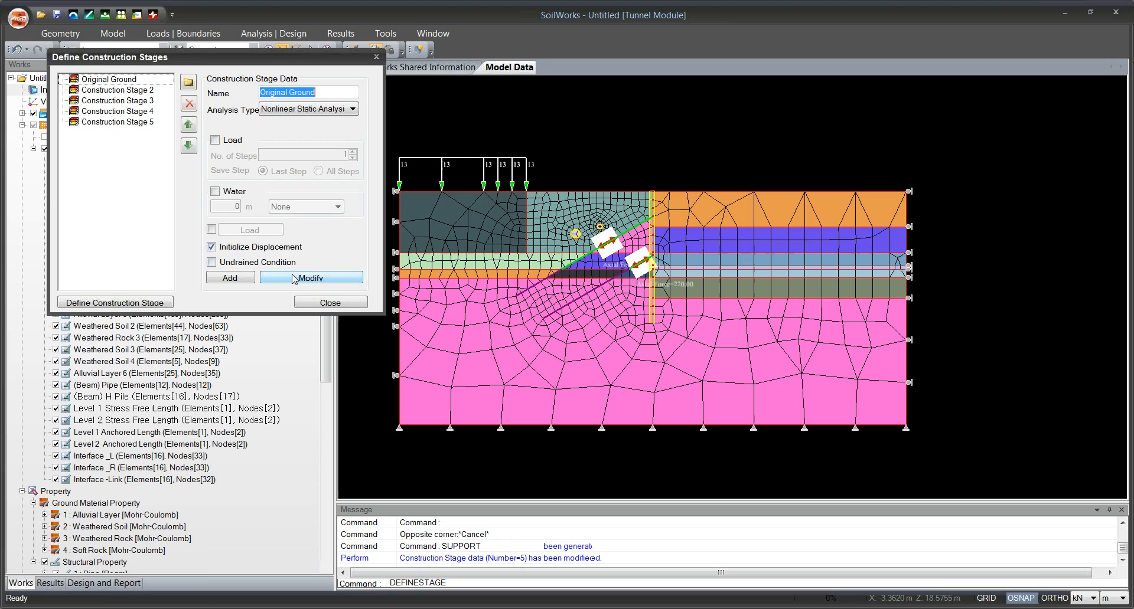
Rename Construction Stage 2 as Install Structure and enable Initialize Displacement for it.
click(135, 90)
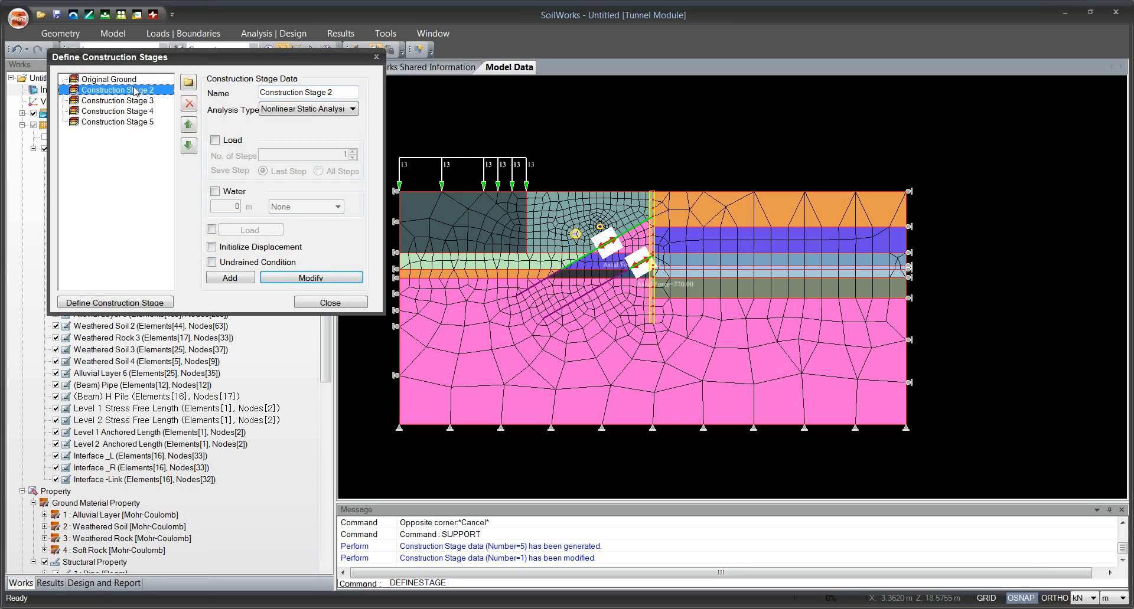
drag(340, 93, 222, 92)
text(Ins)
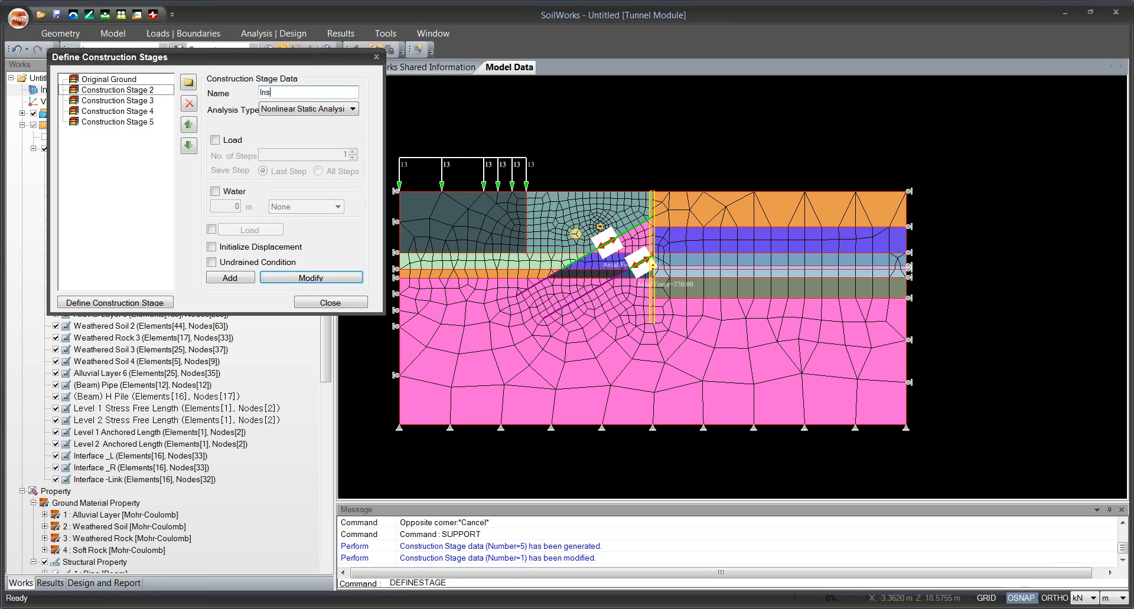
text(tall Structure)
click(264, 250)
click(309, 278)
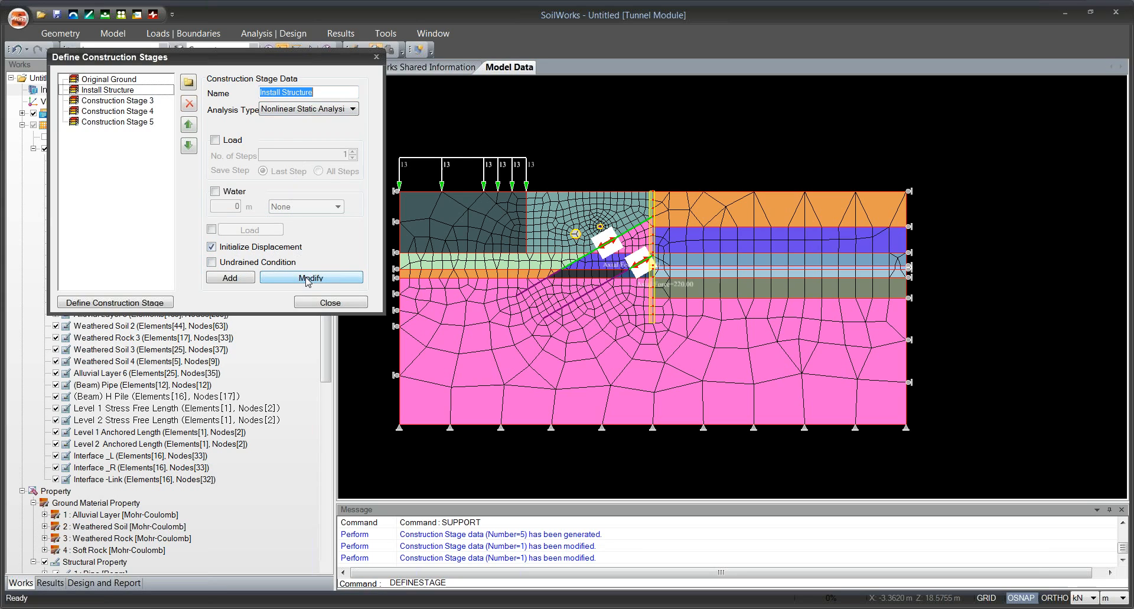
Rename Construction Stage 3 as Excavation 1, keeping Nonlinear Static Analysis and leaving Initialize Displacement off.
click(135, 102)
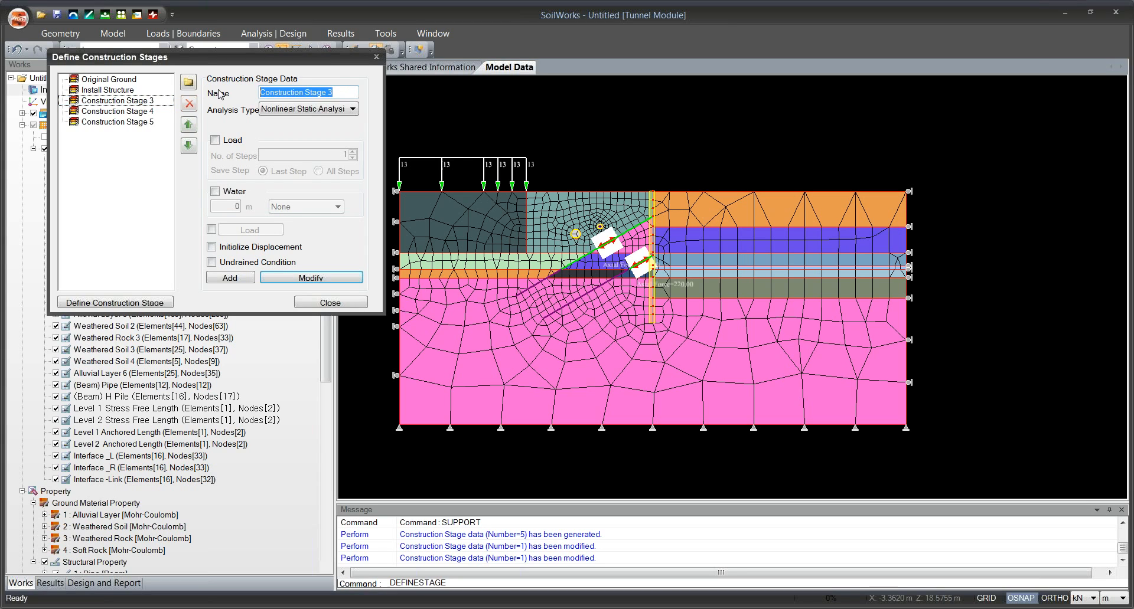
text(Le)
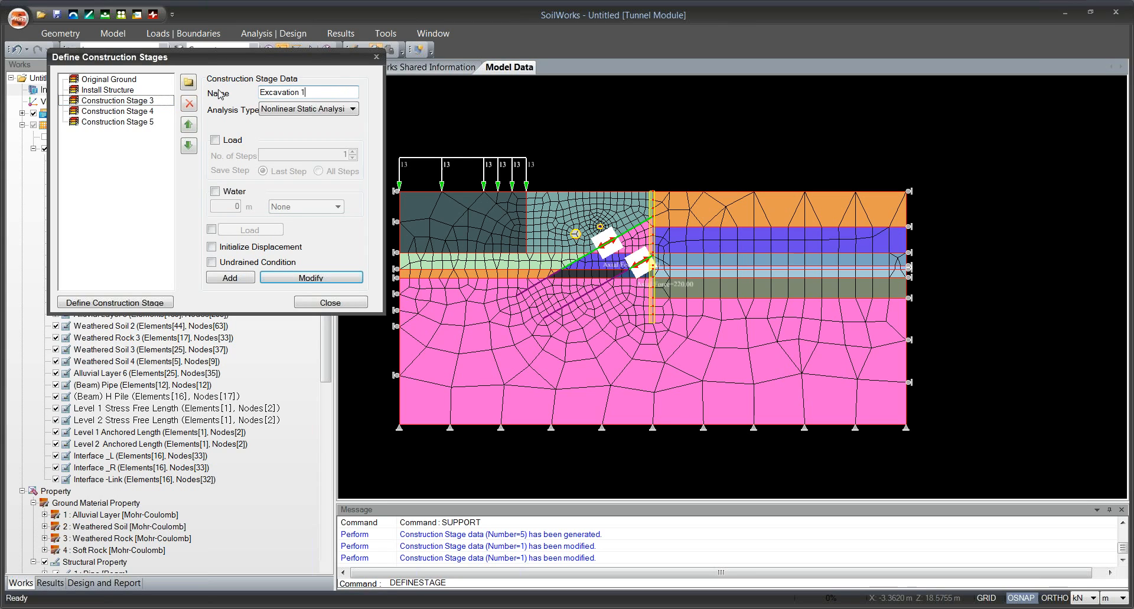
click(326, 276)
Rename Construction Stage 4 as Excavation 2 and save the modification.
click(153, 111)
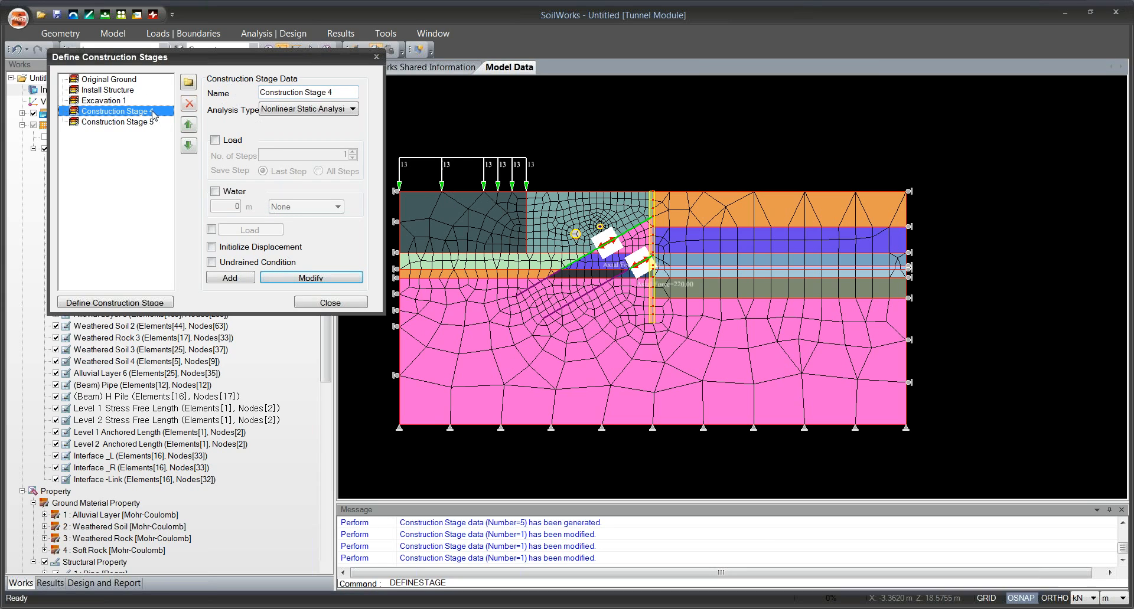
triple_click(334, 88)
text(Excavation)
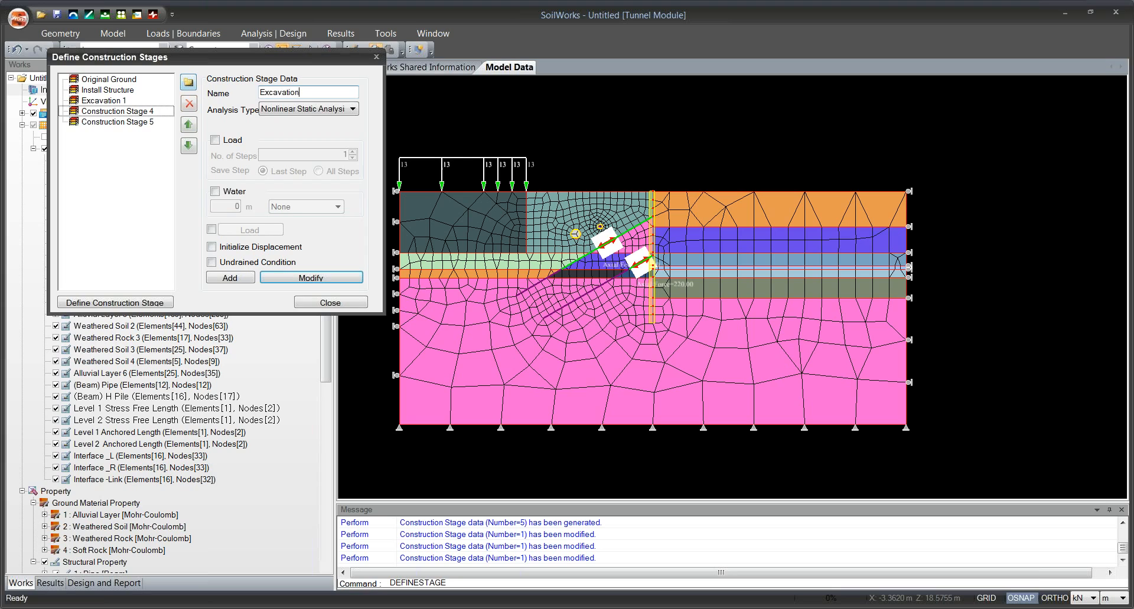
text( 2)
click(265, 276)
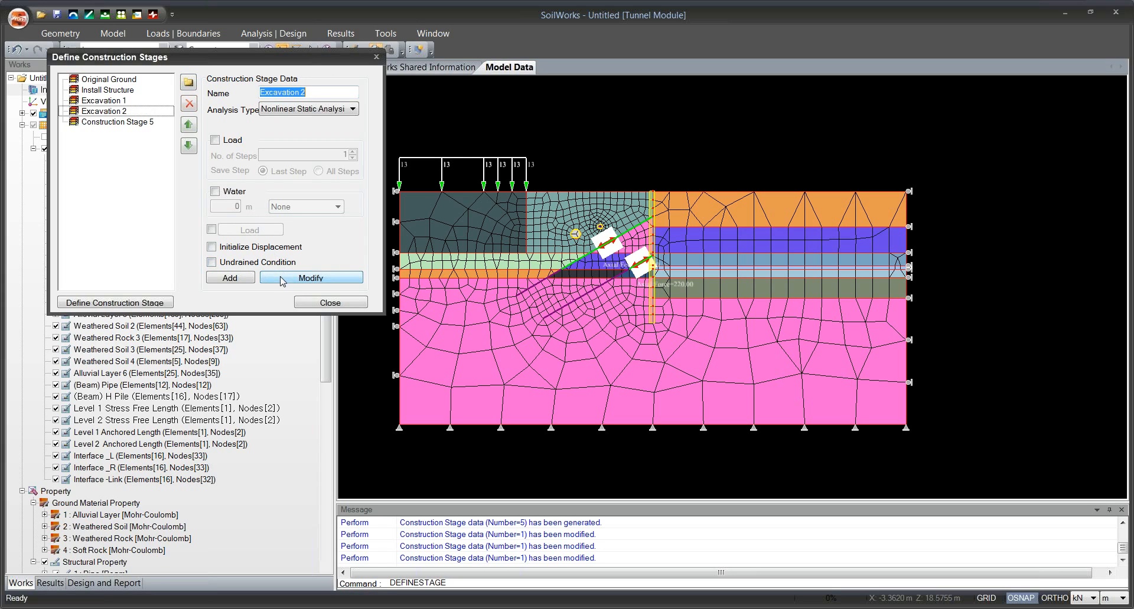
Rename Construction Stage 5 as Excavation 3, save the modification and finish defining the construction stages.
click(144, 124)
triple_click(334, 89)
text(Ex)
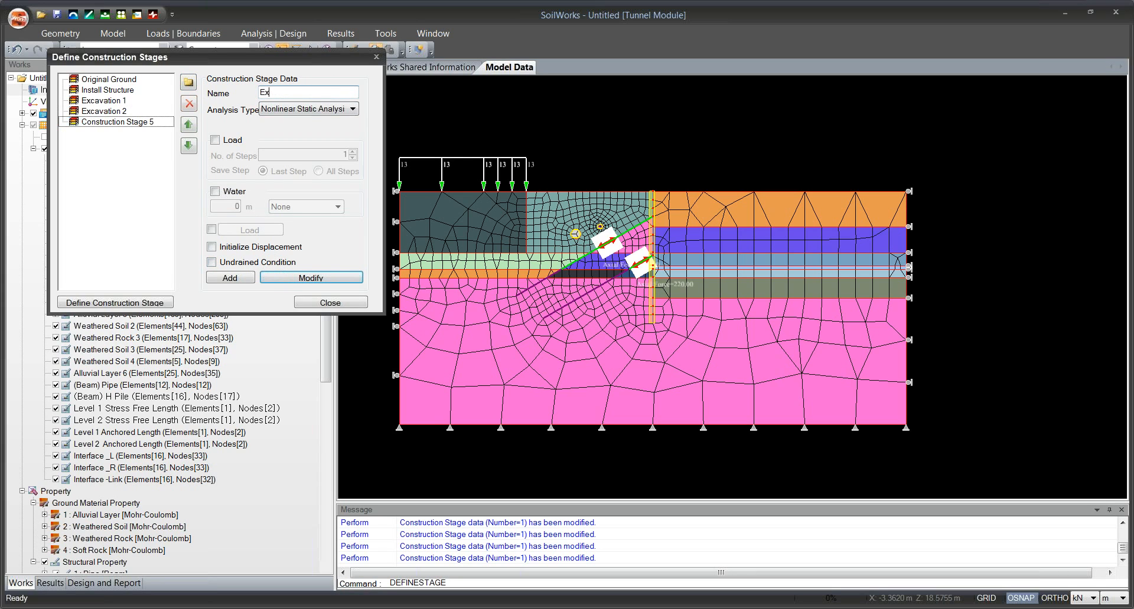
text(cavation 3)
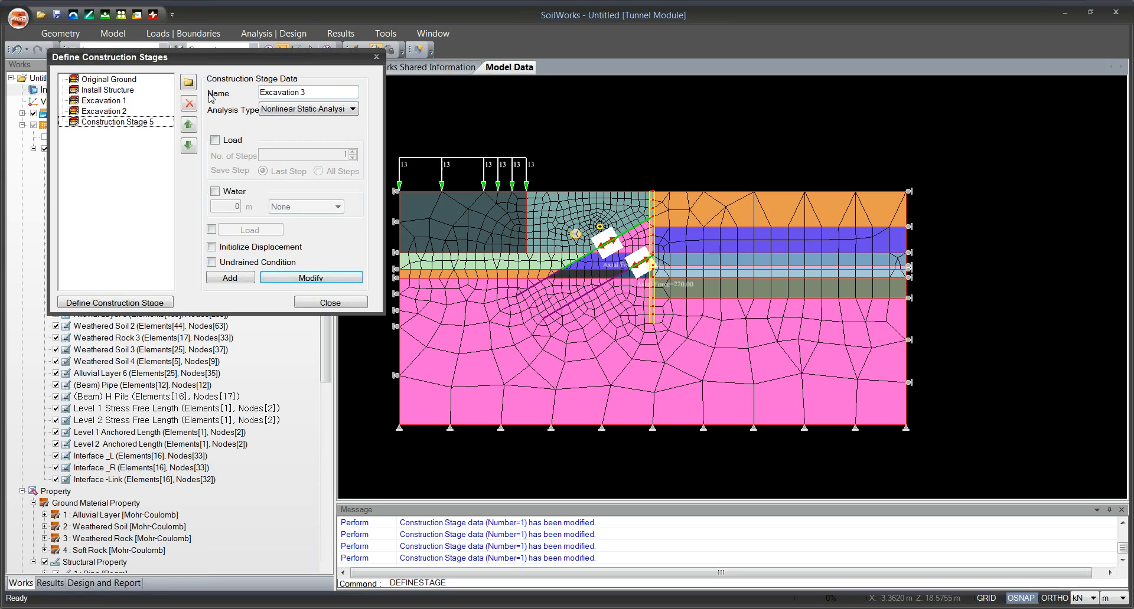
click(311, 277)
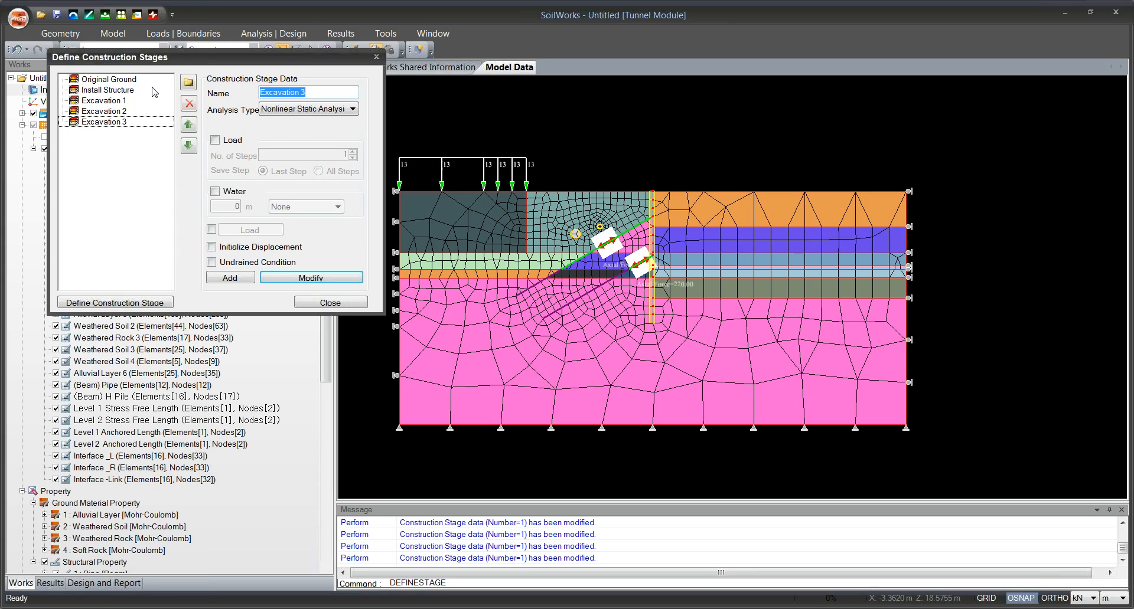
click(326, 303)
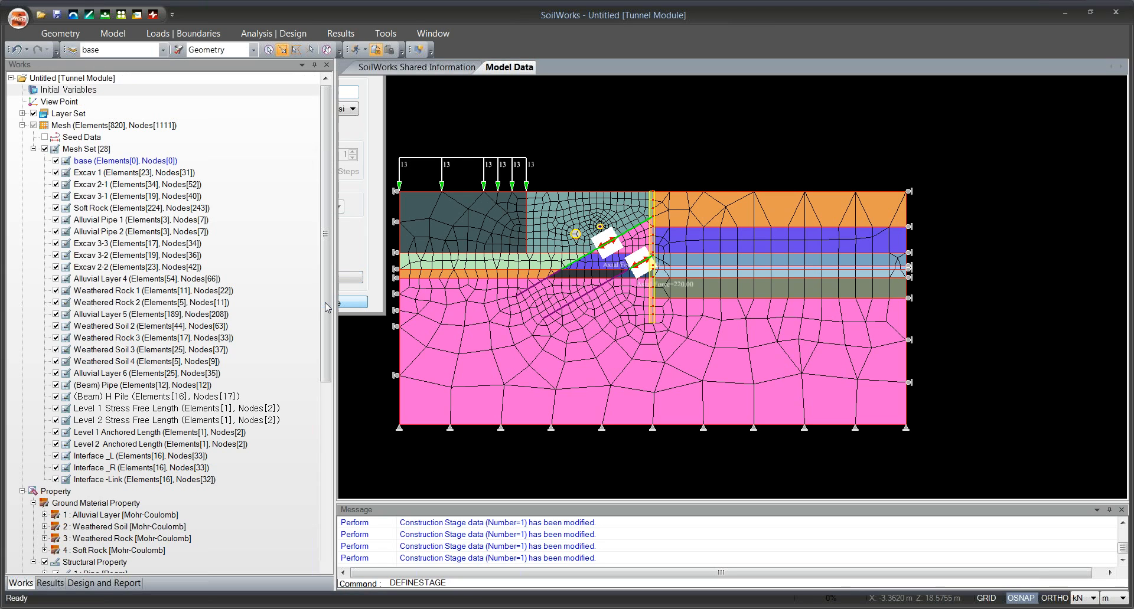
Hide the Layer Set in the model and open the construction stage analysis model setup.
click(33, 115)
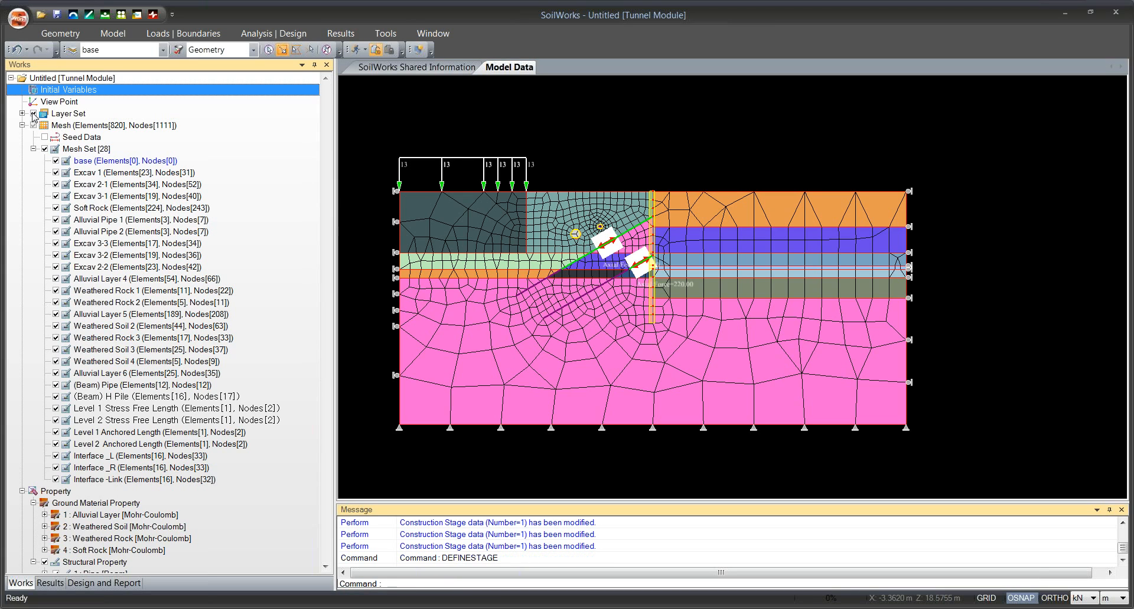
click(34, 115)
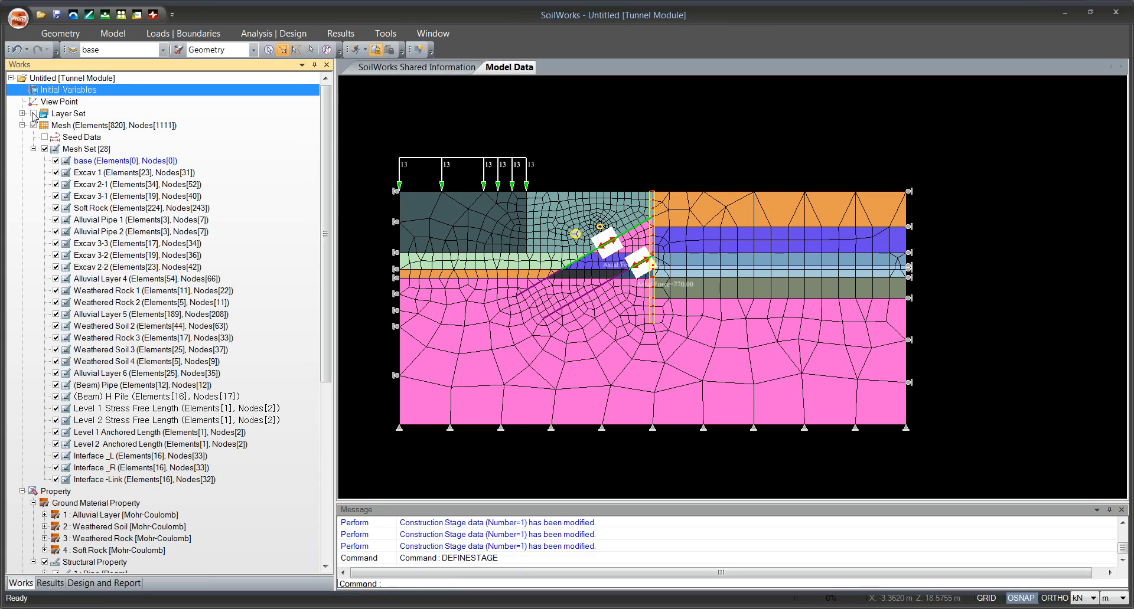
click(261, 30)
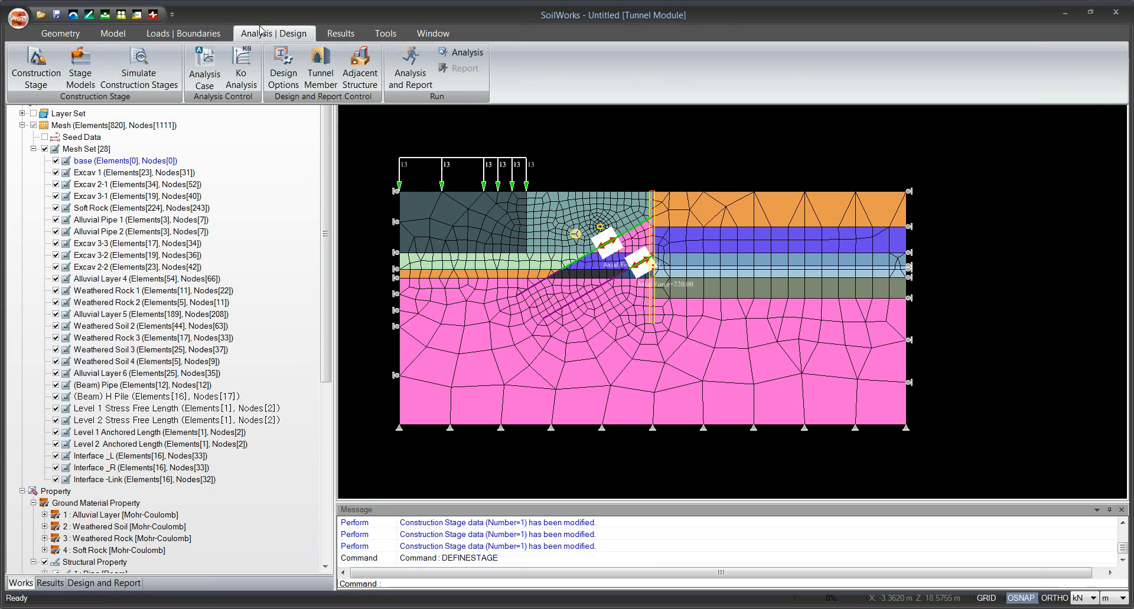
click(78, 62)
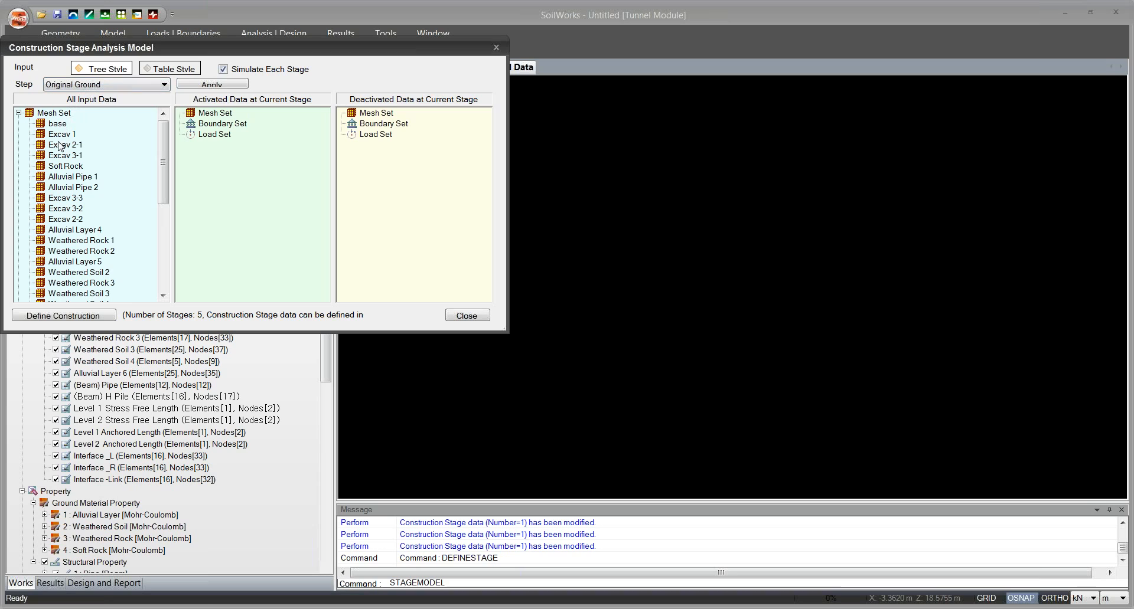
Activate the mesh sets Excav 1, Excav 2-1, Excav 3-1, Soft Rock, Alluvial Pipe 1 and Alluvial Pipe 2 for the Original Ground stage.
drag(62, 135, 192, 155)
drag(72, 156, 235, 167)
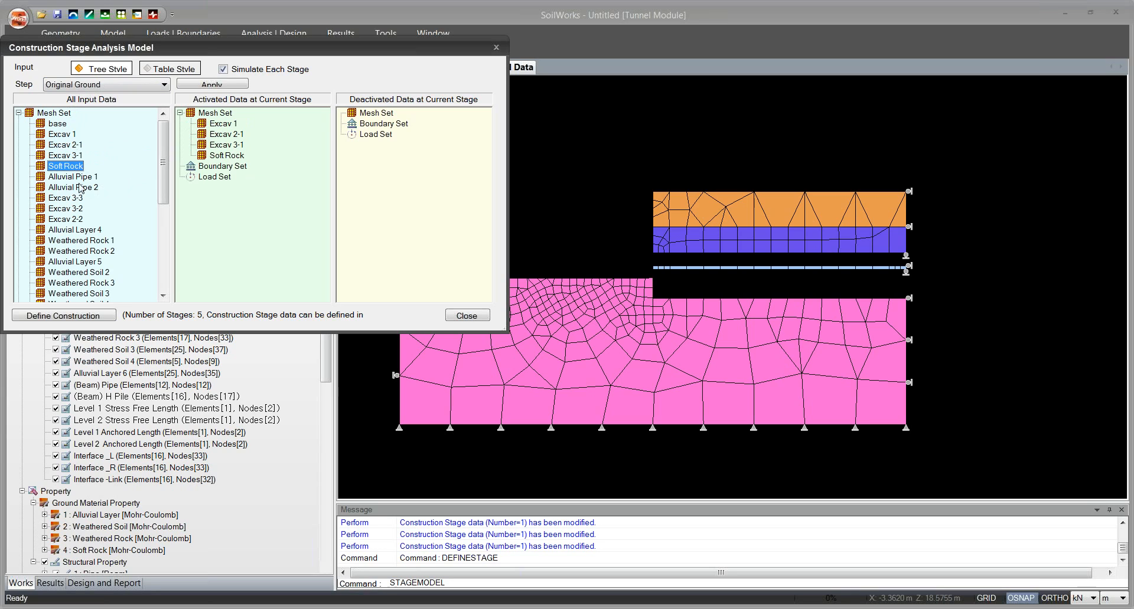
click(77, 179)
drag(76, 177, 203, 173)
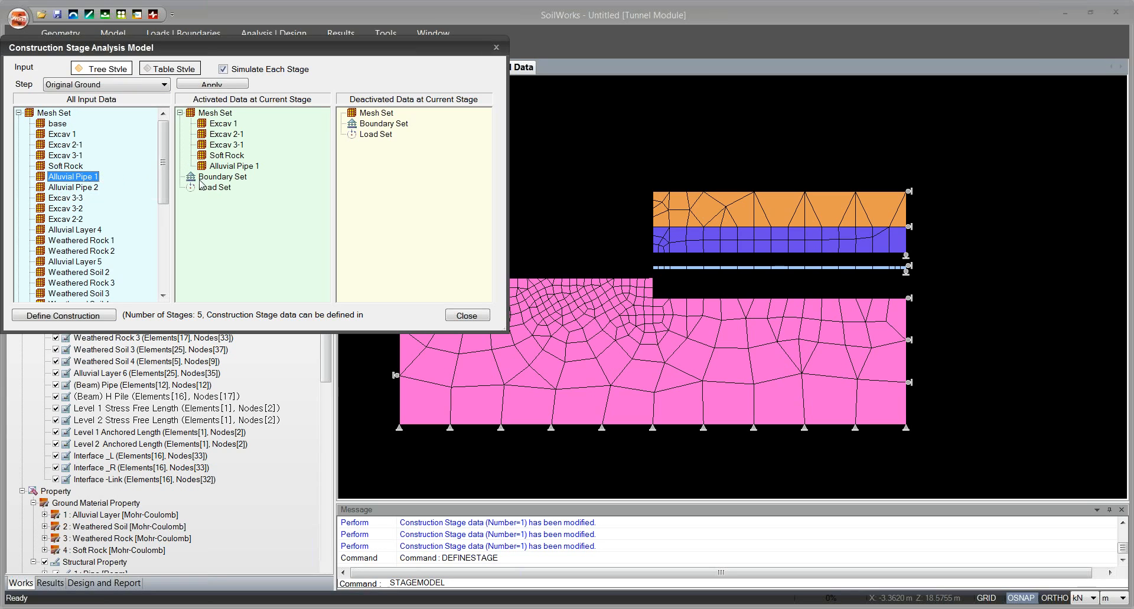
click(83, 189)
drag(84, 195, 242, 188)
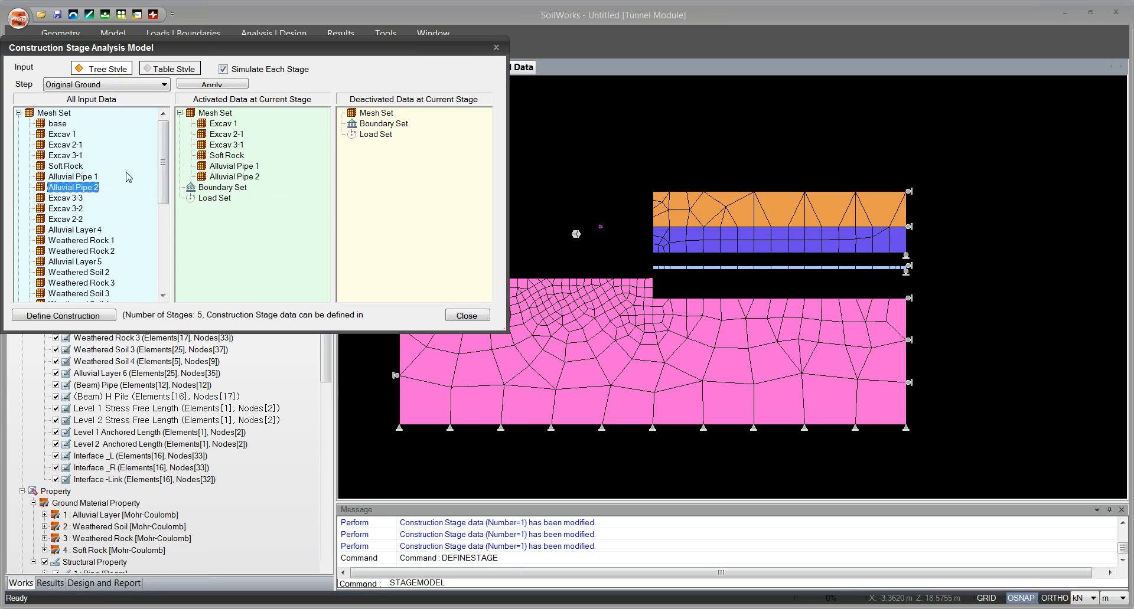
Activate Excav 3-3, Excav 3-2, Excav 2-2, Alluvial Layer 4, Weathered Rock 1, Weathered Rock 2 and Alluvial Layer 5 for the Original Ground stage.
drag(164, 173, 165, 182)
drag(77, 178, 228, 179)
drag(77, 187, 165, 213)
click(97, 160)
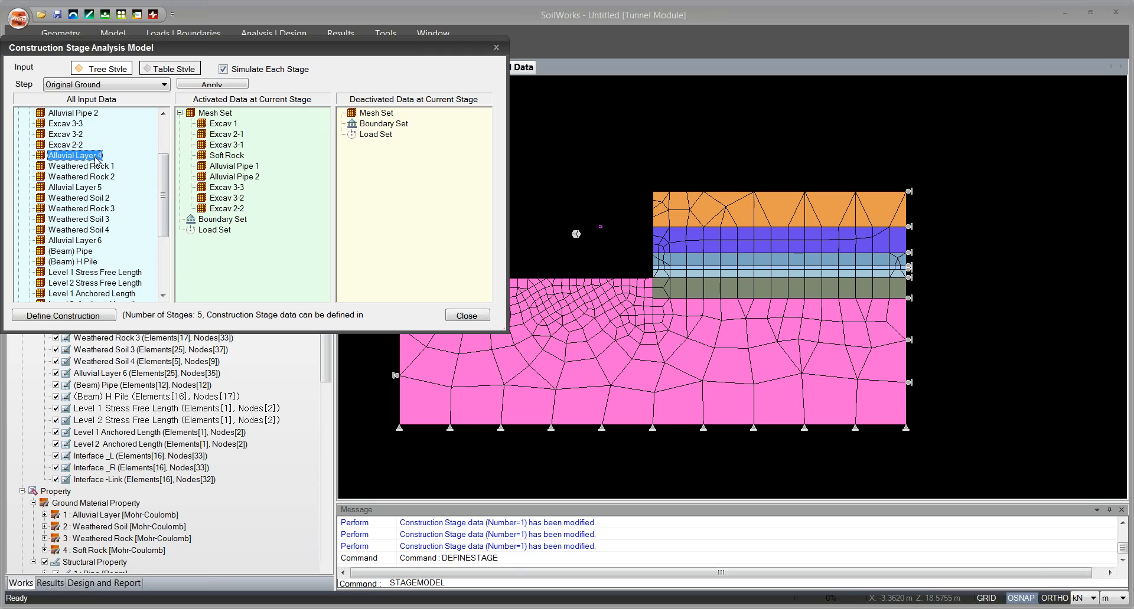
drag(95, 158, 220, 170)
drag(92, 166, 222, 177)
drag(90, 177, 219, 192)
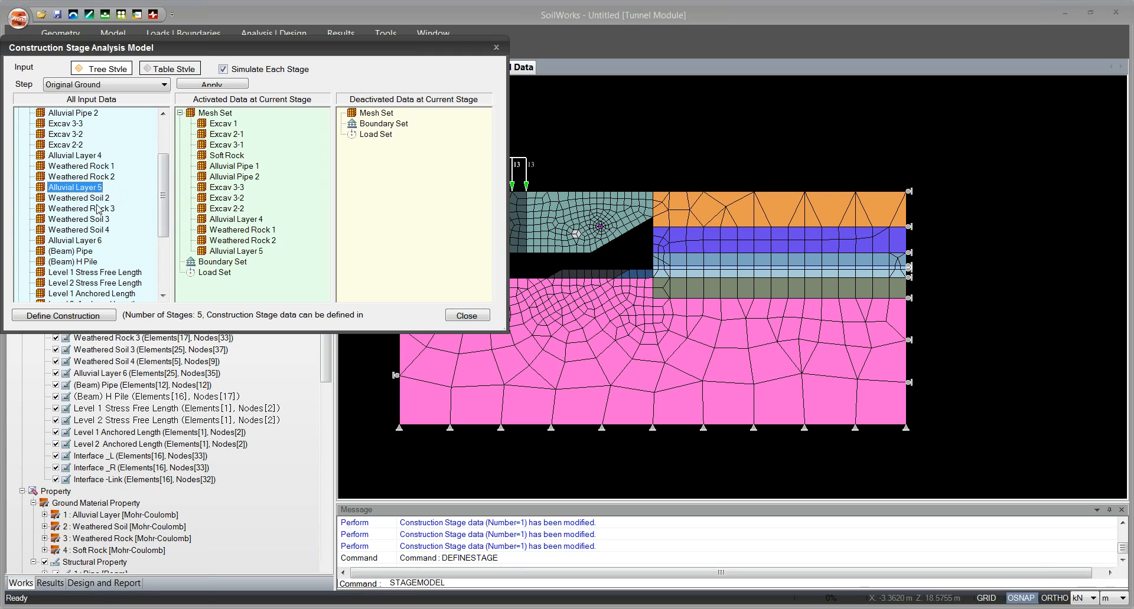
Activate Weathered Soil 2, Weathered Rock 3, Weathered Soil 3, Weathered Soil 4 and Alluvial Layer 6 for the Original Ground stage.
drag(88, 198, 166, 225)
drag(90, 178, 218, 195)
drag(89, 199, 214, 201)
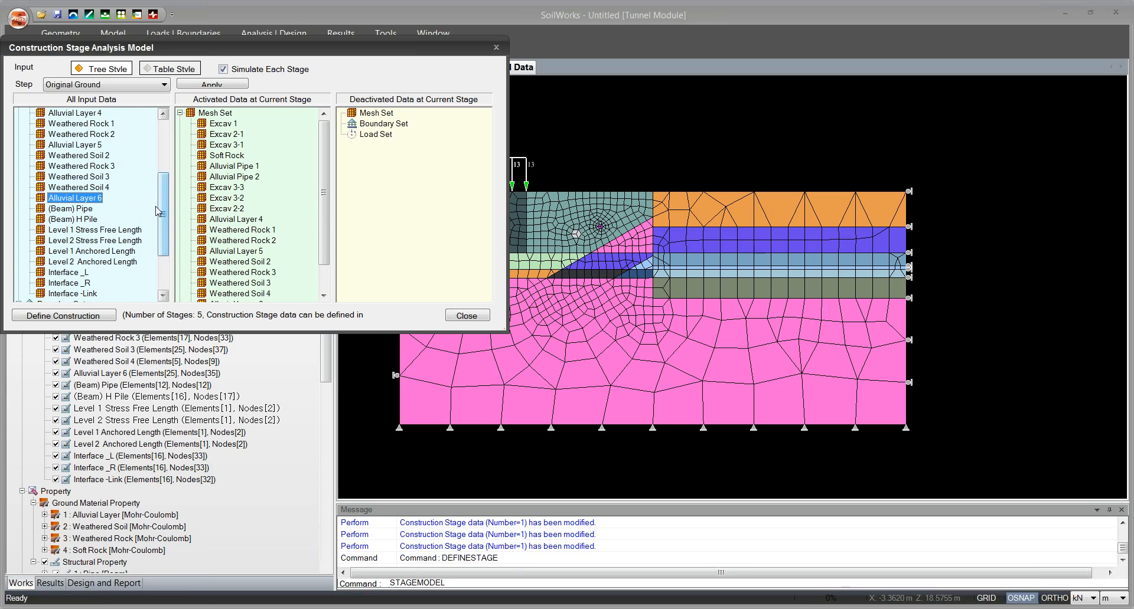
Activate the Interface -Link mesh set for the Original Ground stage, leaving out the beams and anchors.
click(84, 209)
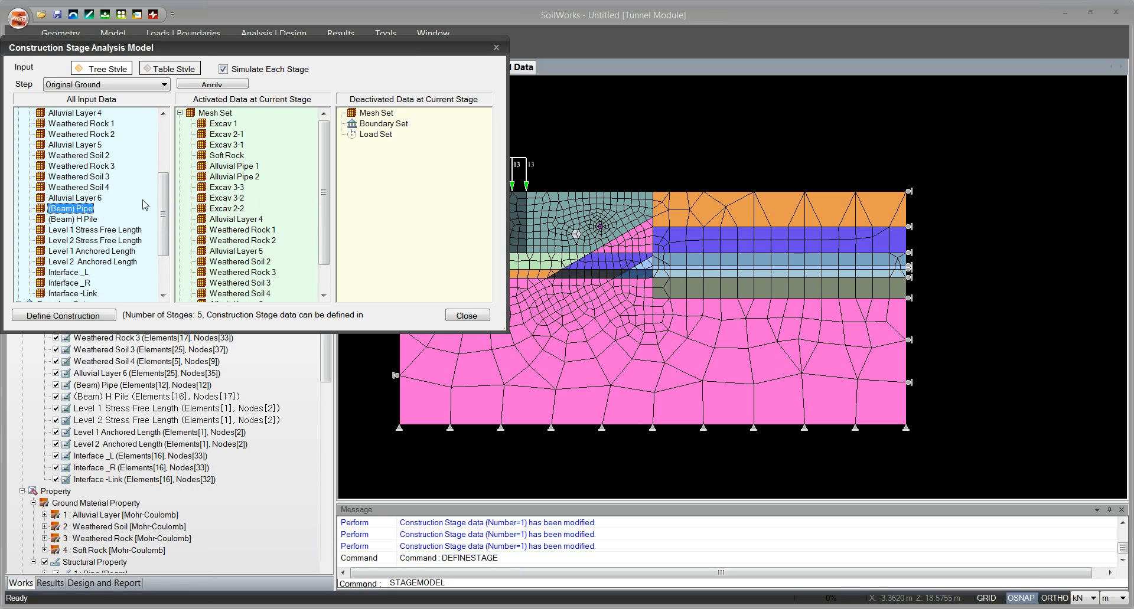
drag(163, 204, 163, 214)
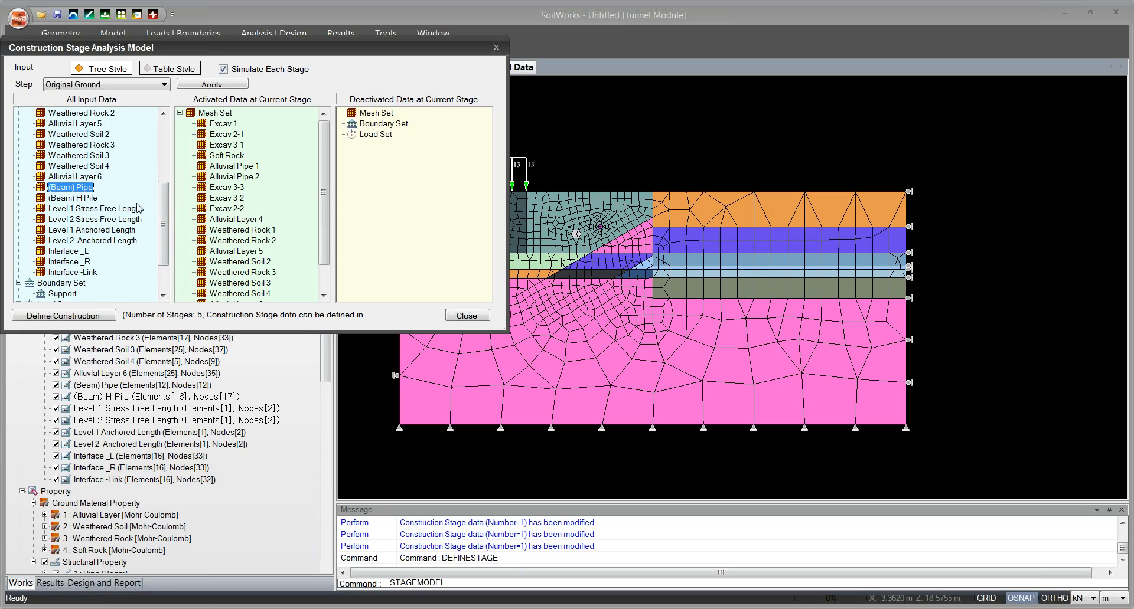
drag(160, 207, 160, 213)
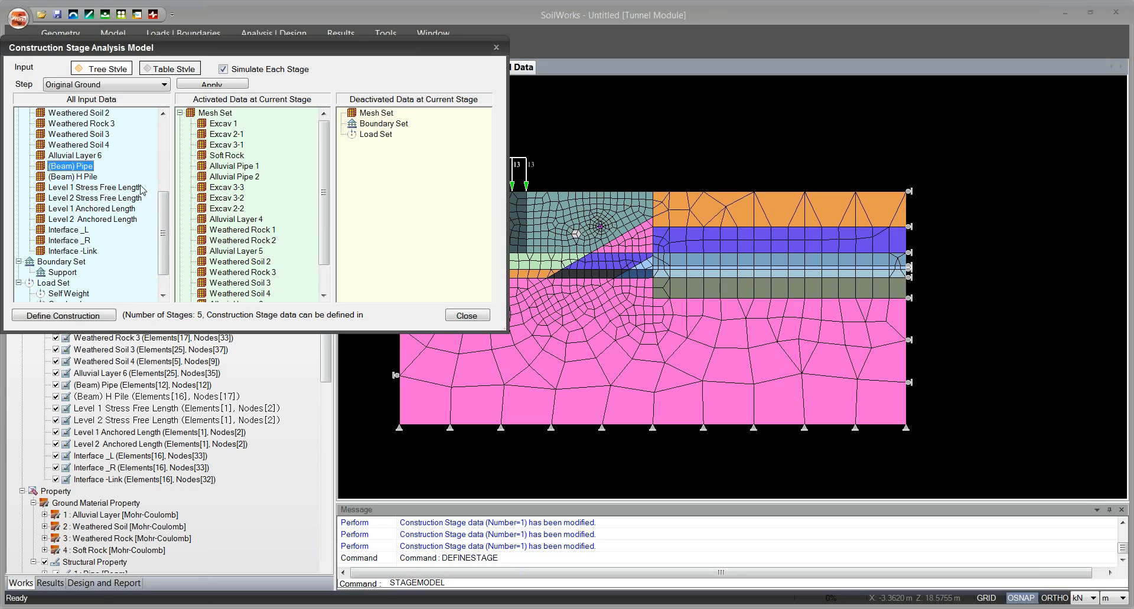
click(82, 251)
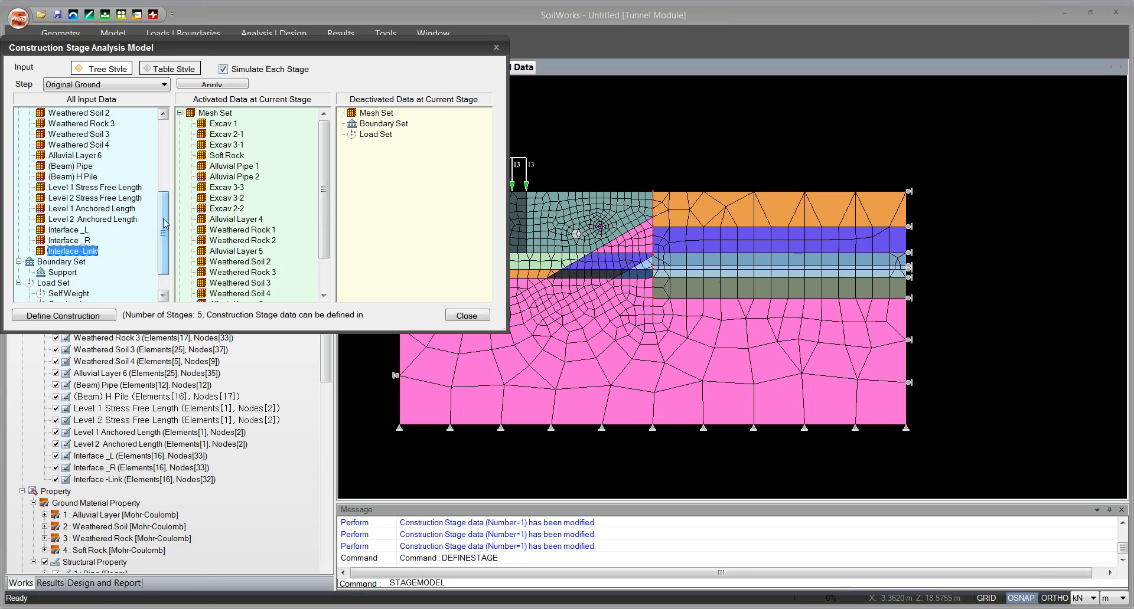
click(637, 274)
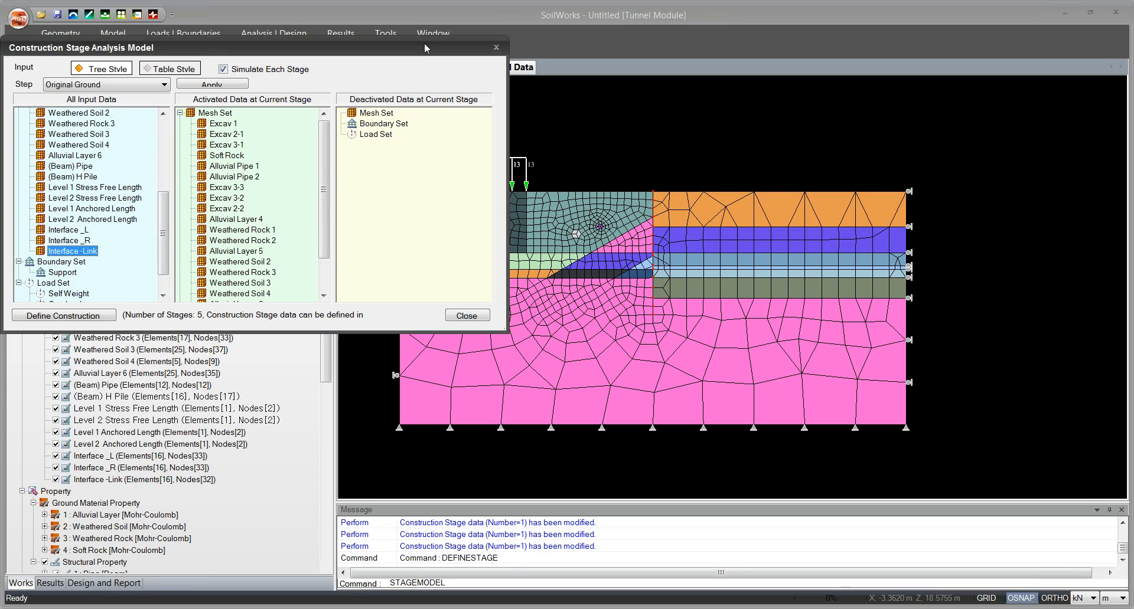
drag(420, 44, 288, 123)
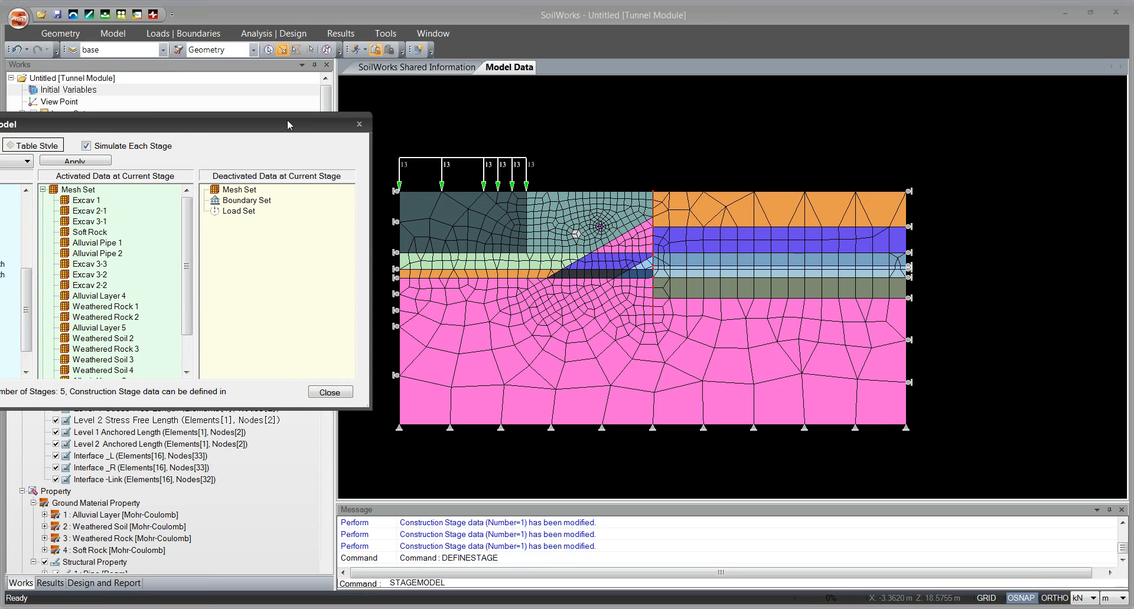
drag(288, 121, 1, 608)
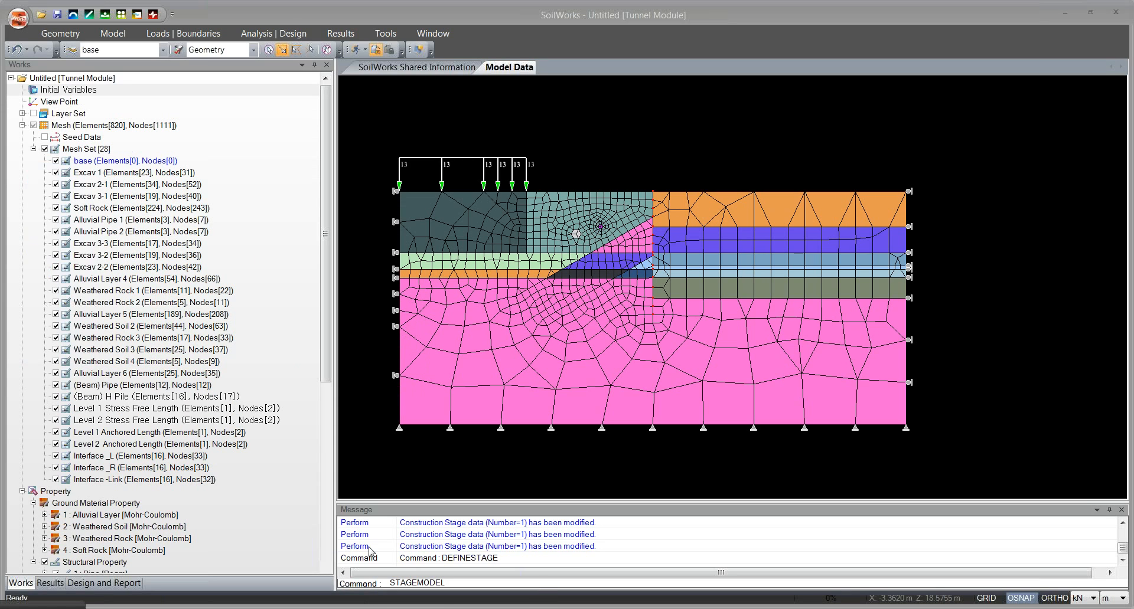
mouse_move(352, 608)
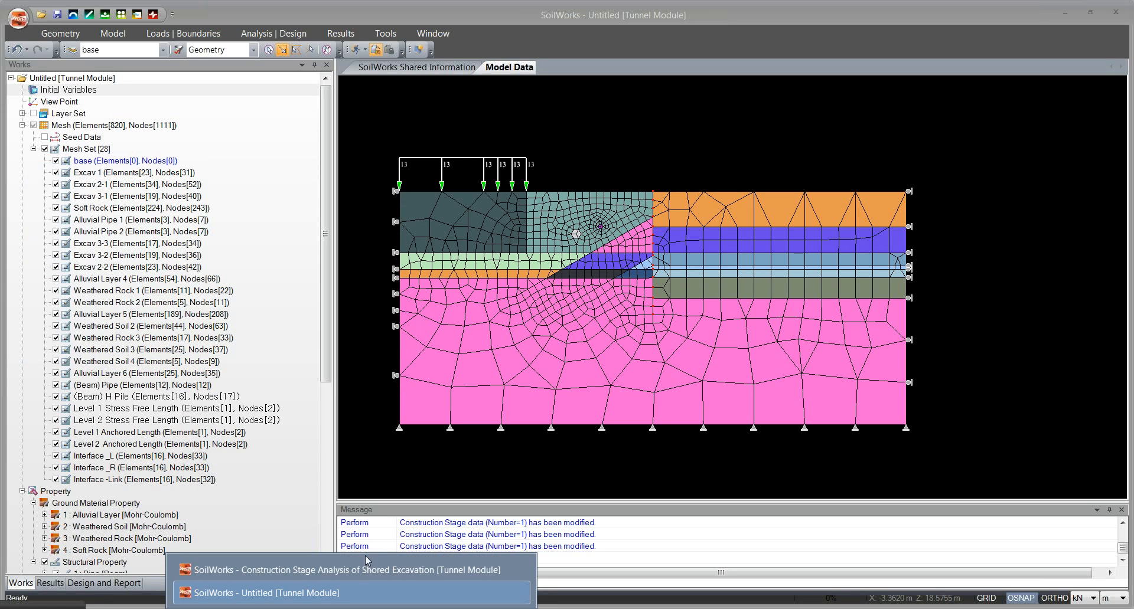
click(347, 589)
click(31, 606)
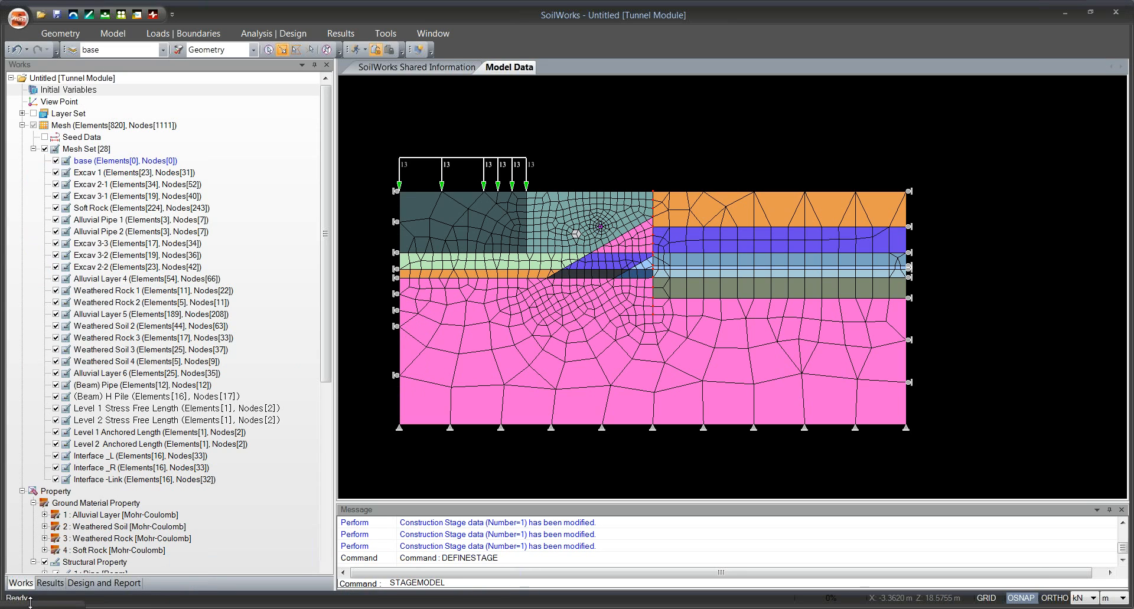
drag(31, 606, 524, 140)
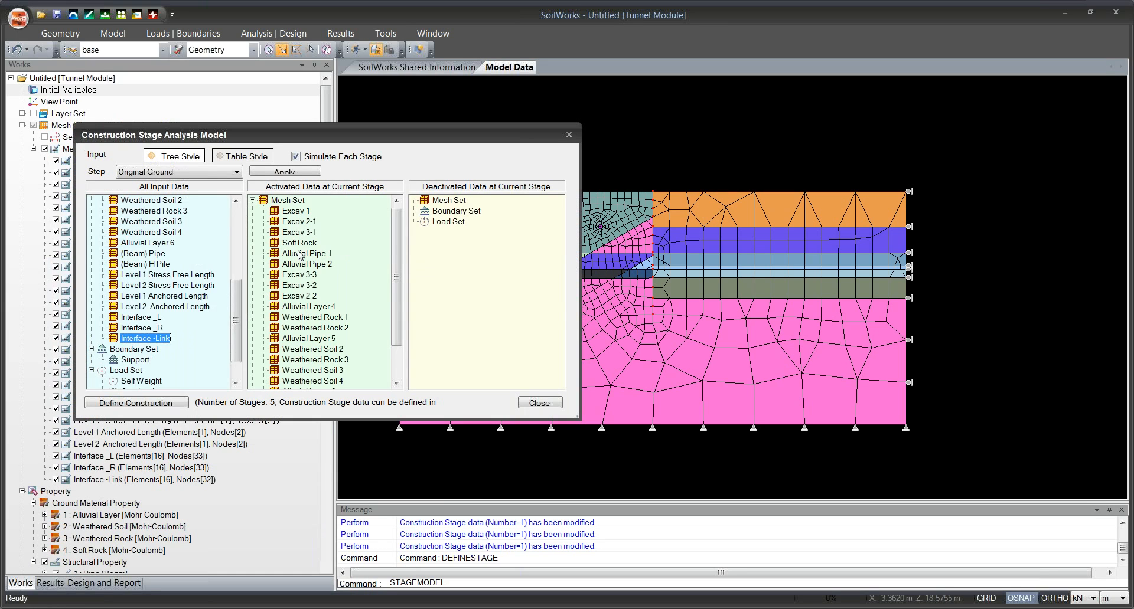
Activate the Support boundary set and Self Weight load set for the Original Ground stage and apply the stage model.
scroll(195, 307, down, 1)
drag(133, 328, 454, 311)
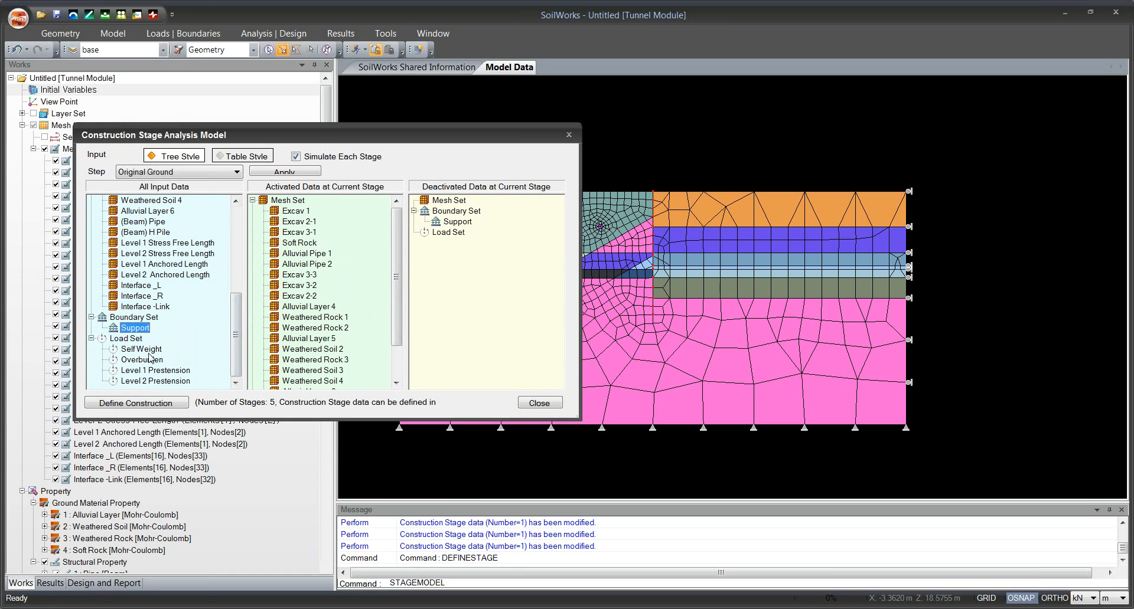
drag(136, 353, 356, 315)
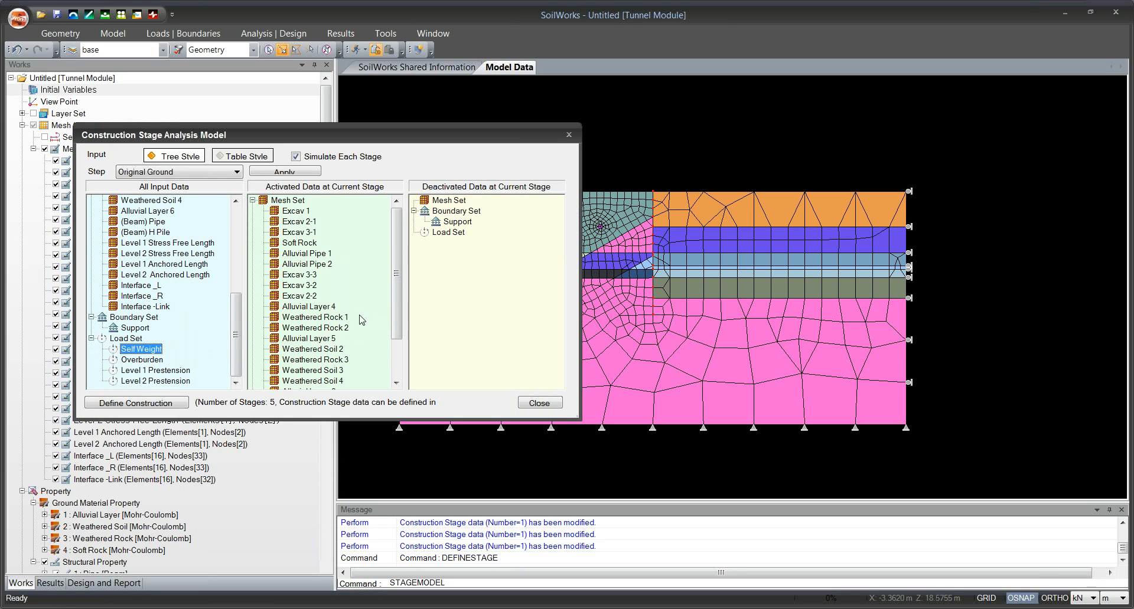
drag(459, 225, 395, 280)
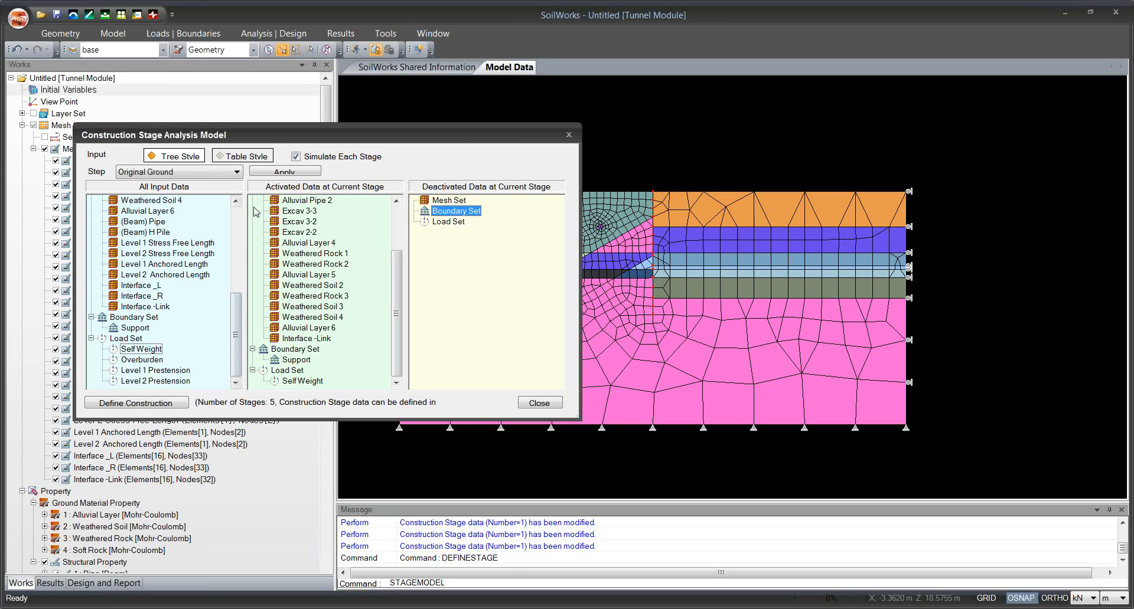
click(277, 173)
drag(459, 140, 473, 160)
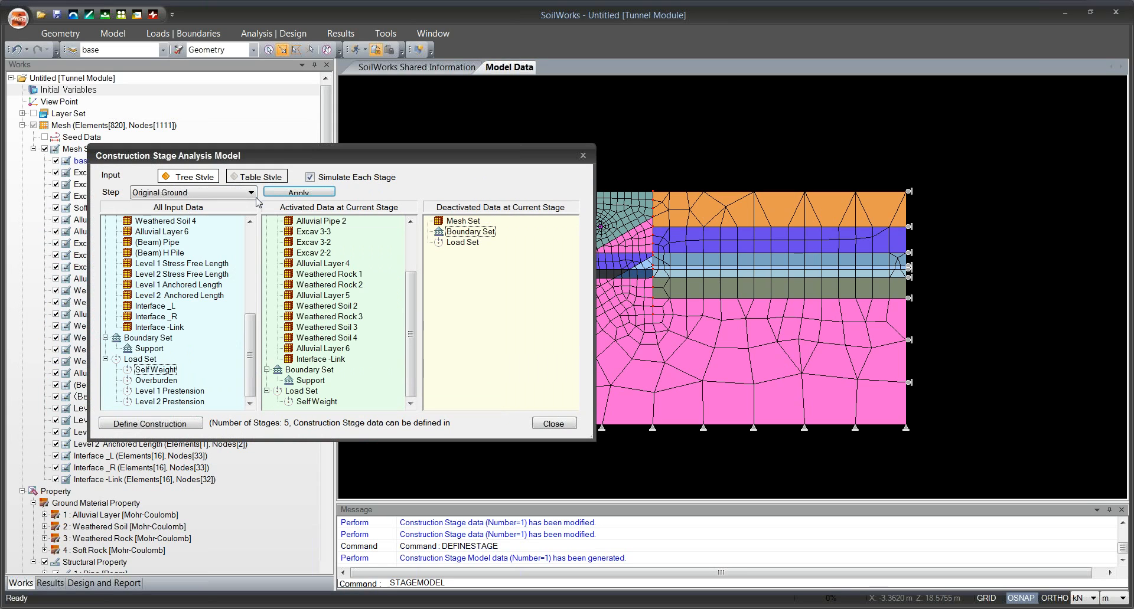
Activate the (Beam) Pipe and (Beam) H Pile mesh sets for the Install Structure stage.
click(250, 192)
click(249, 247)
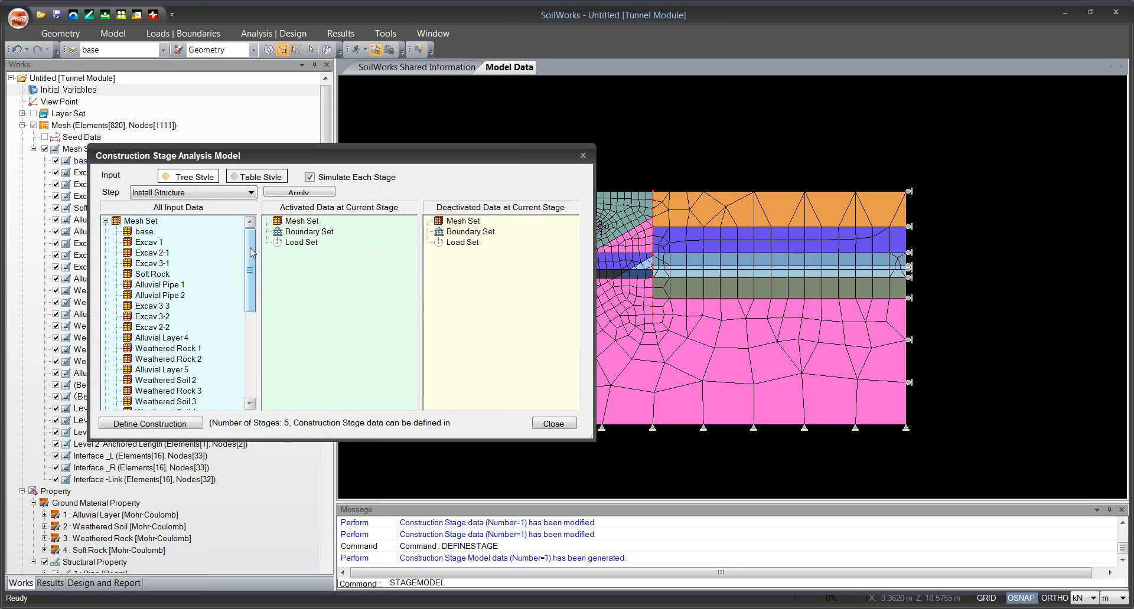
drag(250, 247, 250, 302)
drag(162, 306, 271, 296)
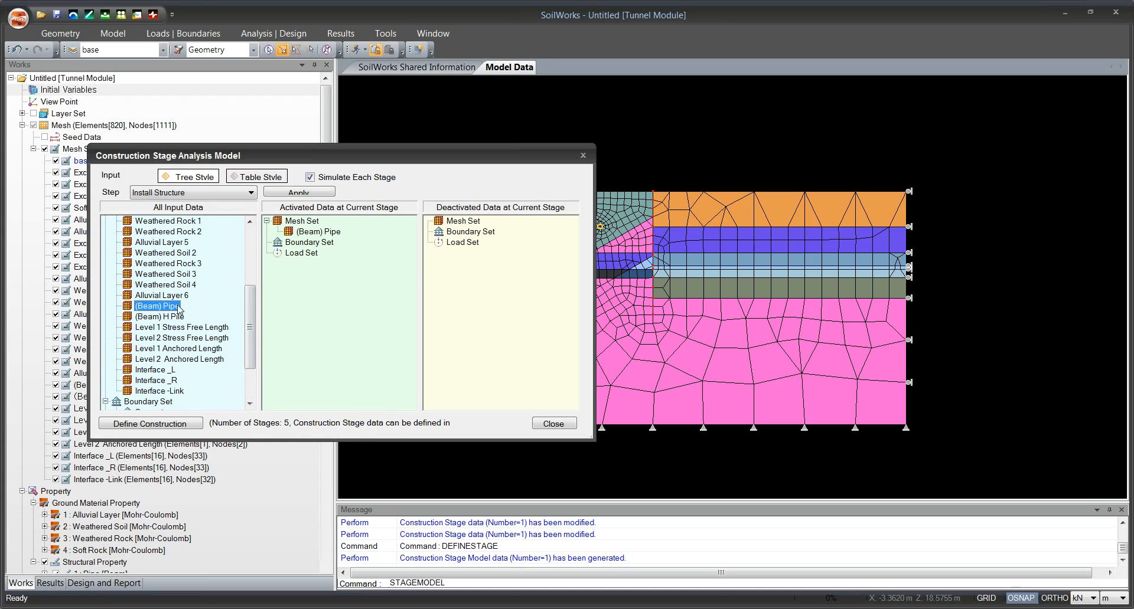
drag(170, 318, 304, 309)
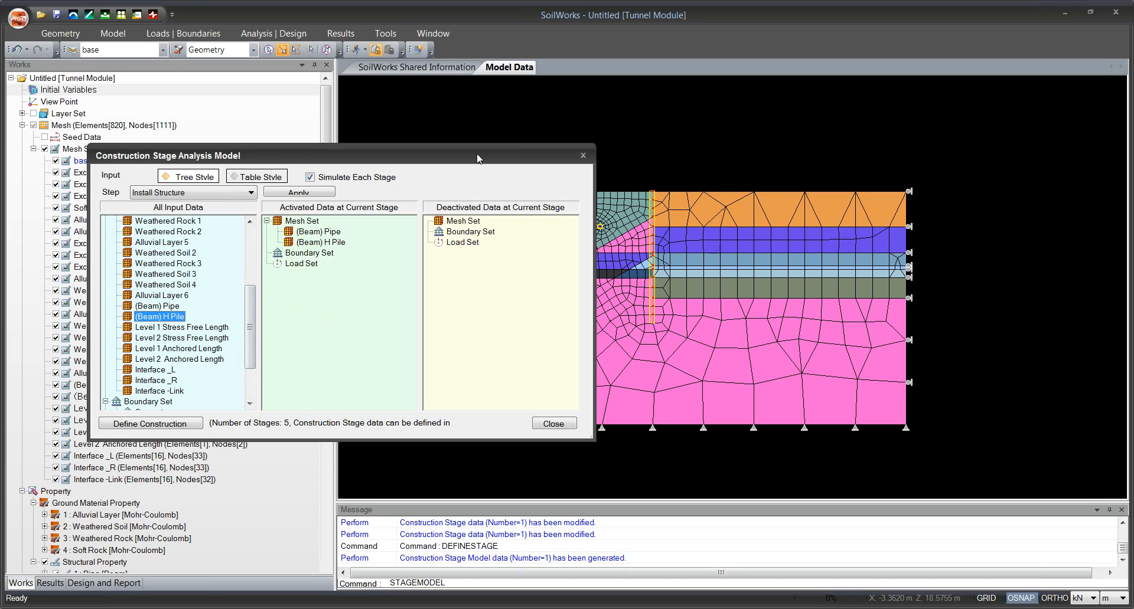
drag(477, 154, 498, 149)
Deactivate the Alluvial Pipe 1 and Alluvial Pipe 2 mesh sets for the Install Structure stage.
drag(266, 316, 268, 270)
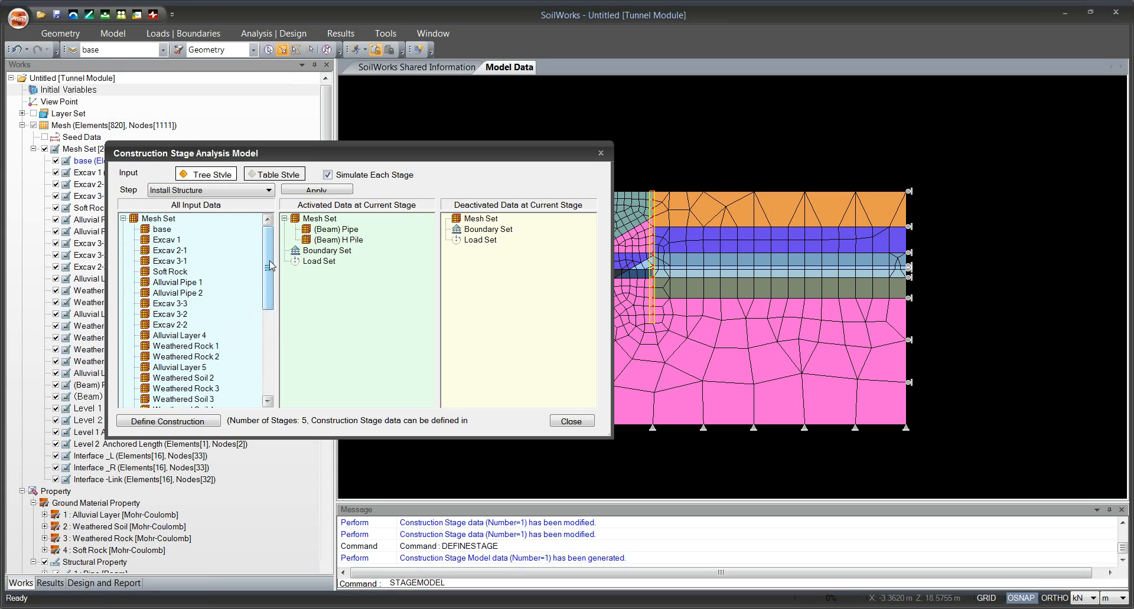
drag(268, 262, 268, 271)
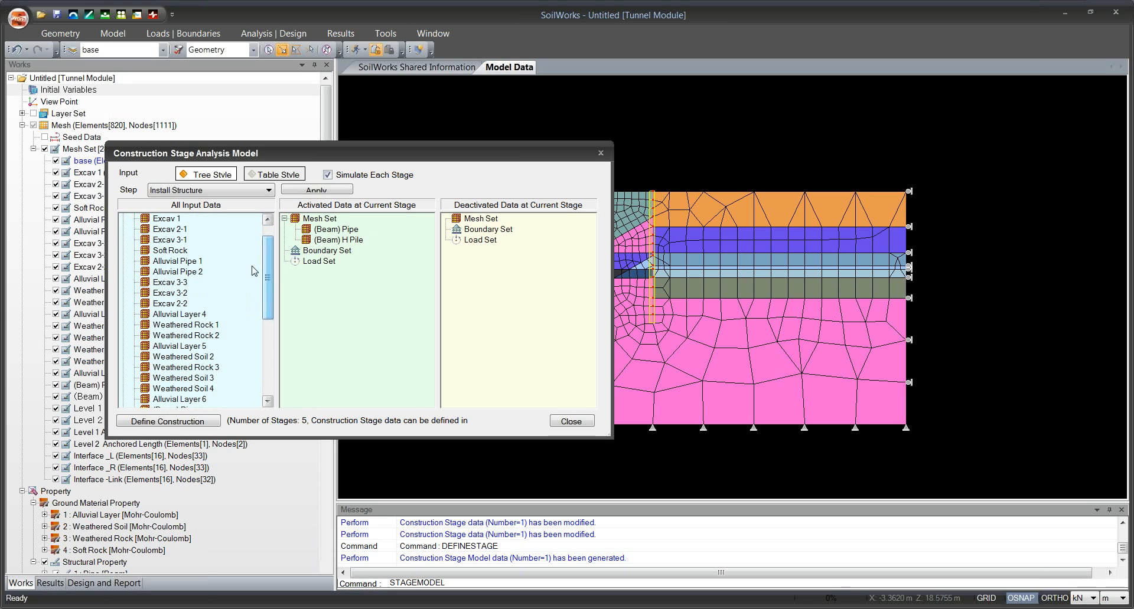
drag(197, 262, 485, 253)
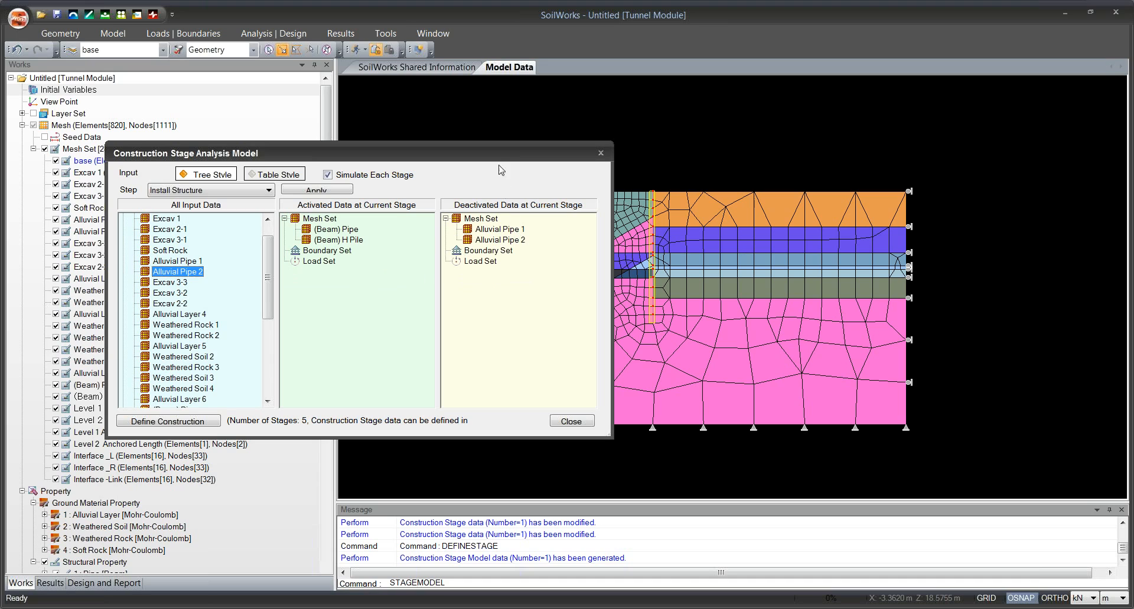
drag(496, 152, 405, 197)
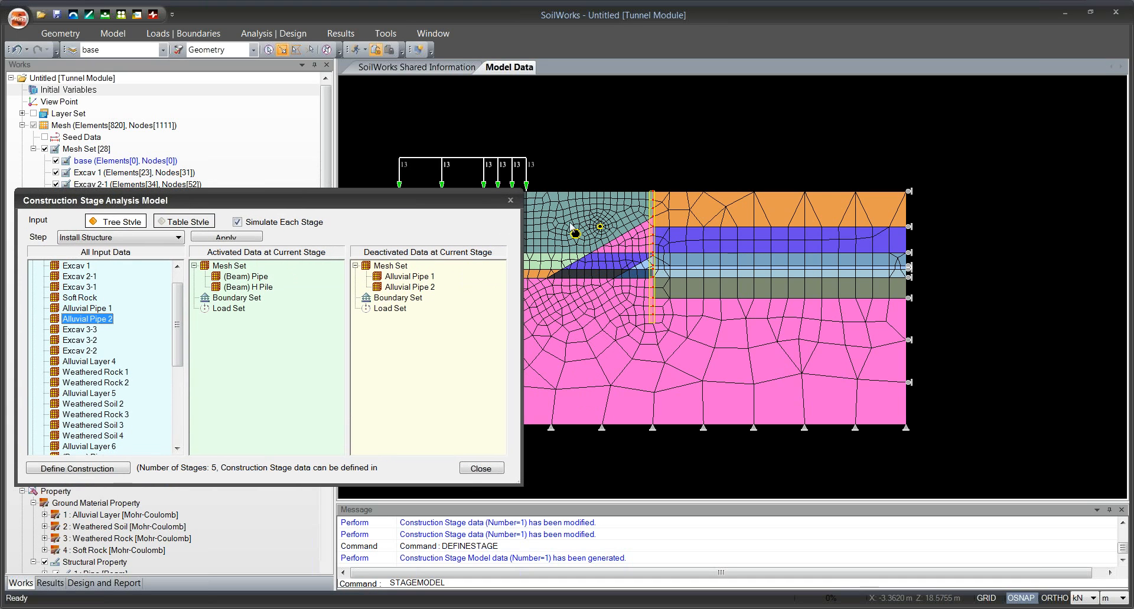
drag(461, 204, 503, 185)
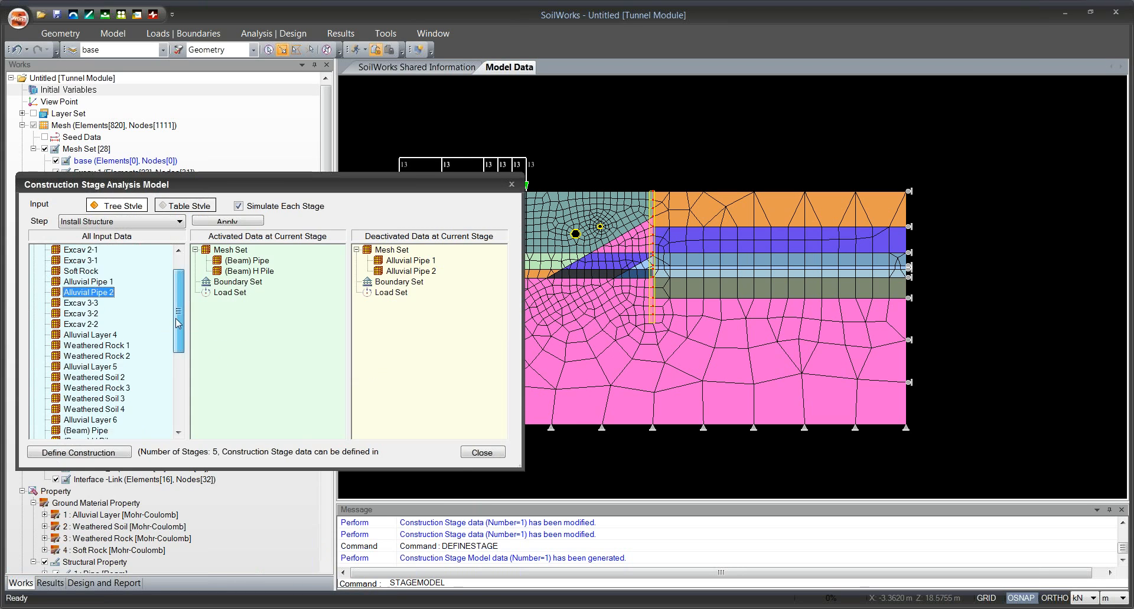
Deactivate the Interface -Link mesh set for the Install Structure stage.
scroll(175, 341, down, 5)
drag(114, 389, 318, 332)
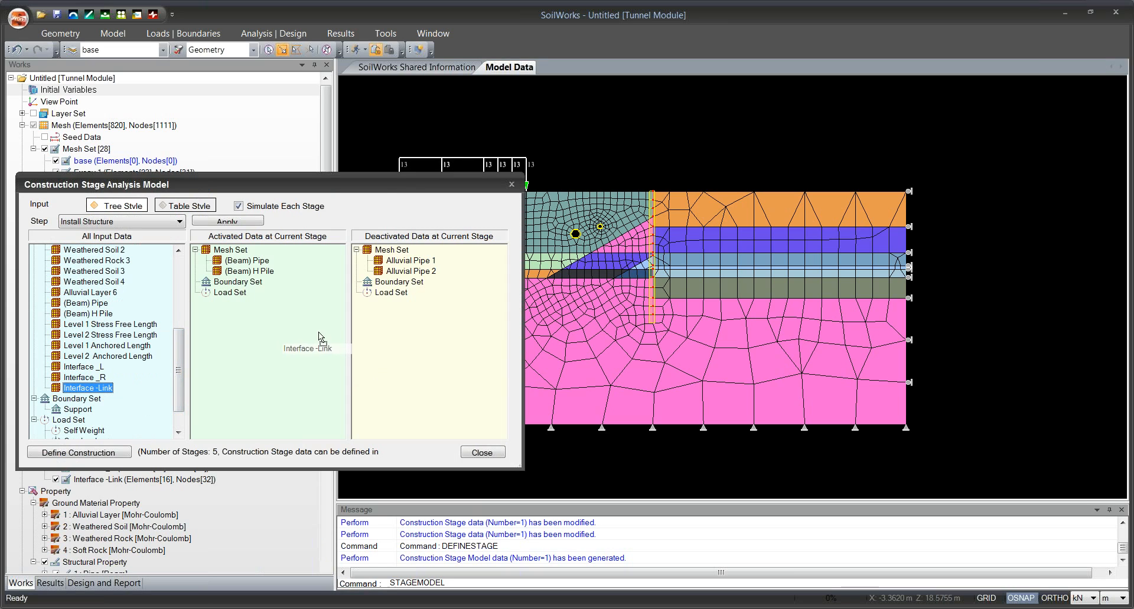
drag(412, 320, 412, 320)
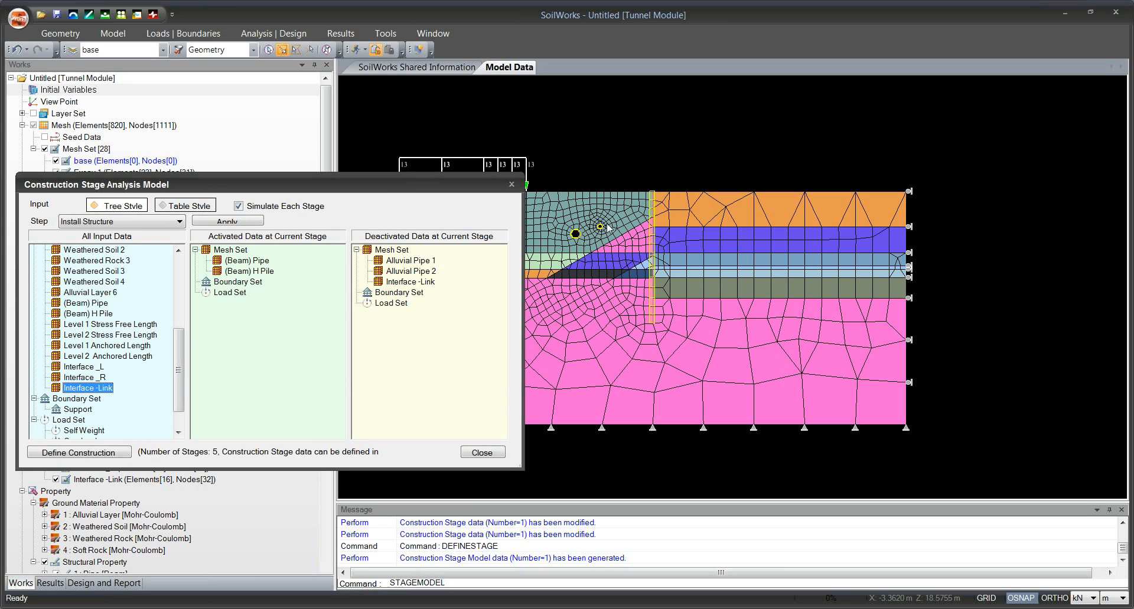
drag(416, 189, 458, 168)
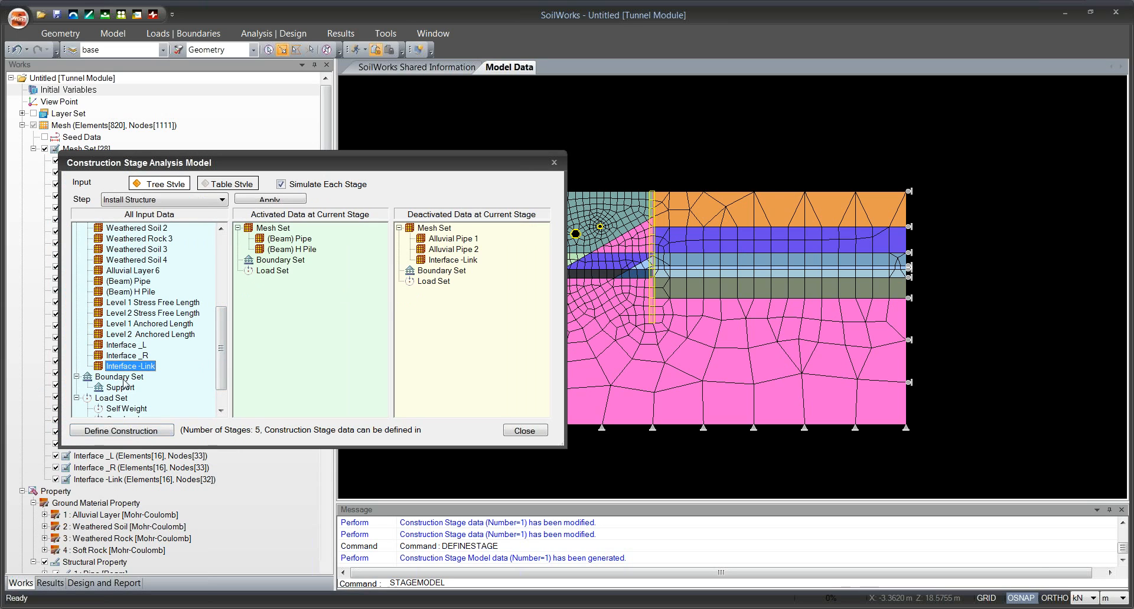
Activate the Interface _R and Interface _L mesh sets for the Install Structure stage and apply the stage model.
drag(135, 355, 318, 327)
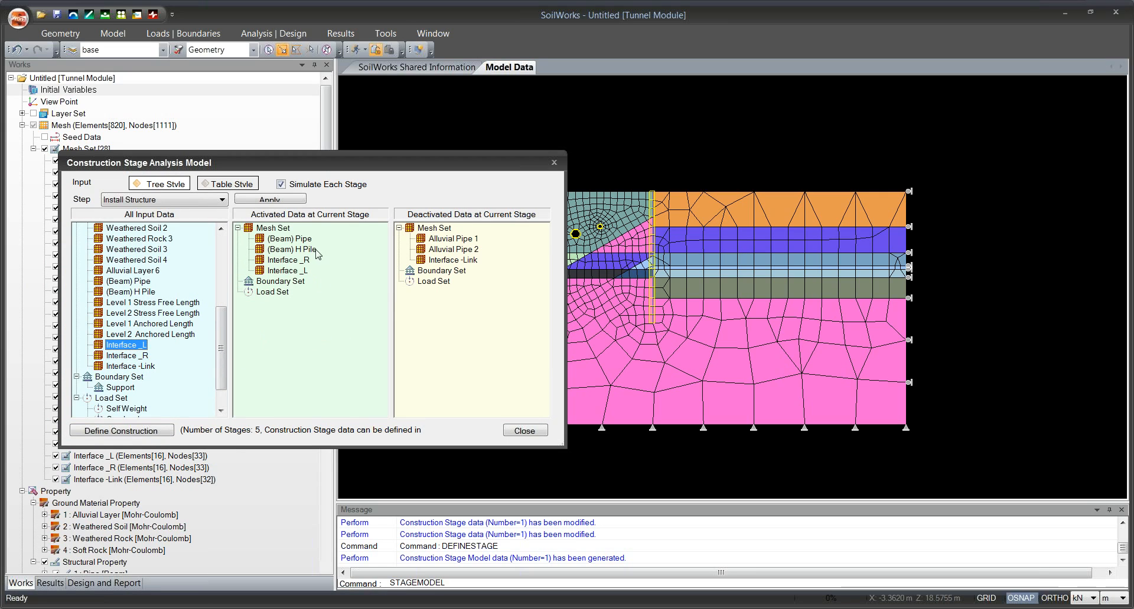
drag(469, 170, 463, 186)
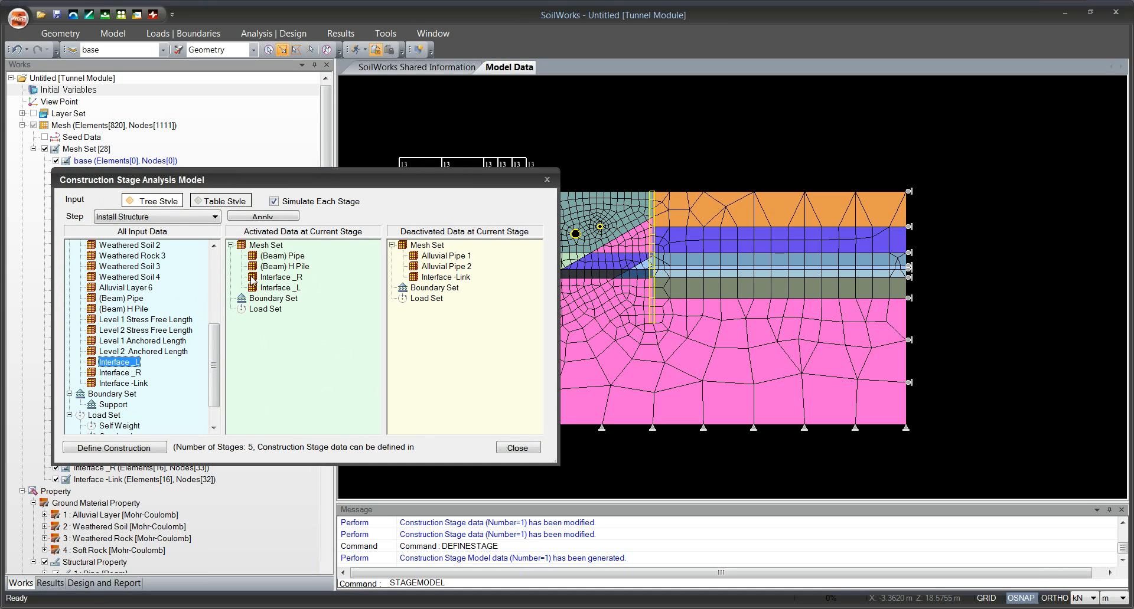
drag(361, 185, 384, 174)
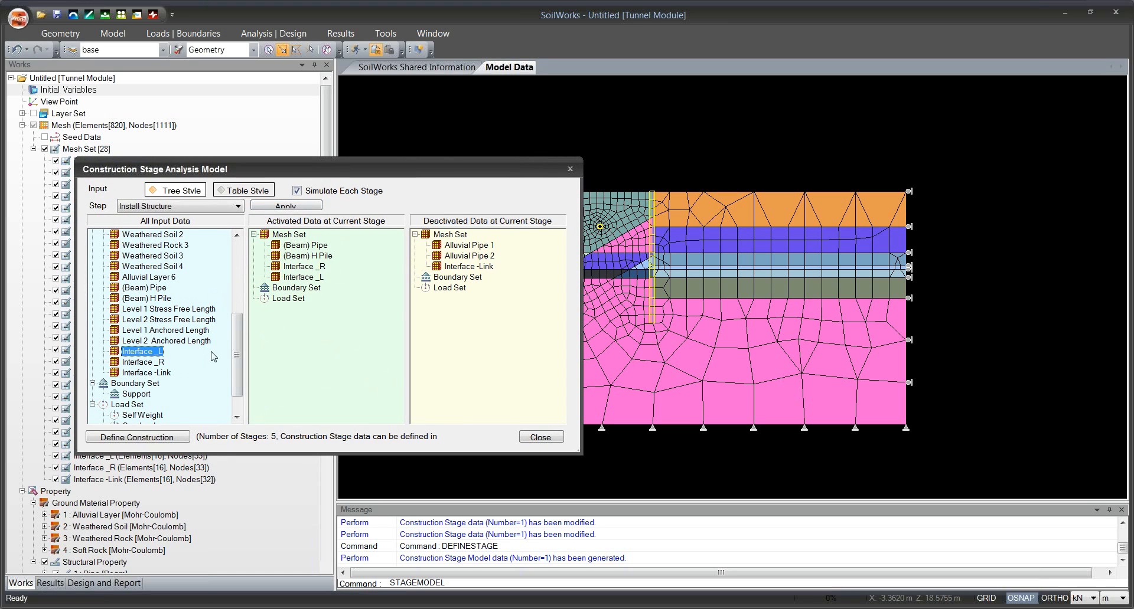
click(282, 207)
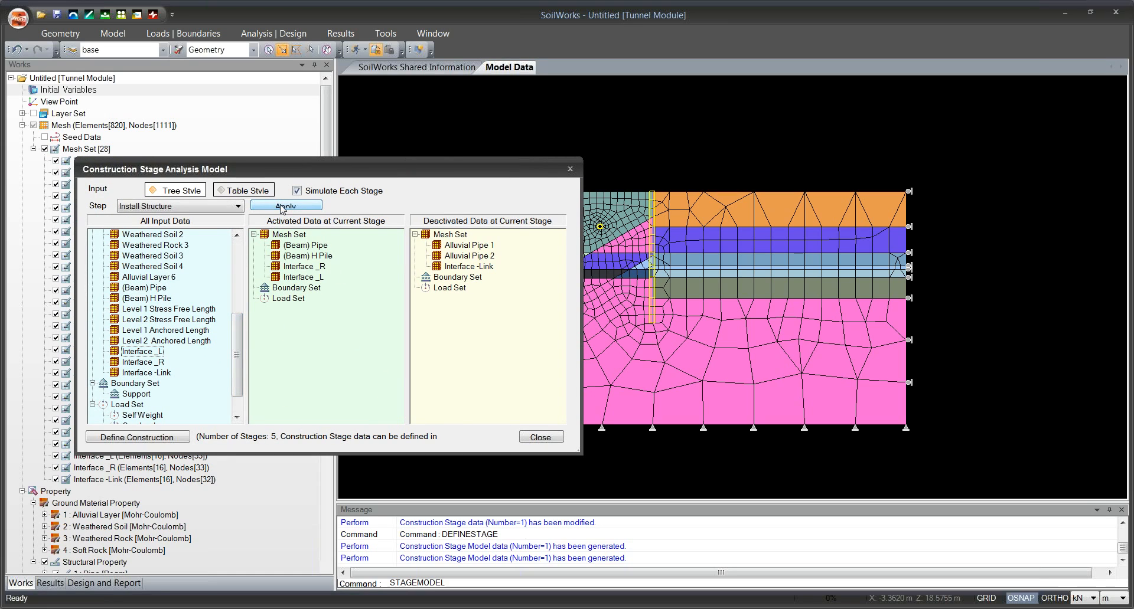
Activate the Overburden load set for the Install Structure stage and apply the stage model again.
scroll(152, 400, down, 1)
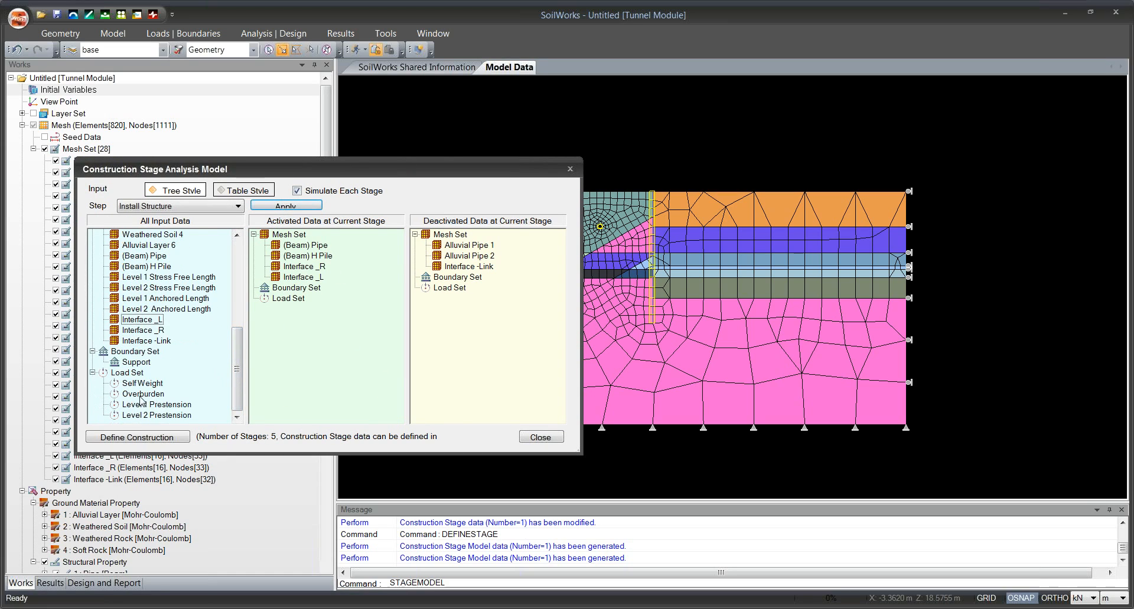
drag(143, 395, 307, 377)
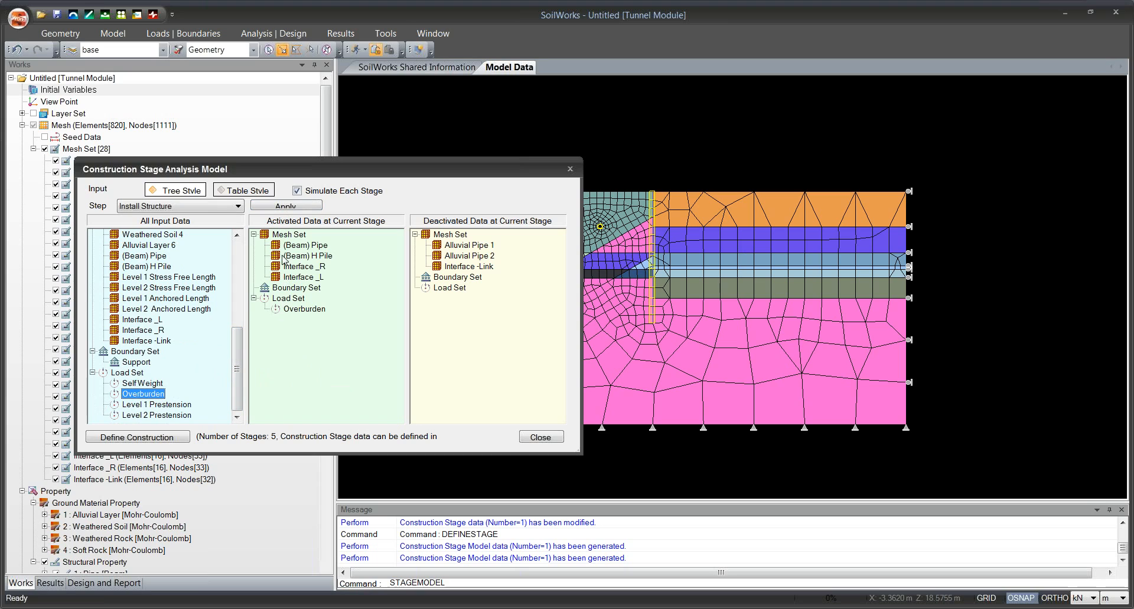
click(294, 206)
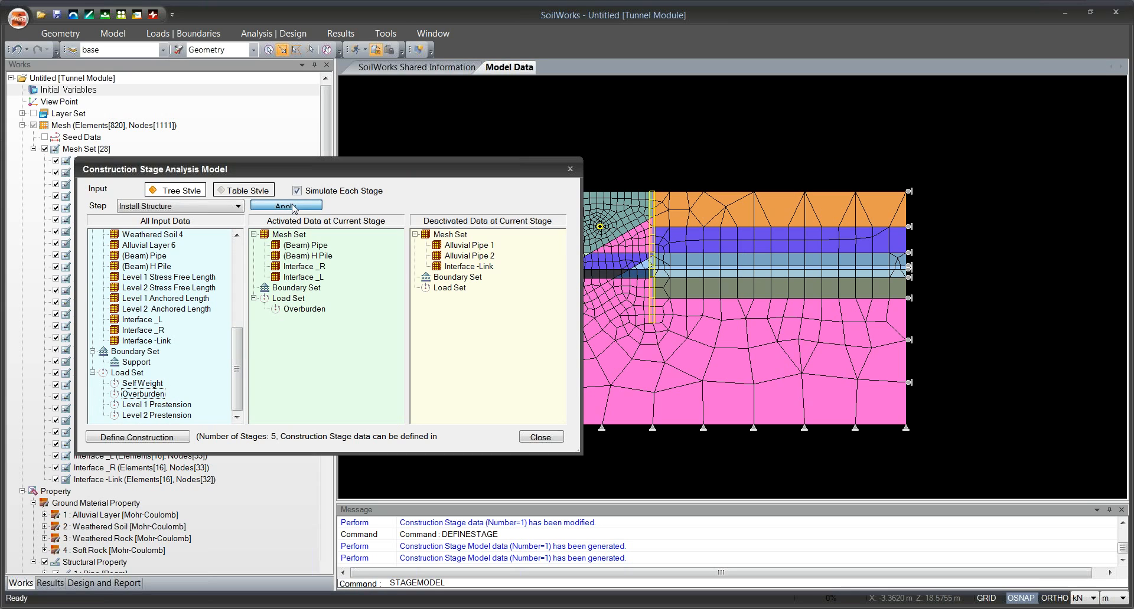
Switch to the Excavation 1 stage and deactivate the Excav 1 mesh set.
click(237, 206)
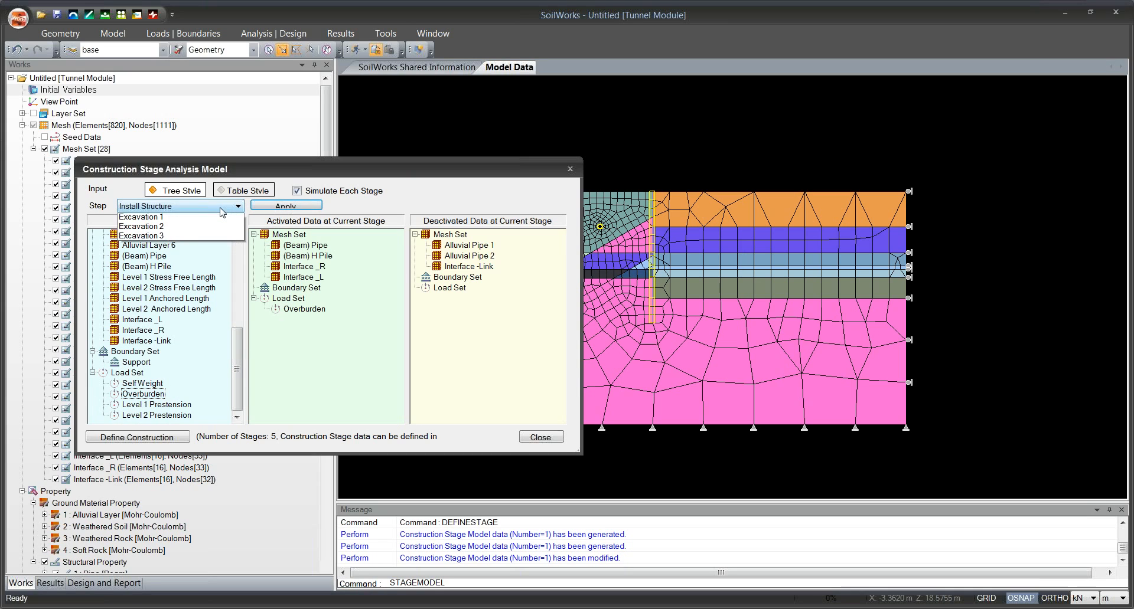
click(207, 238)
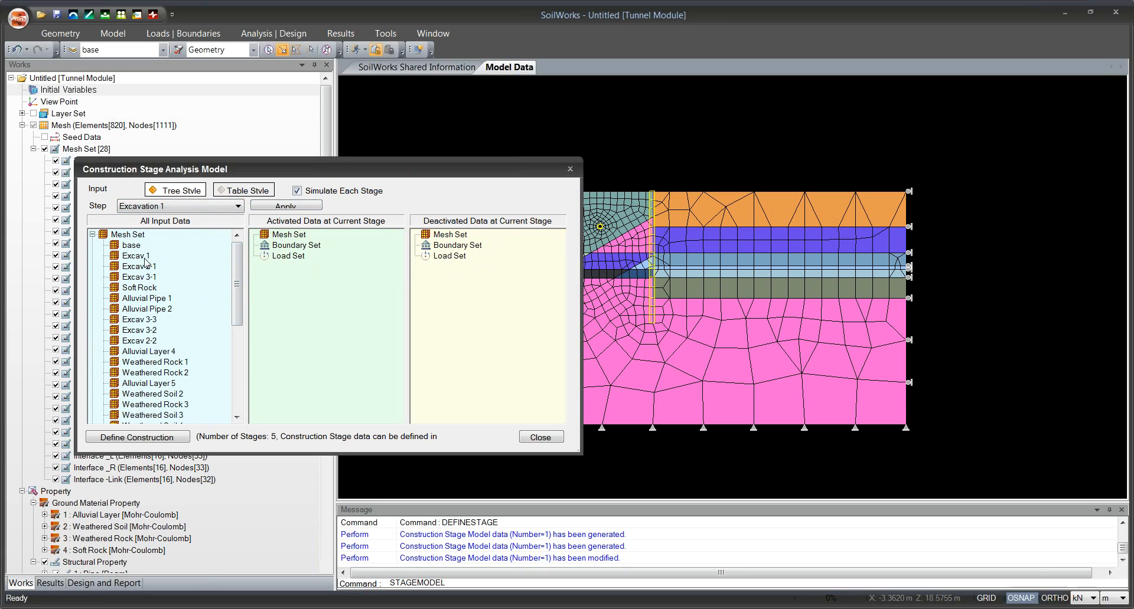
drag(137, 256, 415, 261)
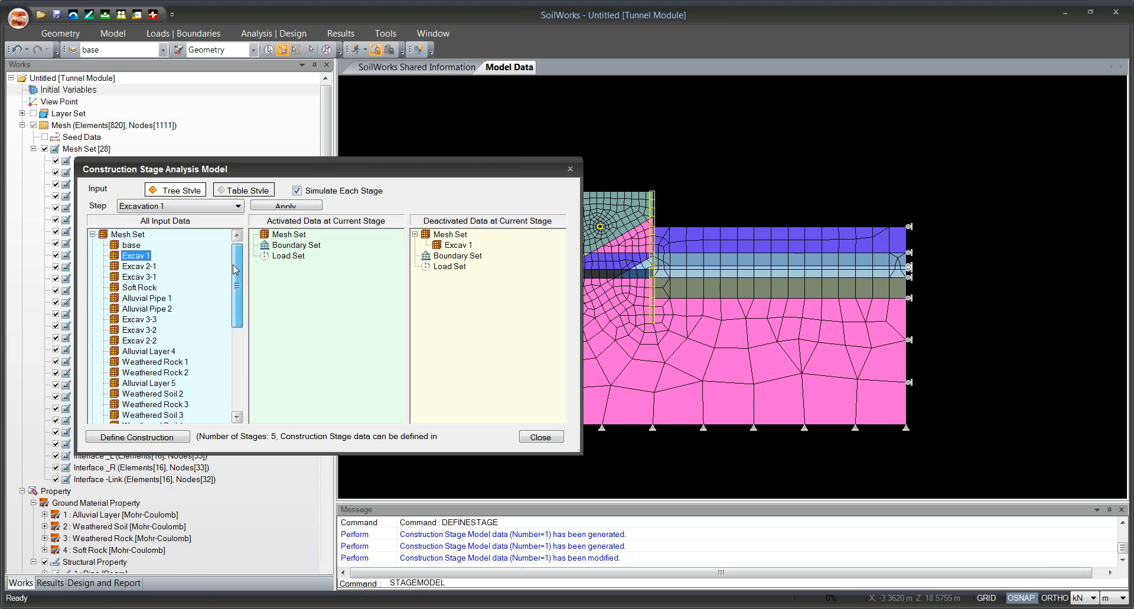
Activate the Level 1 Stress Free Length and Level 1 Anchored Length mesh sets for the Excavation 1 stage.
drag(235, 270, 235, 301)
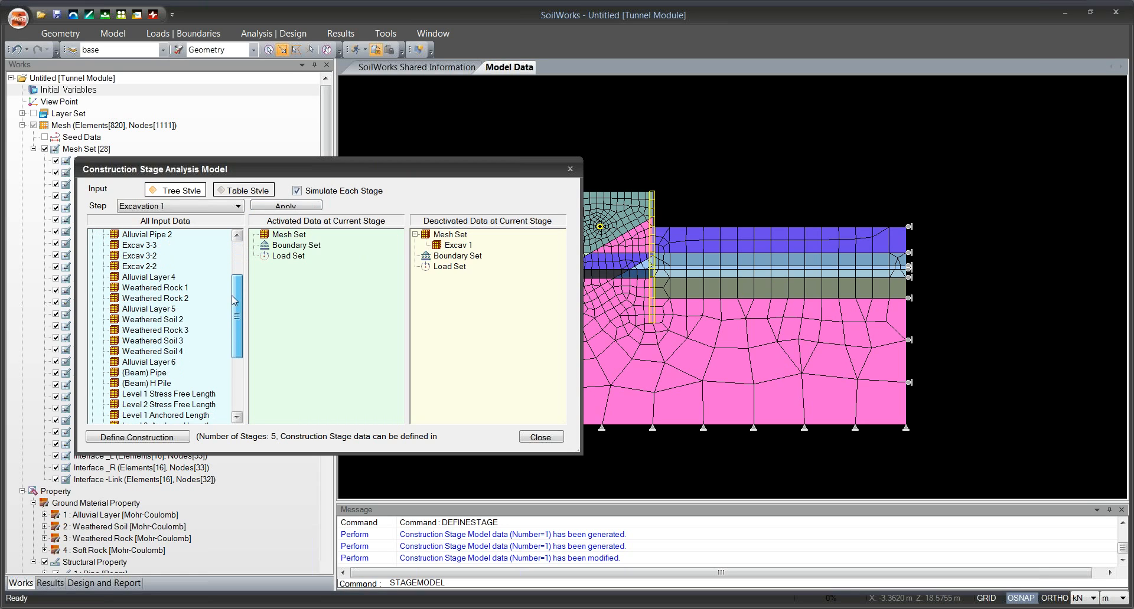
scroll(170, 315, down, 3)
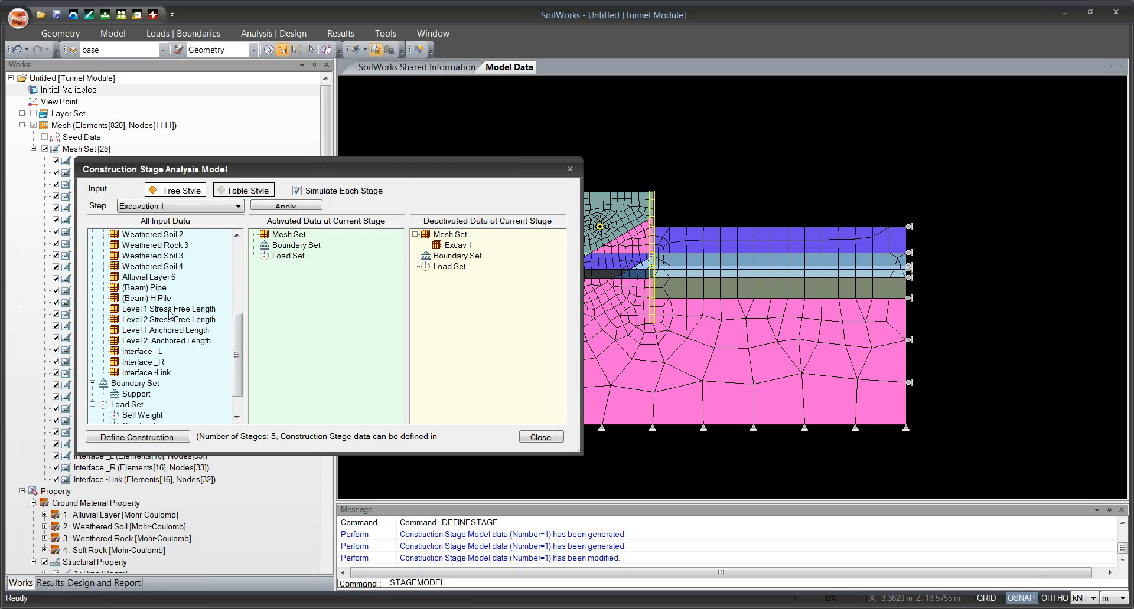
drag(170, 315, 290, 295)
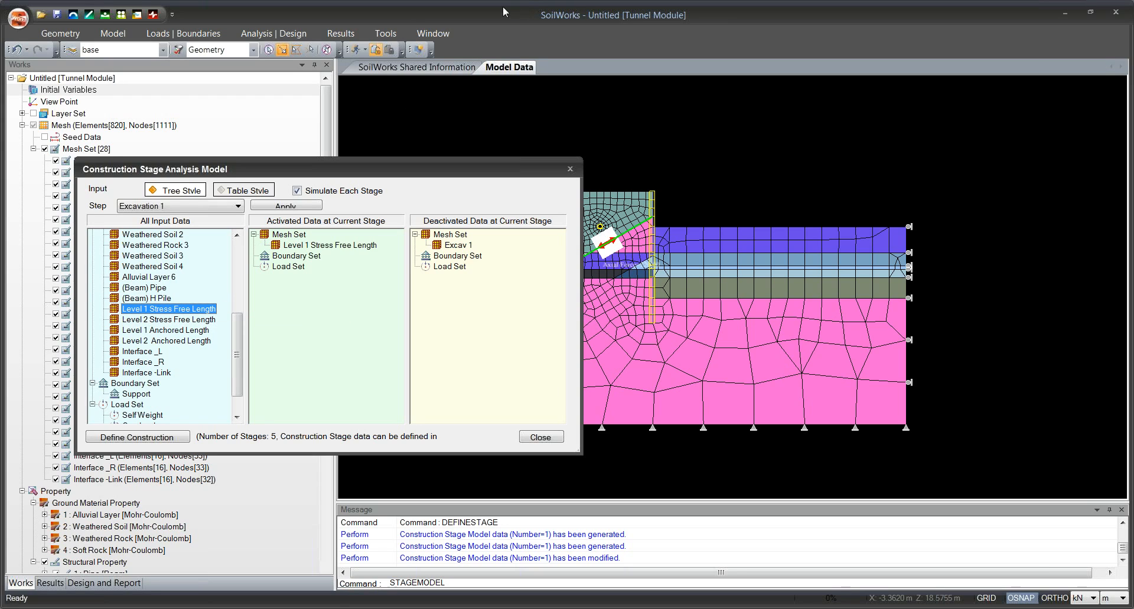
drag(353, 165, 329, 137)
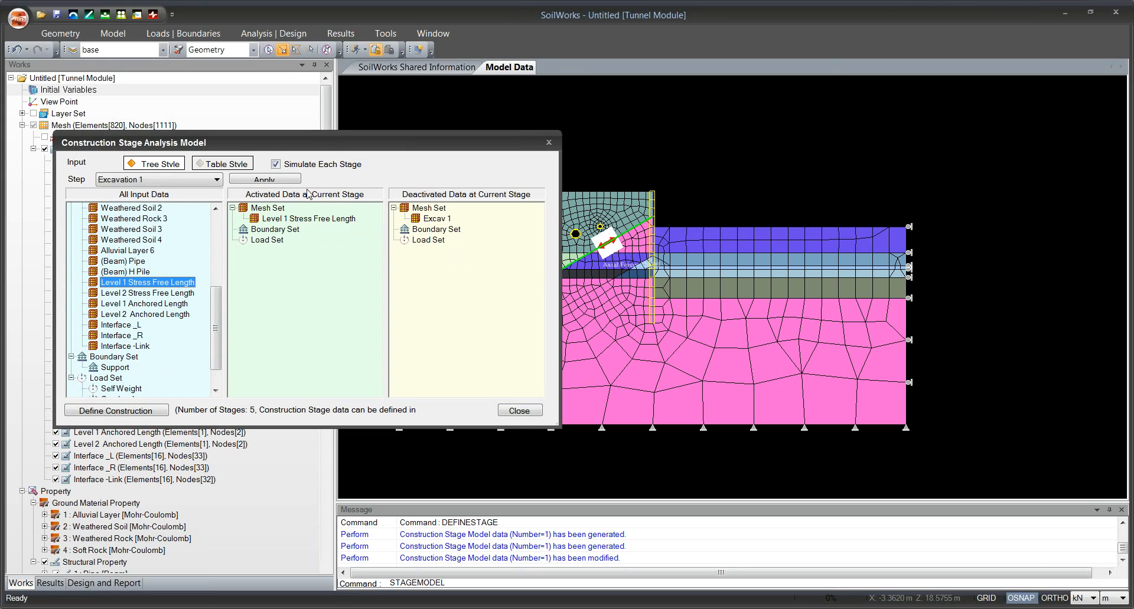
drag(152, 307, 298, 292)
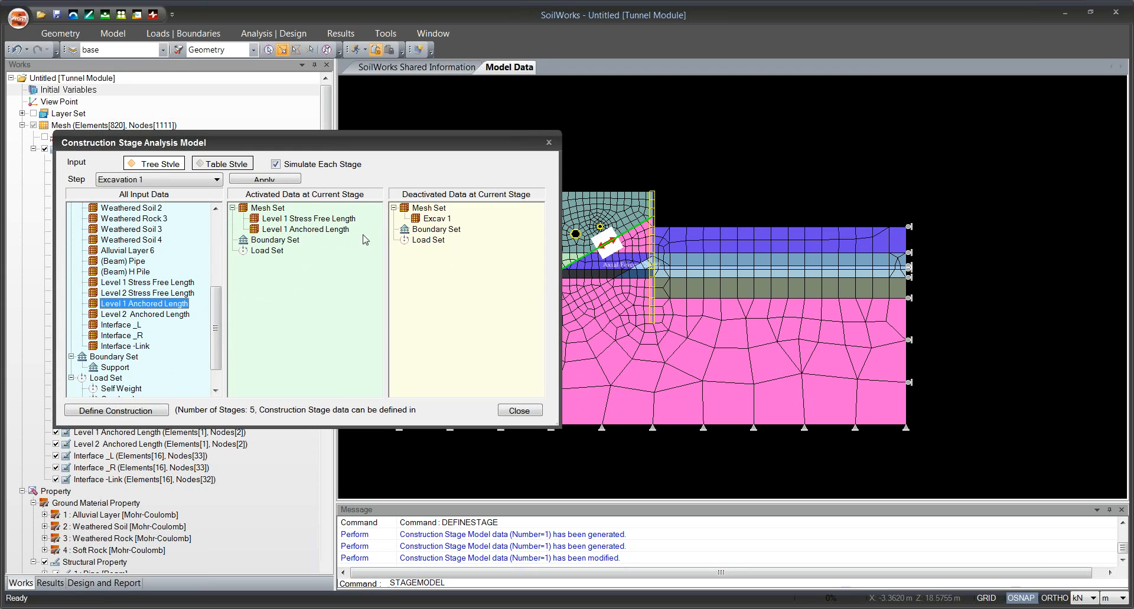
drag(374, 151, 347, 180)
Activate the Level 1 Prestension load set for the Excavation 1 stage and apply the stage model.
scroll(347, 180, down, 1)
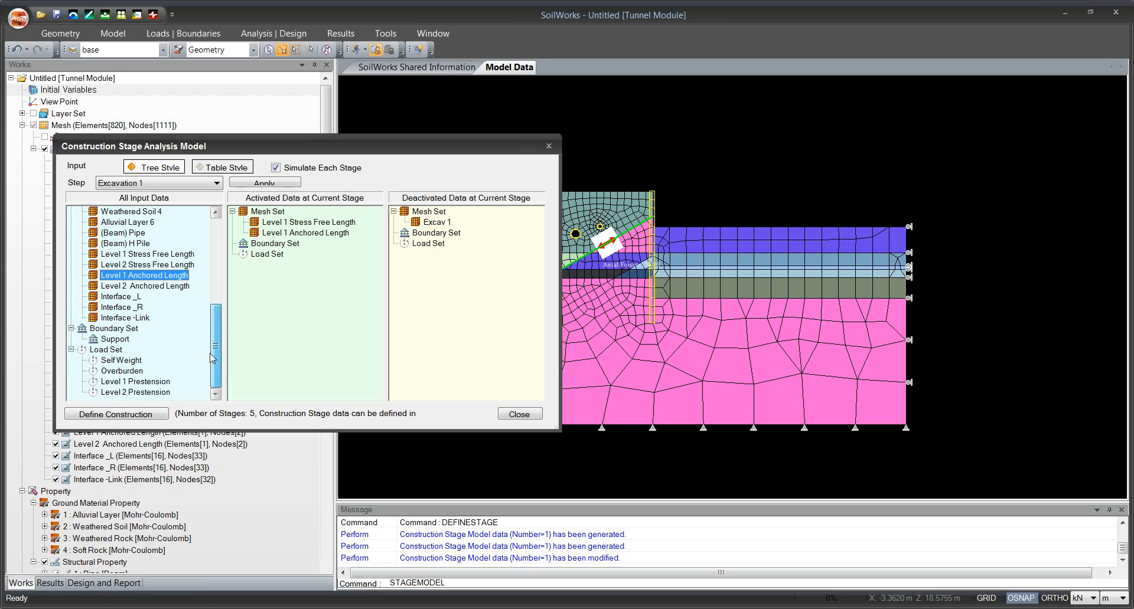
click(128, 382)
drag(343, 319, 341, 317)
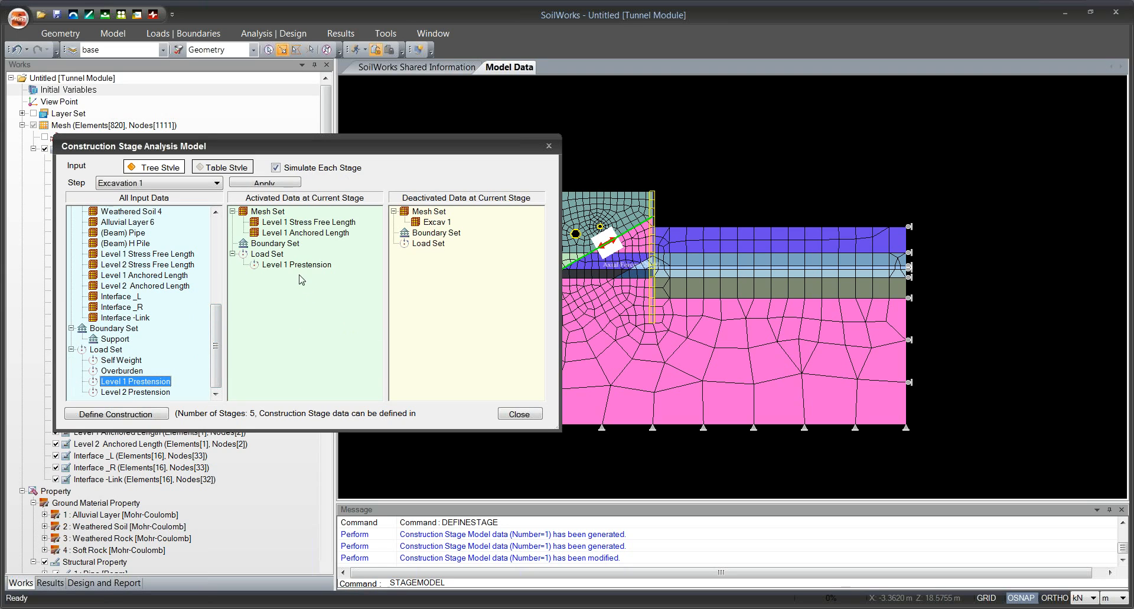
drag(334, 157, 361, 146)
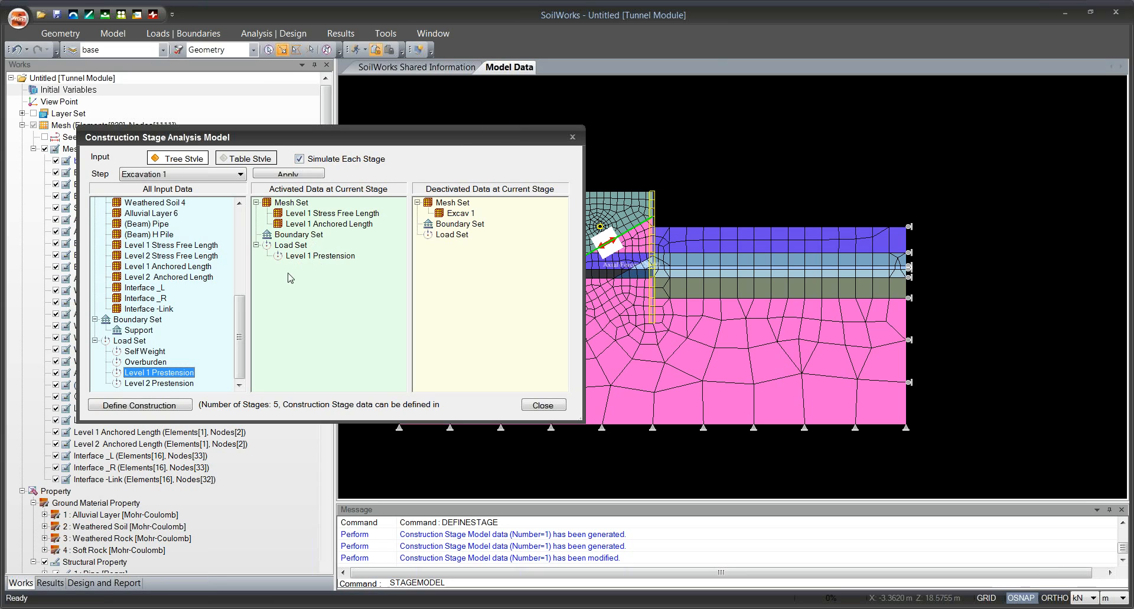
click(280, 175)
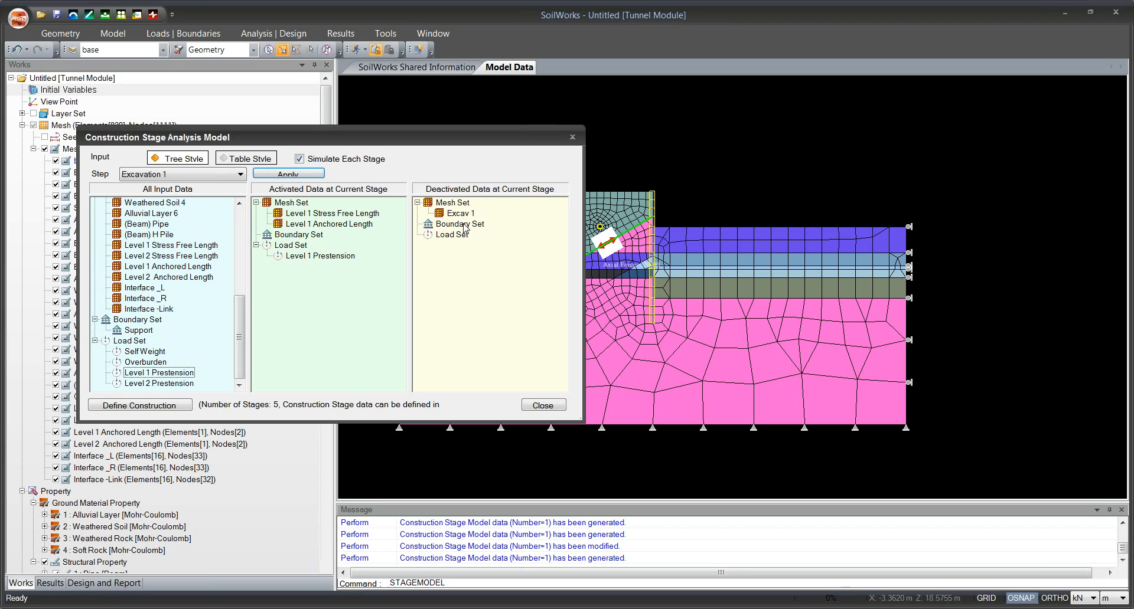
Switch to the Excavation 2 stage and deactivate the Excav 2-1 and Excav 2-2 mesh sets.
click(180, 177)
click(177, 215)
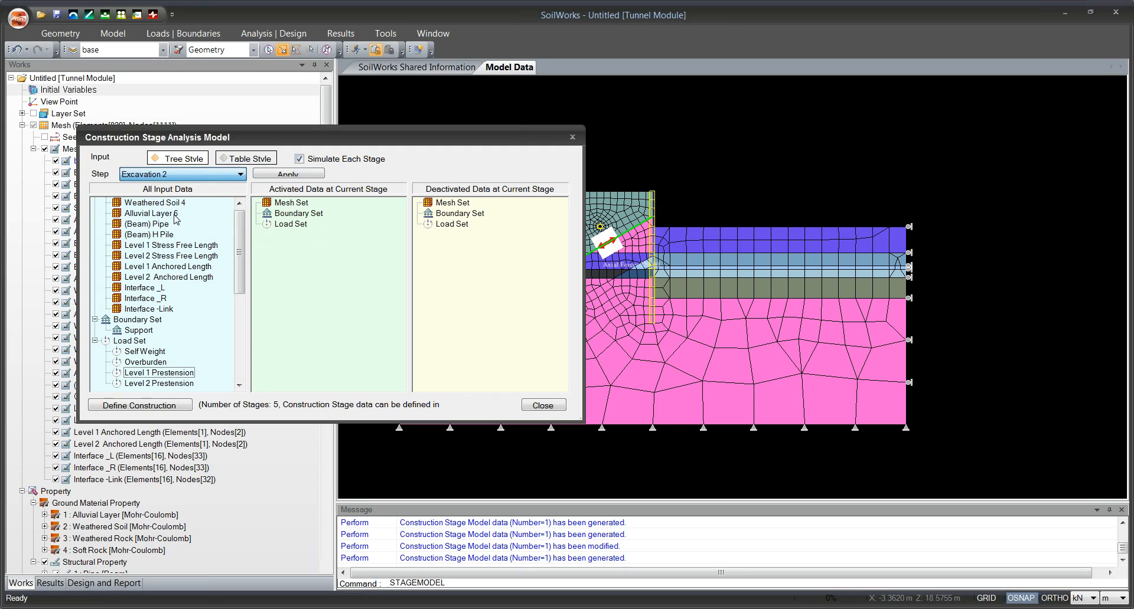
drag(149, 239, 466, 243)
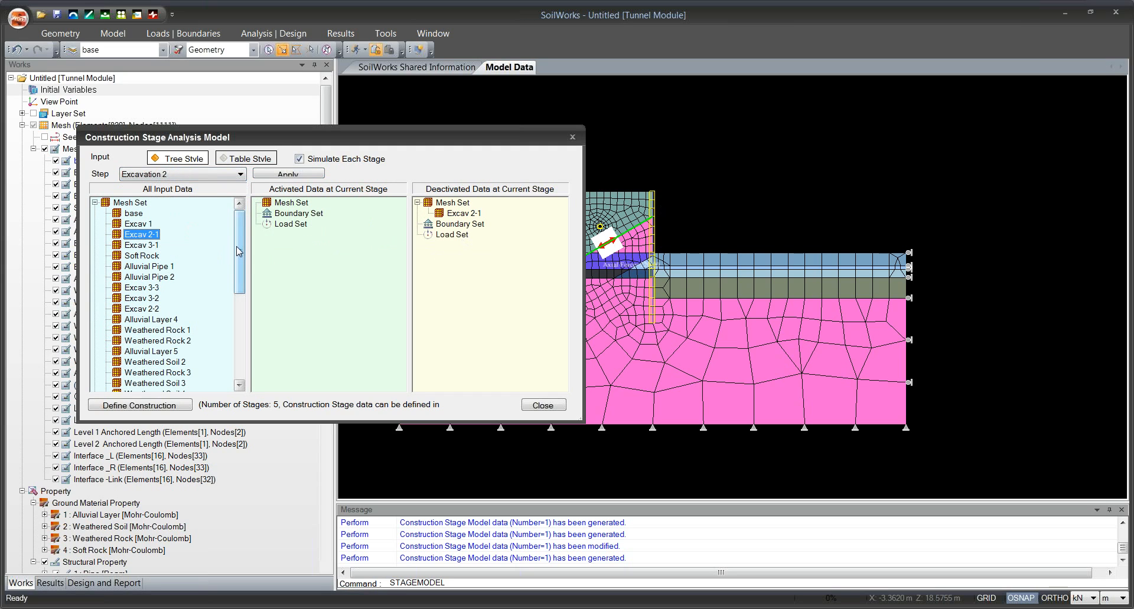
drag(237, 248, 238, 262)
drag(142, 280, 471, 272)
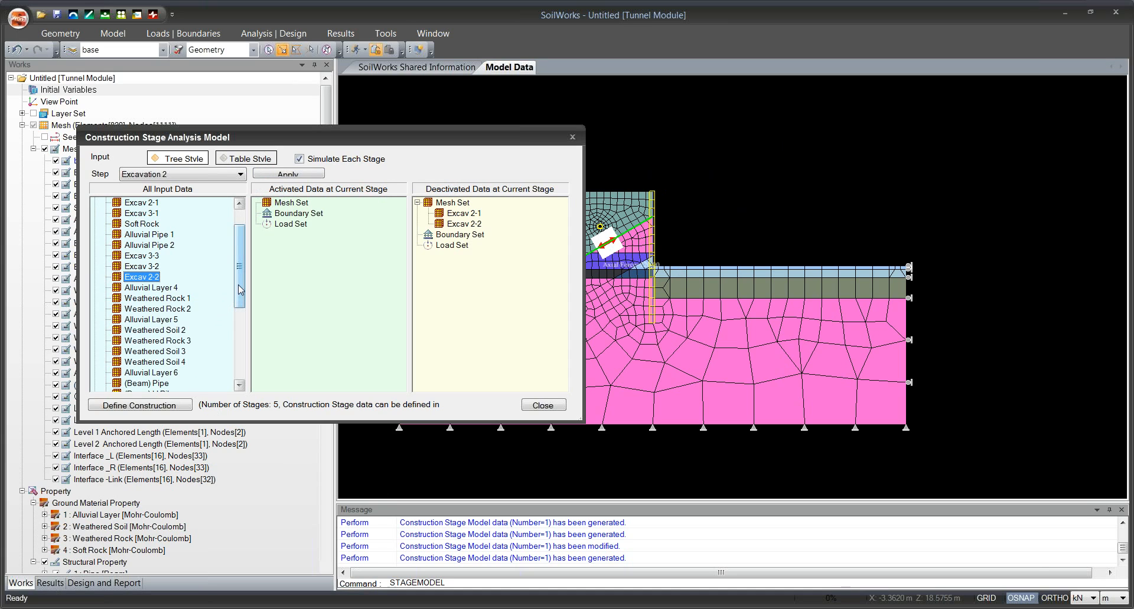
Activate the Level 2 Anchored Length and Level 2 Stress Free Length mesh sets for the Excavation 2 stage.
drag(239, 289, 242, 351)
double_click(177, 298)
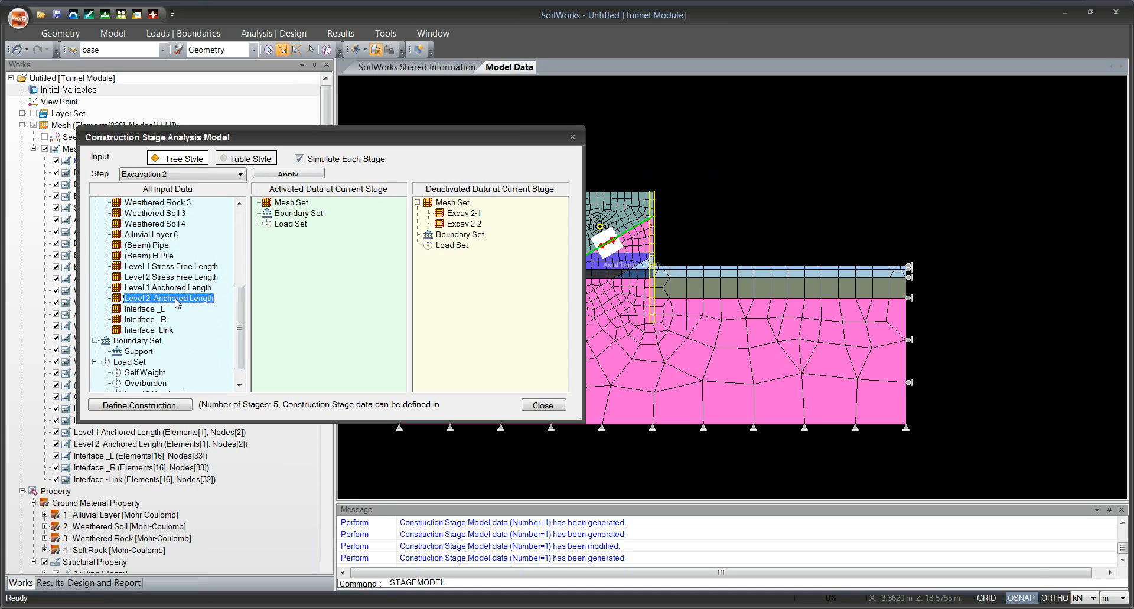
drag(174, 277, 332, 277)
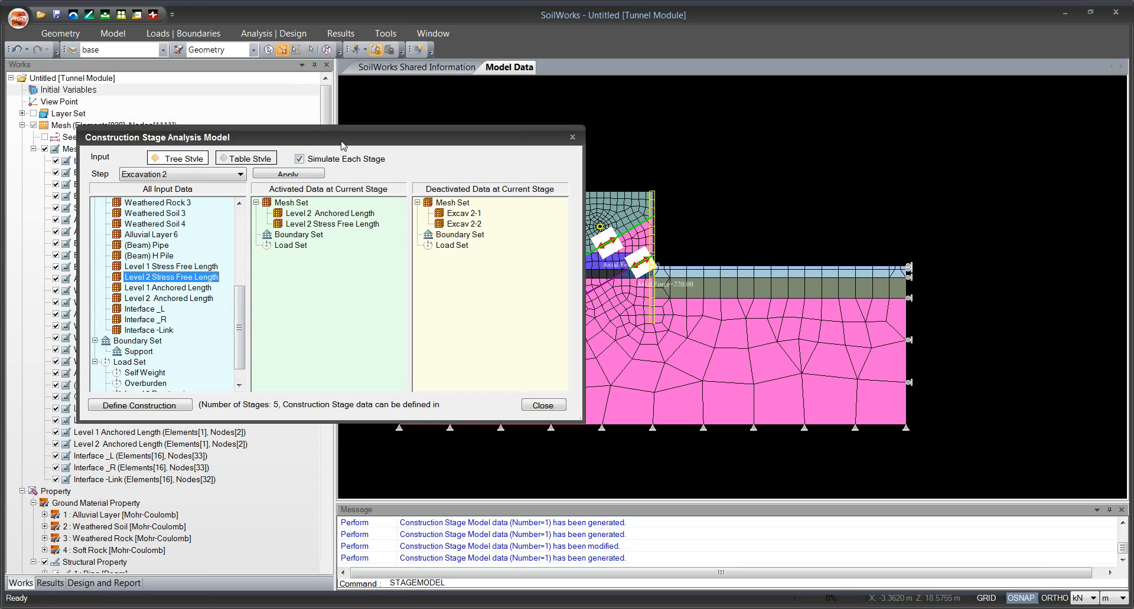
Activate the Level 2 Prestension load set for the Excavation 2 stage and apply the stage model.
drag(342, 146, 385, 144)
drag(274, 331, 275, 348)
drag(217, 384, 341, 222)
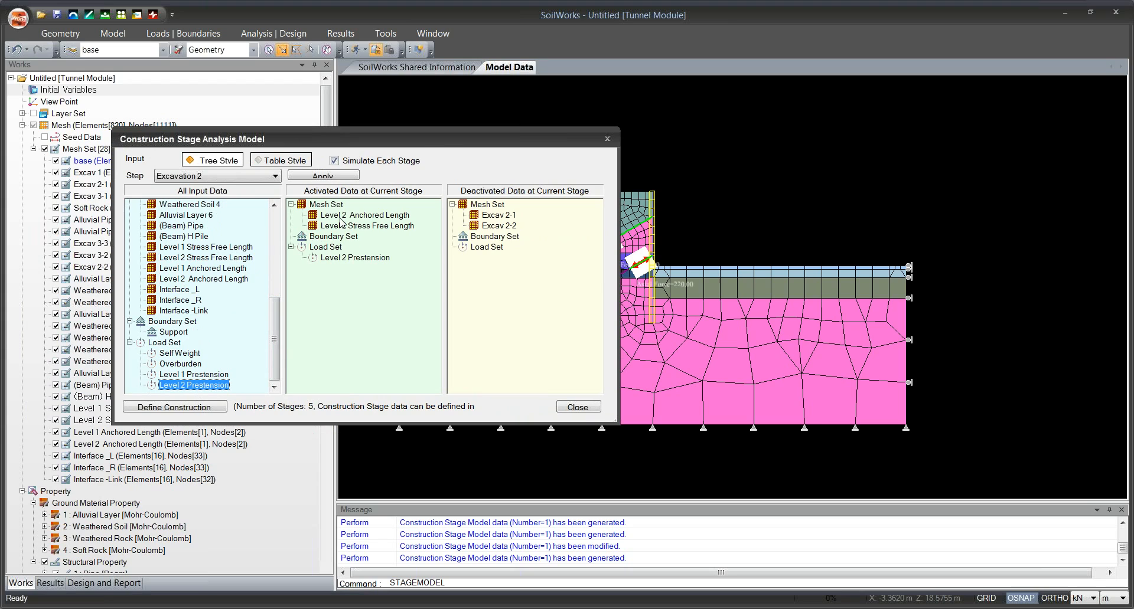
click(323, 175)
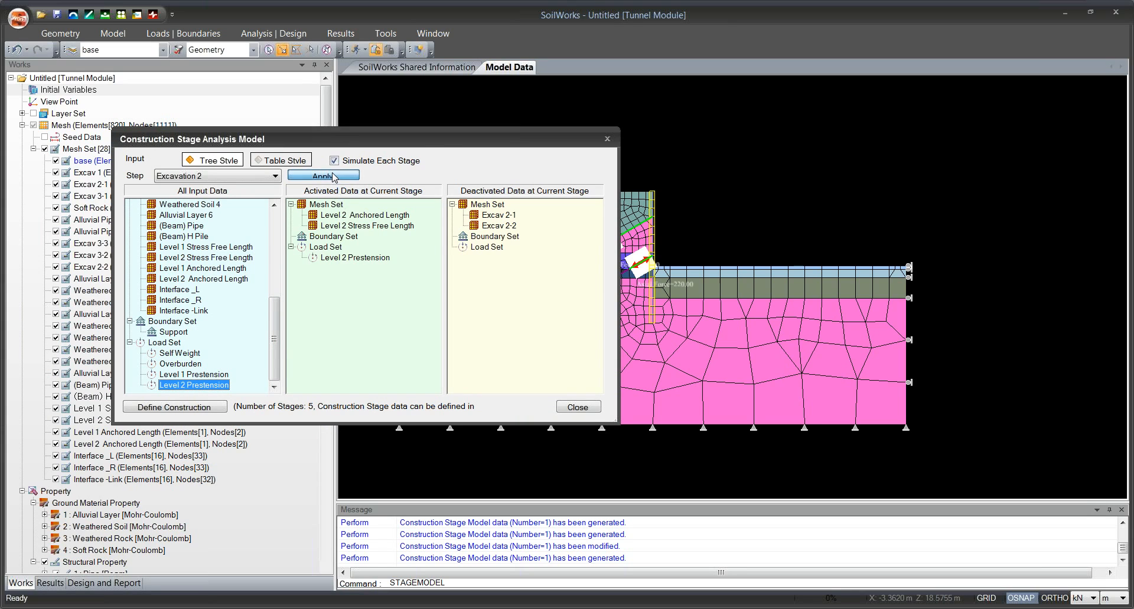
Deactivate the Excav 3-1, Excav 3-2 and Excav 3-3 mesh sets for the Excavation 3 stage, apply the stage model and close the dialog.
drag(503, 148, 460, 150)
drag(300, 145, 360, 137)
click(266, 180)
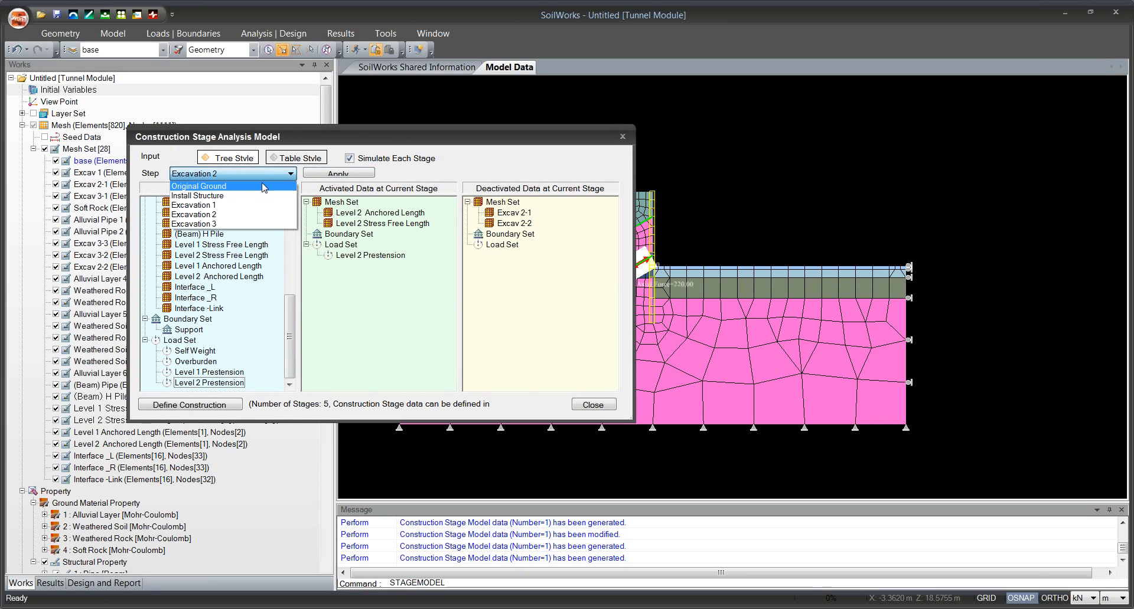
click(215, 227)
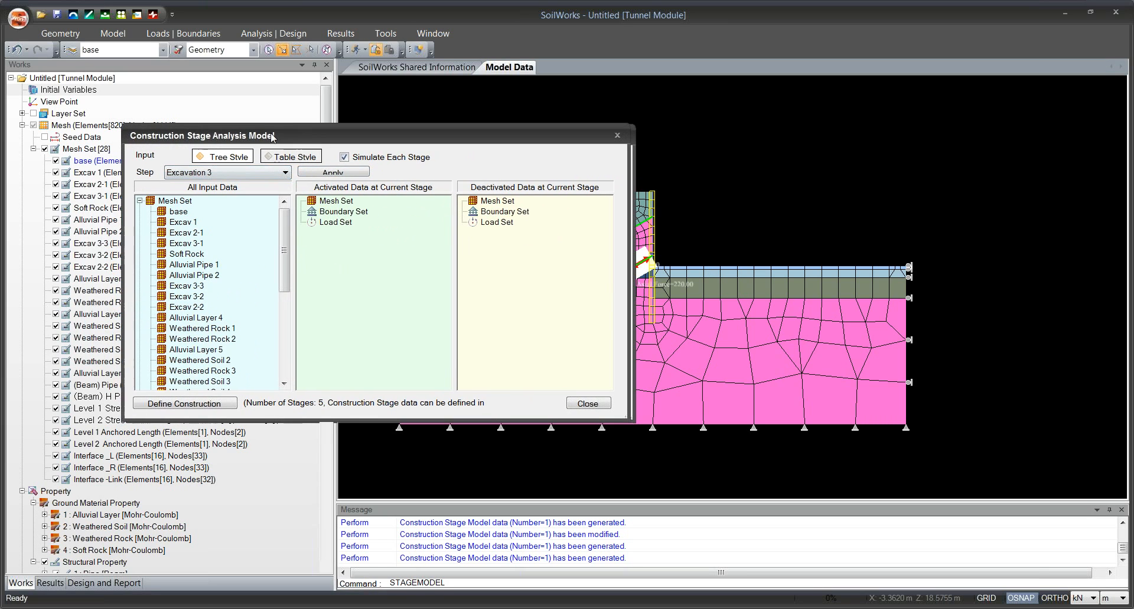
drag(306, 143, 266, 140)
drag(151, 242, 467, 236)
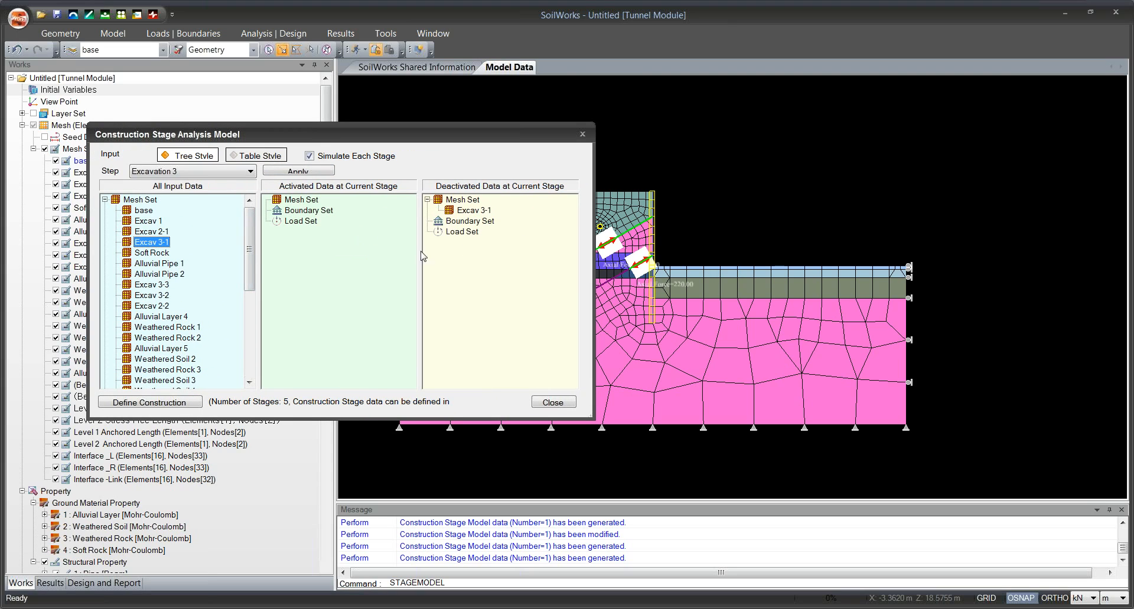
drag(155, 297, 462, 275)
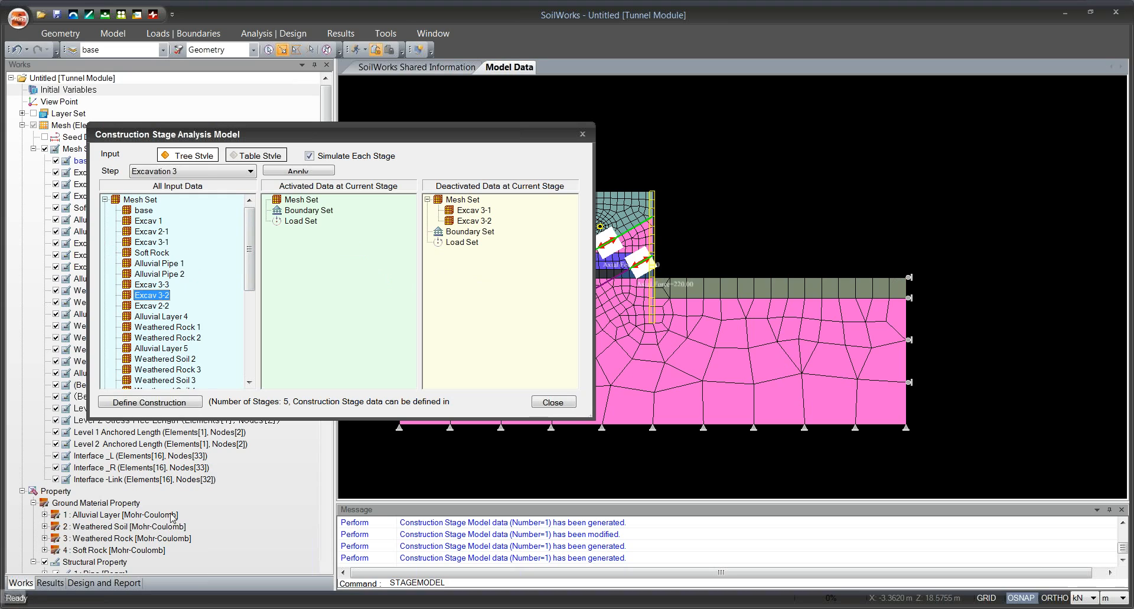
drag(155, 284, 508, 284)
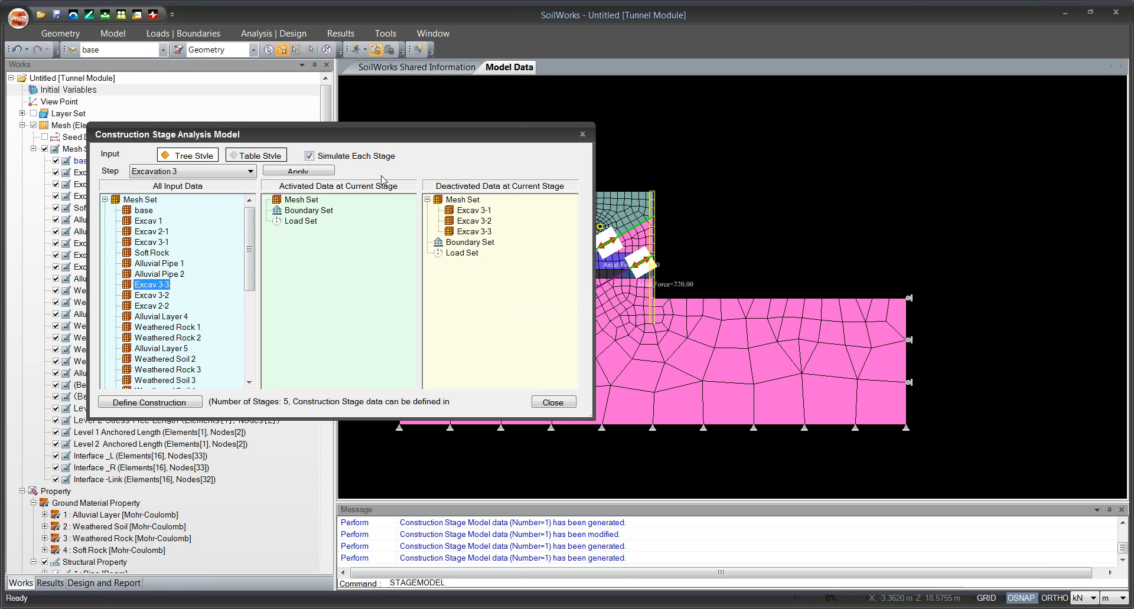
click(302, 170)
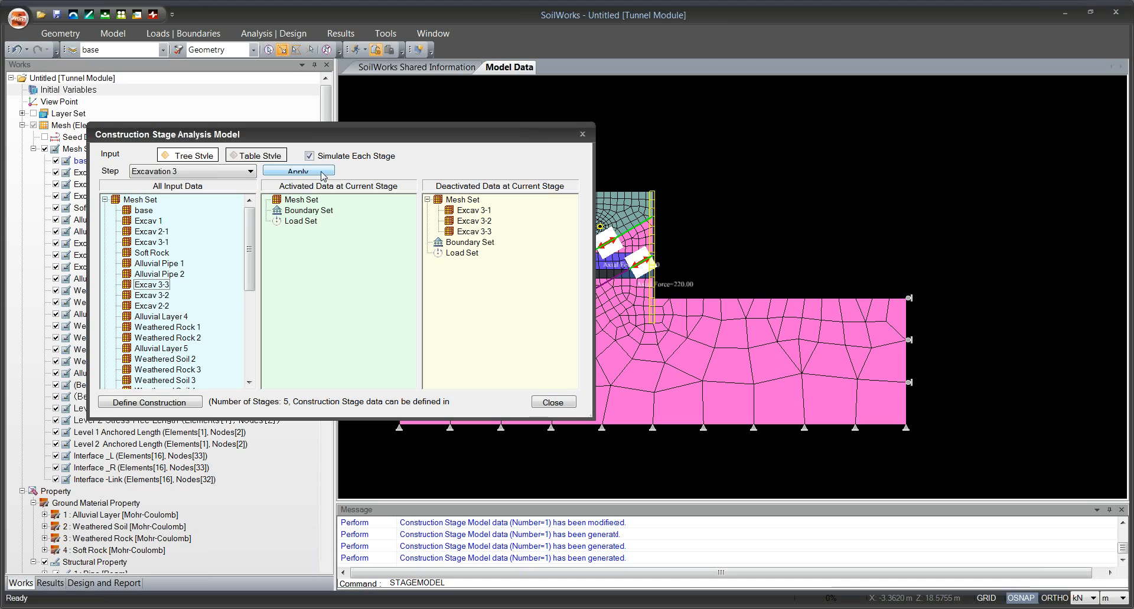
click(582, 135)
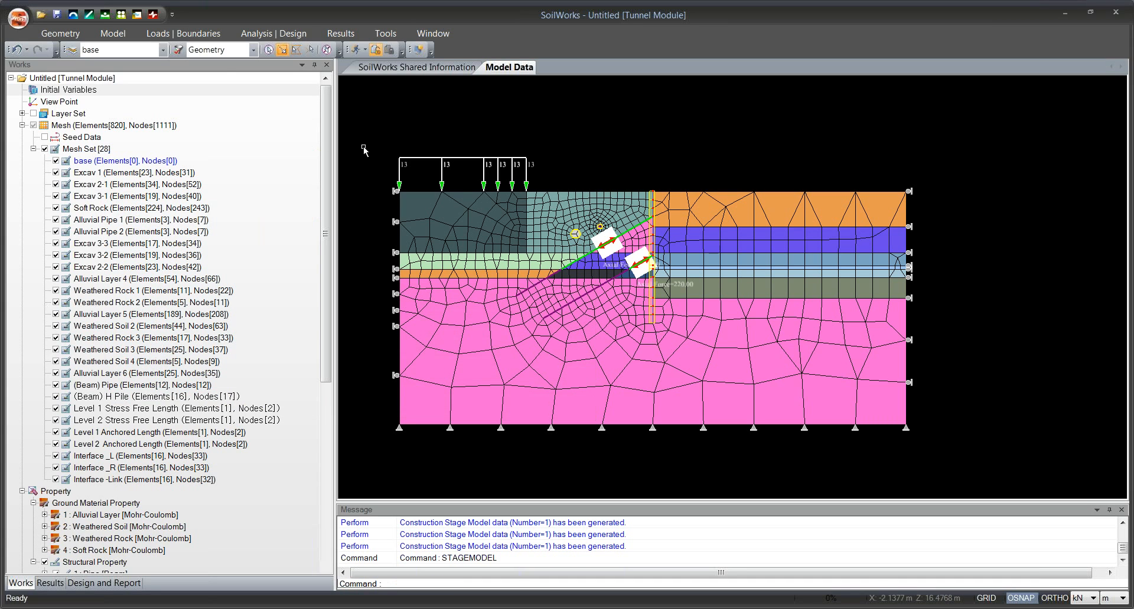
Simulate the construction stages one by one from Original Ground through Install Structure to Excavation 3 to check the model at each stage.
click(260, 32)
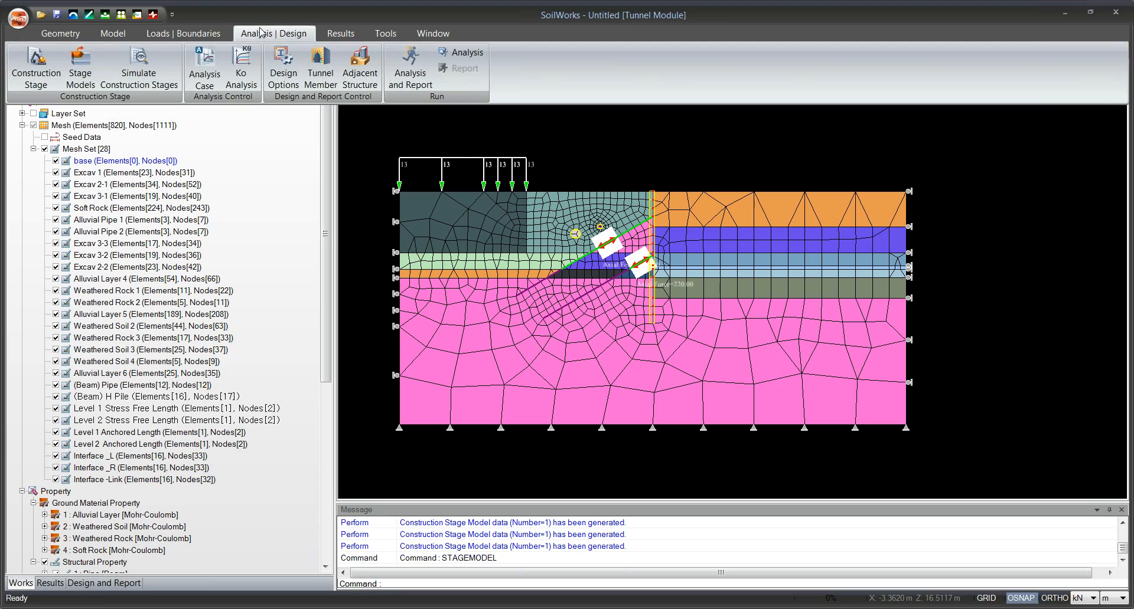
click(141, 72)
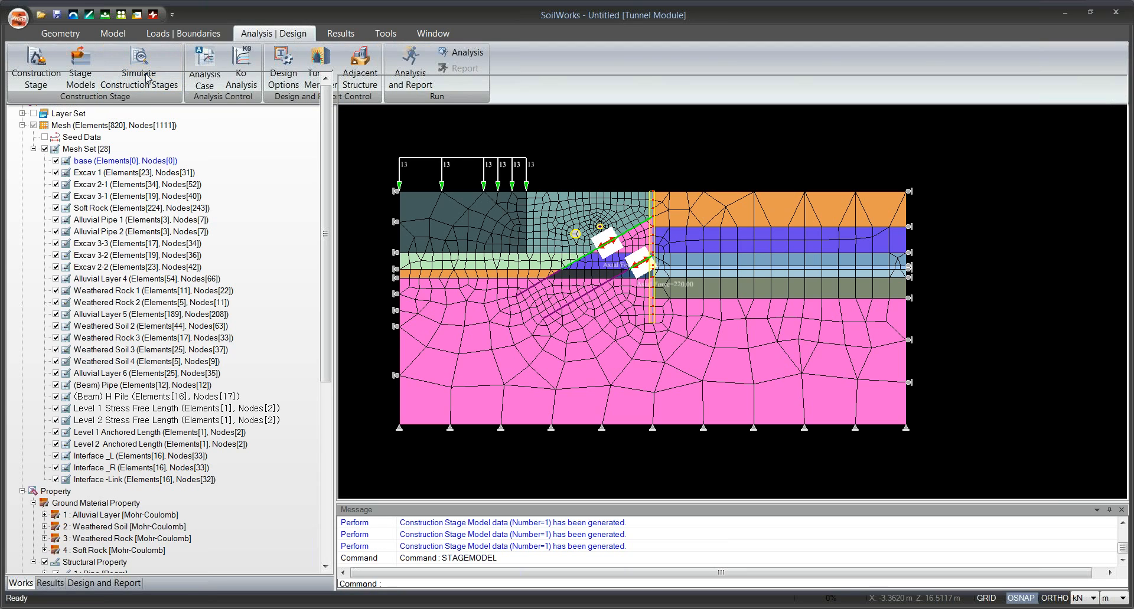
click(121, 92)
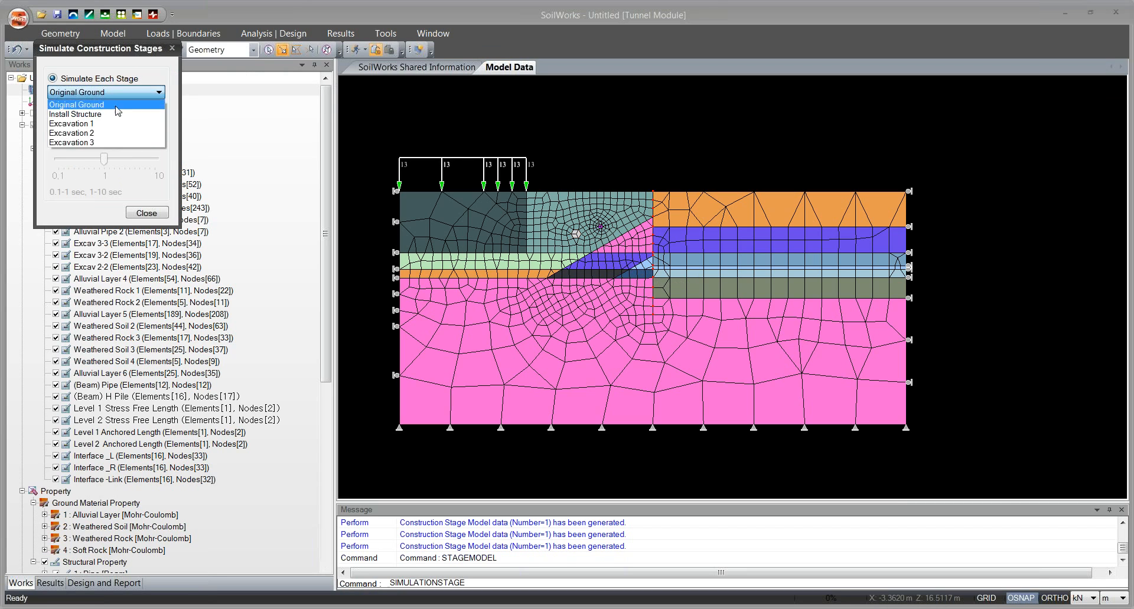
click(121, 100)
click(121, 96)
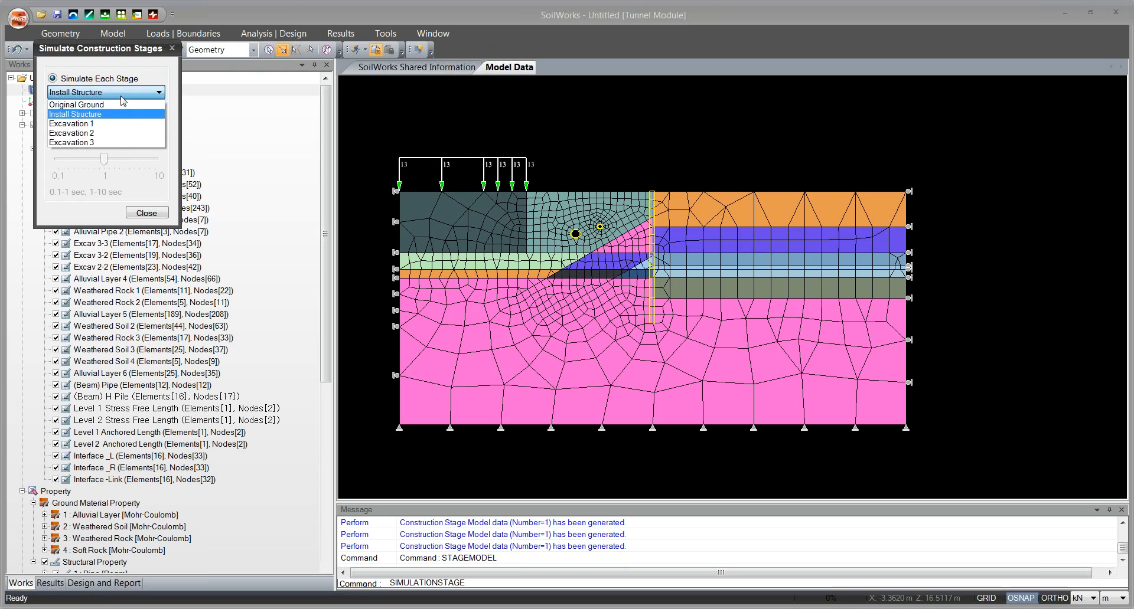
click(120, 132)
click(131, 94)
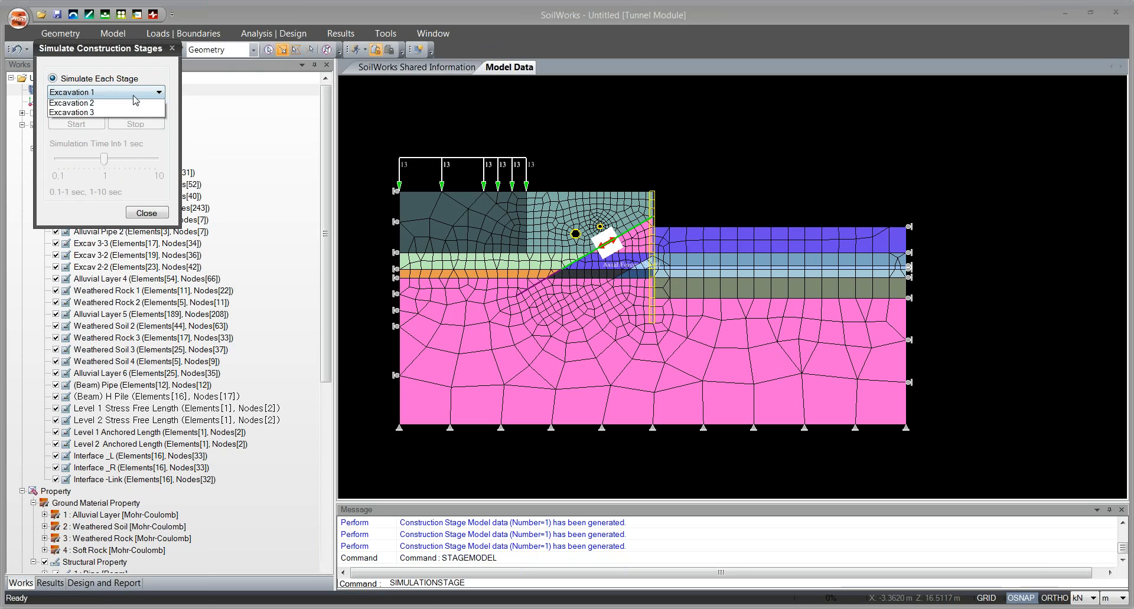
click(131, 124)
click(138, 96)
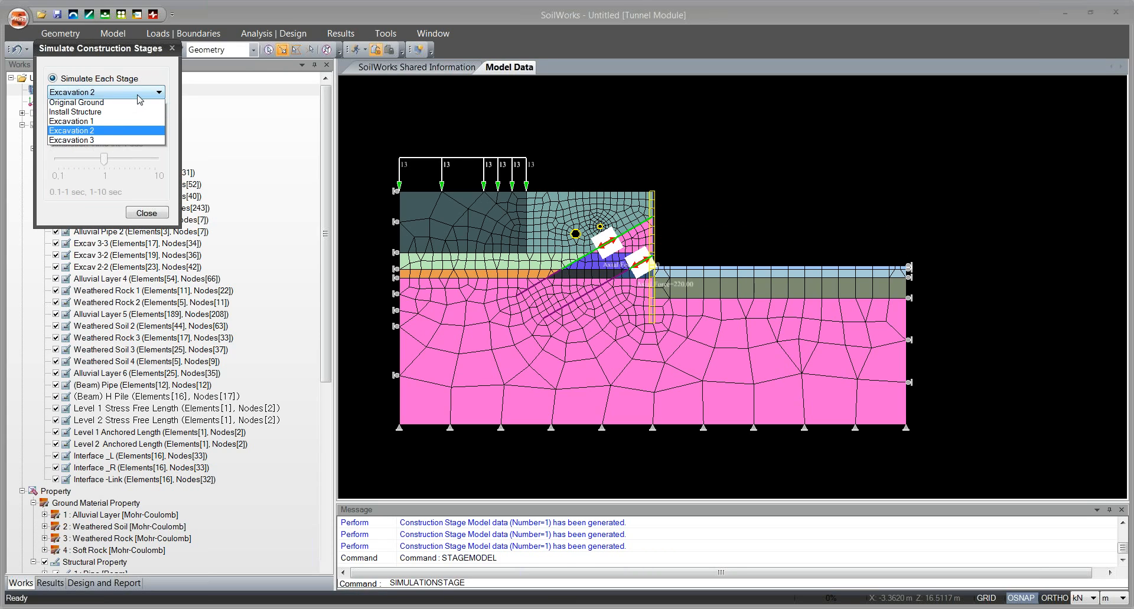
click(131, 139)
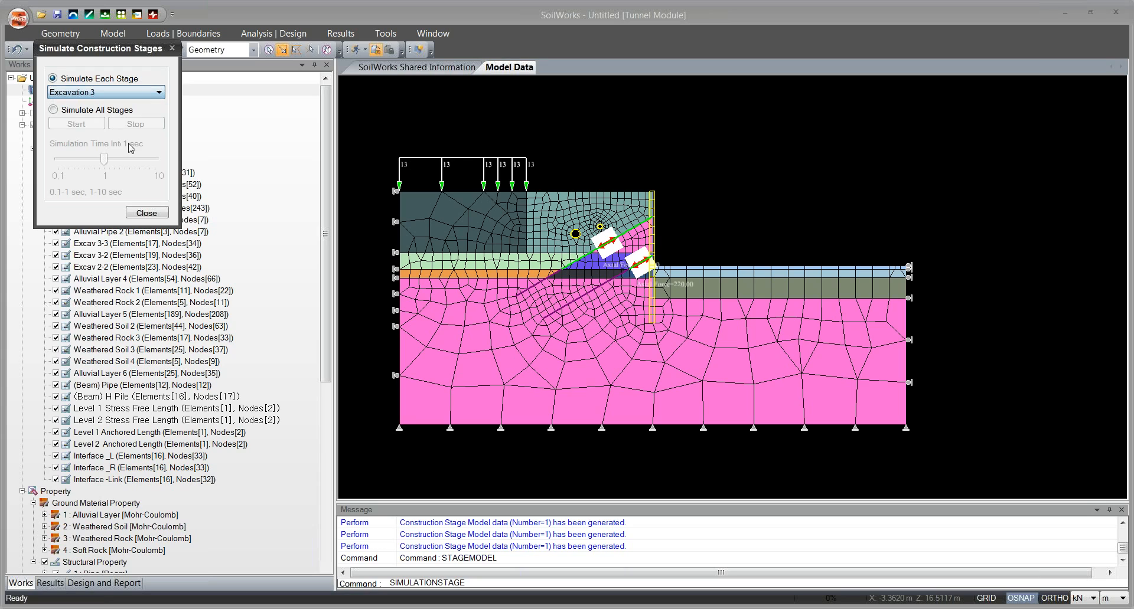
click(146, 213)
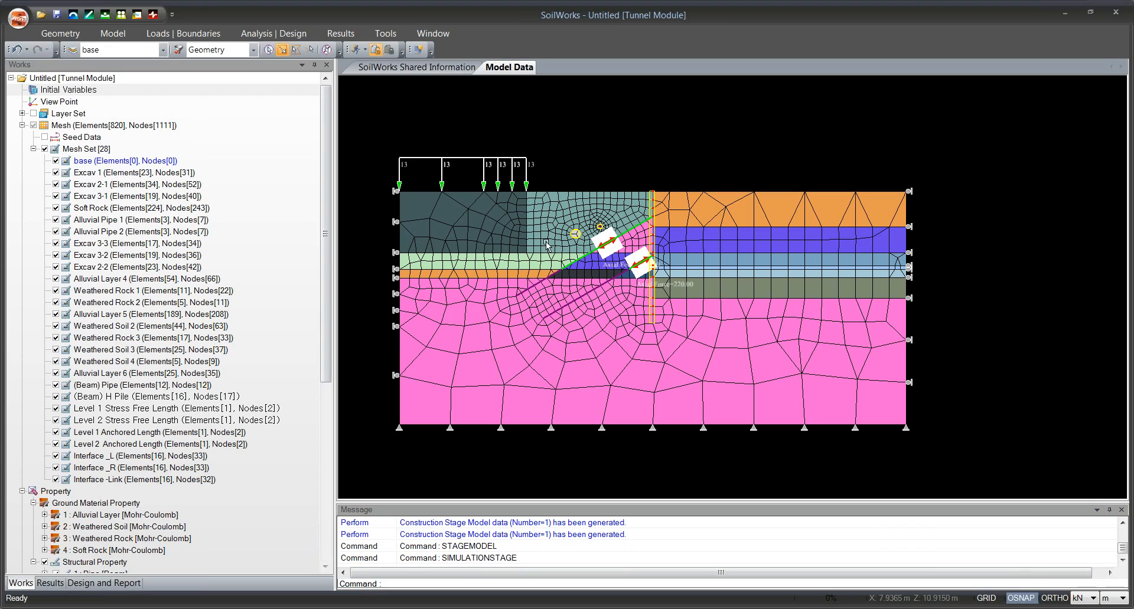
Add an analysis case named Excavation with Construction Stage Analysis as the analysis method.
click(296, 35)
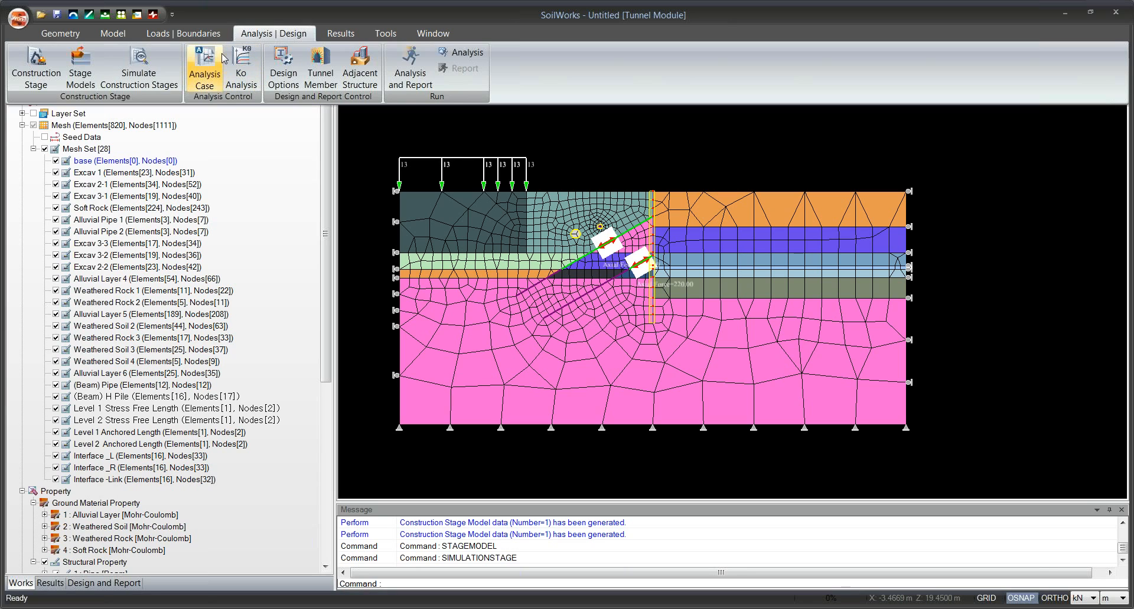
click(204, 66)
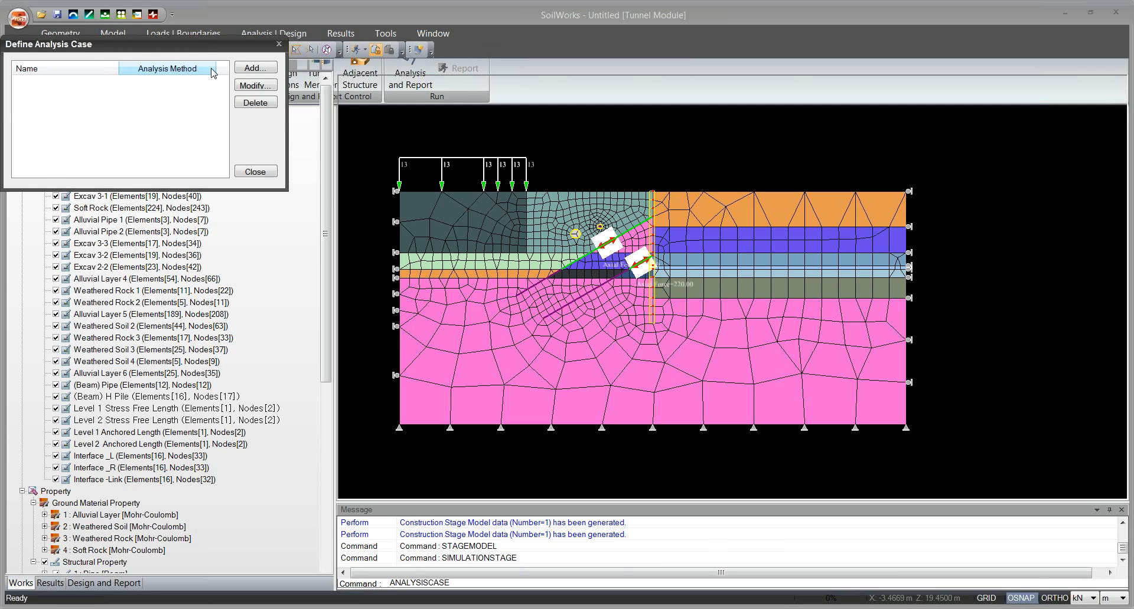
click(338, 70)
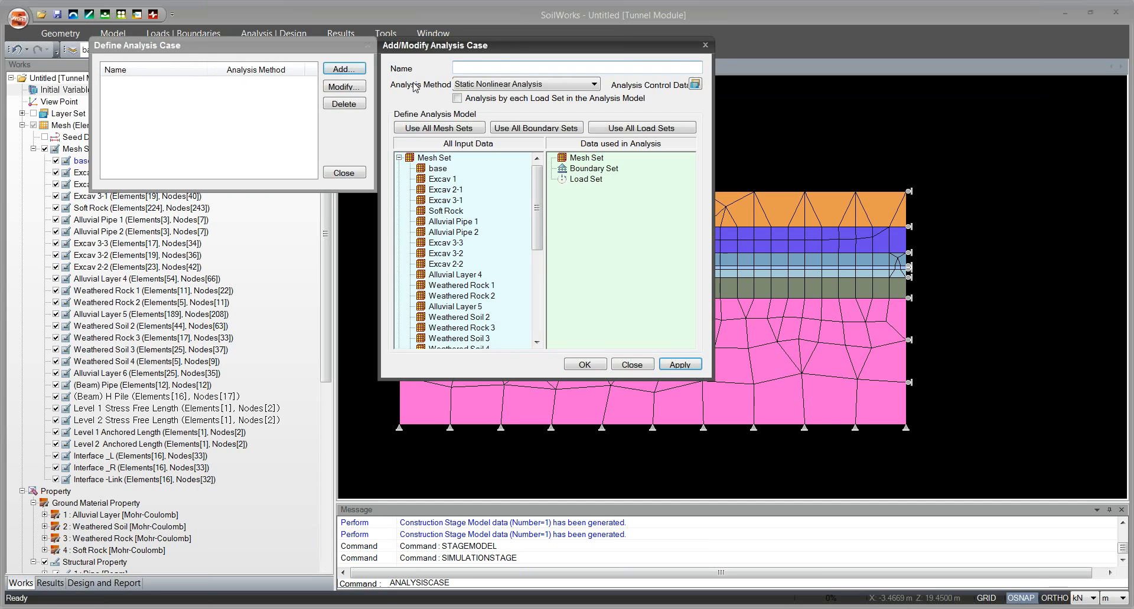
click(491, 86)
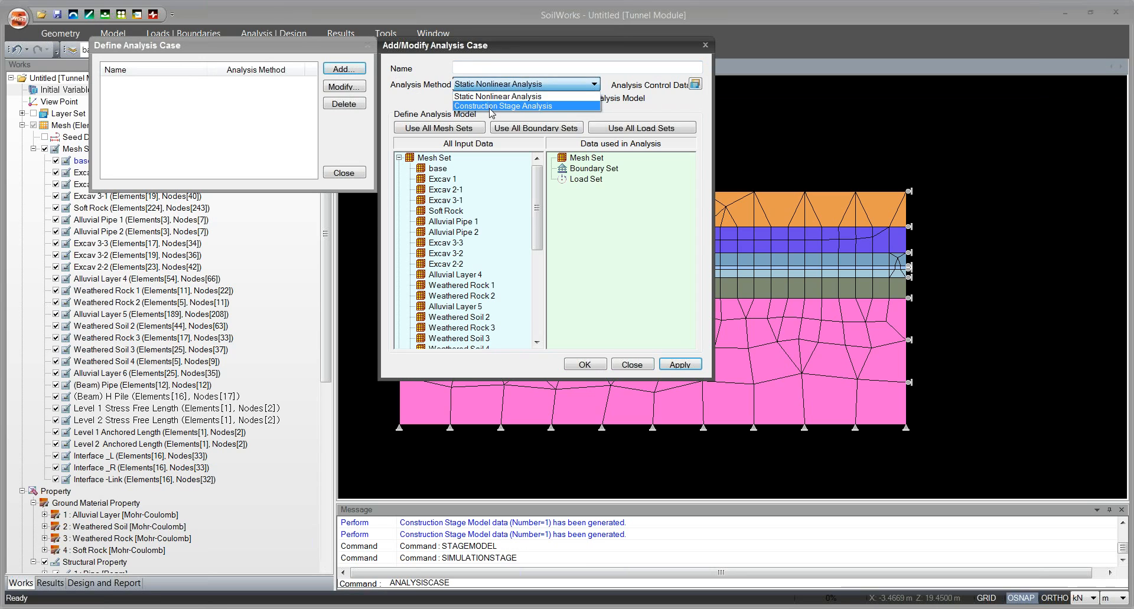
click(491, 106)
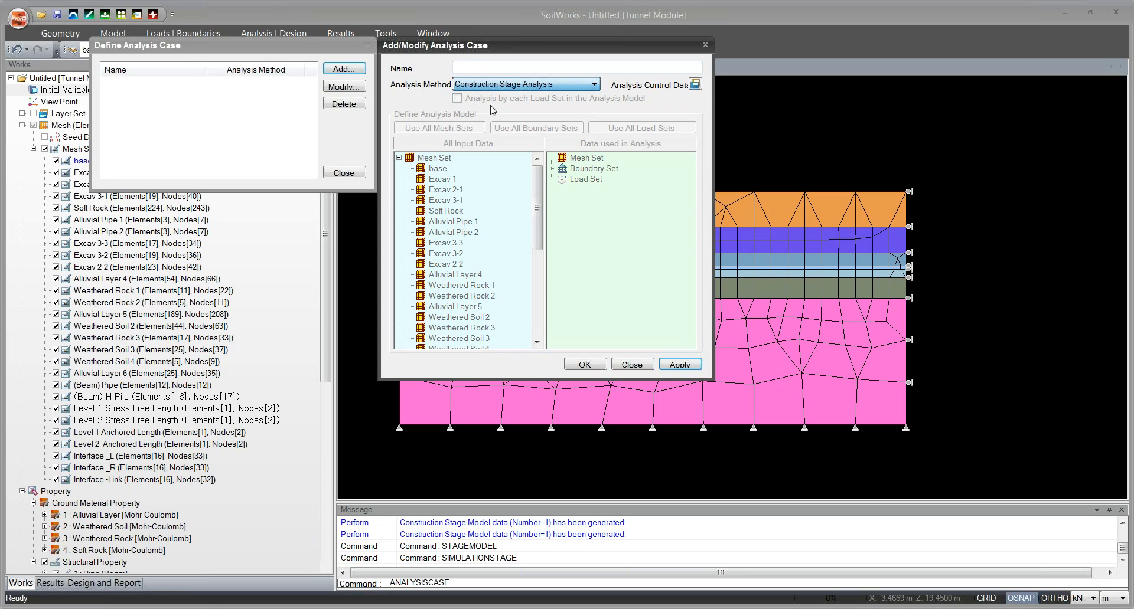
click(507, 69)
text(Excavation)
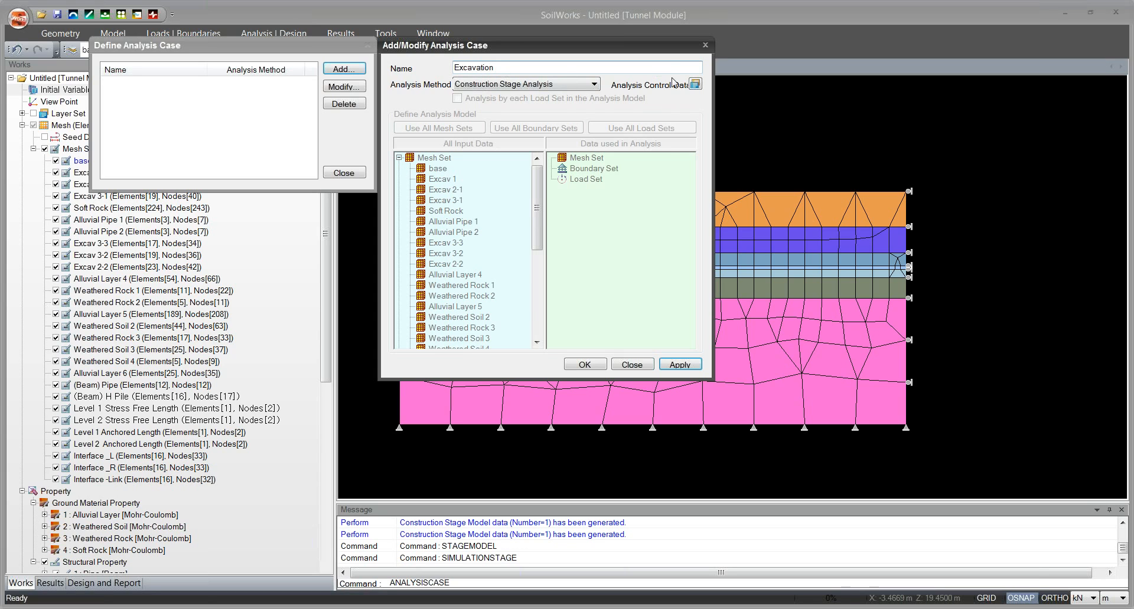
Confirm Original Ground as the initial stage for stress analysis with Ko Condition in the analysis control data, and save the analysis case.
click(695, 85)
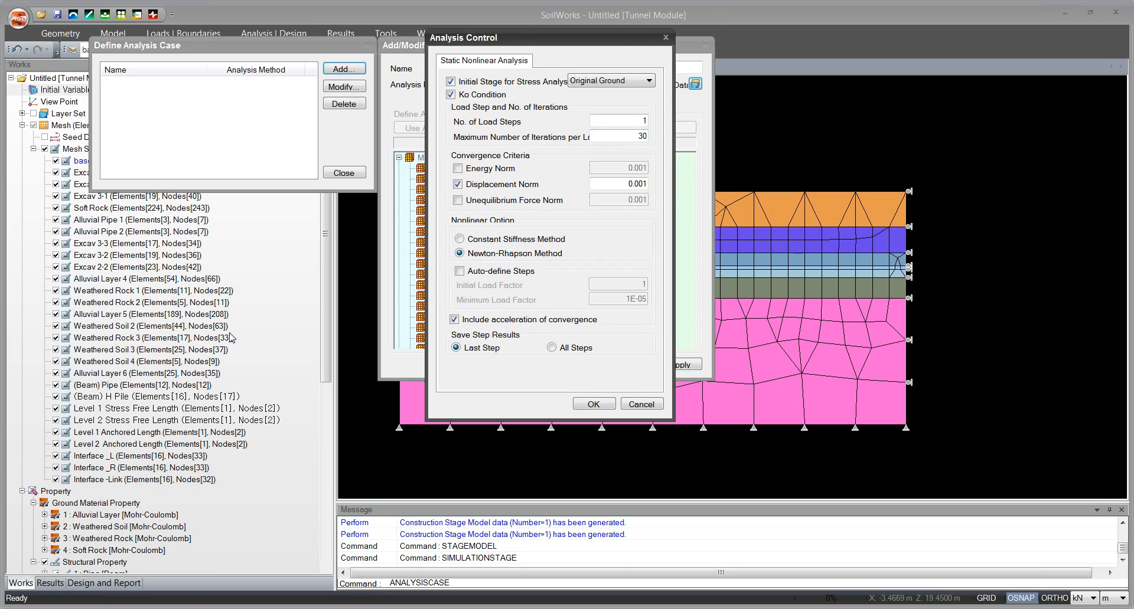
drag(602, 44, 606, 42)
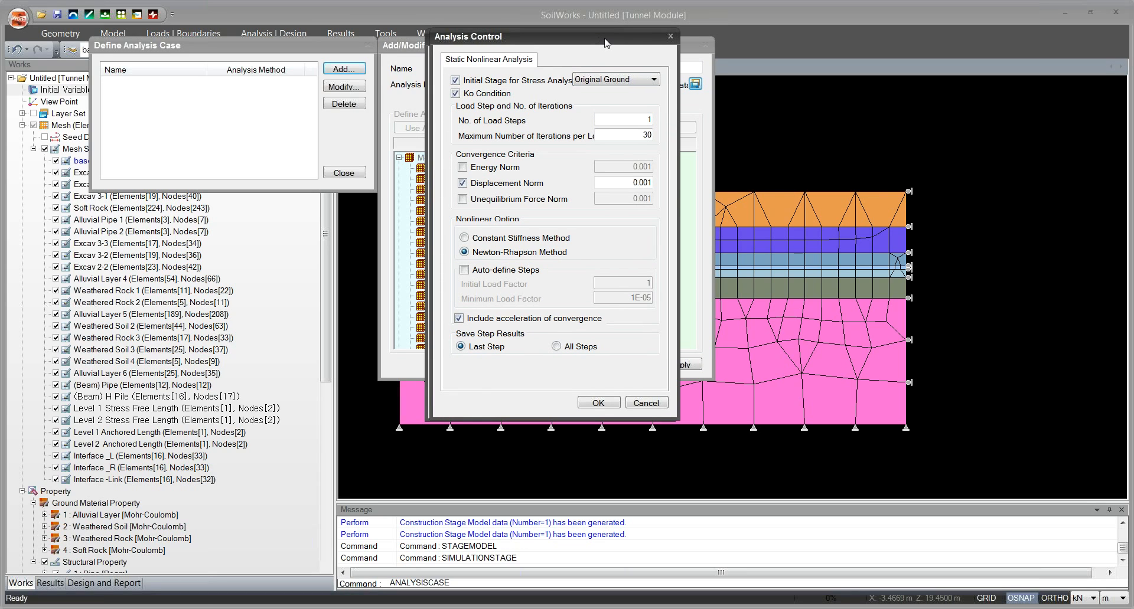
drag(606, 42, 620, 42)
click(623, 80)
click(540, 86)
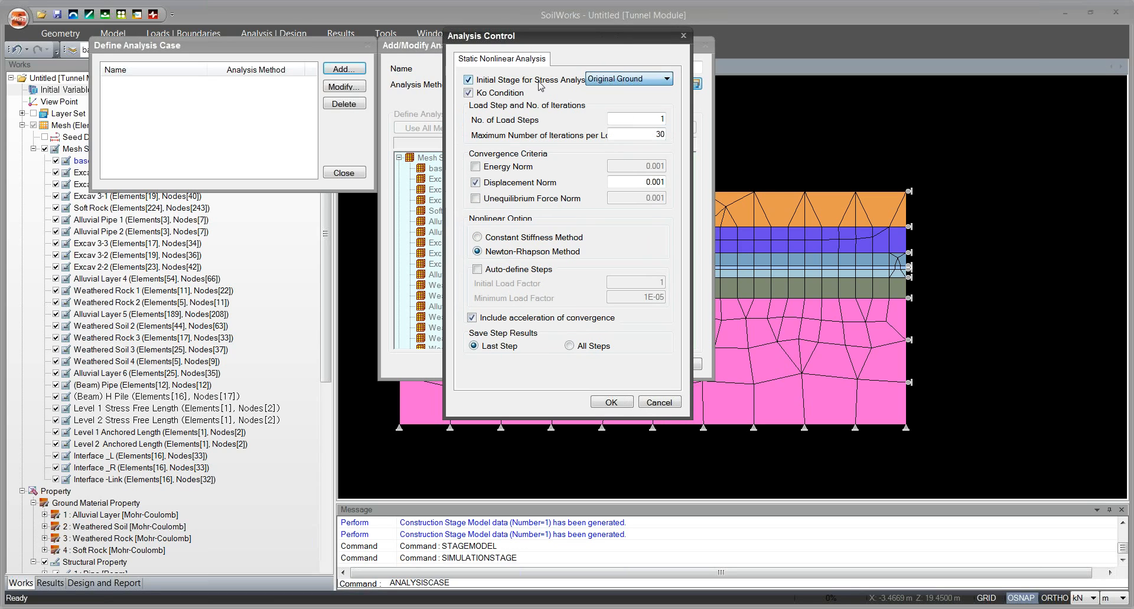
click(627, 80)
click(628, 79)
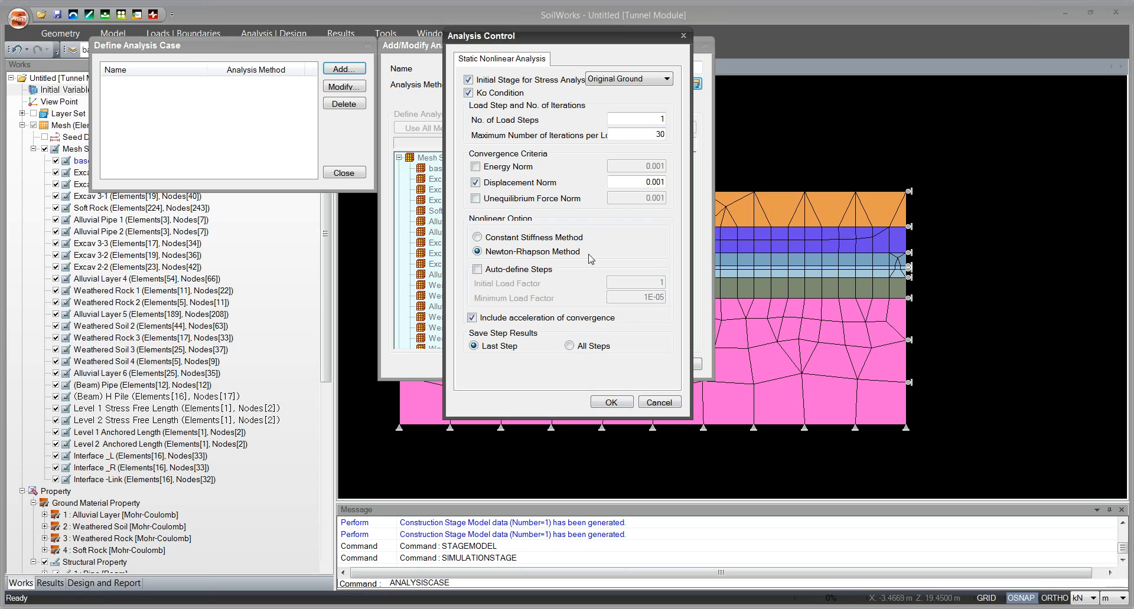
click(610, 404)
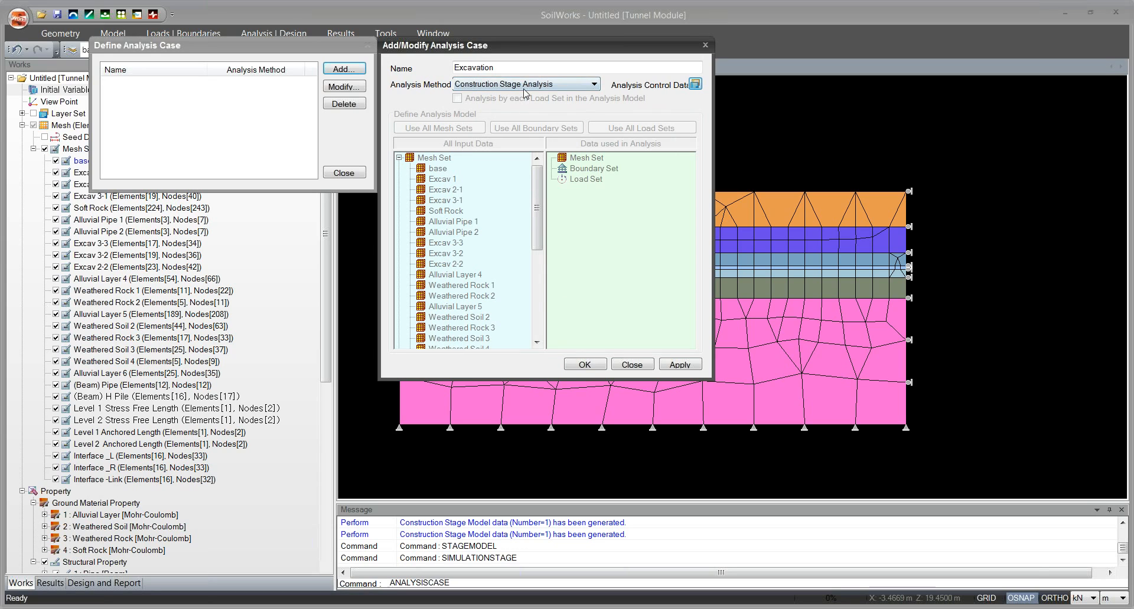
click(582, 366)
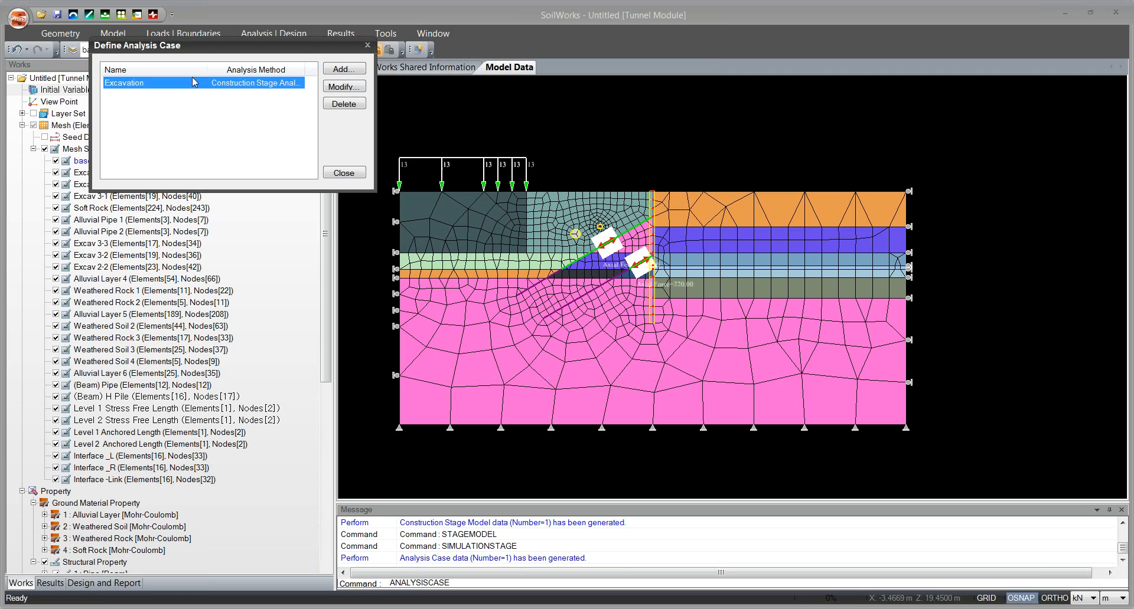
click(367, 45)
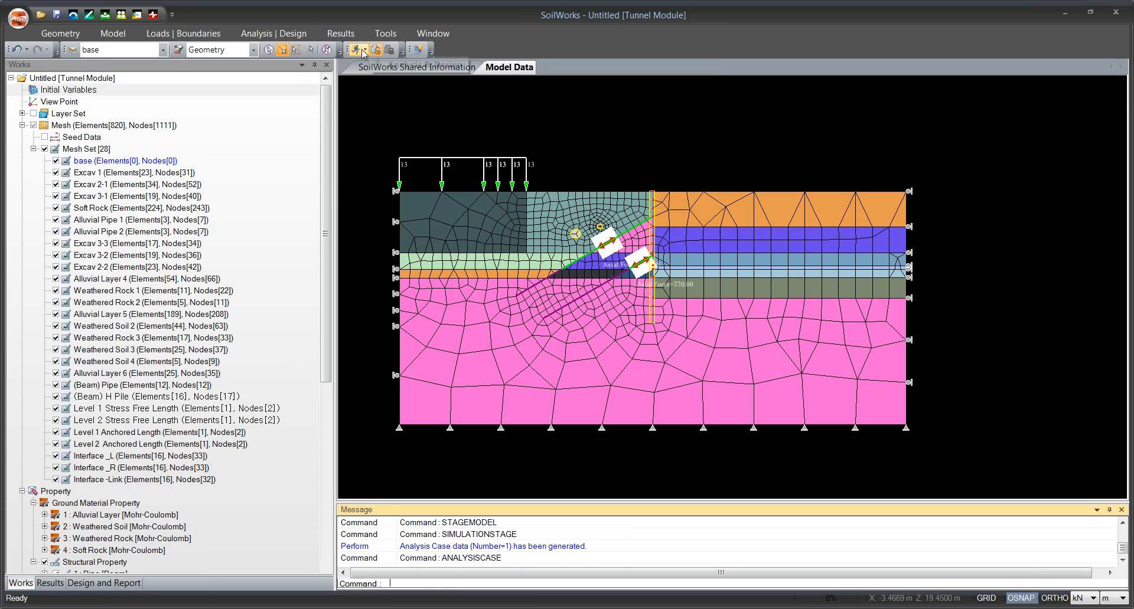
Display the Total Displacement (DXZ) contour for the last step of the Original Ground stage.
click(286, 36)
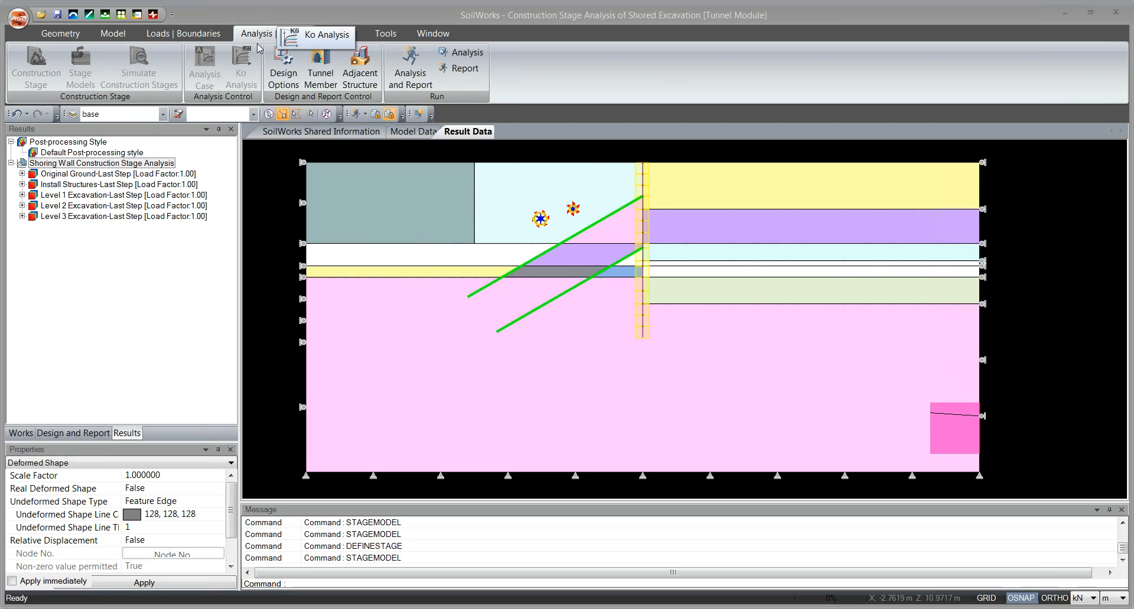
click(22, 174)
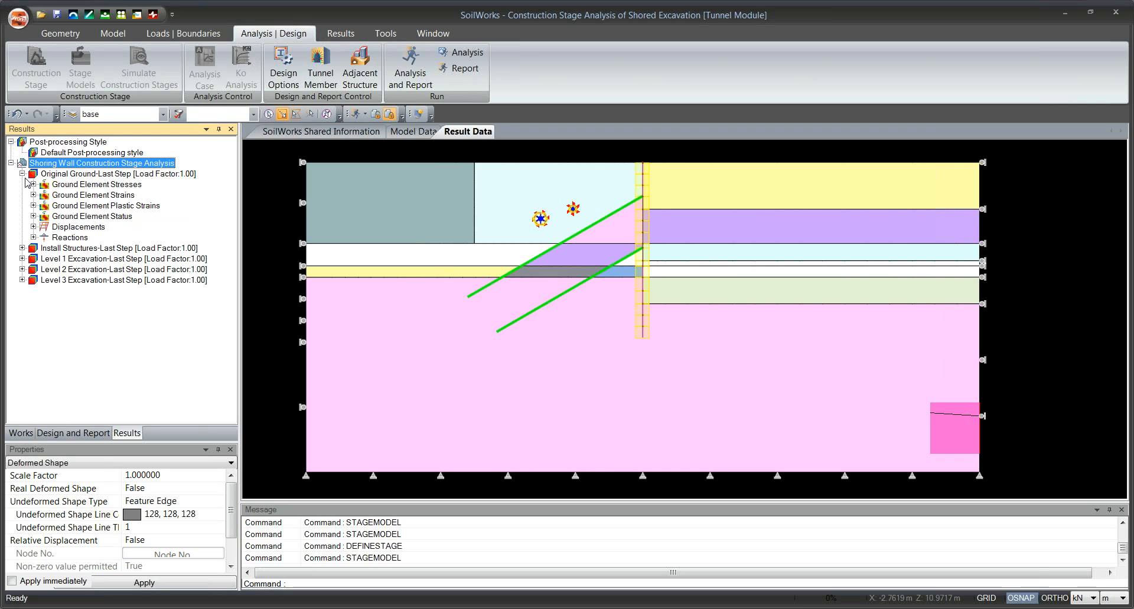
click(33, 227)
double_click(77, 258)
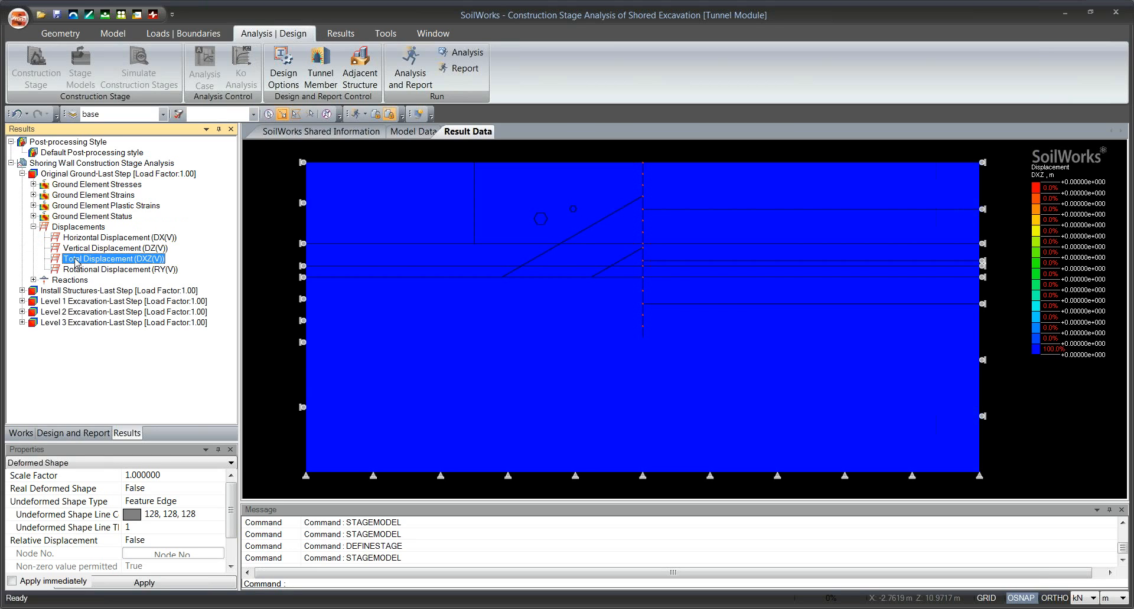
Display the Total Displacement (DXZ) contour for the last step of the Level 1 Excavation stage.
click(22, 291)
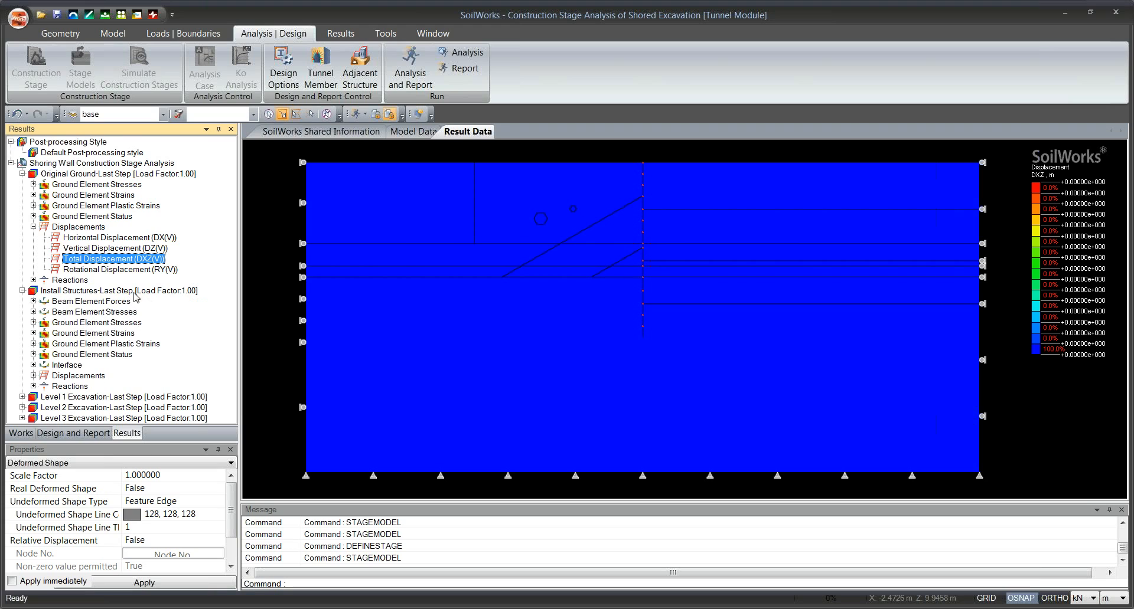
click(21, 397)
click(34, 407)
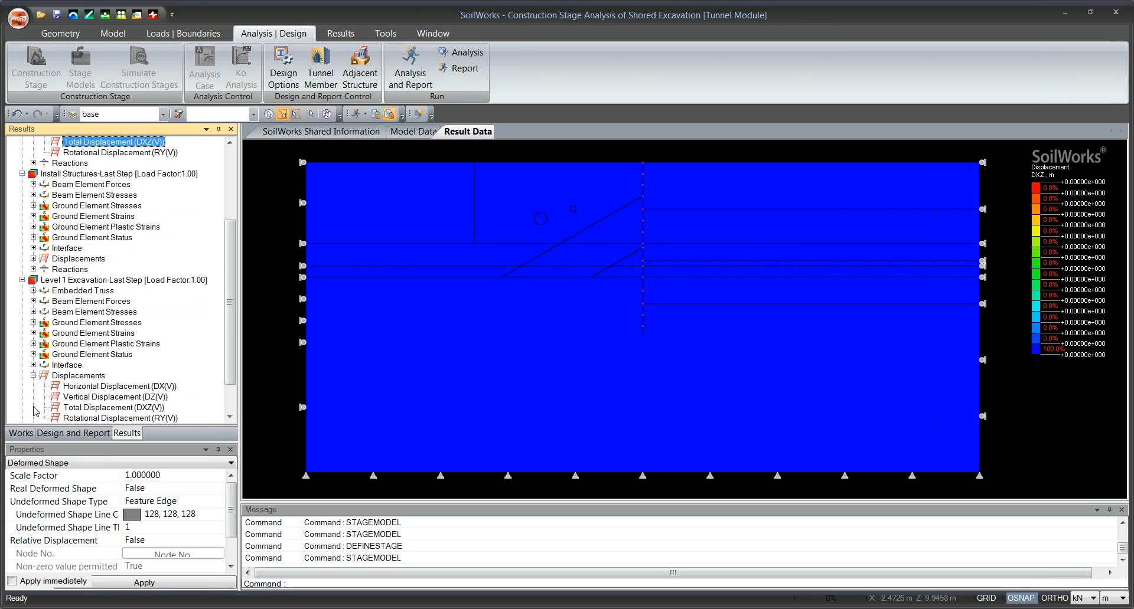
drag(229, 314, 229, 339)
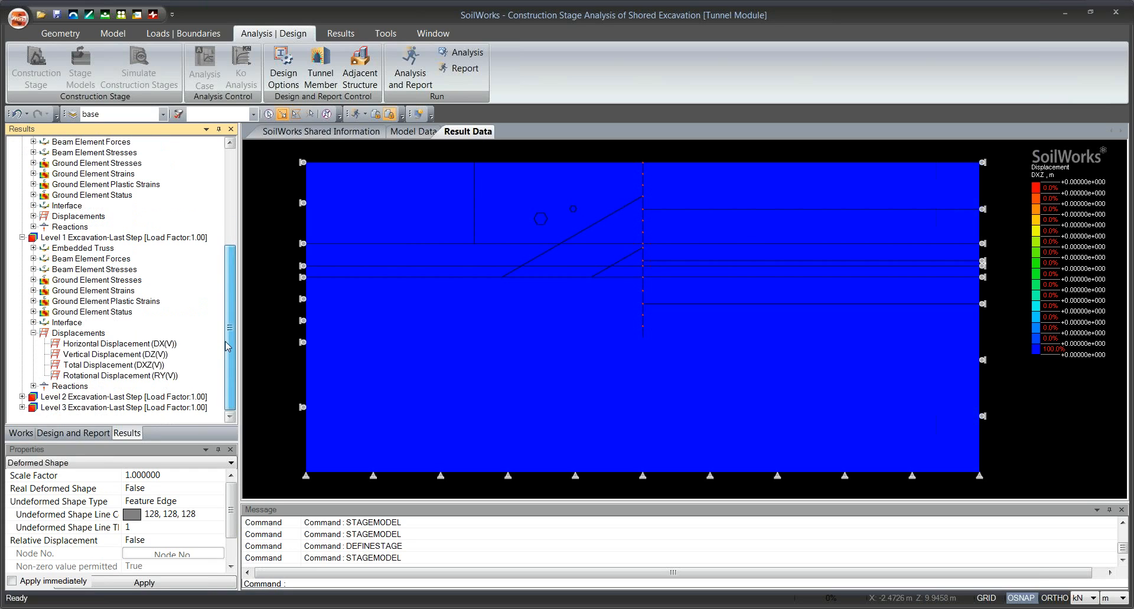
click(104, 366)
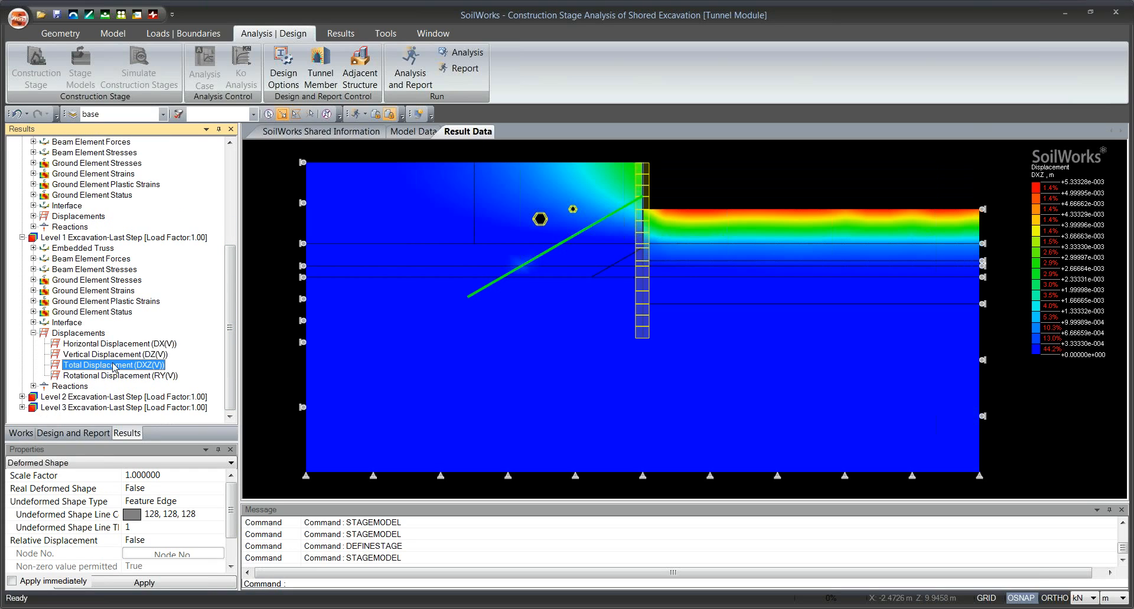
drag(529, 269, 502, 275)
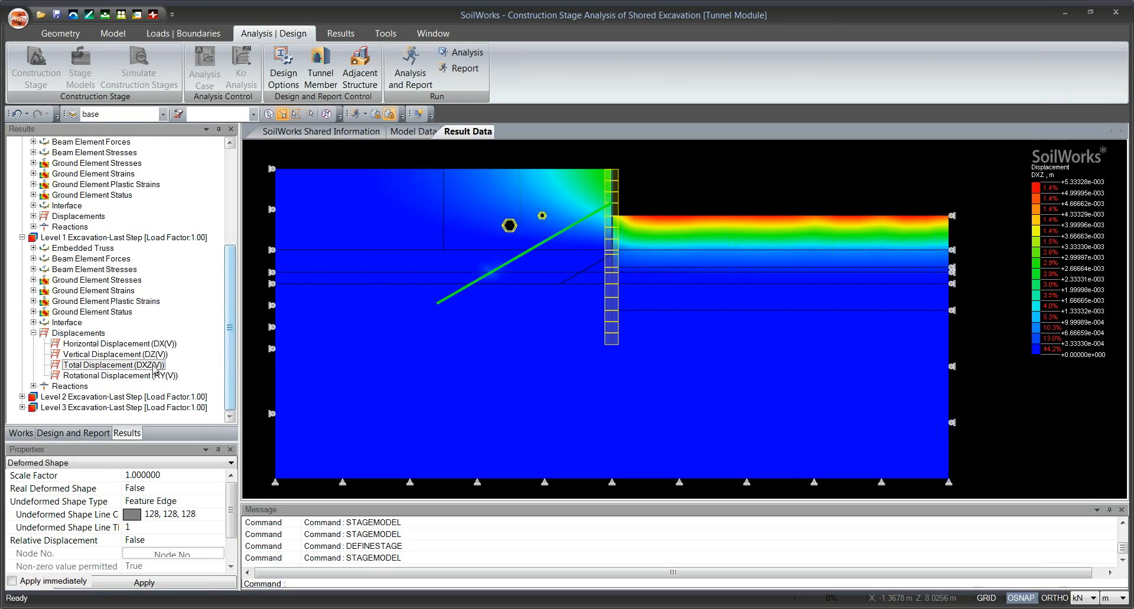
Display the Total Displacement (DXZ) contour for the last step of the Level 2 Excavation stage.
click(22, 396)
click(33, 408)
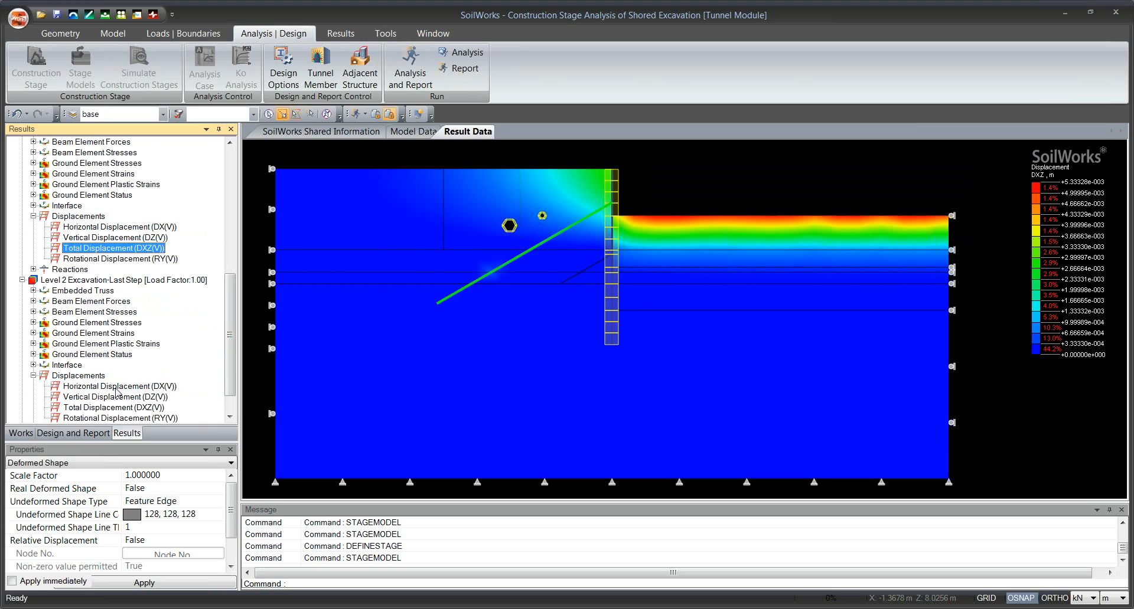
click(110, 409)
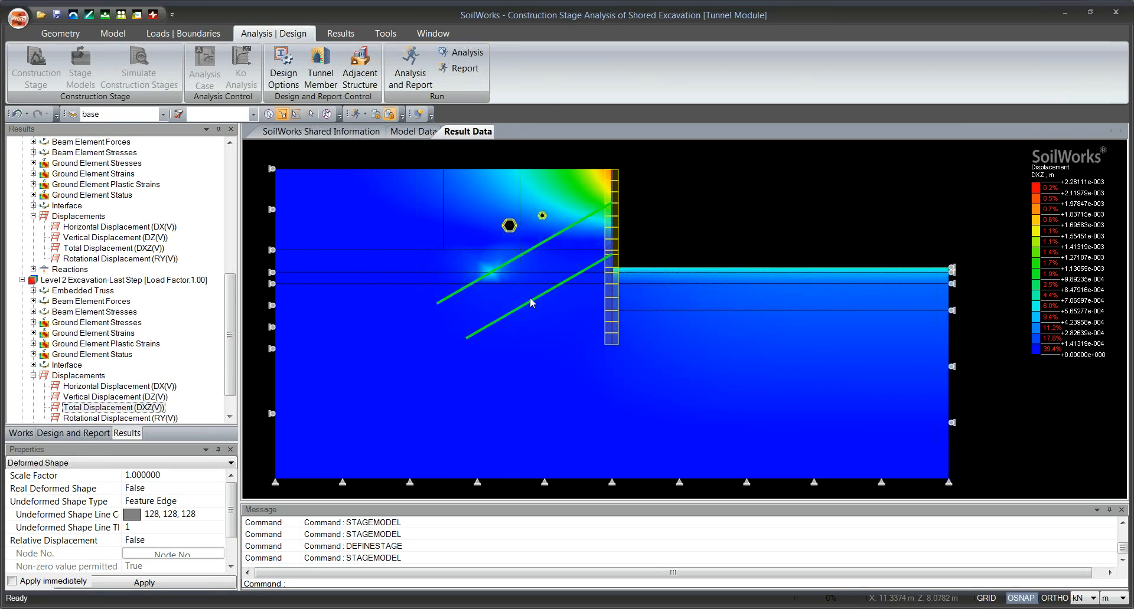
drag(532, 297, 506, 303)
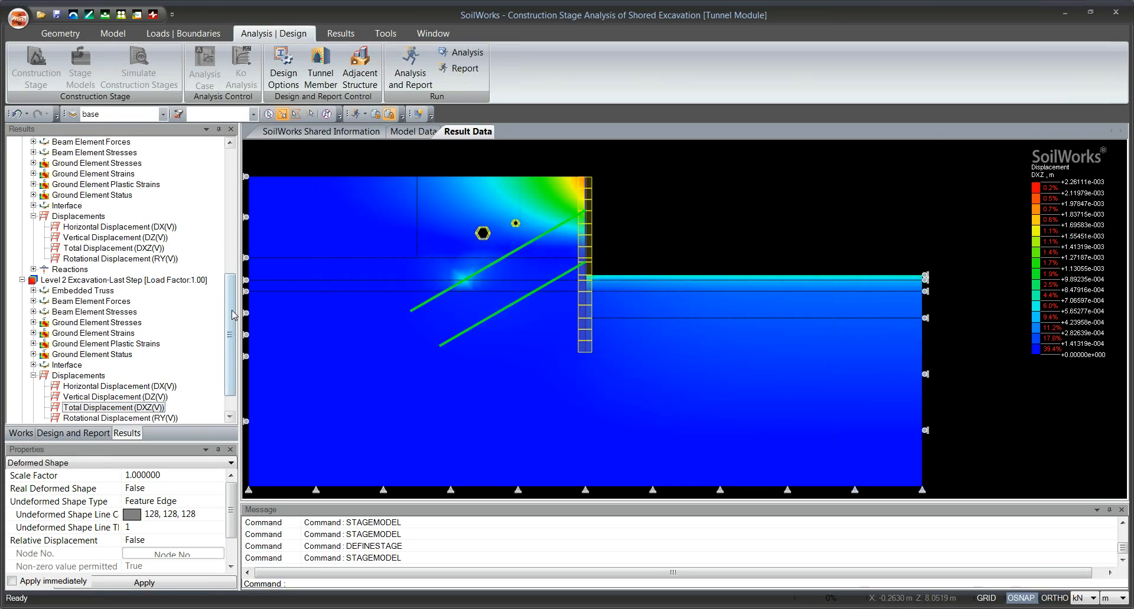
Display the Total Displacement (DXZ) contour for the last step of the Level 3 Excavation stage.
scroll(26, 410, down, 1)
click(23, 408)
click(72, 408)
scroll(71, 413, down, 1)
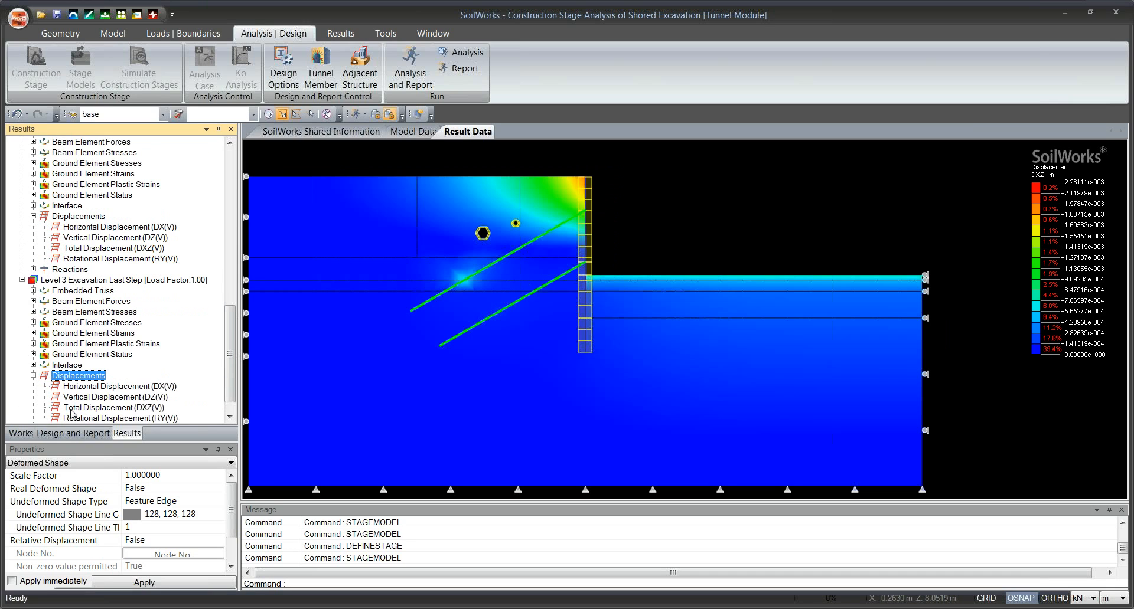
click(71, 407)
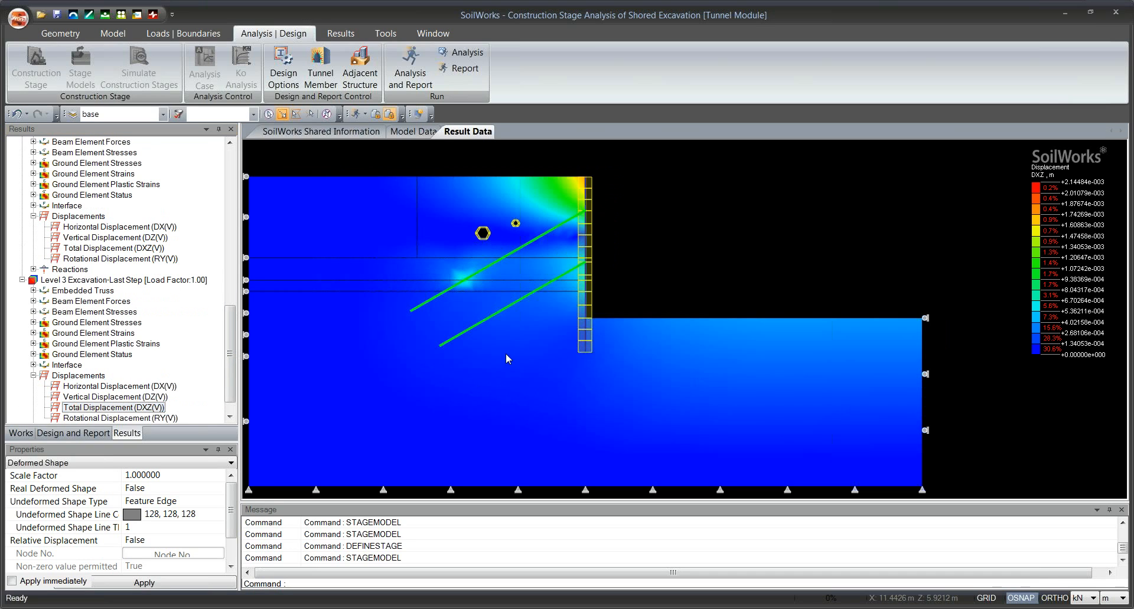
drag(505, 353, 563, 361)
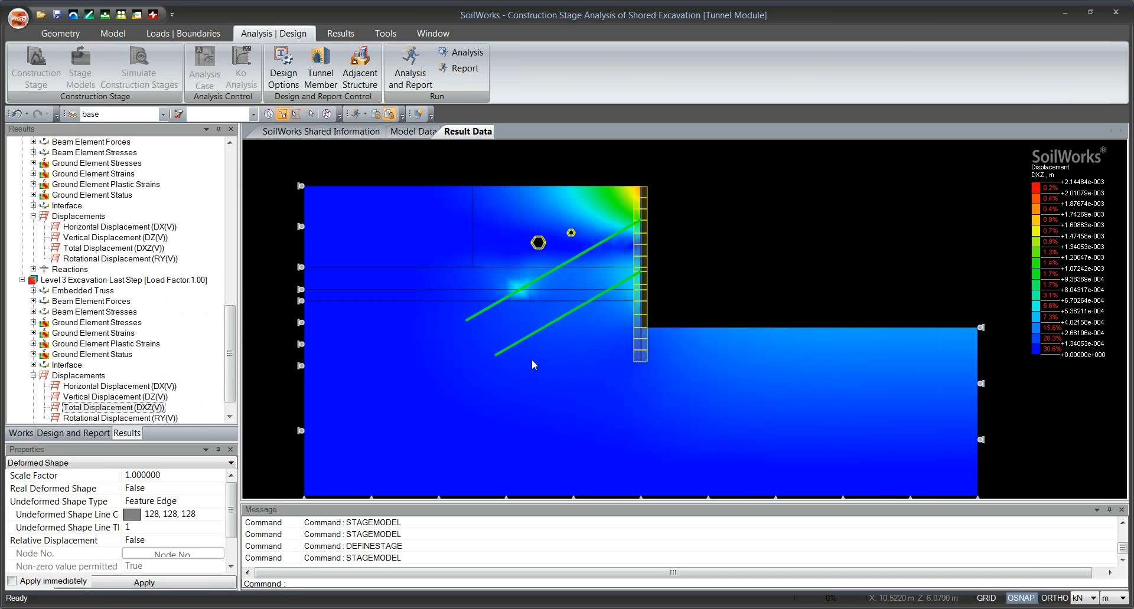
Display the ground element Total Stress (SZZ) contour for the Level 3 Excavation stage.
click(34, 323)
click(111, 281)
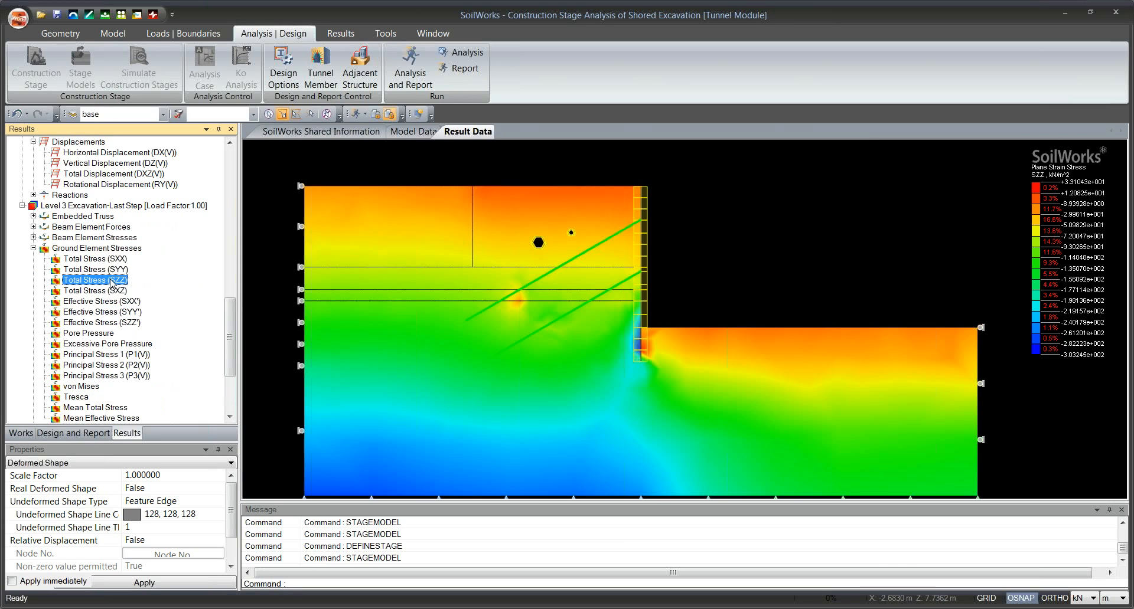
scroll(623, 368, down, 2)
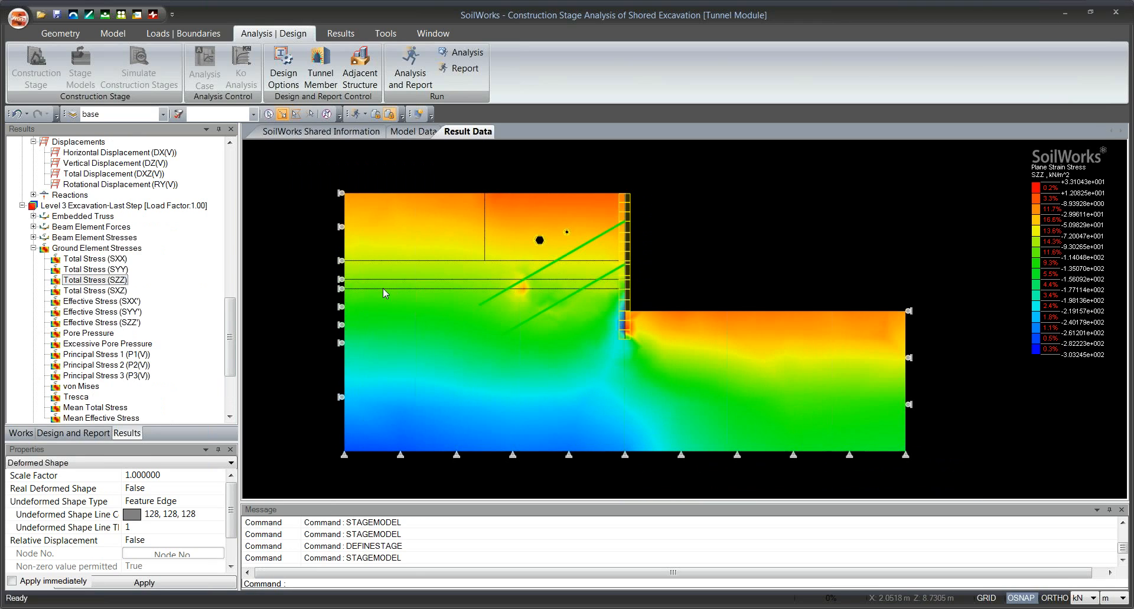
click(34, 248)
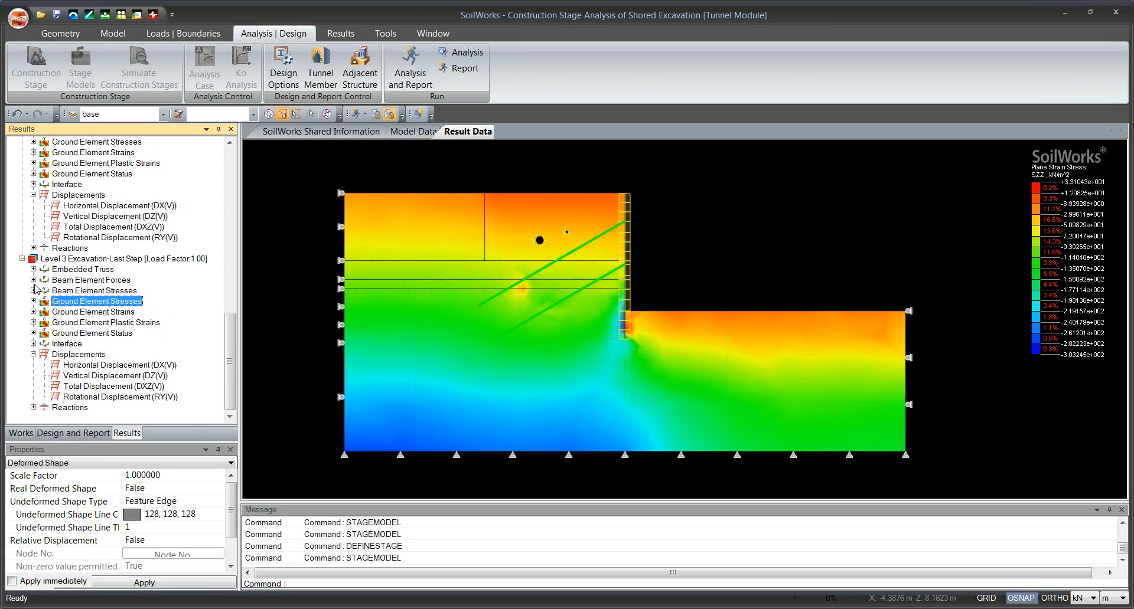
Display the Beam Axial Force (Nx) and Beam Moment (My) diagrams for Level 3 Excavation and inspect the moment along the wall.
click(34, 280)
click(102, 291)
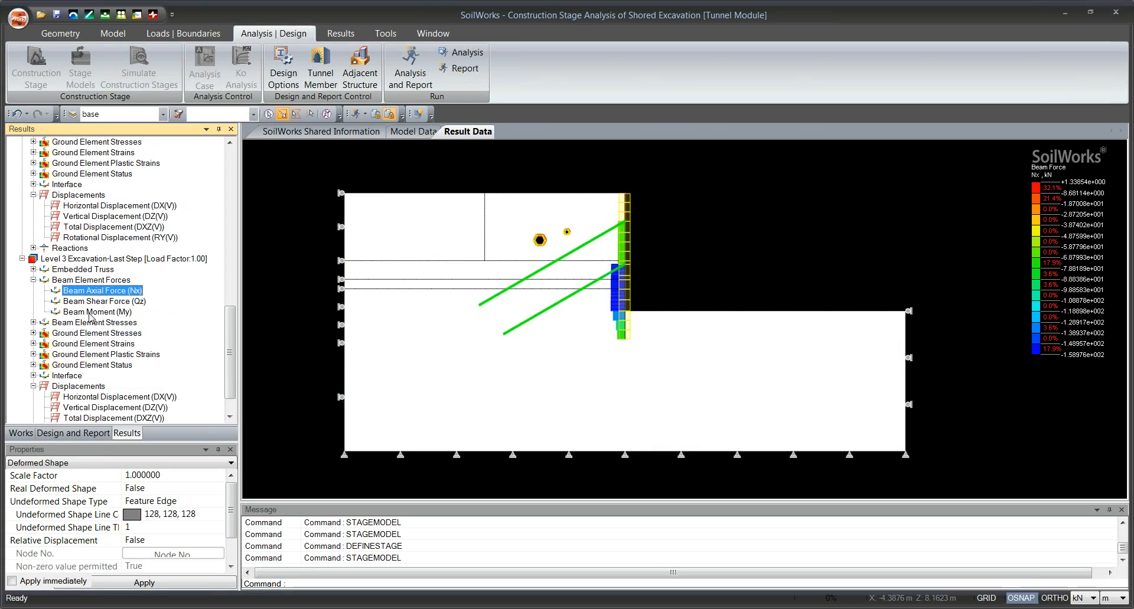
click(82, 312)
scroll(565, 291, up, 3)
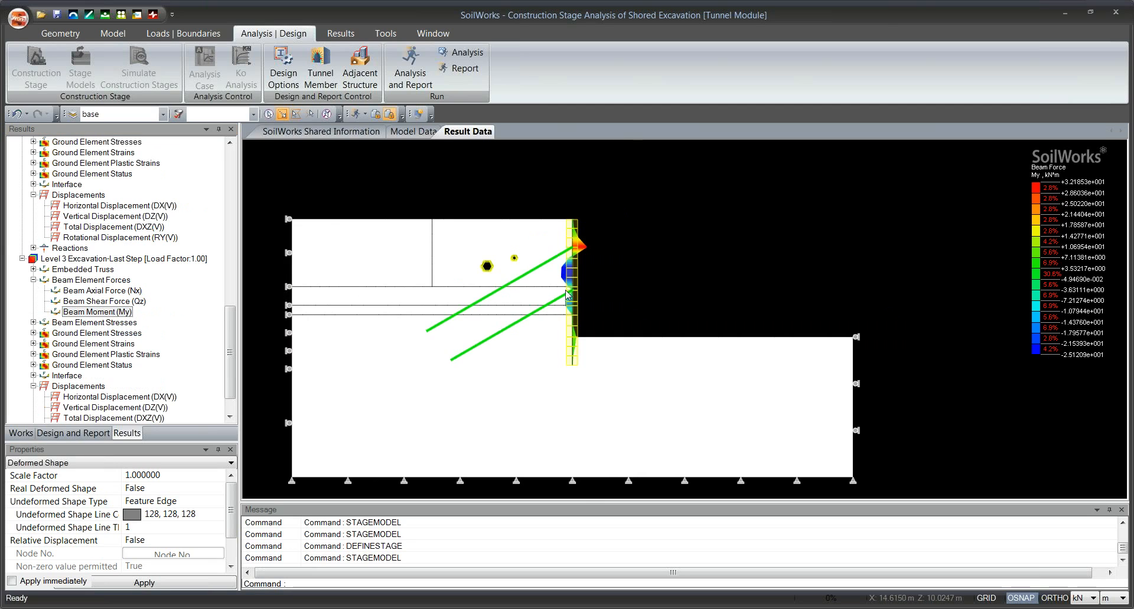
scroll(567, 288, up, 3)
drag(568, 279, 610, 277)
scroll(574, 355, down, 3)
Display the Embedded Truss Axial Force (Nx) diagram of the anchors for the Level 3 Excavation stage.
click(33, 270)
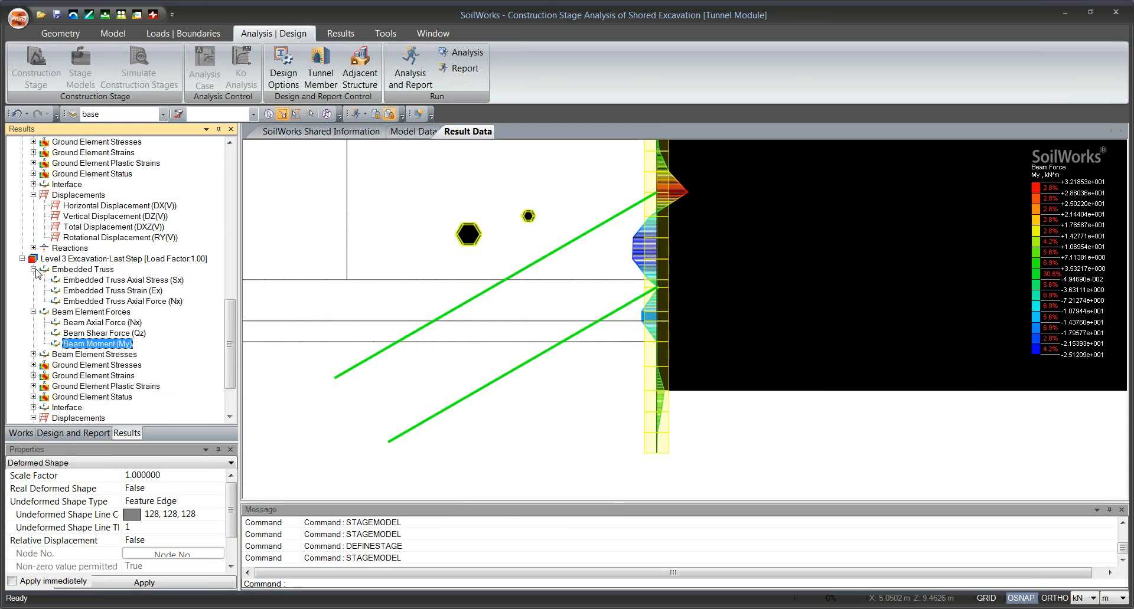
double_click(106, 302)
scroll(484, 324, down, 3)
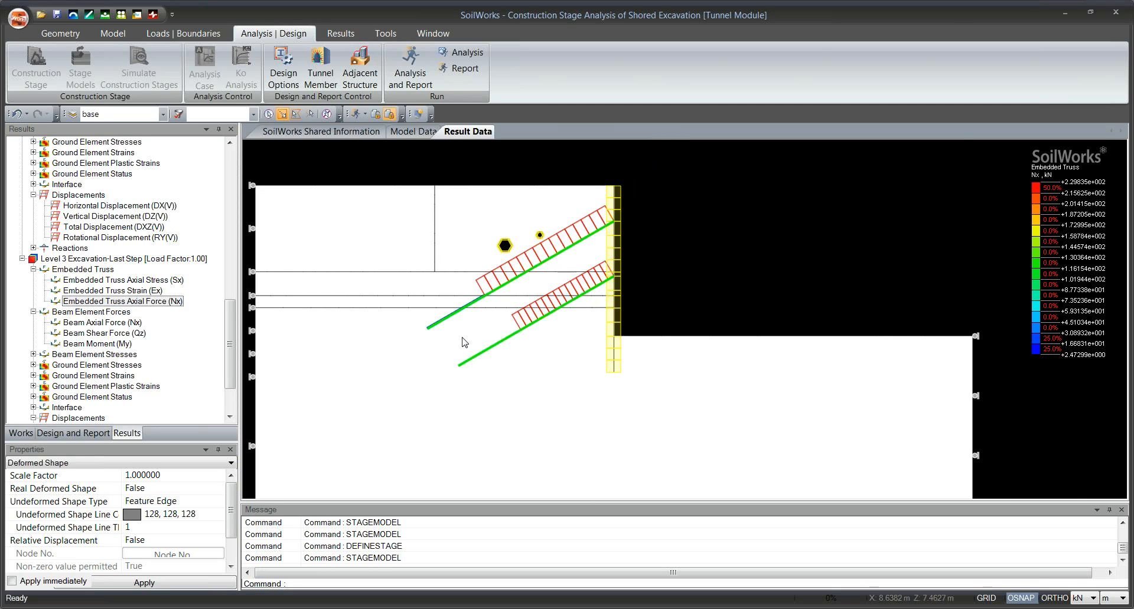
click(33, 270)
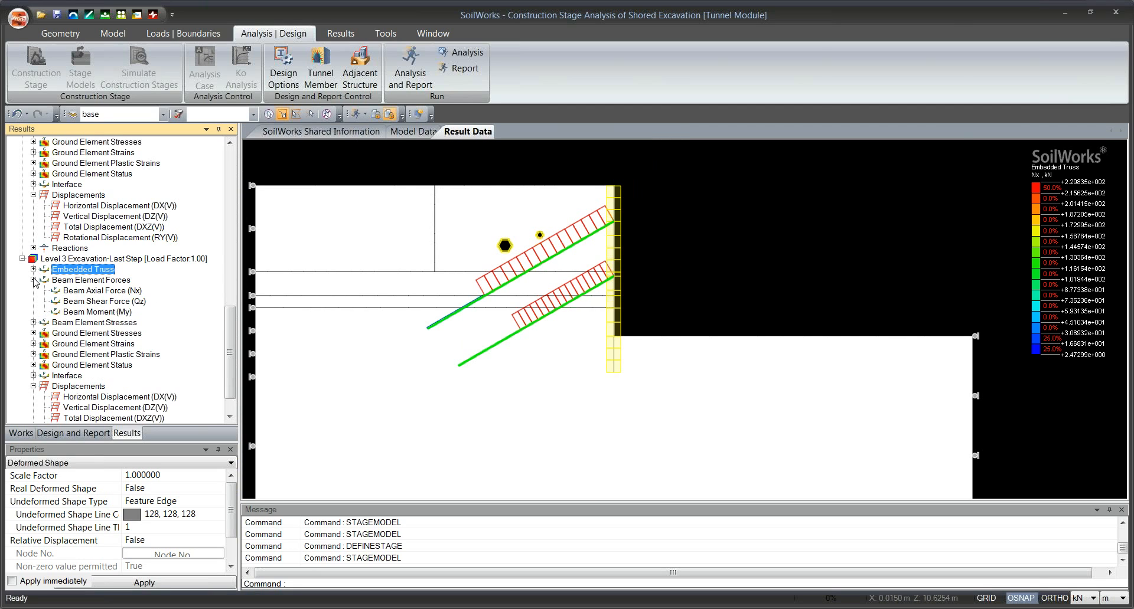
click(33, 280)
Display the ground element Strain (EZZ) contour for the Level 2 Excavation stage and inspect it over the model.
mouse_move(232, 360)
mouse_down()
mouse_move(237, 292)
mouse_move(233, 346)
mouse_up()
click(34, 323)
click(93, 196)
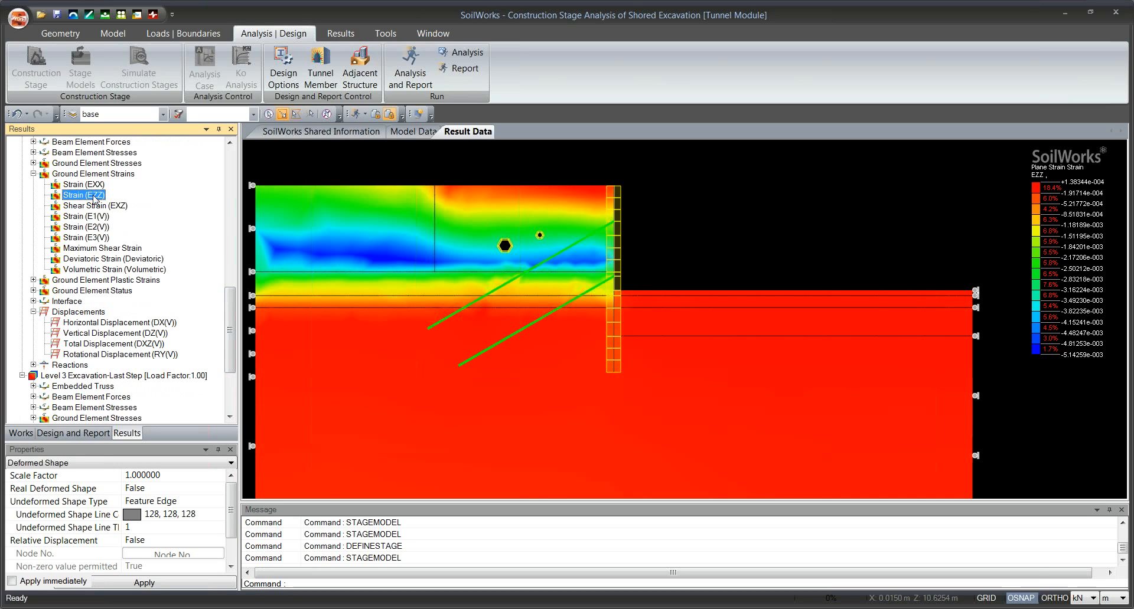
click(686, 244)
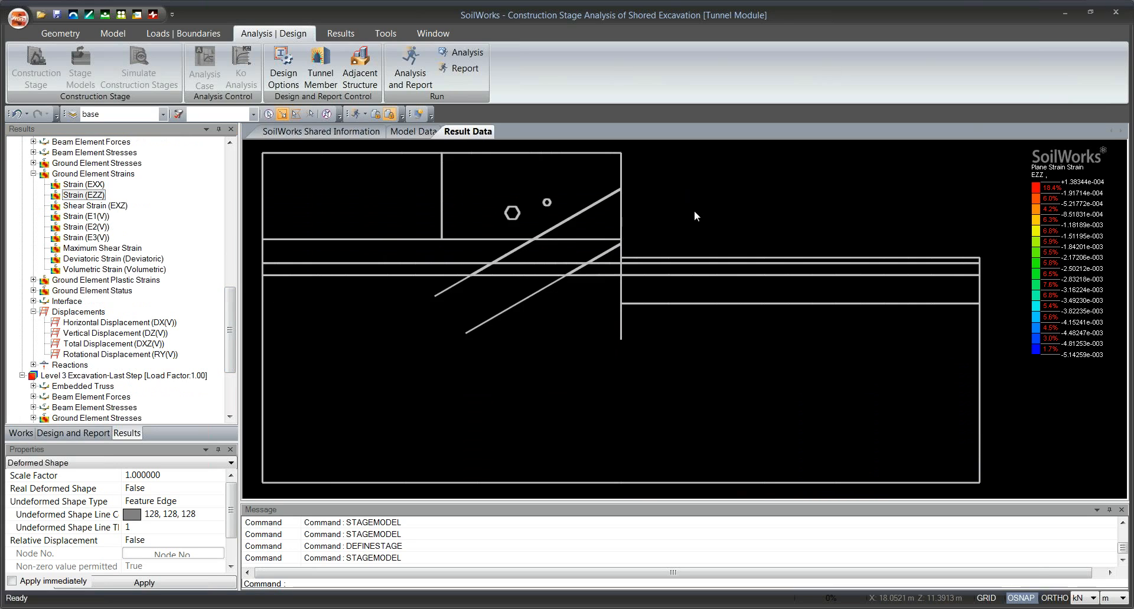
drag(234, 316, 234, 350)
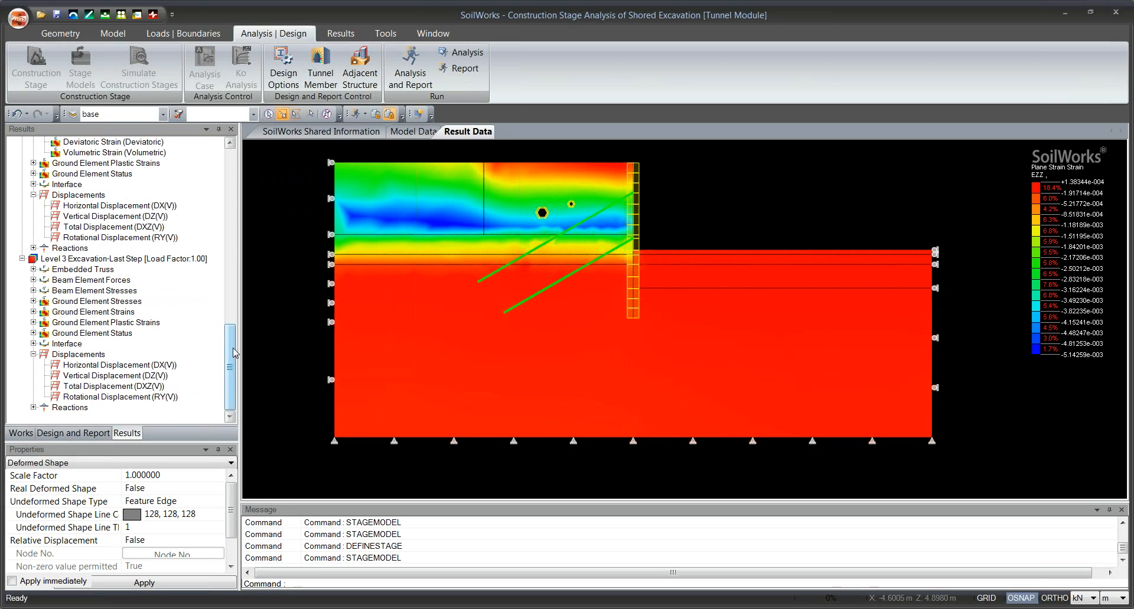
drag(226, 351, 228, 316)
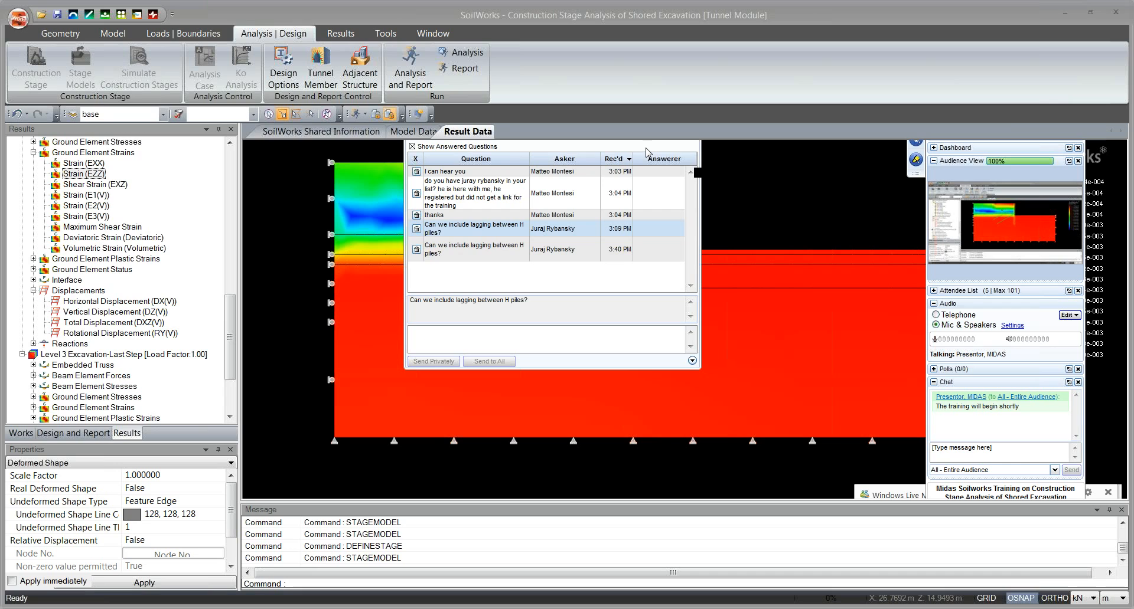
Return from the results to the model data and open the H-Pile structural property to examine its section data.
click(376, 116)
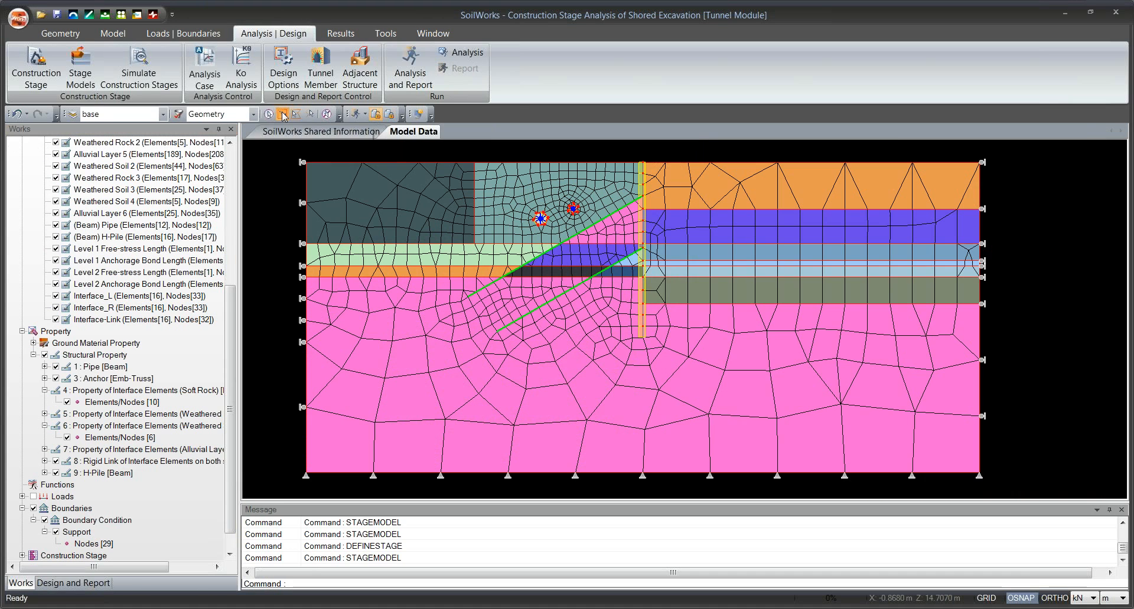
click(105, 36)
click(104, 69)
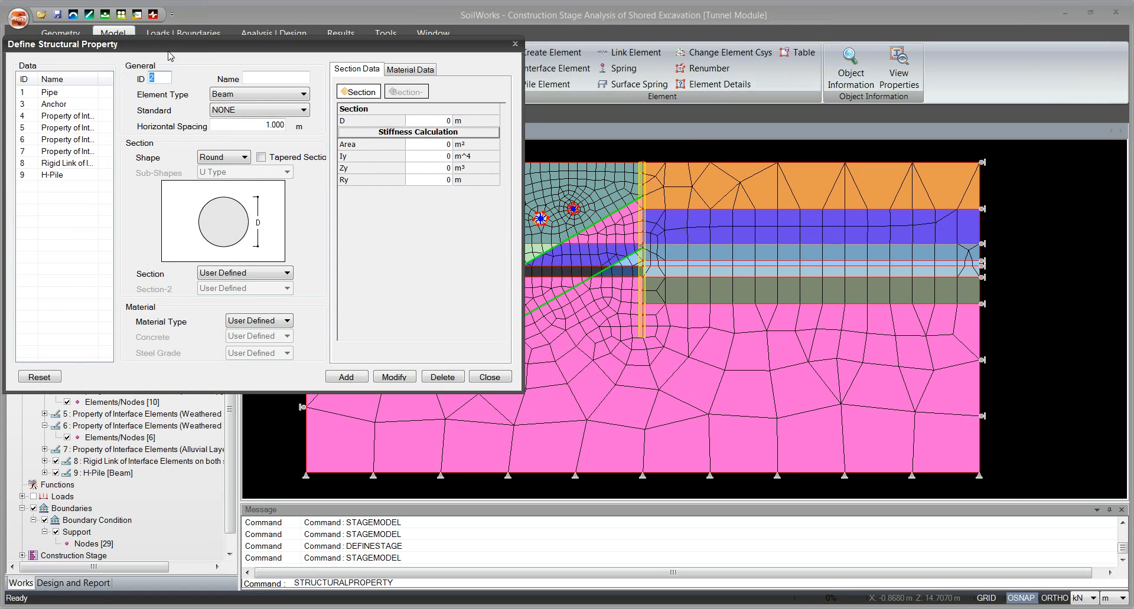
click(65, 177)
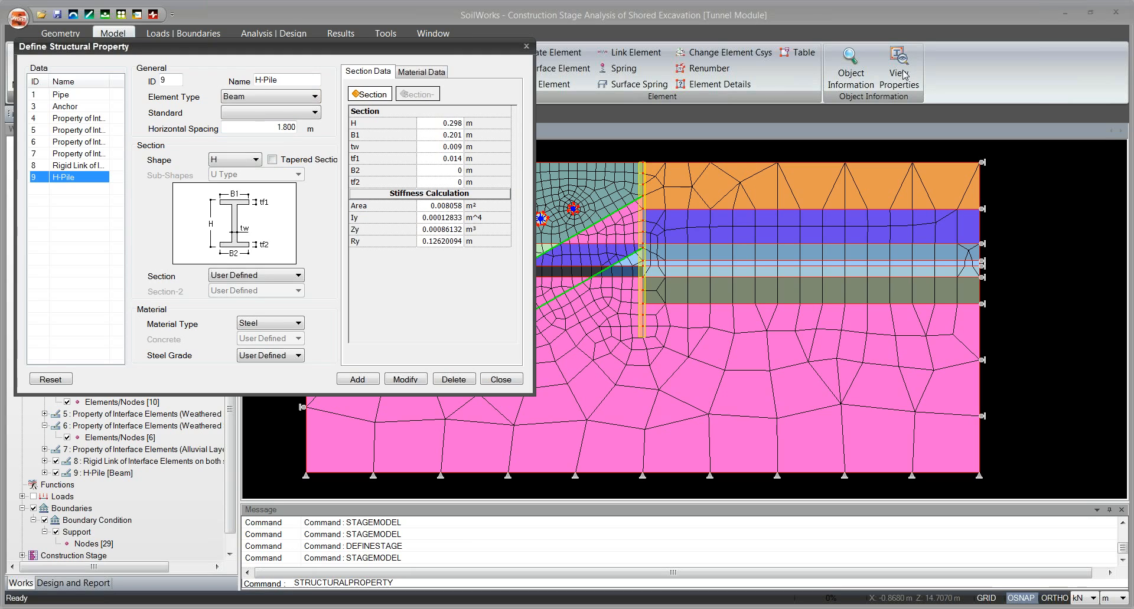
click(950, 82)
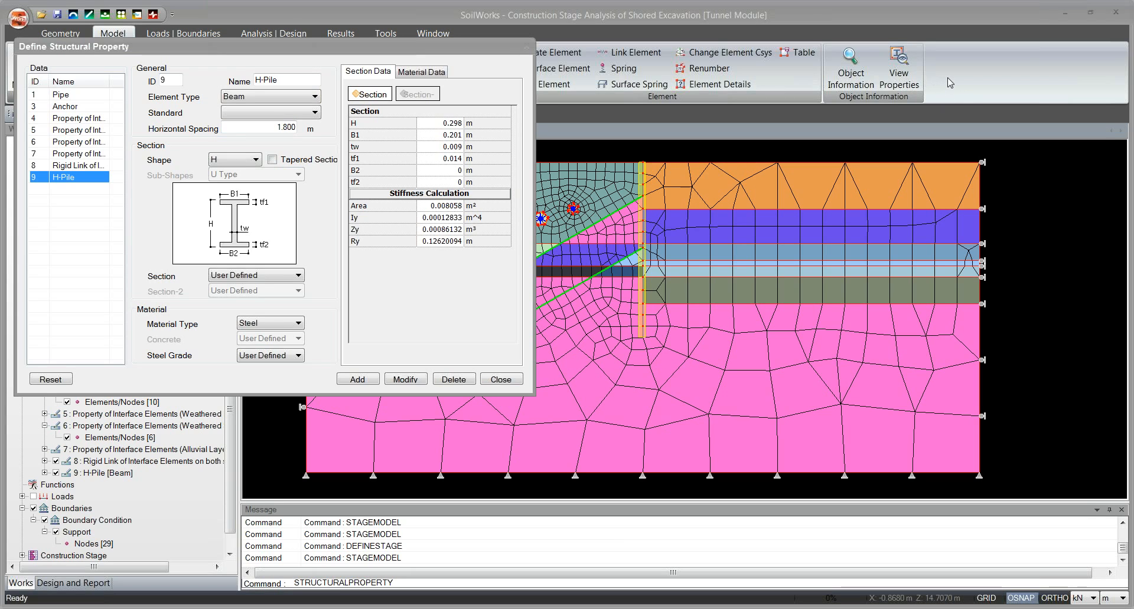